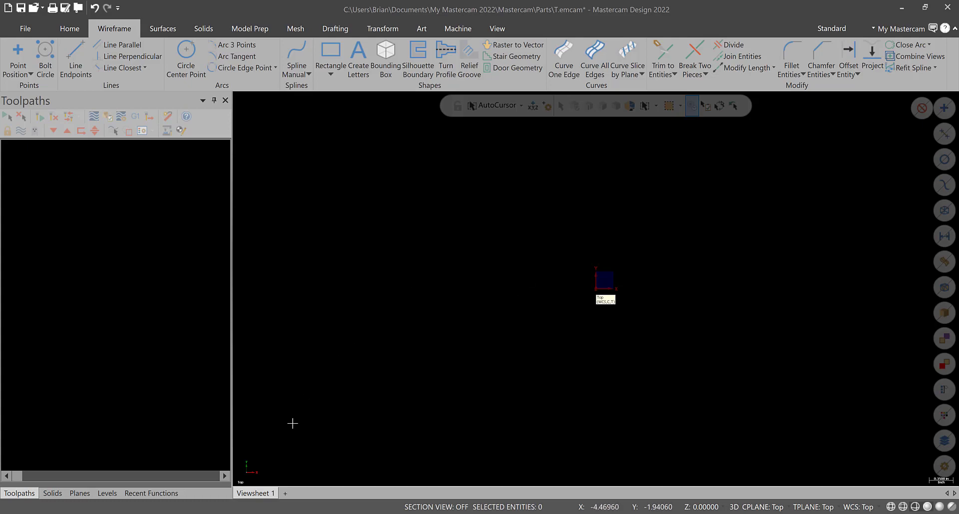
- Check the PDF part drawing and draw a 3.0 long horizontal centerline from the origin at 180 degrees
key("alt+Tab")
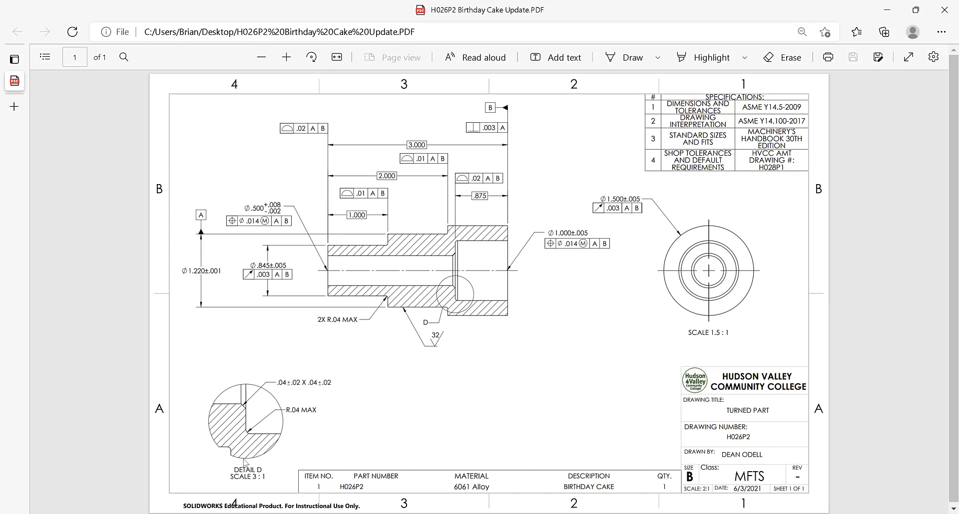
key("alt+Tab")
left_click(75, 59)
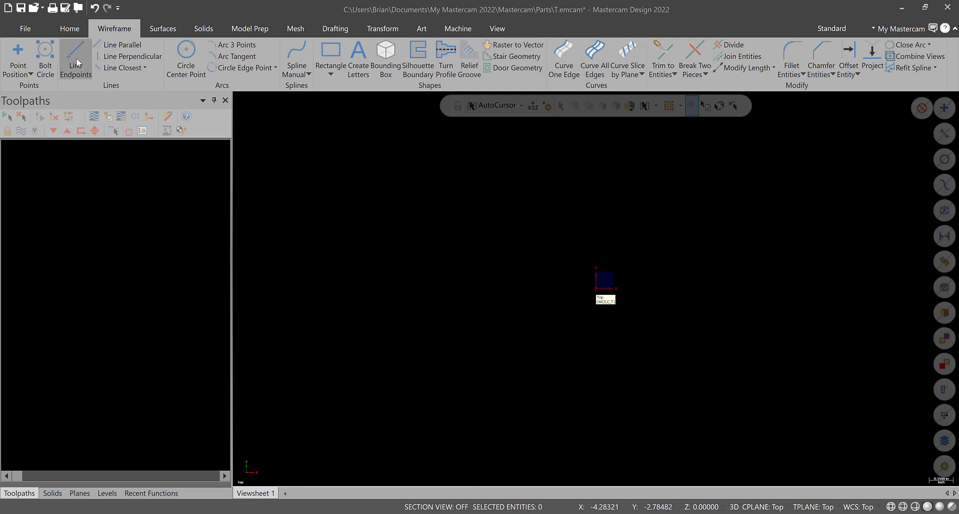
left_click(596, 291)
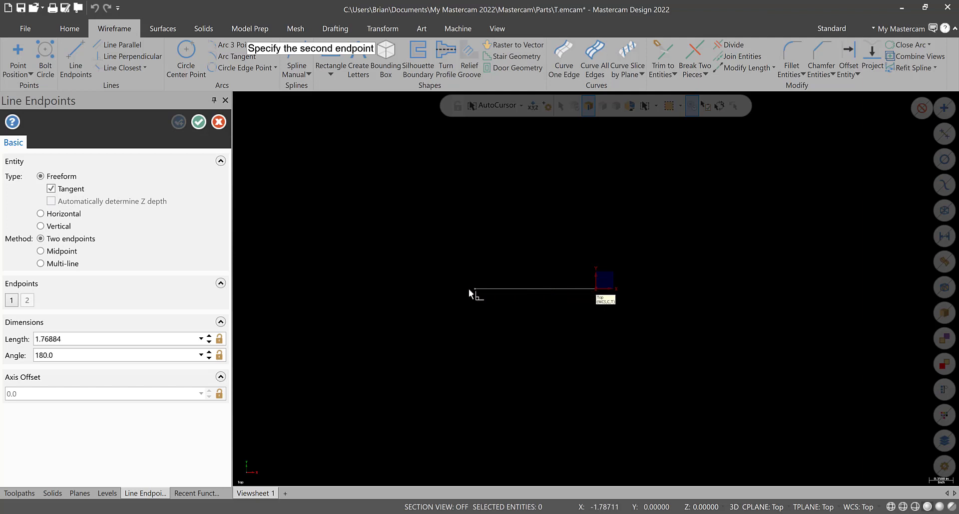
left_click(468, 288)
left_click(83, 339)
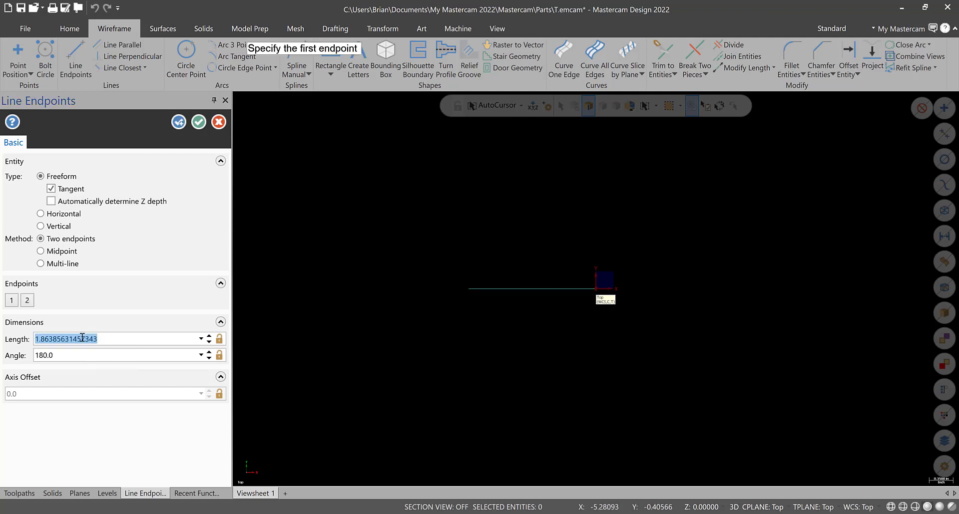
type("3.0")
key("Return")
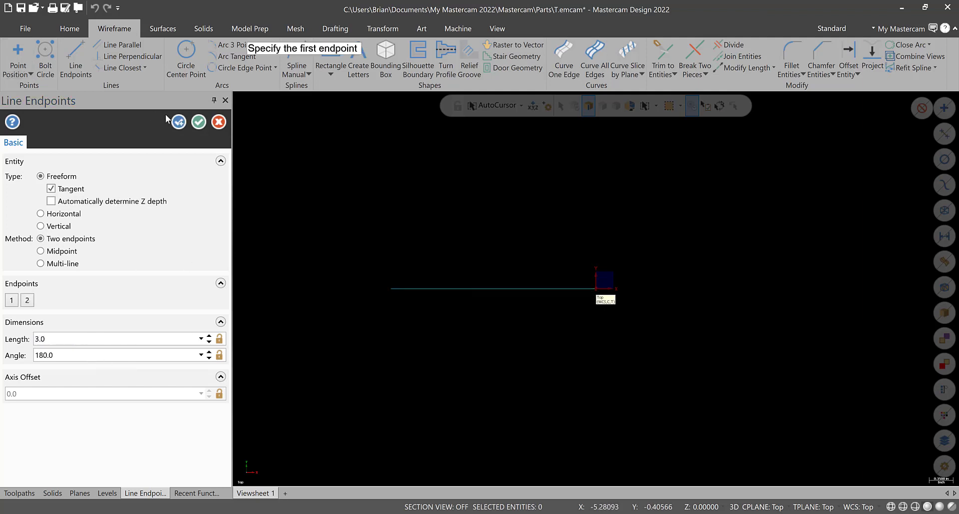
left_click(198, 122)
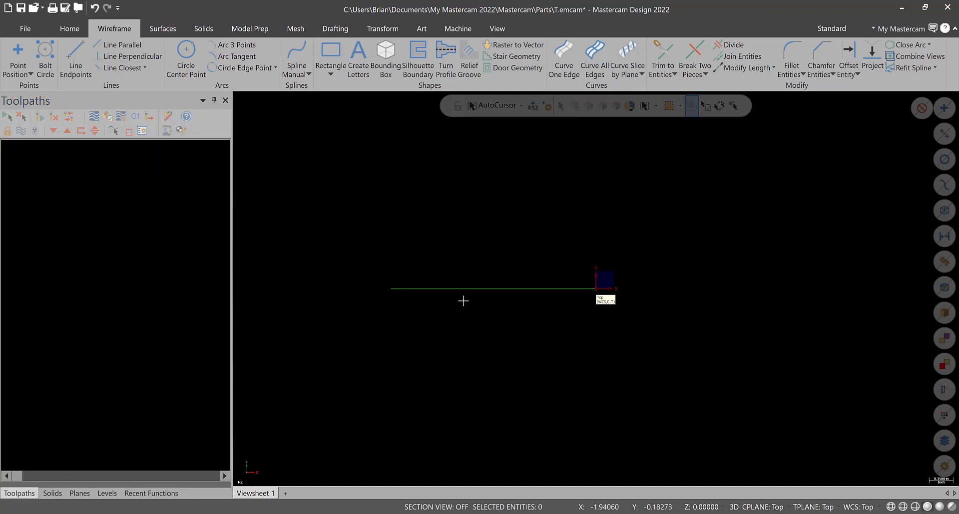
- Offset a copy of the centerline 0.75 upward for the 1.500 diameter and clear the result colors
key("alt+Tab")
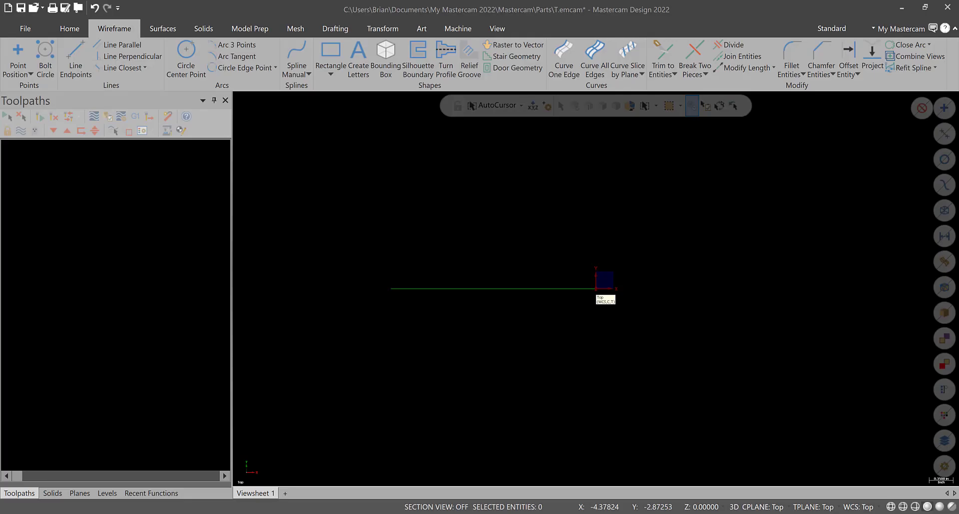
key("alt+Tab")
left_click(849, 54)
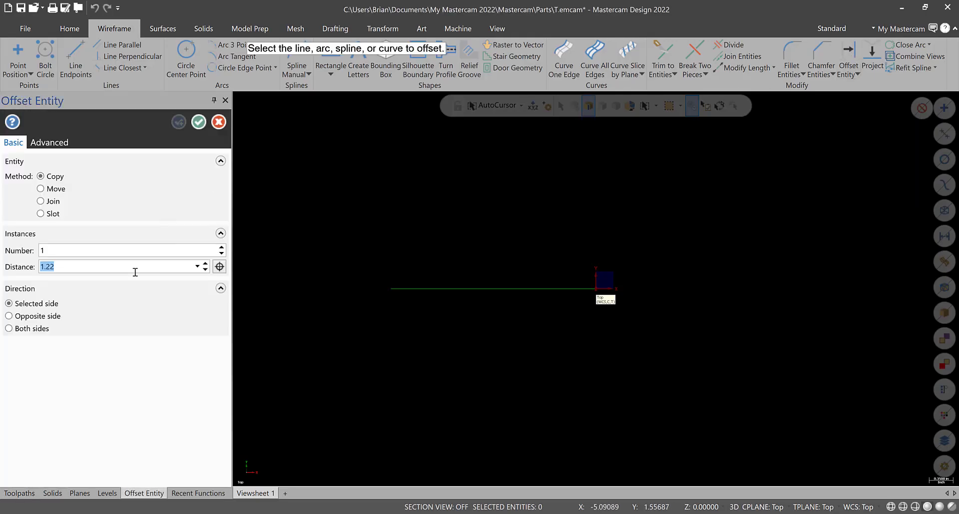
type("1")
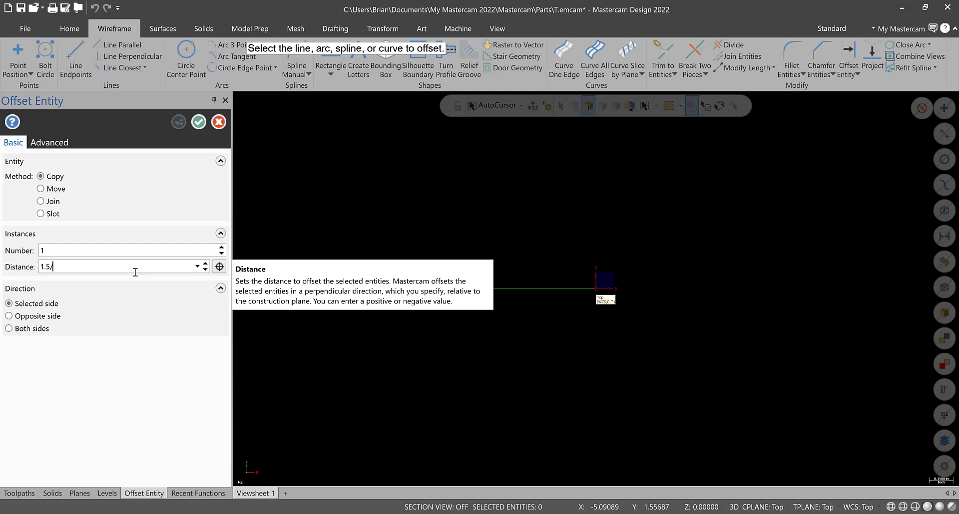
key("Return")
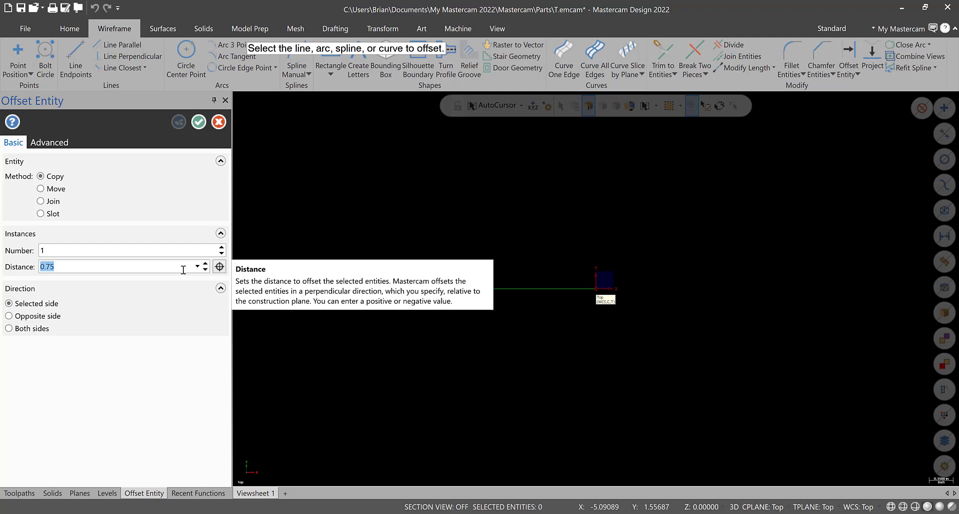
left_click(542, 289)
left_click(541, 255)
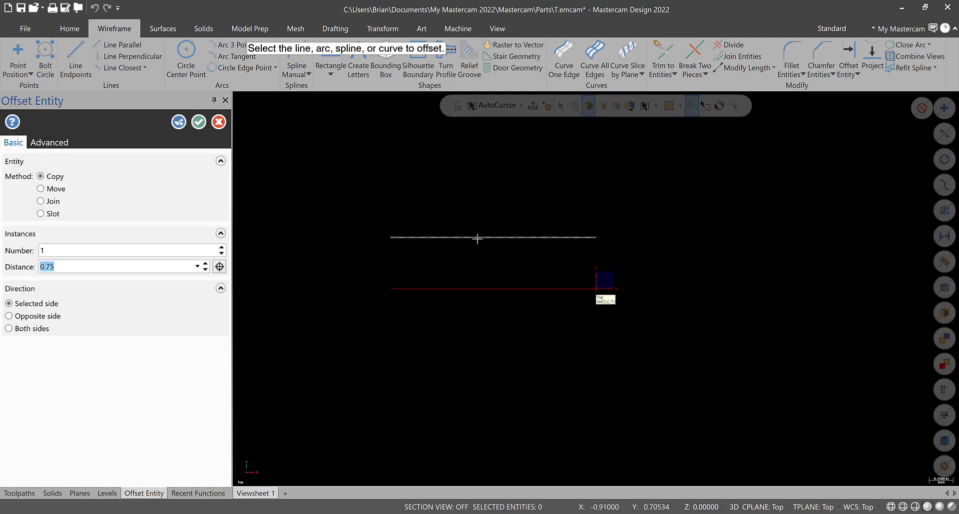
left_click(199, 122)
right_click(437, 177)
left_click(479, 293)
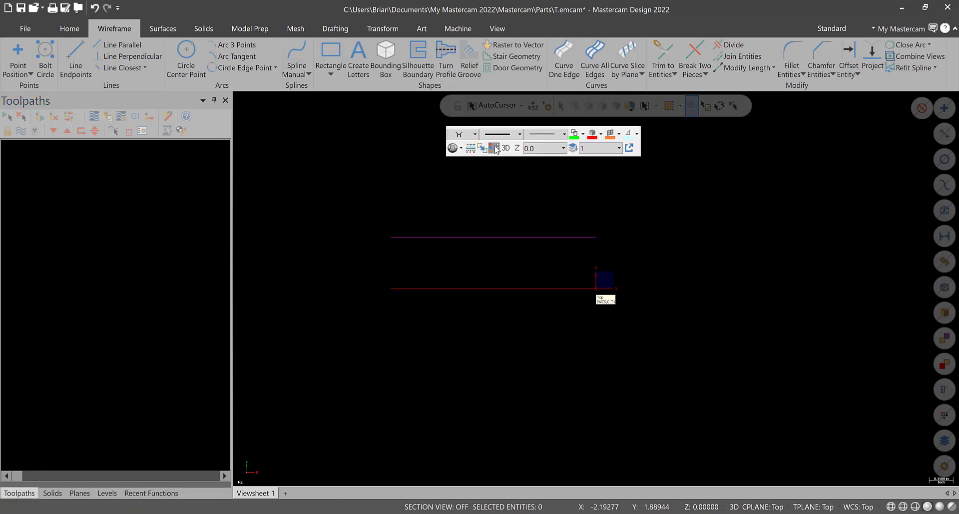
- Draw a vertical line from the right end of the upper line down to the origin
left_click(78, 59)
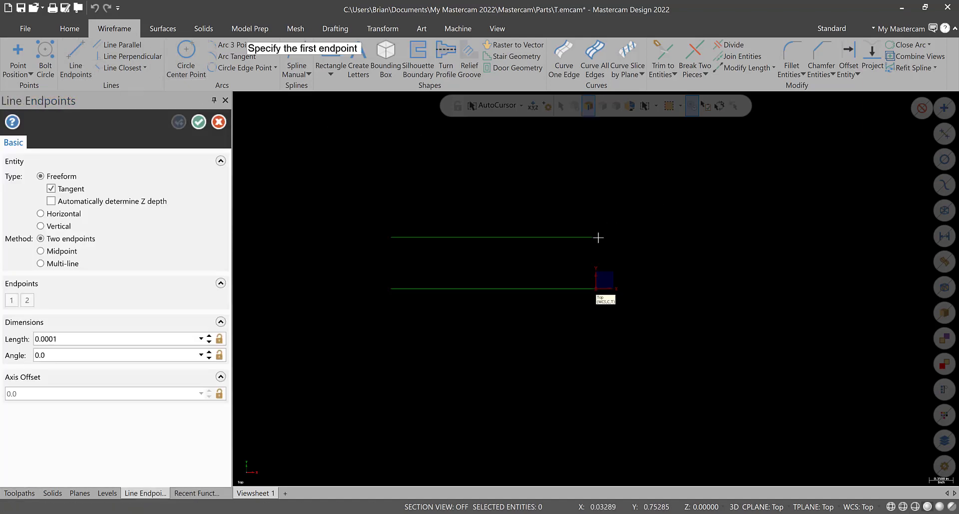
left_click(597, 238)
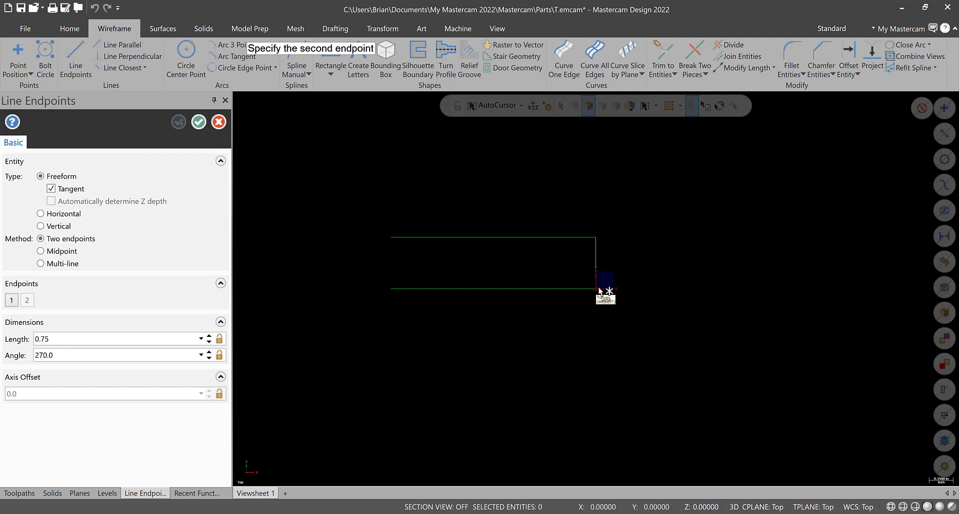
left_click(598, 291)
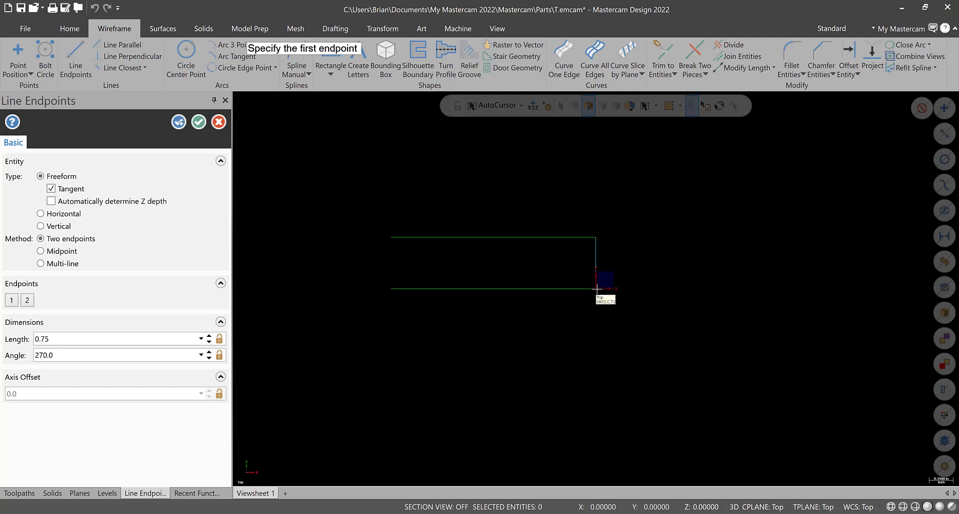
left_click(198, 122)
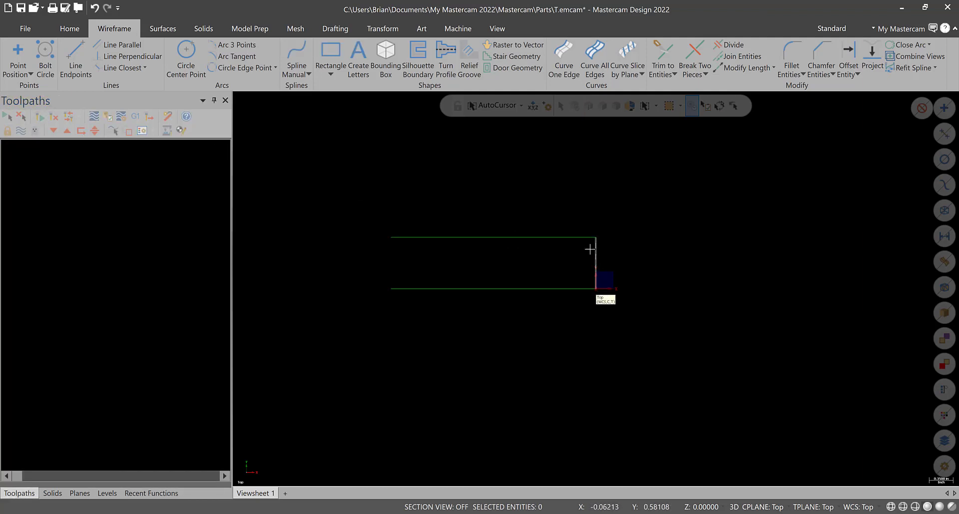
- Check the PDF drawing's step lengths and offset a copy of the vertical end line 1.0 to its left
key("alt+Tab")
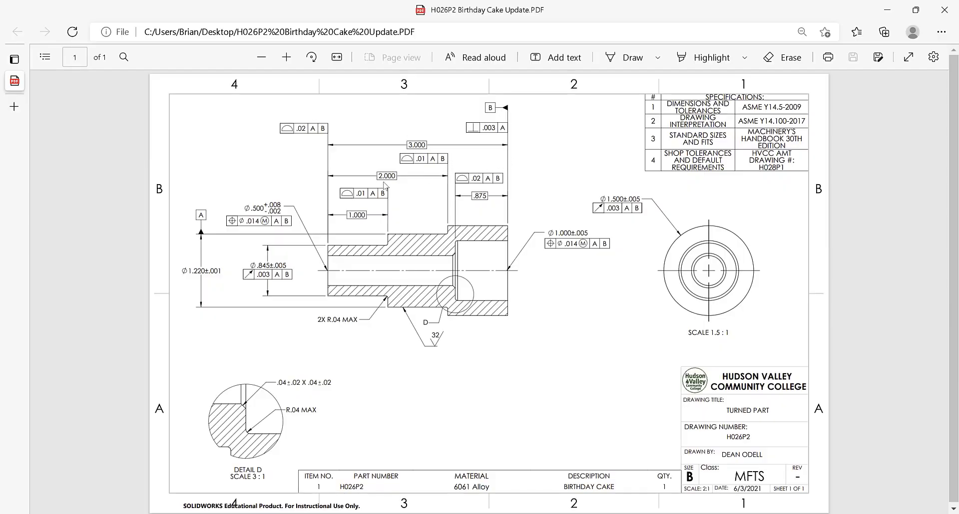
key("alt+Tab")
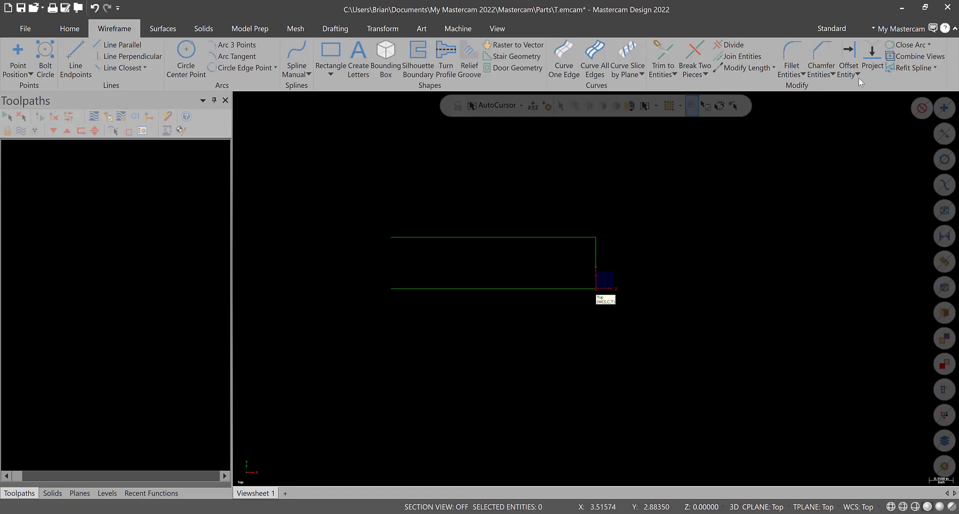
left_click(848, 54)
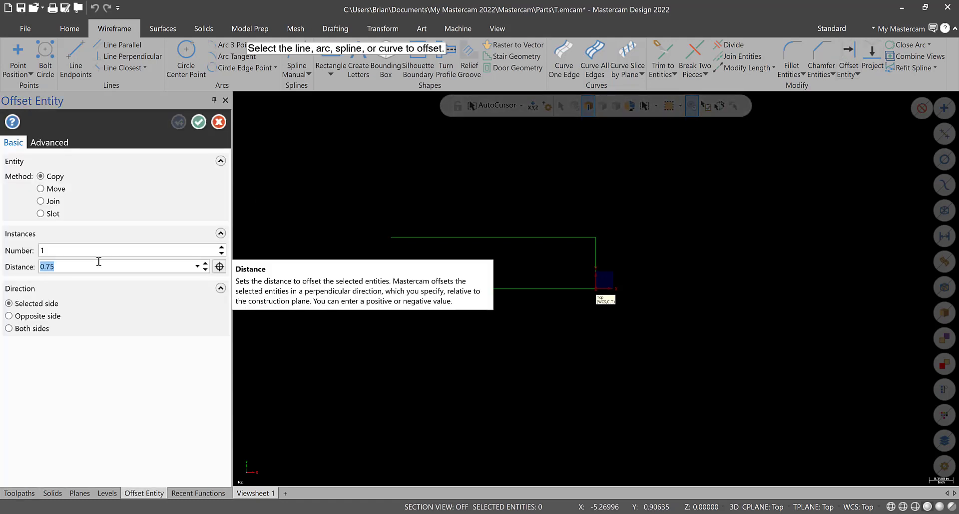
type("1.0")
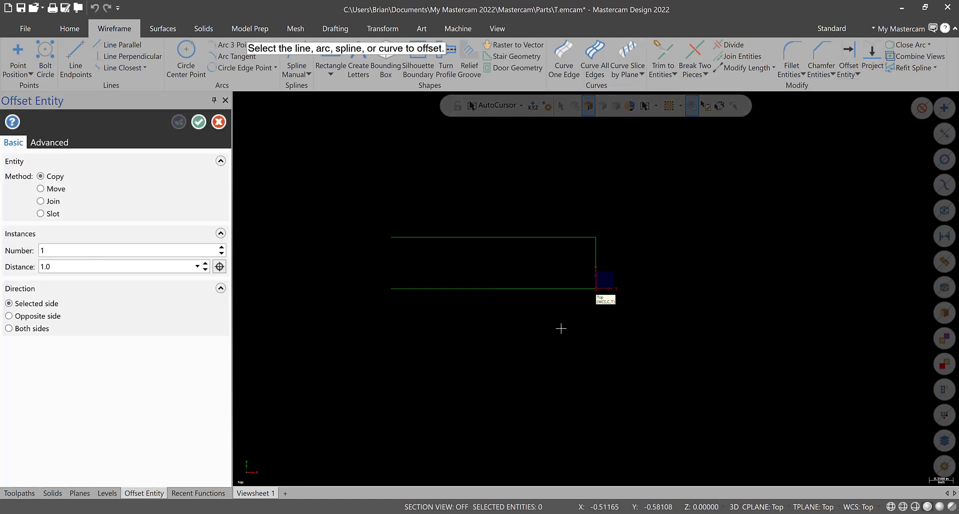
left_click(595, 257)
left_click(569, 253)
left_click(198, 122)
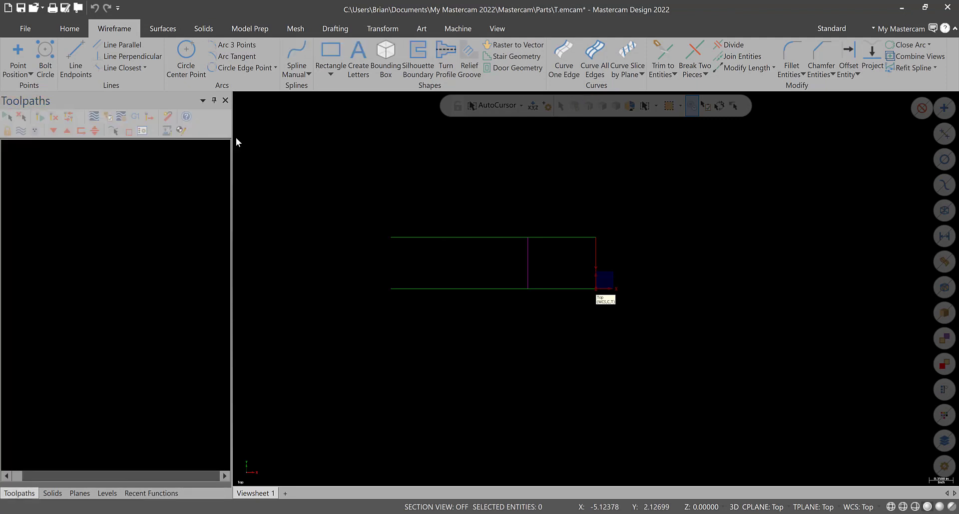
- Clear the offset colors and trim away the part of the upper line left of the new vertical line
right_click(350, 149)
key("Escape")
left_click(729, 45)
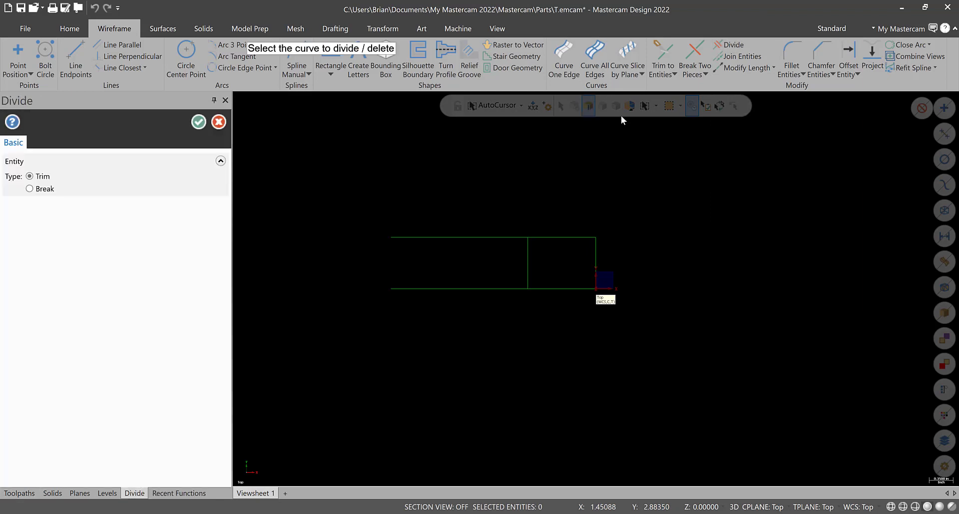
left_click(460, 237)
- Check the 1.220 diameter in the PDF drawing and offset a copy of the centerline 0.61 upward
left_click(843, 58)
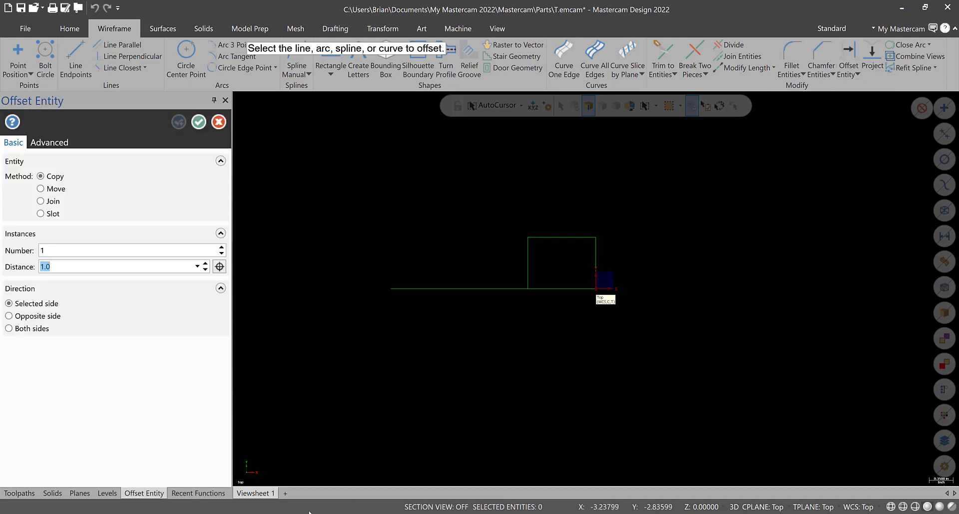
left_click(310, 513)
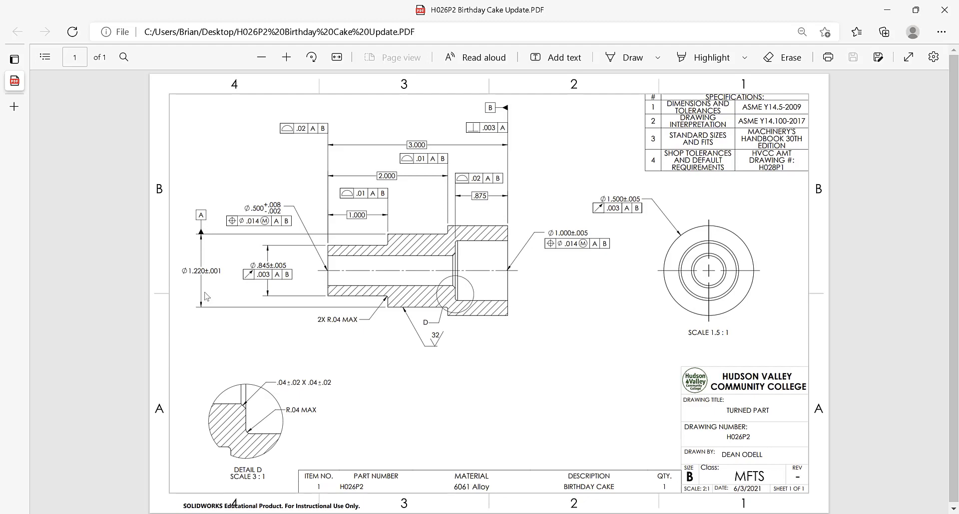
key("alt+Tab")
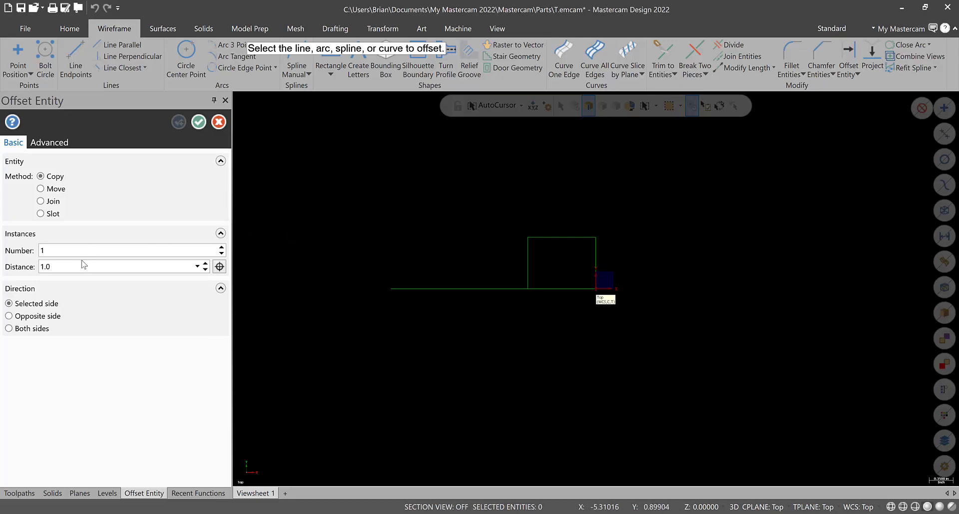
double_click(60, 268)
type("1")
key("Return")
left_click(490, 289)
left_click(479, 259)
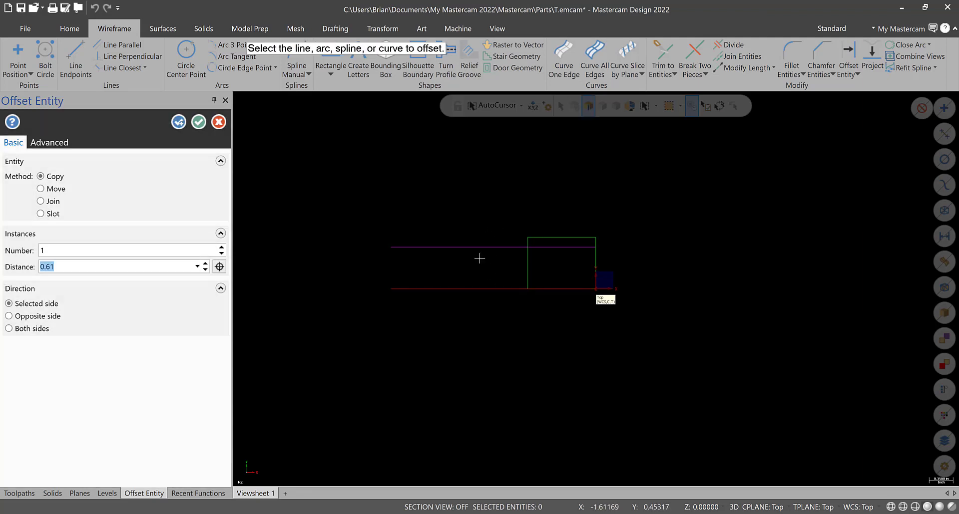
left_click(178, 123)
left_click(199, 121)
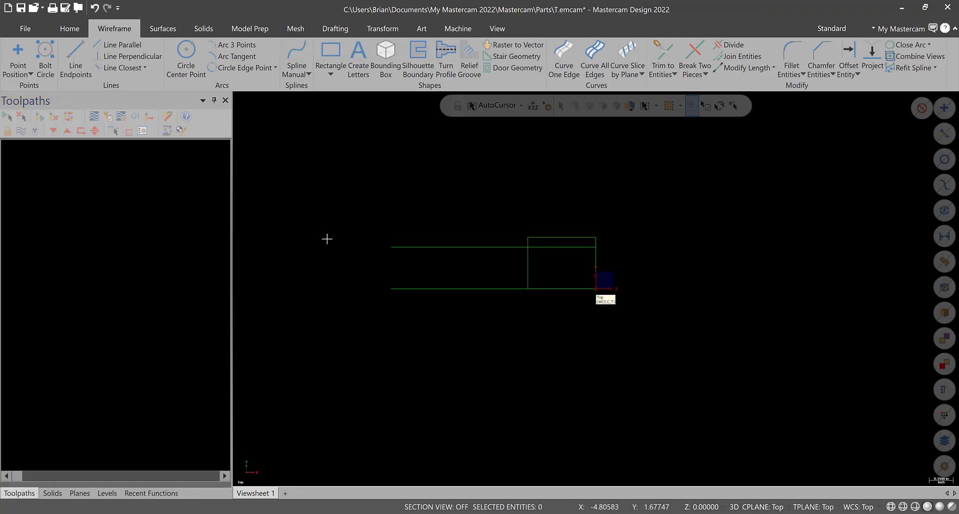
- Consult the PDF drawing again and offset a copy of the vertical end line at the origin 2.0 to its left
key("alt+Tab")
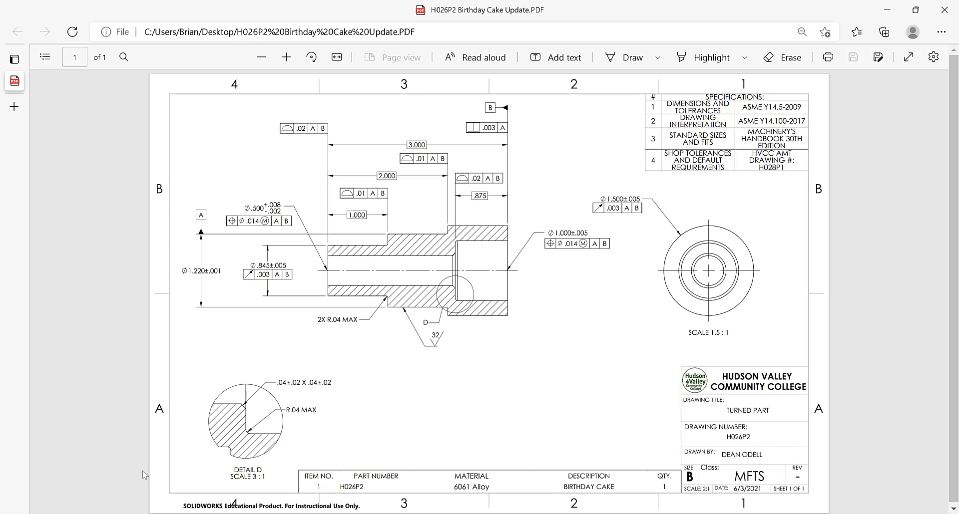
key("alt+Tab")
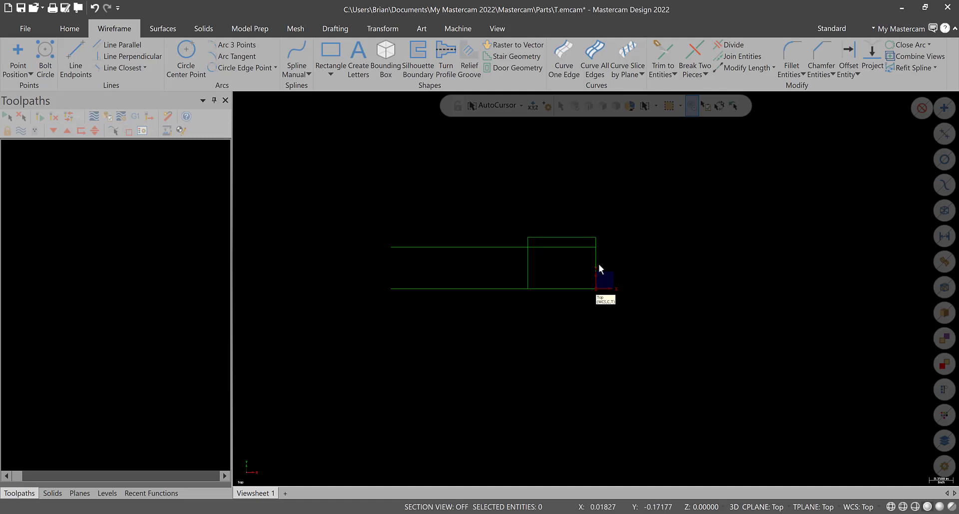
left_click(858, 61)
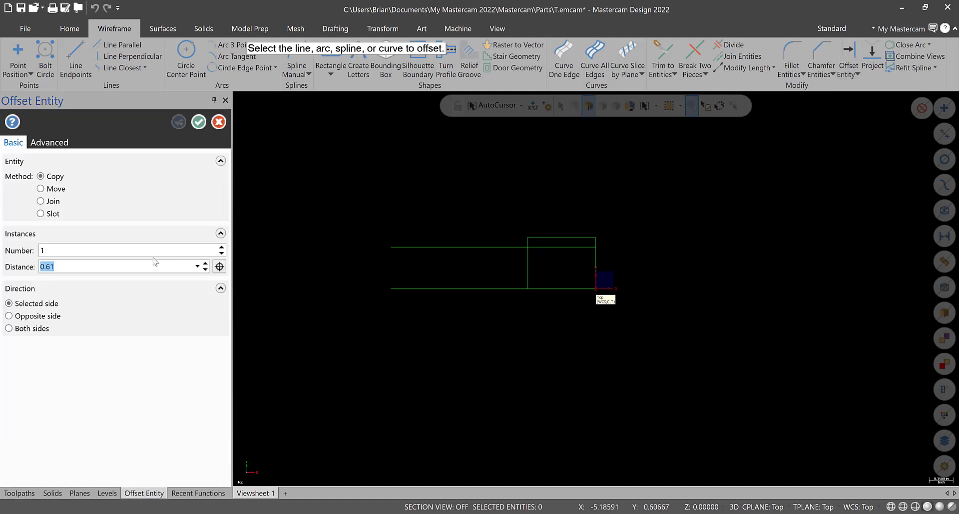
left_click(155, 261)
left_click(595, 267)
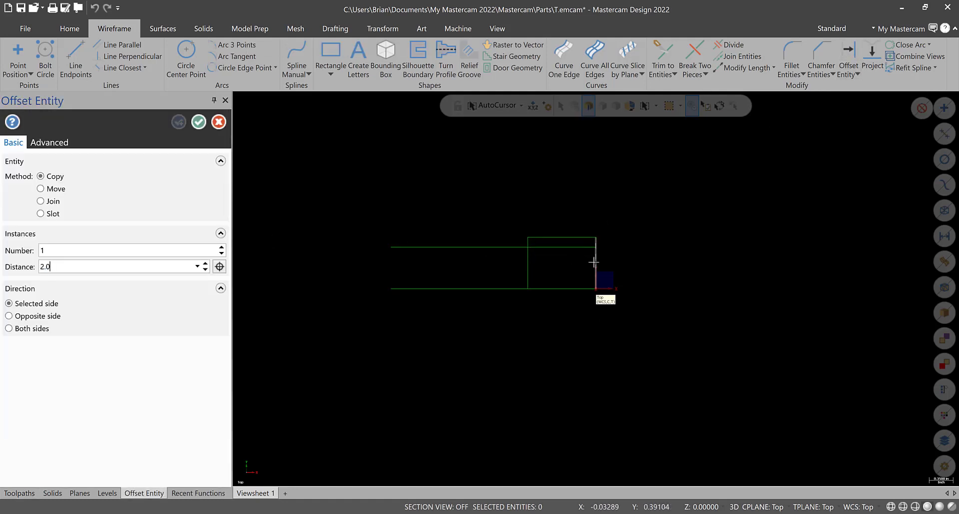
left_click(499, 265)
left_click(198, 122)
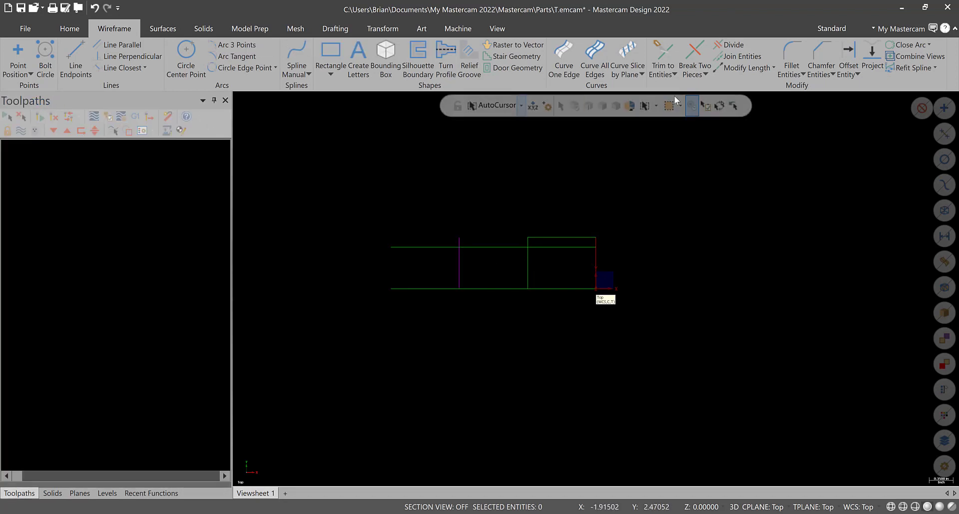
- Trim the 0.61 offset line outside the middle section and the first shoulder line below it to form the stepped profile
left_click(730, 45)
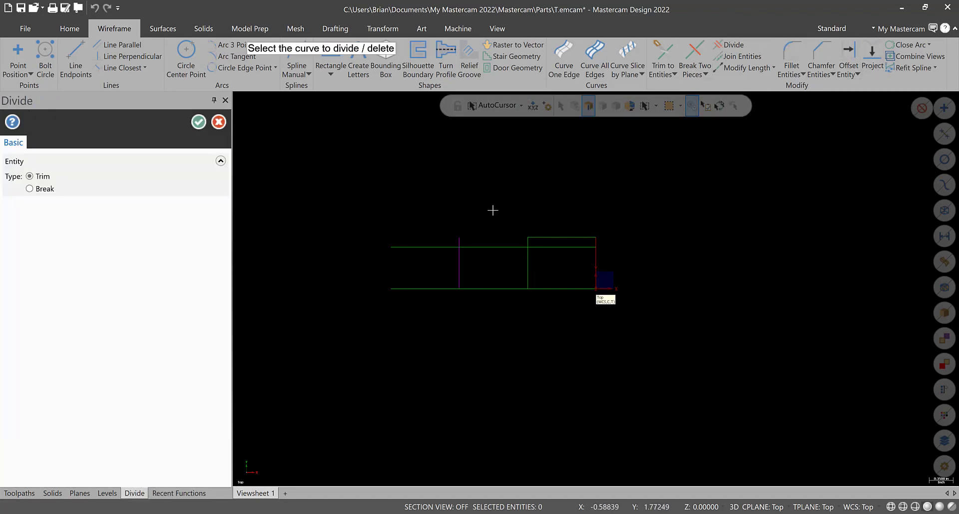
left_click(435, 246)
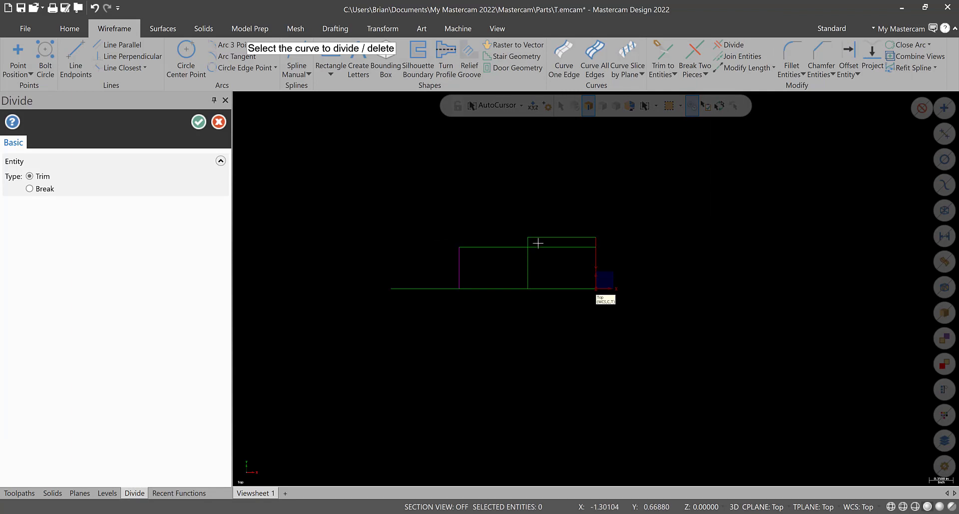
left_click(527, 269)
left_click(546, 249)
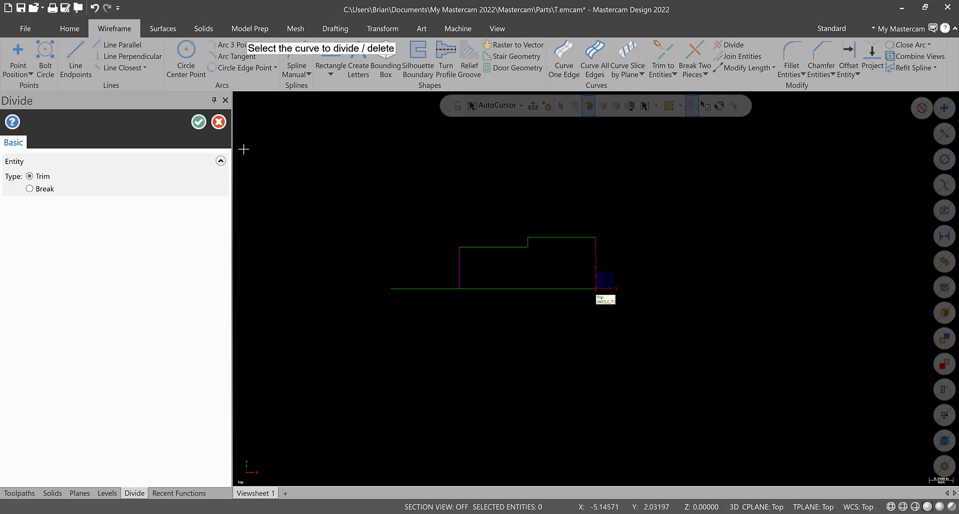
- Offset a copy of the centerline upward by .845/2 (0.4225) and clear the offset colors
left_click(198, 122)
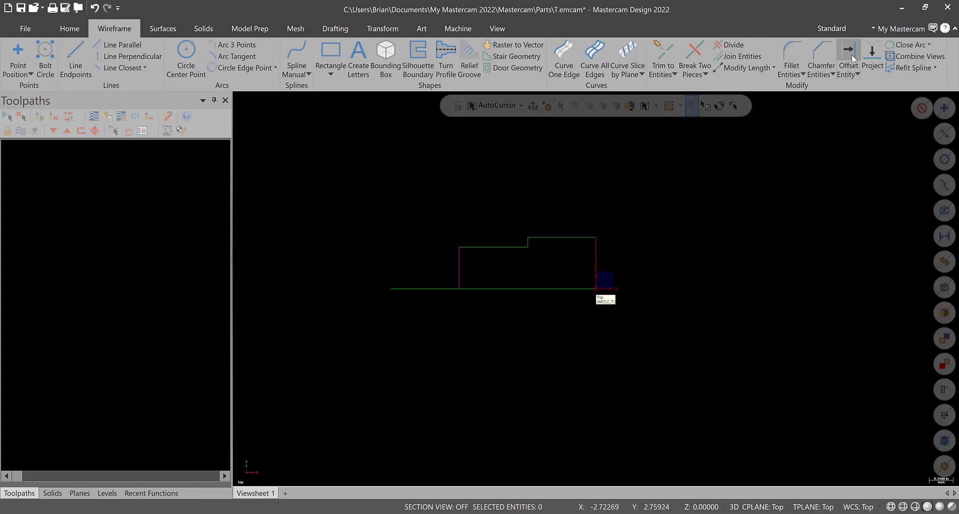
key("BackSpace")
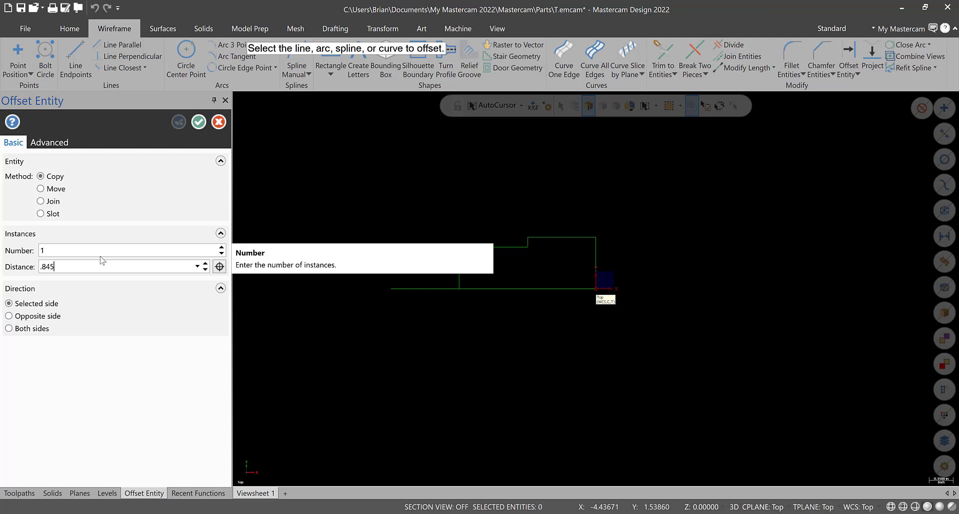
type(".845/2")
key("Return")
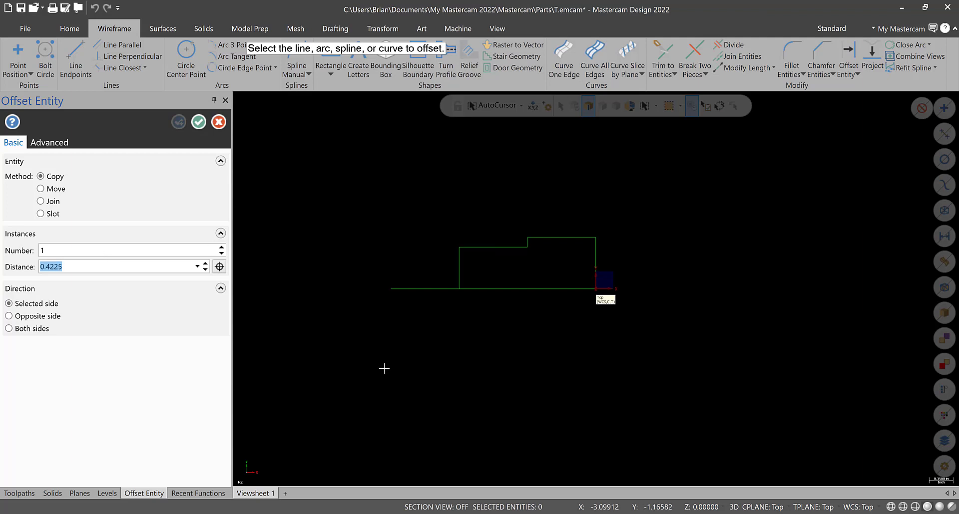
left_click(406, 288)
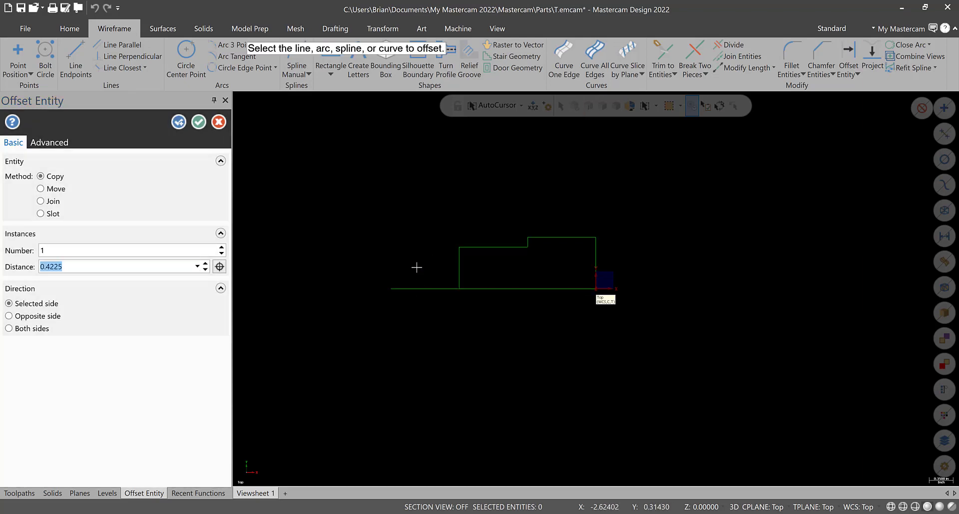
left_click(415, 265)
left_click(199, 122)
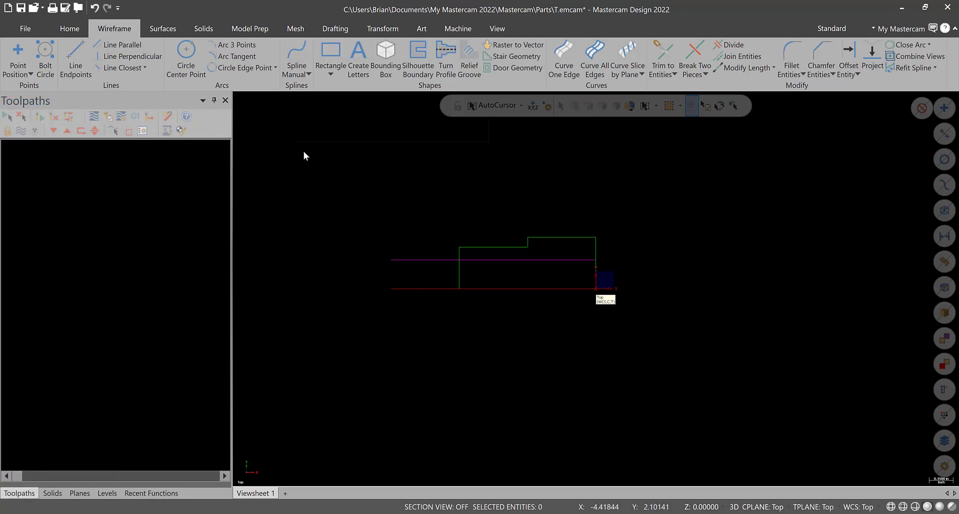
right_click(296, 145)
- Draw a vertical line joining the left end of the 0.4225 offset line to the left end of the centerline
left_click(77, 61)
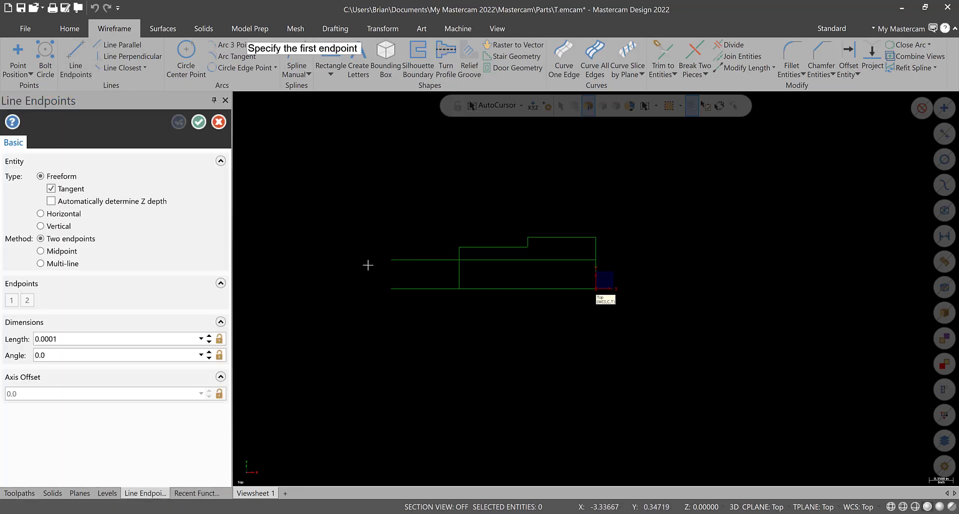
left_click(391, 260)
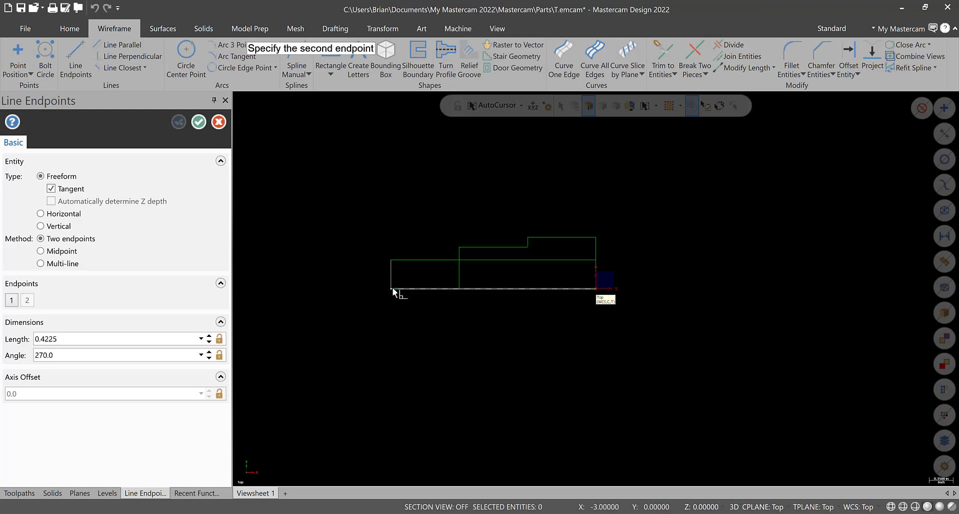
left_click(391, 288)
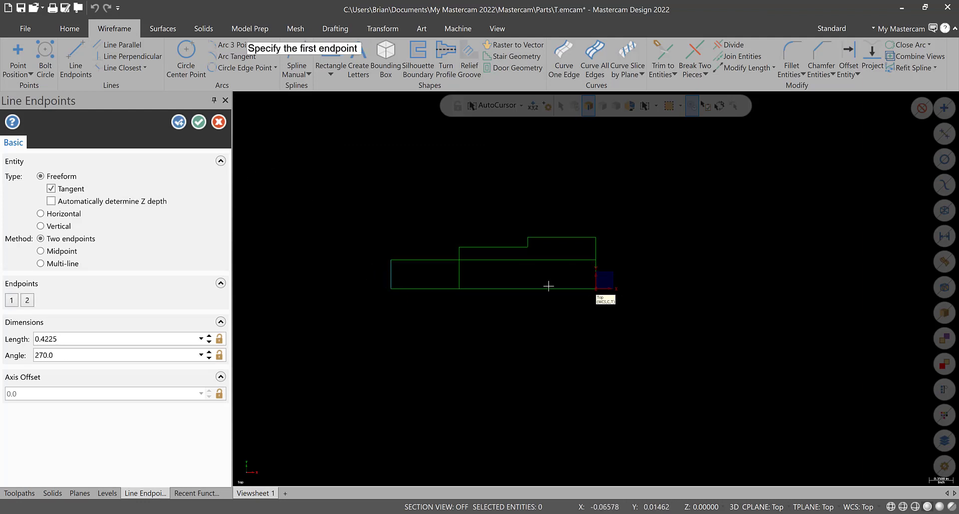
left_click(198, 122)
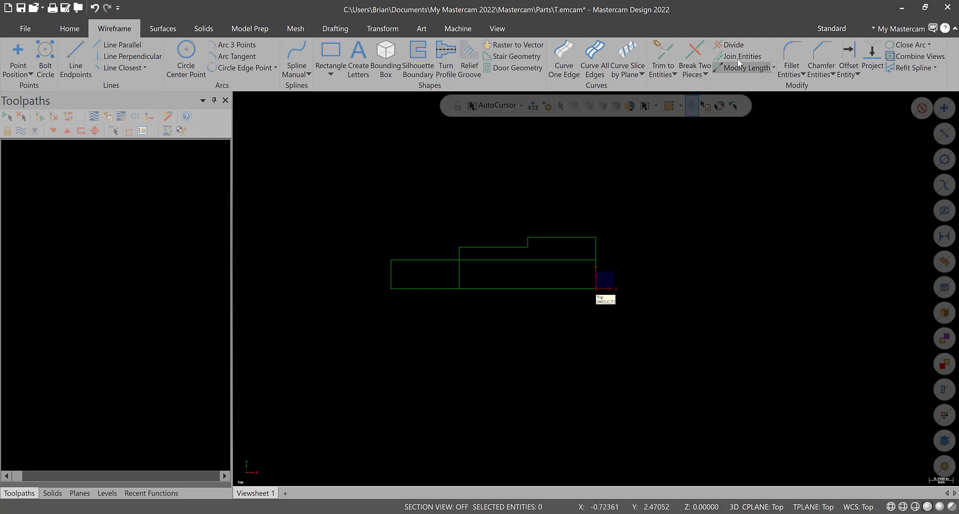
- Trim the 2.0 shoulder line below the 0.4225 offset line and that offset line right of the shoulder
left_click(730, 45)
left_click(457, 279)
left_click(480, 261)
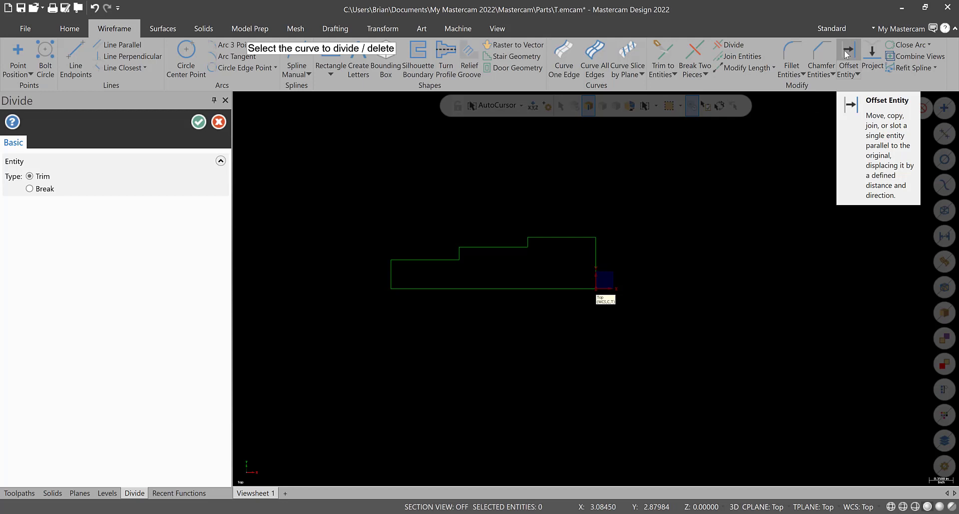
- Offset a copy of the centerline 0.25 upward for the small bore and clear the offset colors
left_click(844, 51)
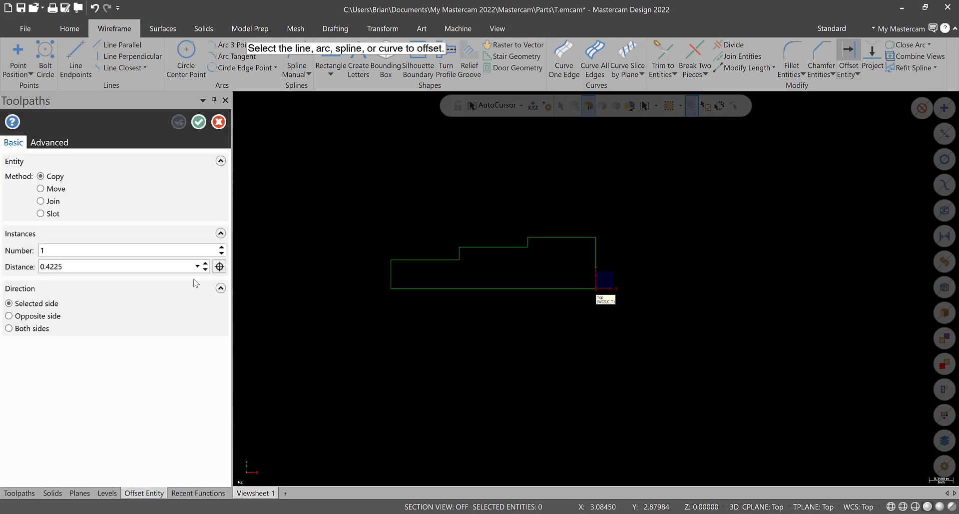
key("BackSpace")
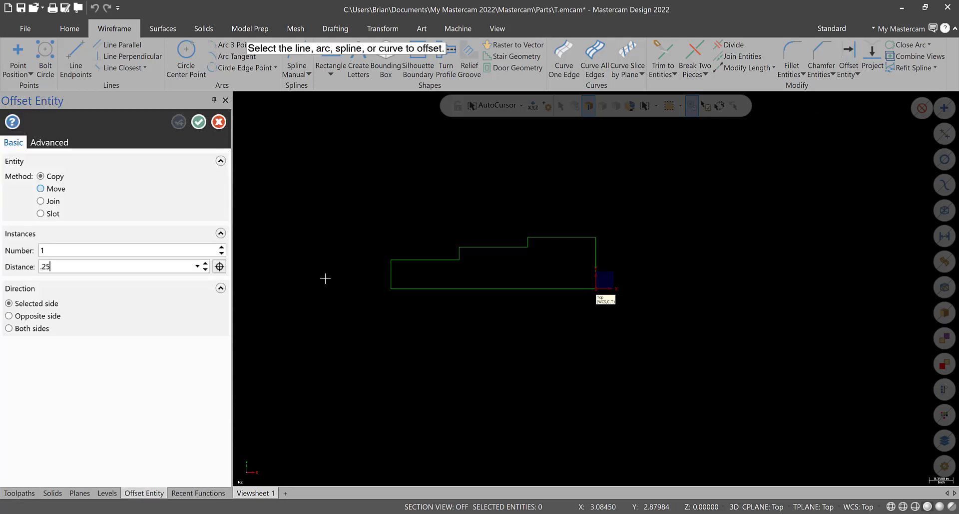
left_click(434, 288)
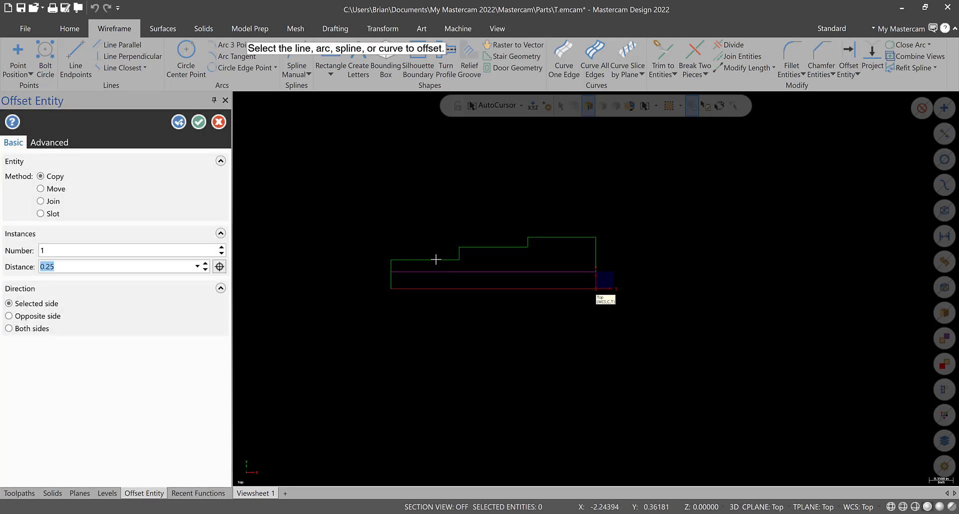
left_click(199, 122)
scroll(618, 253, "up", 2)
right_click(503, 154)
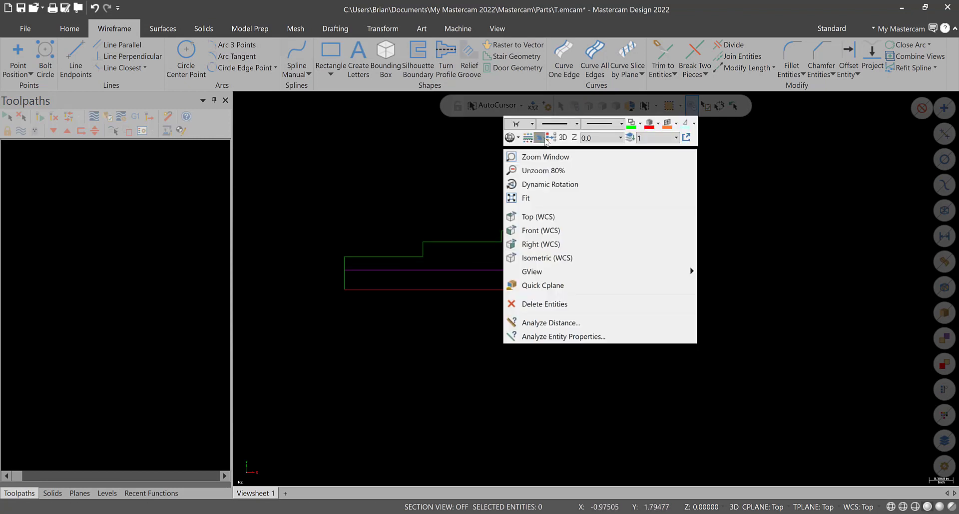
left_click(540, 154)
scroll(523, 247, "up", 2)
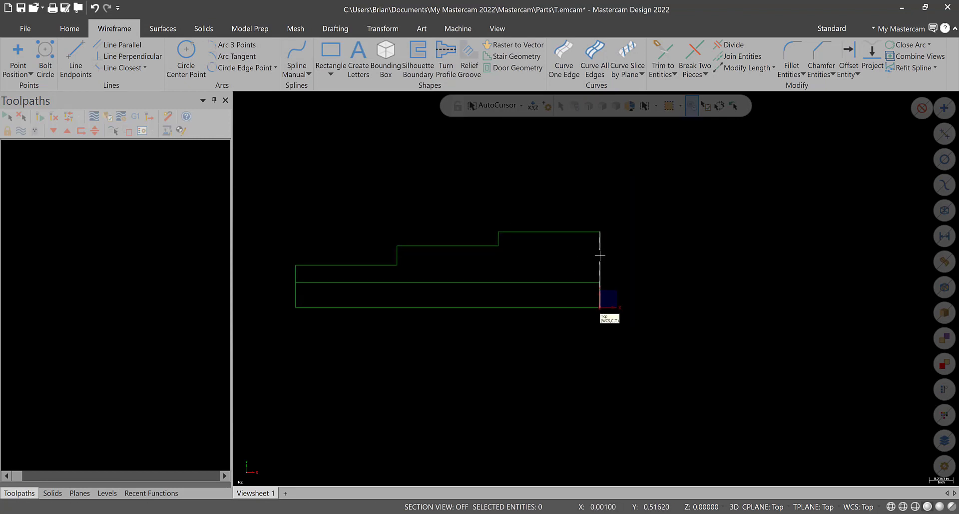
- Check the counterbore depth in the PDF drawing and offset a copy of the vertical end line at the origin 0.875 to its left
key("alt+Tab")
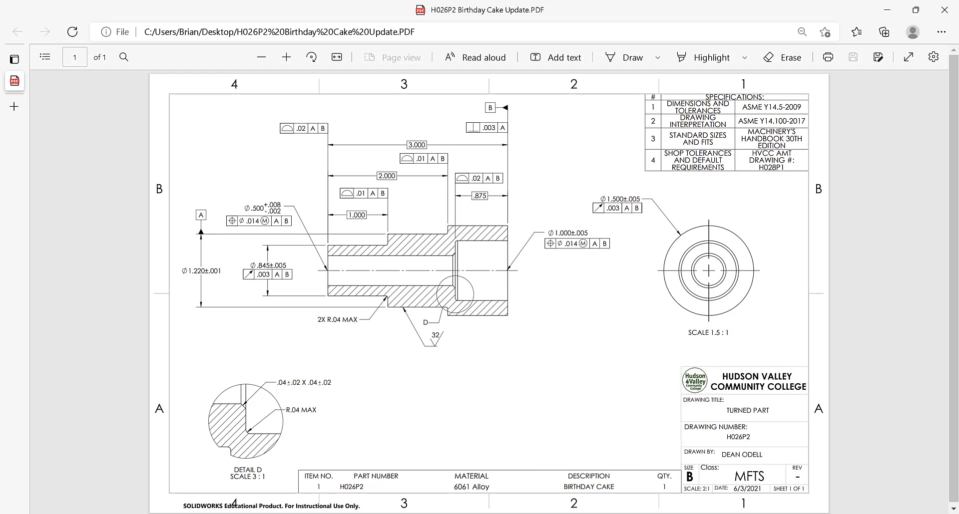
key("alt+Tab")
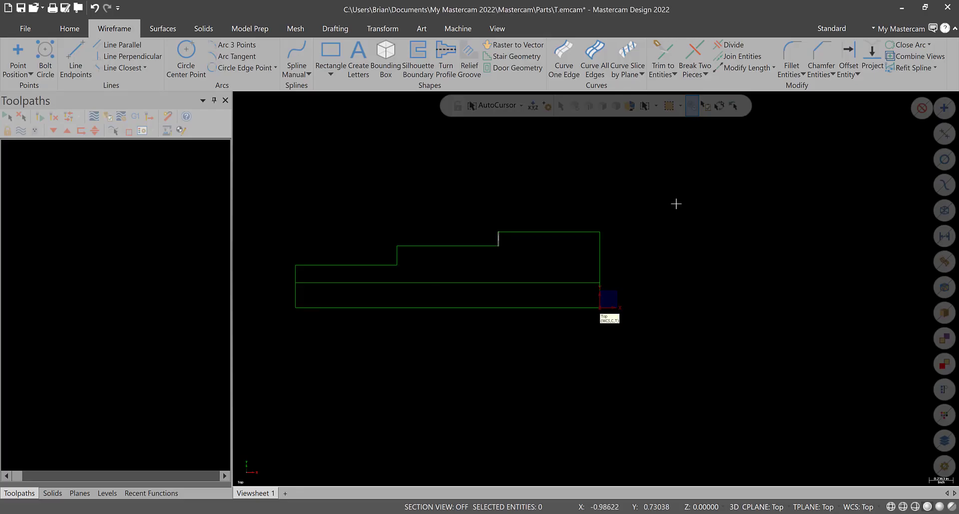
left_click(841, 53)
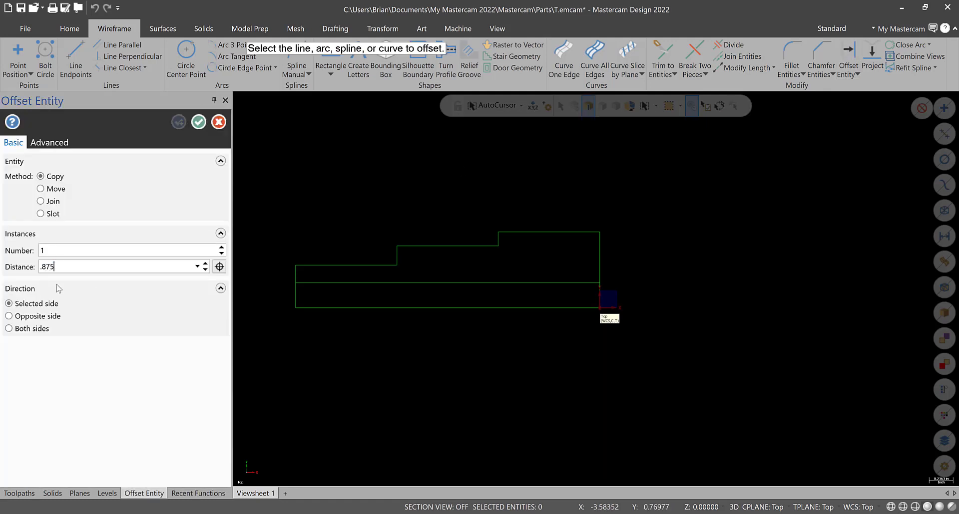
type(".875")
left_click(598, 255)
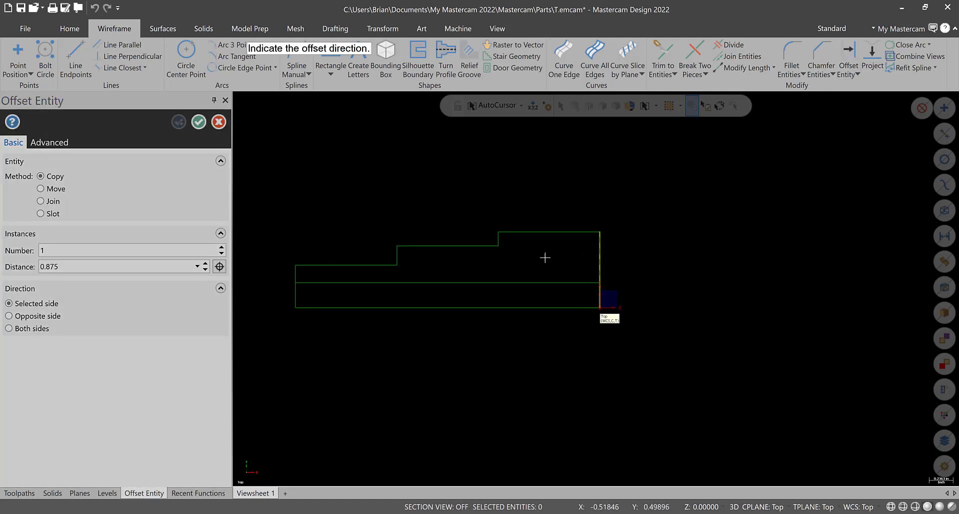
left_click(544, 258)
left_click(201, 122)
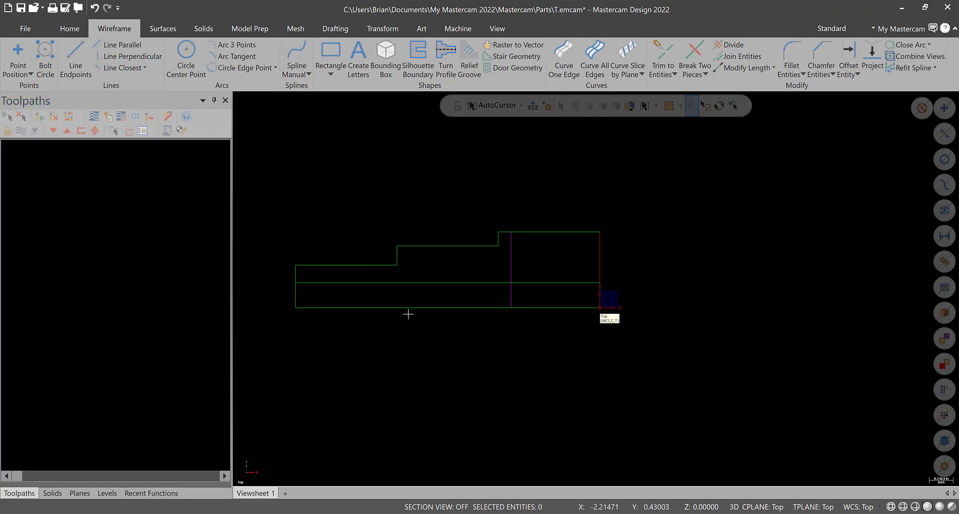
- Check the 1.000 bore diameter in the PDF drawing and offset a copy of the centerline 0.5 upward
key("alt+Tab")
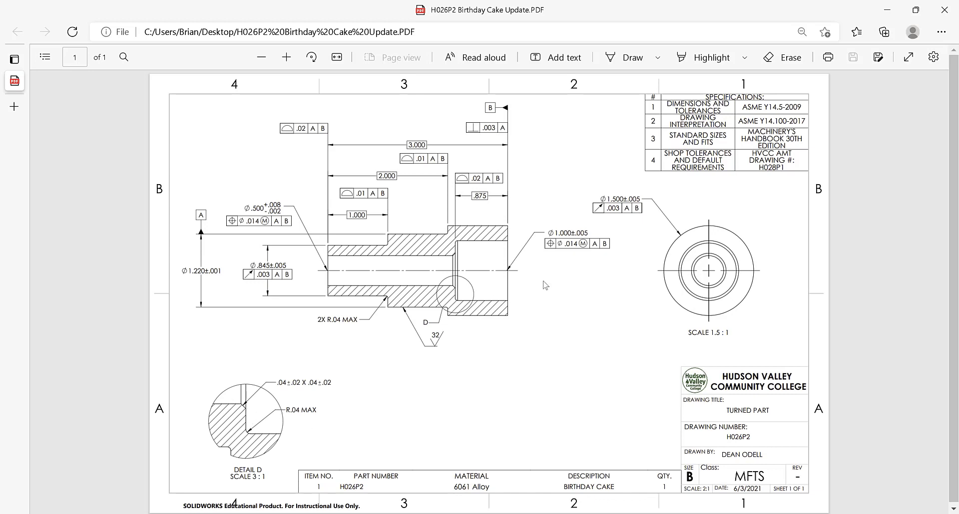
key("alt+Tab")
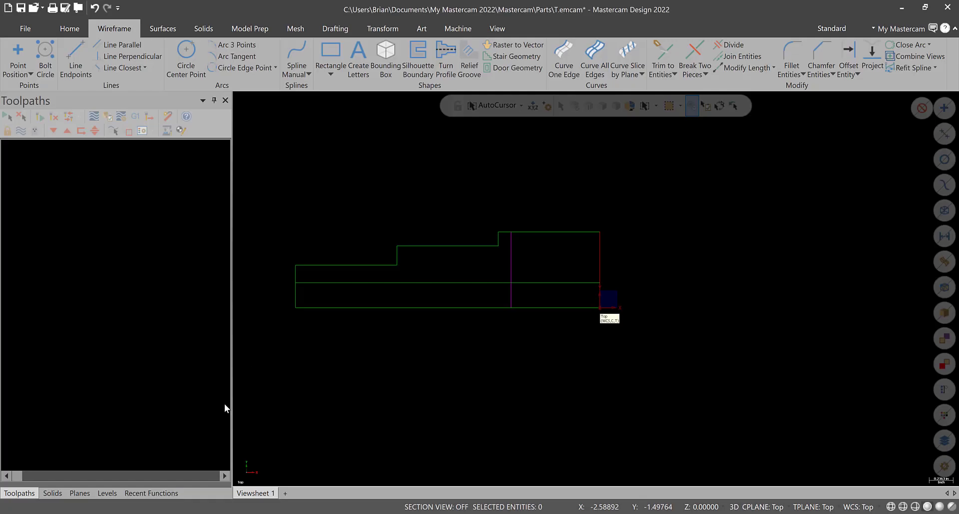
left_click(840, 49)
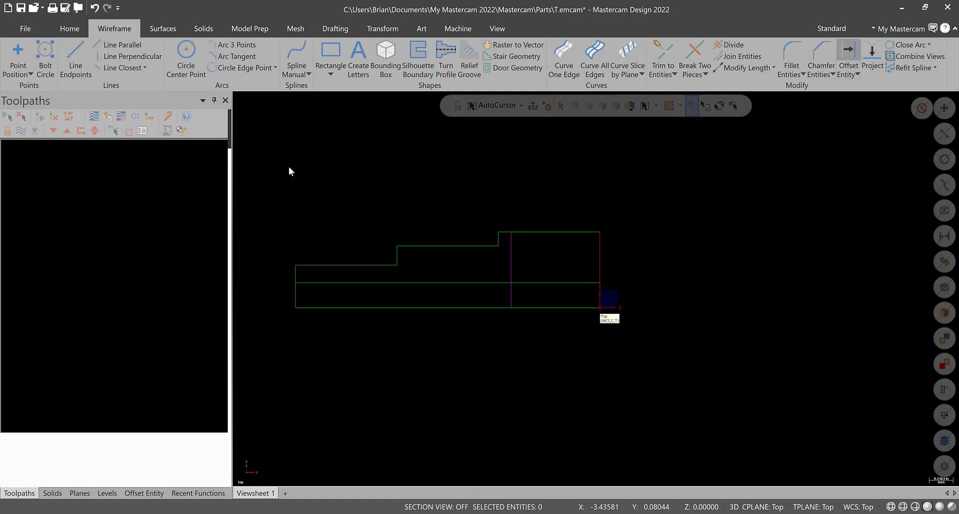
key("BackSpace")
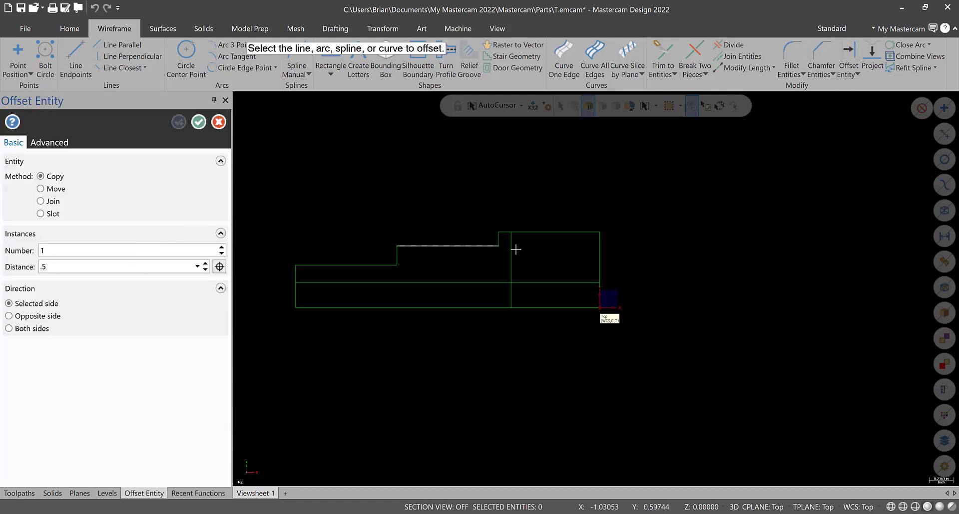
left_click(543, 308)
left_click(480, 242)
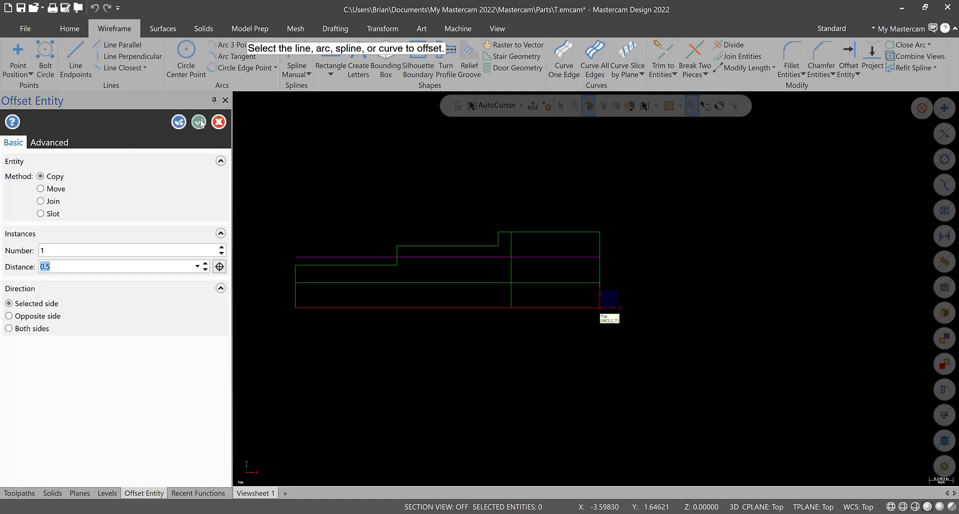
left_click(199, 122)
- Trim the excess of the 0.25, 0.5 and 0.875 offset lines to leave the stepped bore profile
left_click(730, 46)
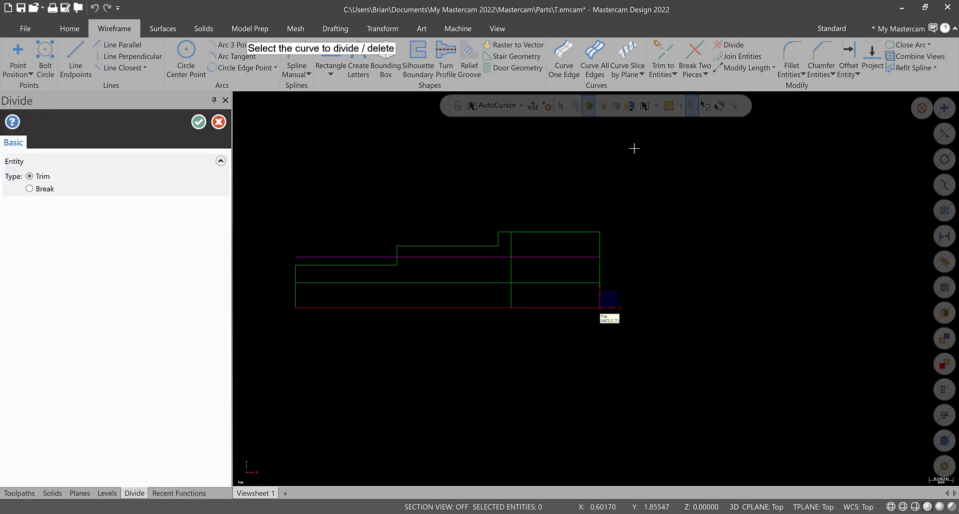
left_click(493, 258)
left_click(511, 249)
left_click(538, 280)
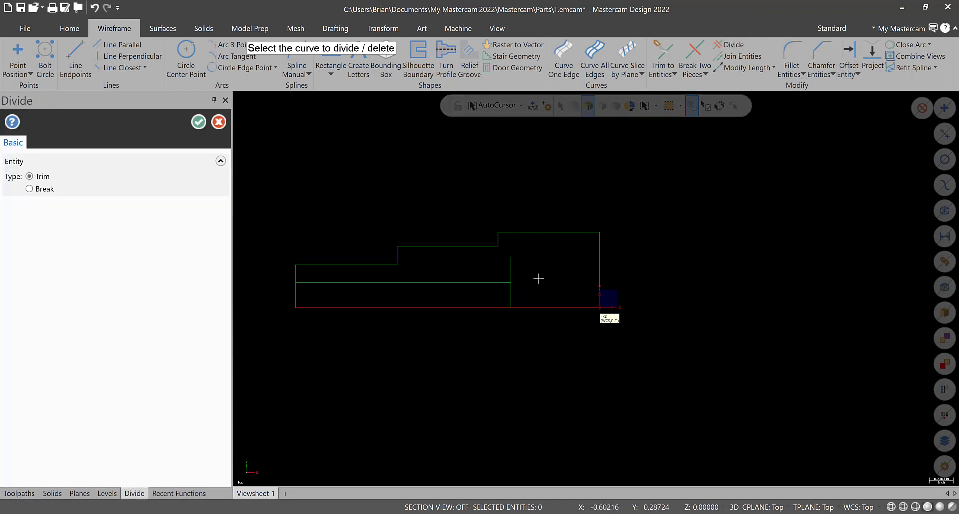
left_click(511, 294)
left_click(375, 258)
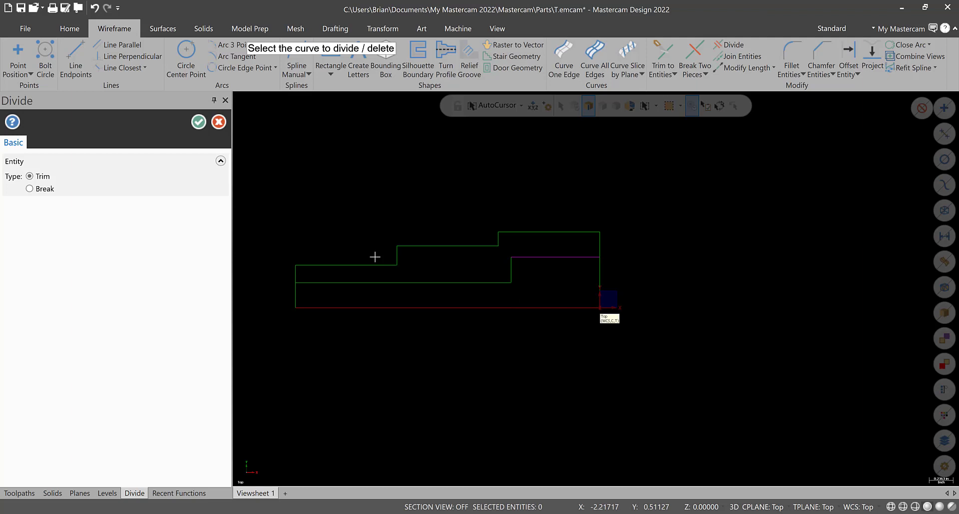
- Trim away the portions of both vertical end lines between the centerline and the bore
left_click(295, 295)
left_click(600, 282)
scroll(514, 287, "up", 5)
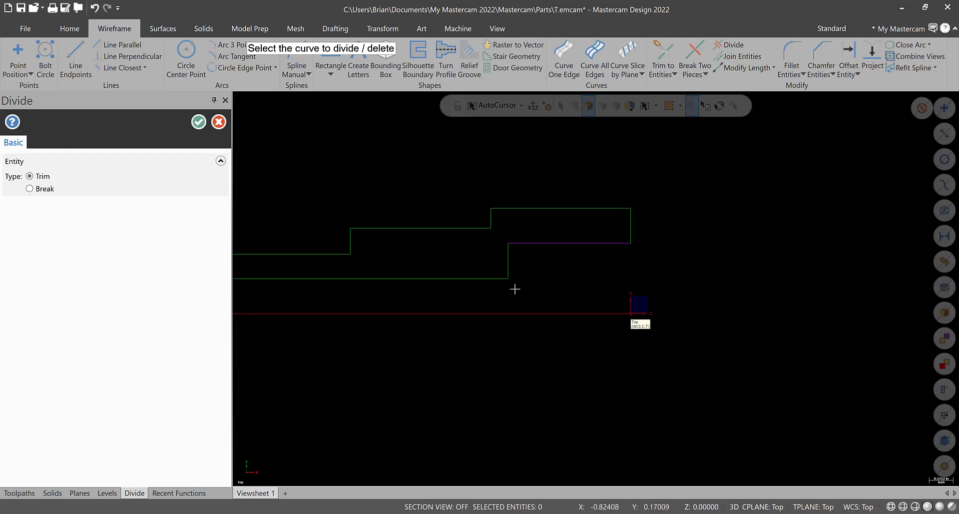
left_click(199, 121)
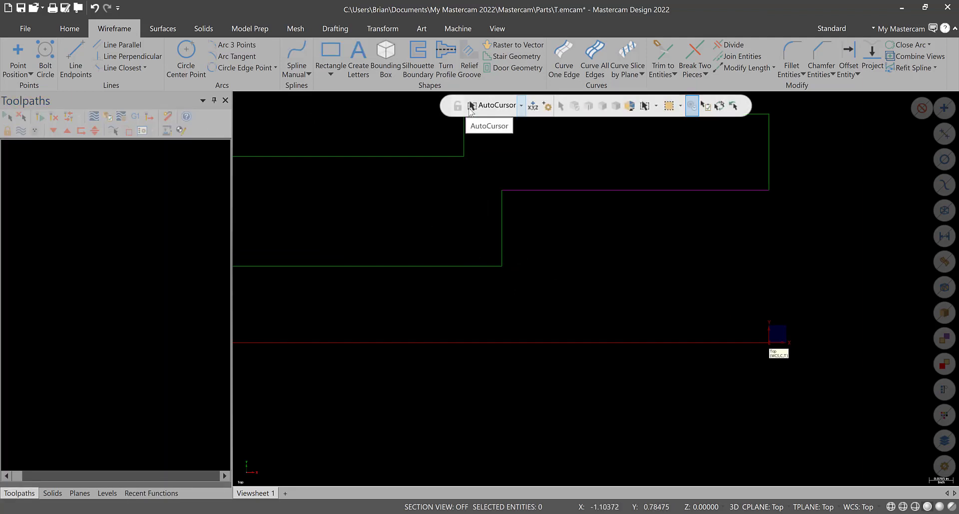
- Check Detail D in the PDF drawing and chamfer the corner between the small bore and the counterbore face with a 0.04 distance
left_click(820, 53)
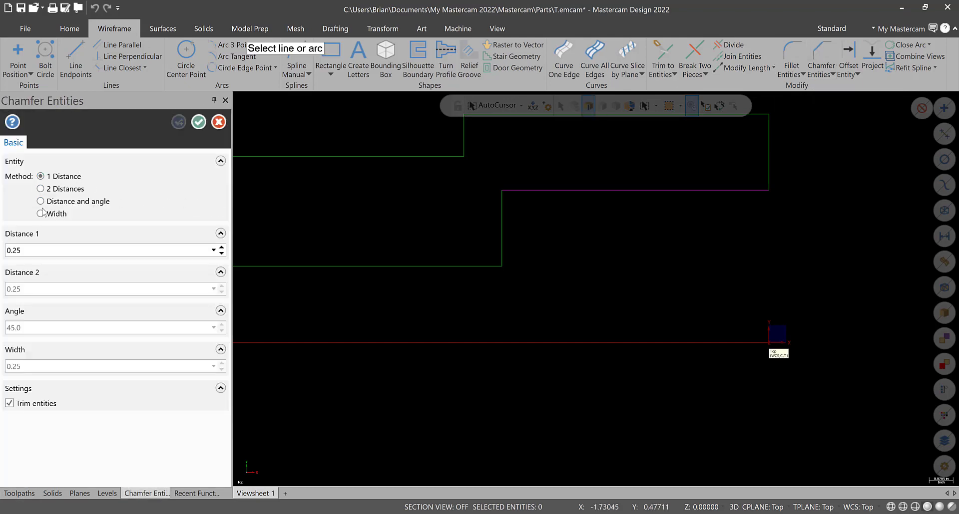
left_click(31, 248)
key("alt+Tab")
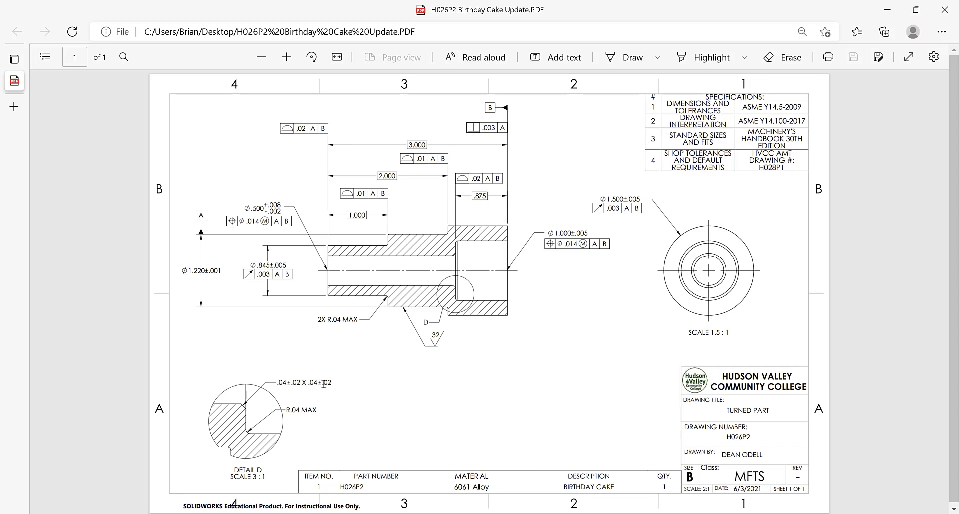
key("alt+Tab")
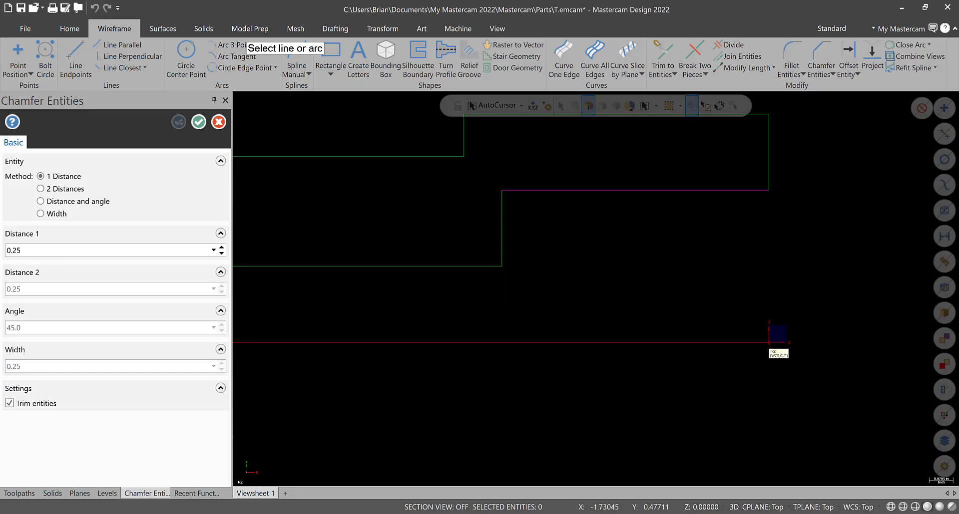
double_click(15, 253)
type(".04")
left_click(475, 266)
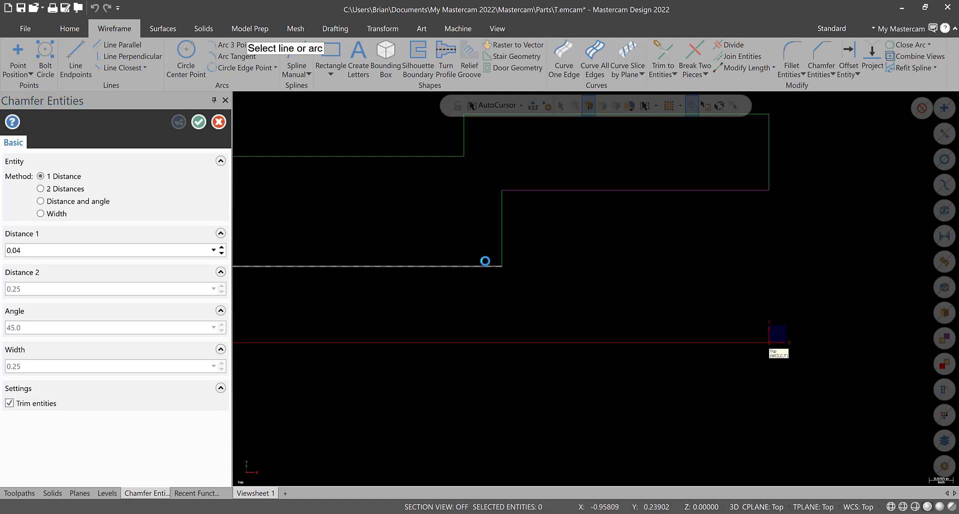
left_click(500, 249)
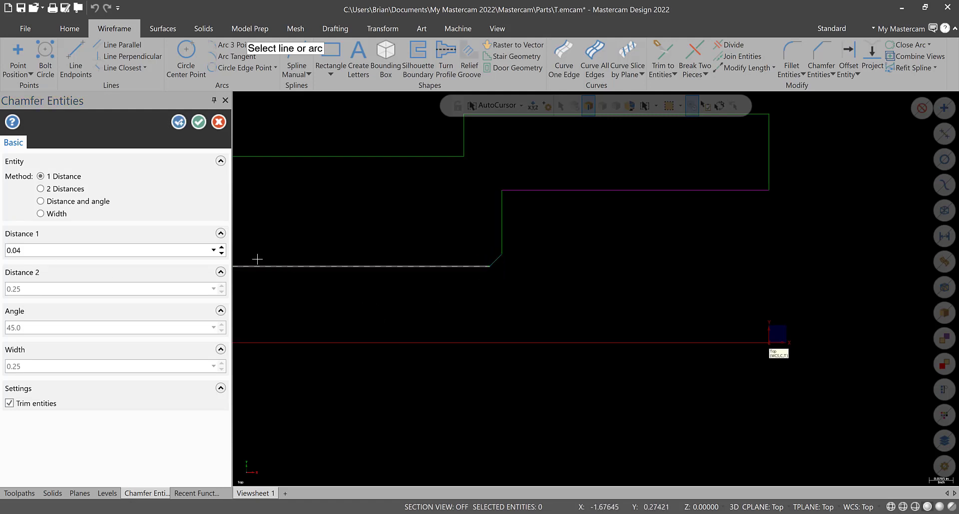
- Accept the bore chamfer and measure the distance between its two endpoints
left_click(199, 122)
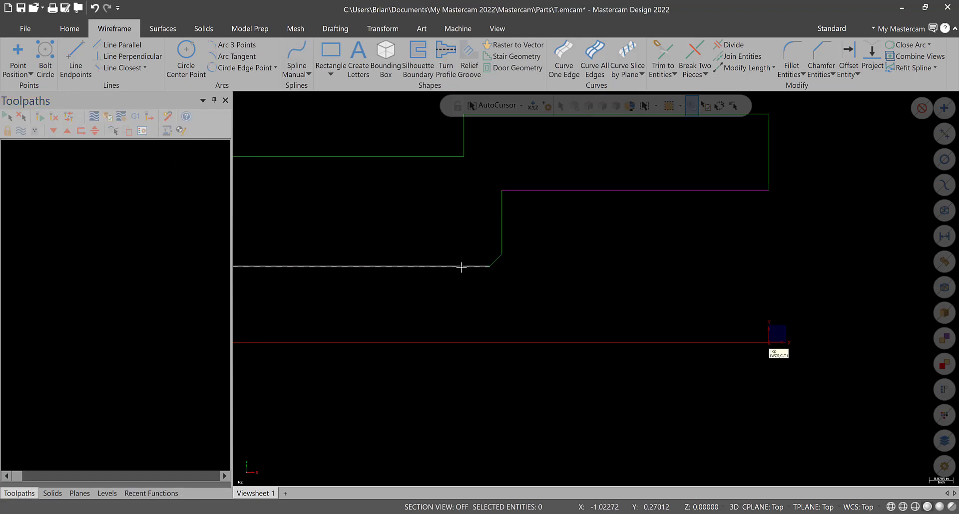
scroll(482, 289, "up", 3)
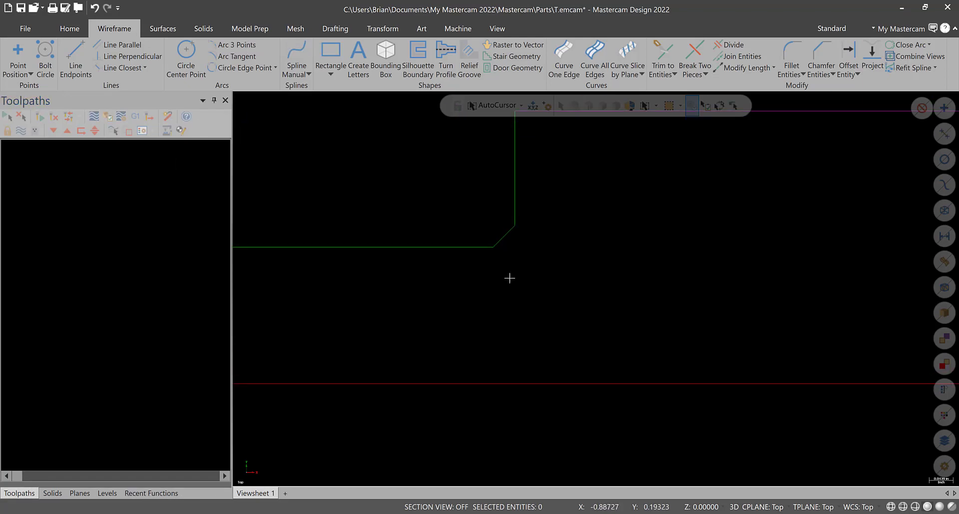
right_click(553, 216)
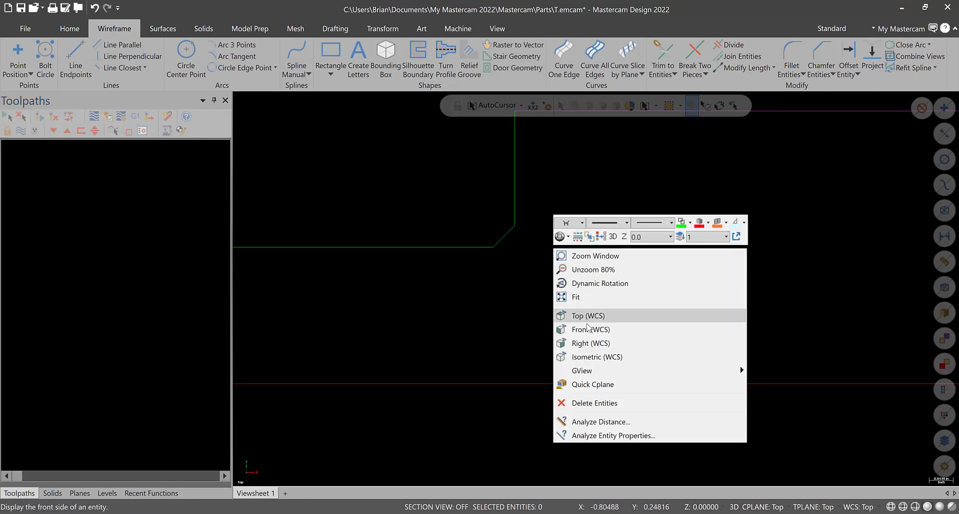
left_click(590, 422)
left_click(488, 247)
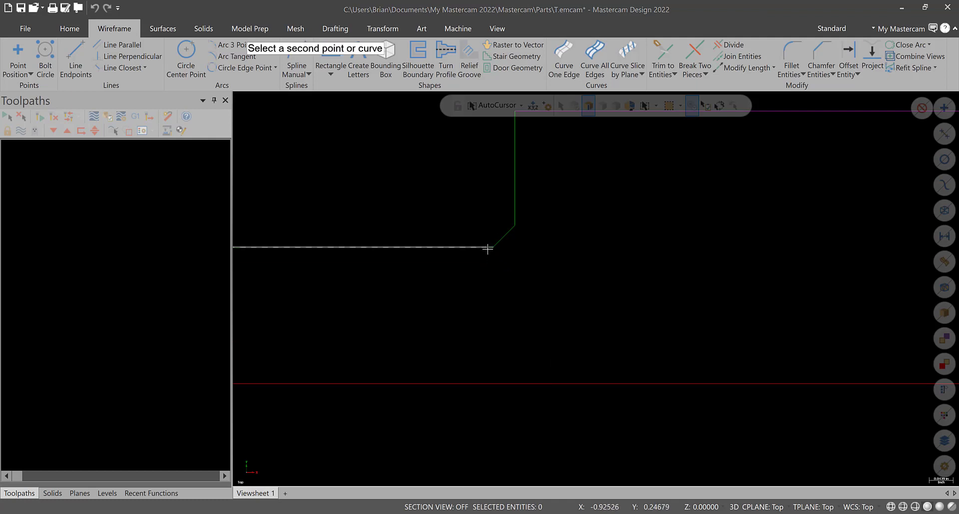
left_click(509, 224)
left_click(514, 226)
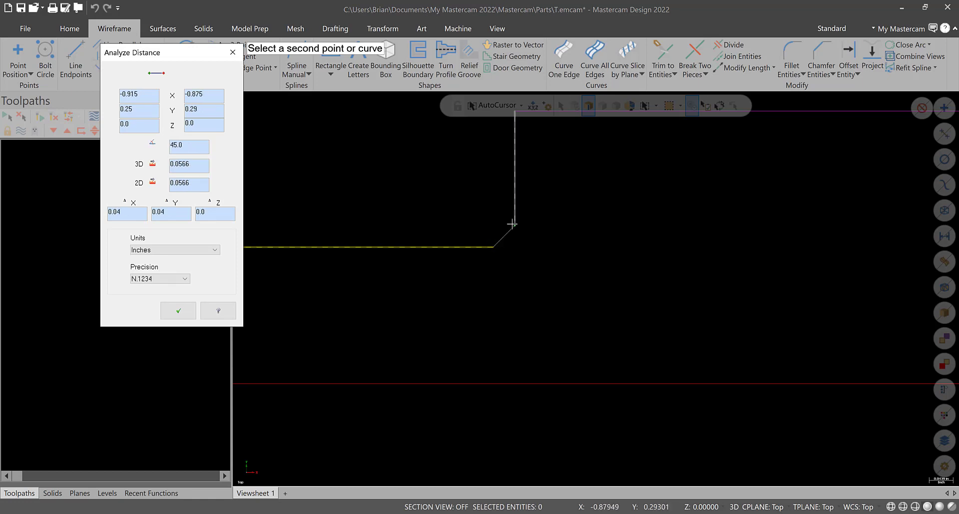
key("Escape")
left_click(335, 29)
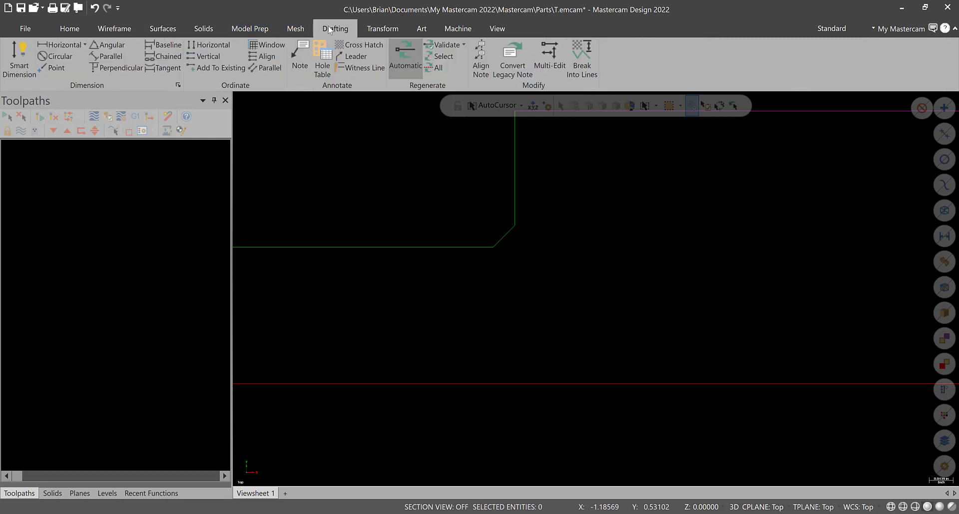
left_click(19, 57)
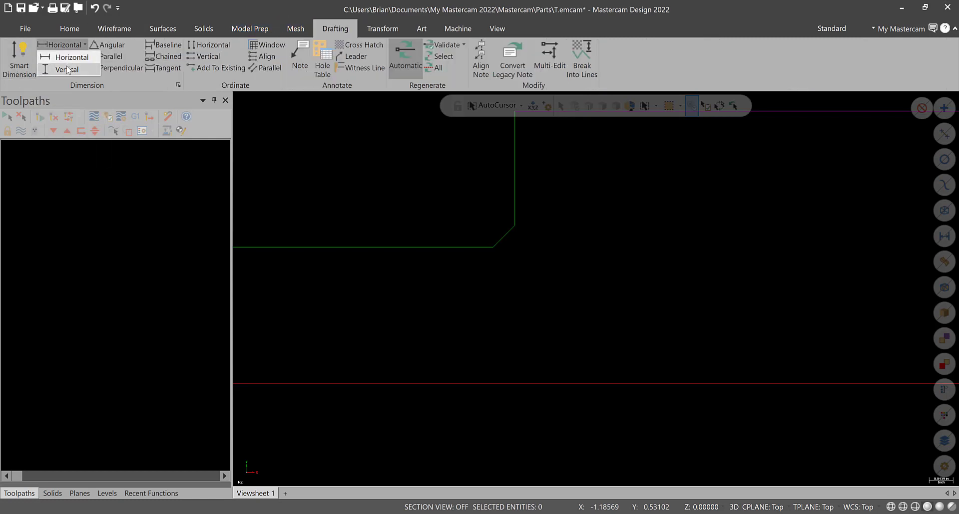
left_click(515, 215)
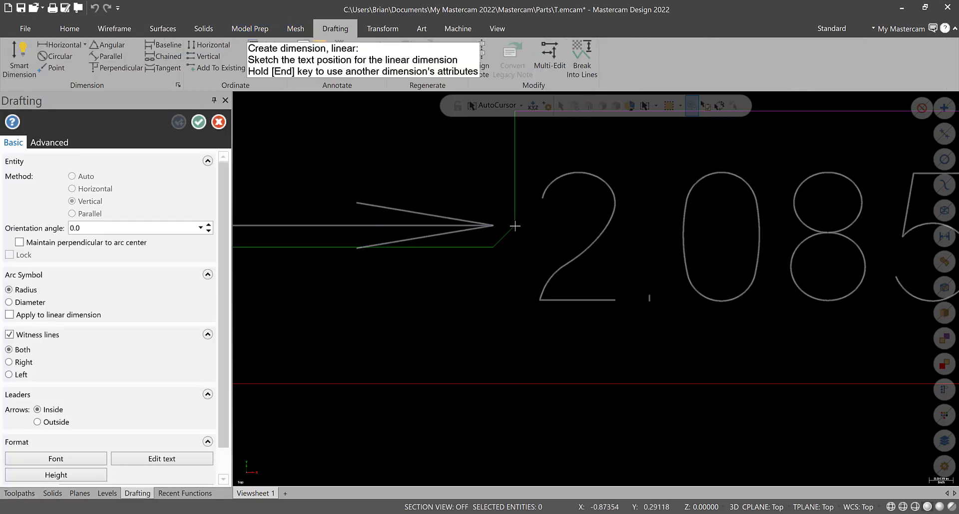
scroll(514, 223, "down", 5)
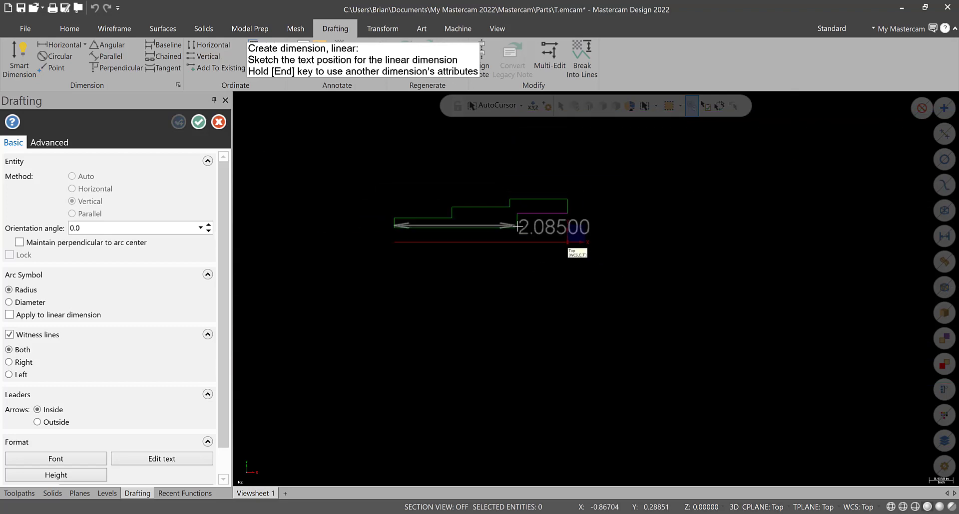
scroll(521, 230, "up", 4)
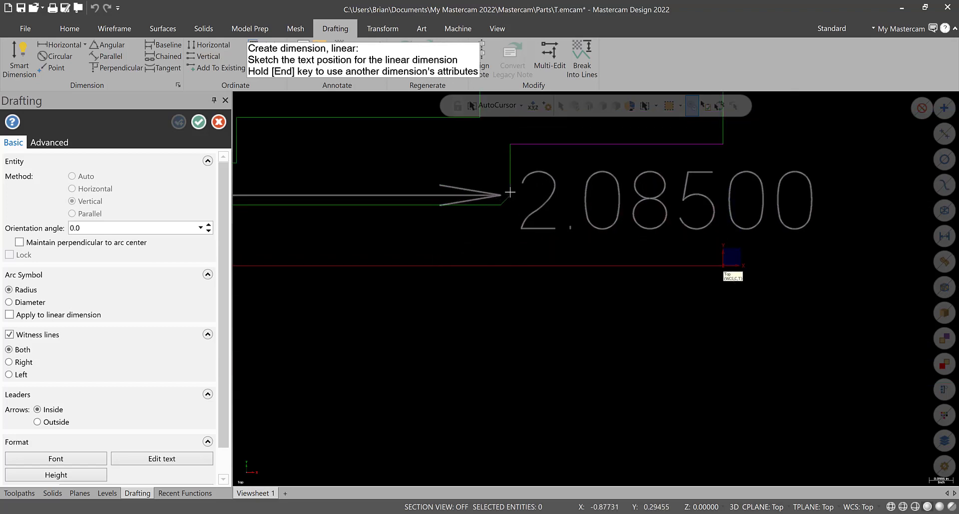
key("Escape")
key("Escape")
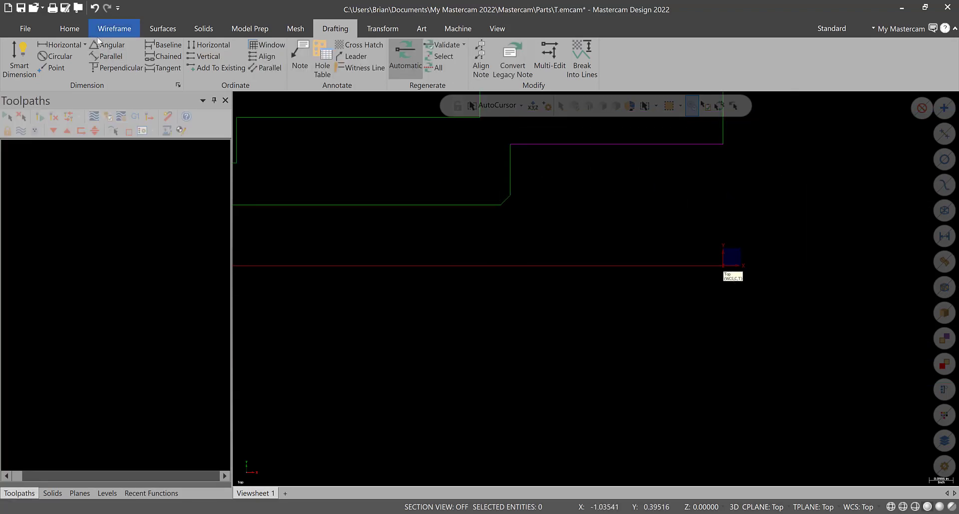
- Measure the chamfer's vertical leg with a temporary vertical dimension between its two endpoints, discarding the dimension without placing it
left_click(84, 45)
left_click(84, 70)
scroll(502, 212, "up", 4)
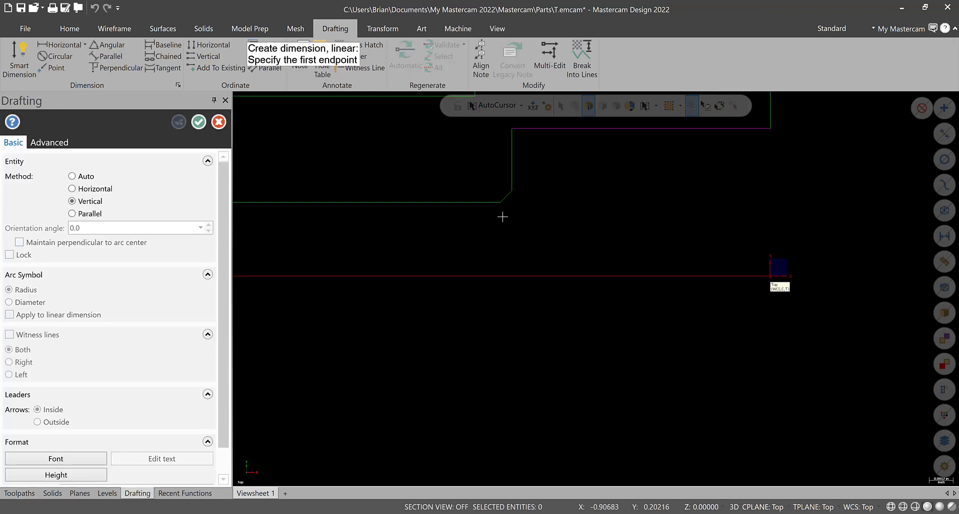
left_click(495, 180)
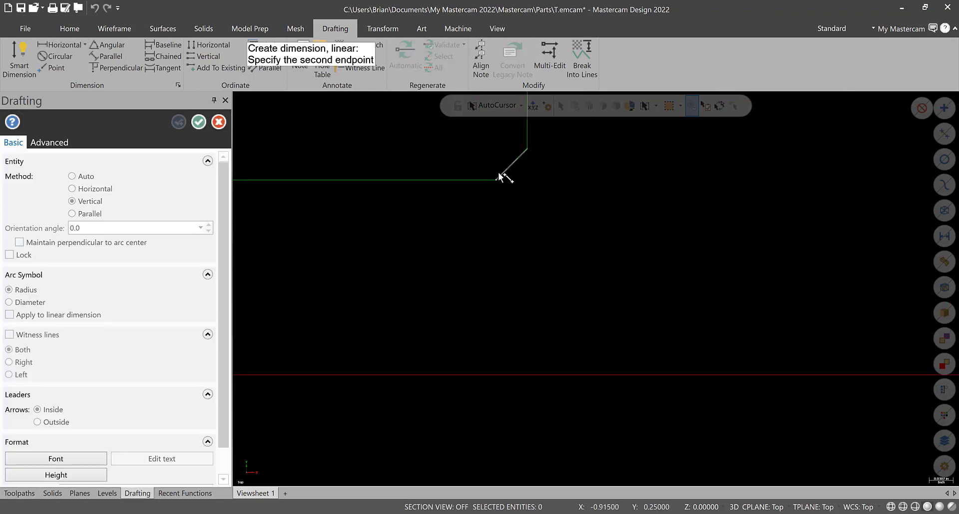
left_click(530, 149)
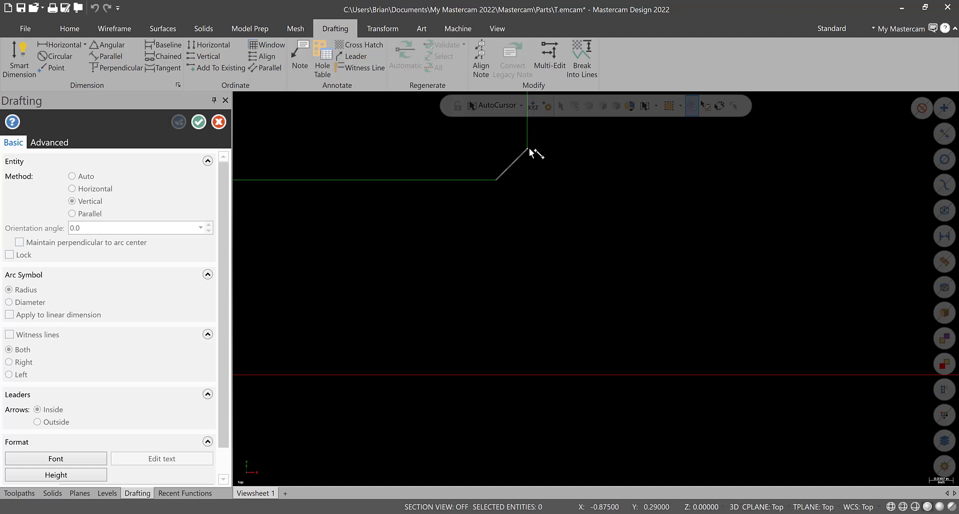
scroll(493, 157, "down", 4)
scroll(492, 159, "down", 3)
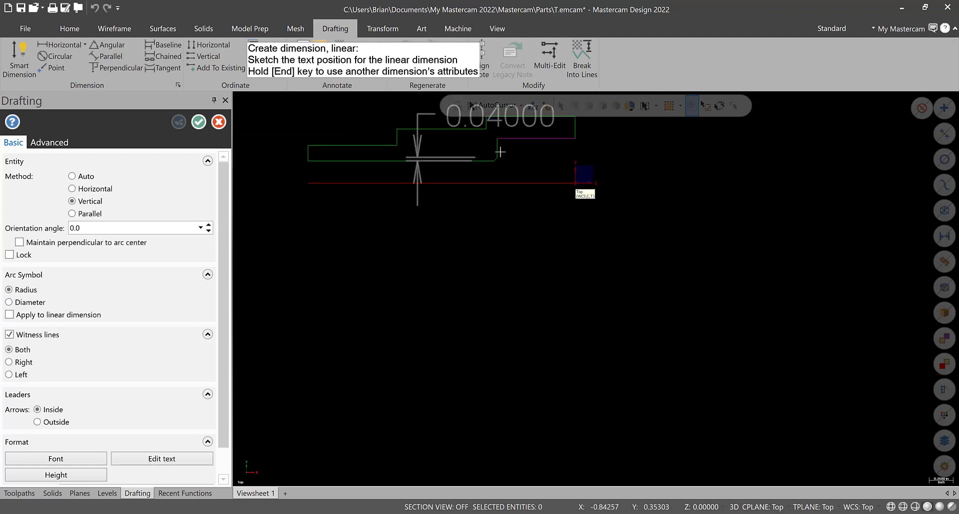
key("Escape")
- Inspect the entity properties of the long horizontal line that forms the small bore
scroll(500, 173, "up", 5)
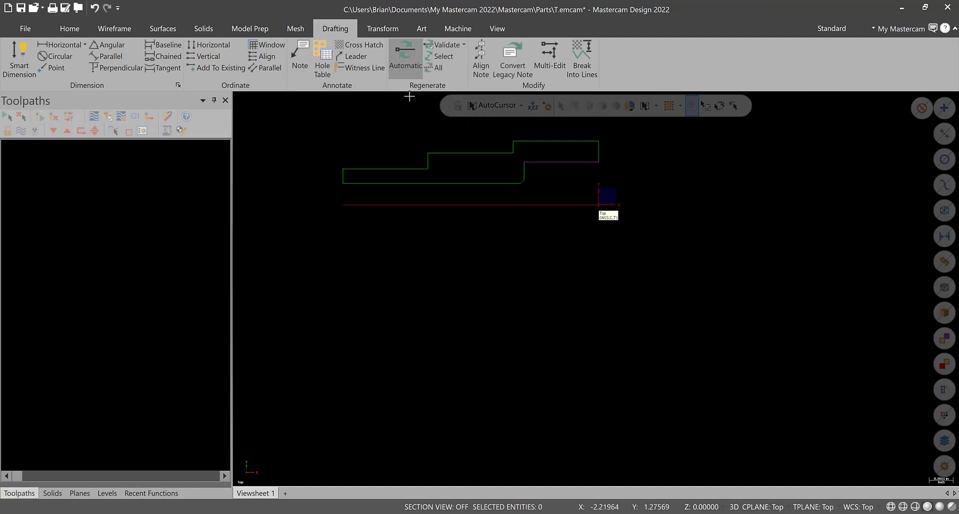
scroll(415, 92, "up", 2)
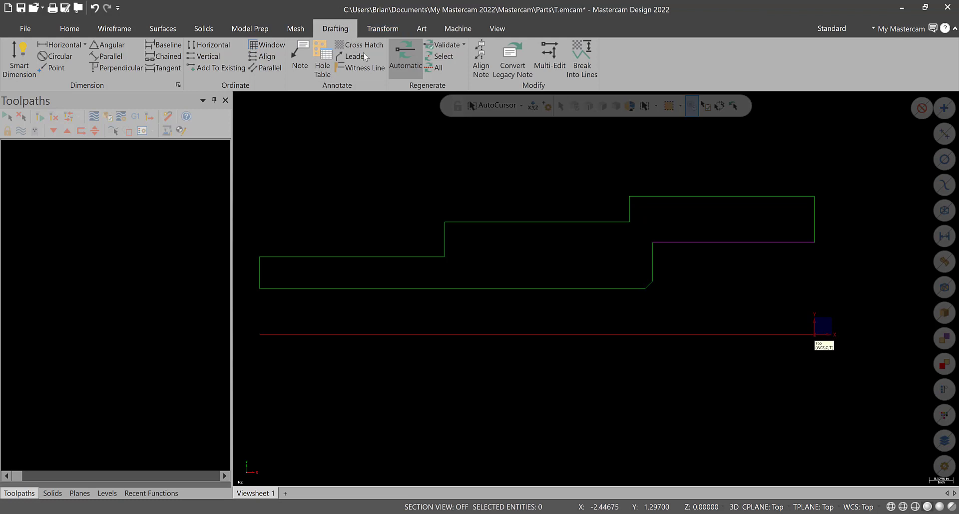
scroll(544, 347, "down", 2)
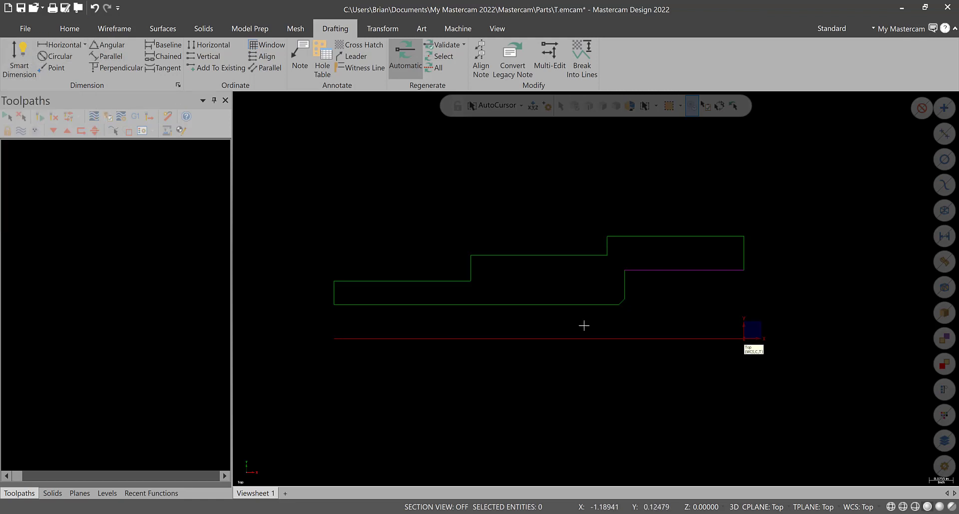
left_click(561, 305)
right_click(562, 304)
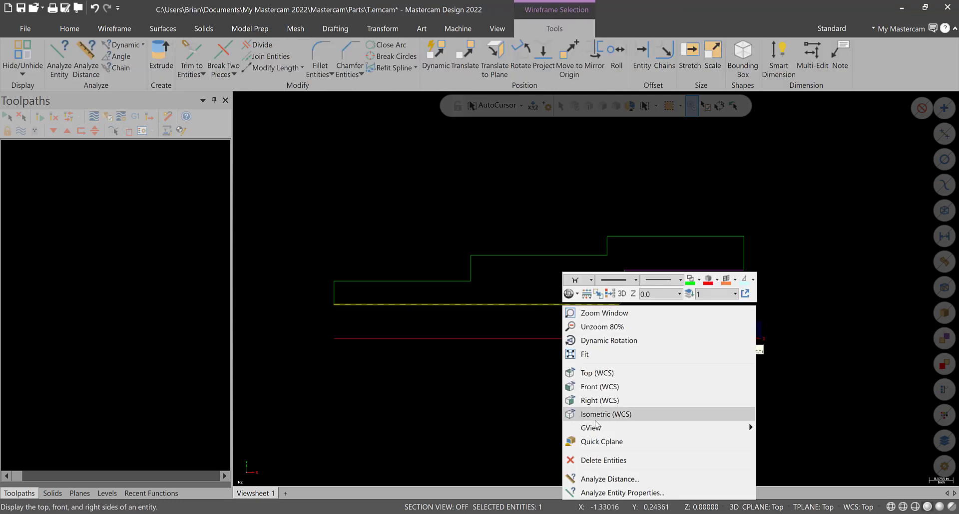
left_click(611, 493)
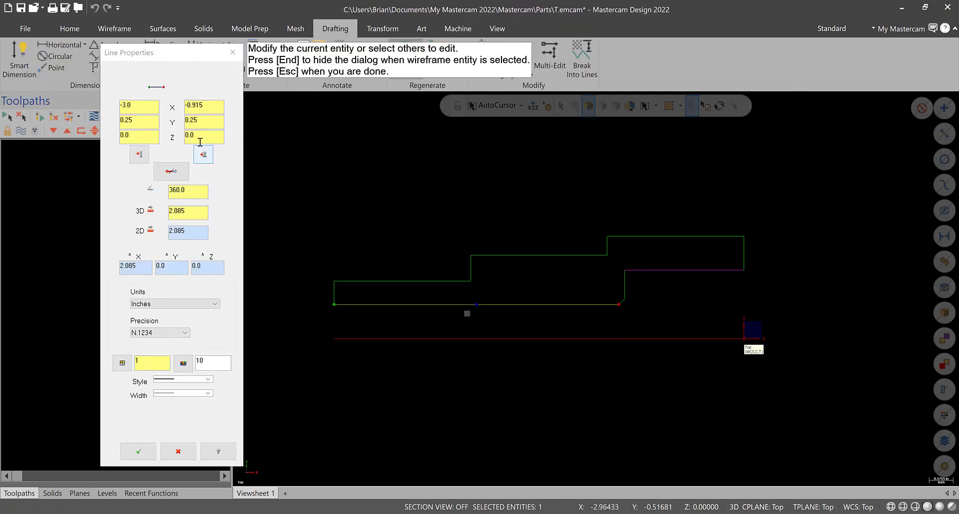
left_click(236, 53)
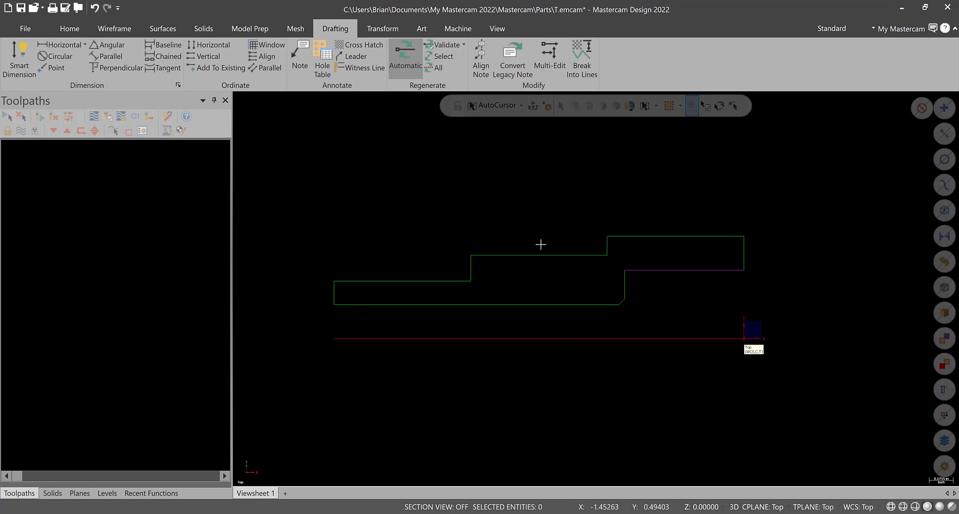
- Clear the group and result colors from the profile geometry and centerline
right_click(525, 194)
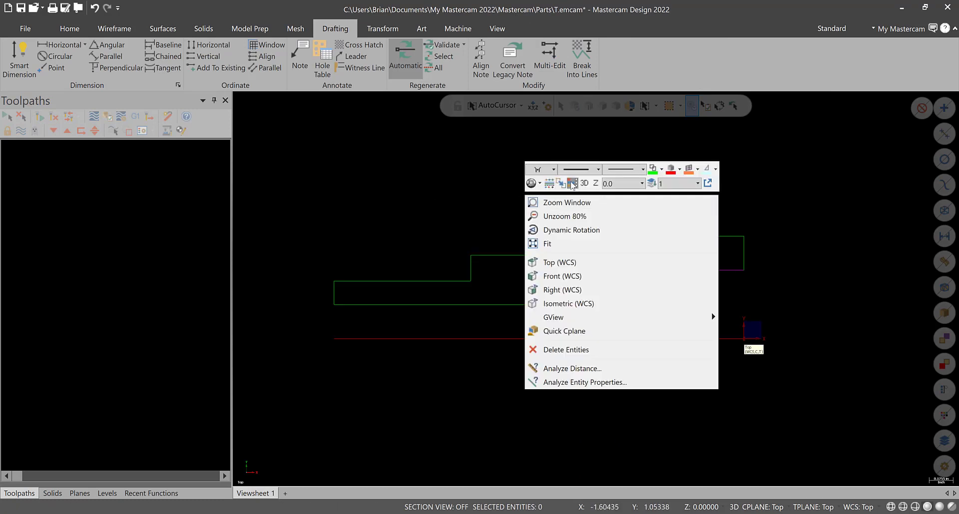
scroll(618, 345, "down", 1)
scroll(619, 339, "down", 1)
scroll(587, 324, "up", 2)
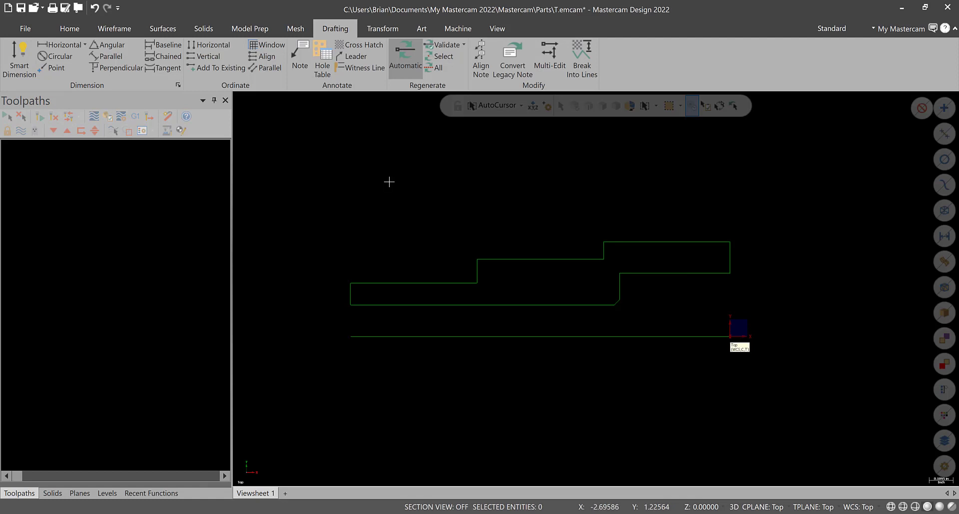
- Revolve the closed stepped profile chain from 0 to 360 degrees about the centerline as a new solid body
left_click(194, 32)
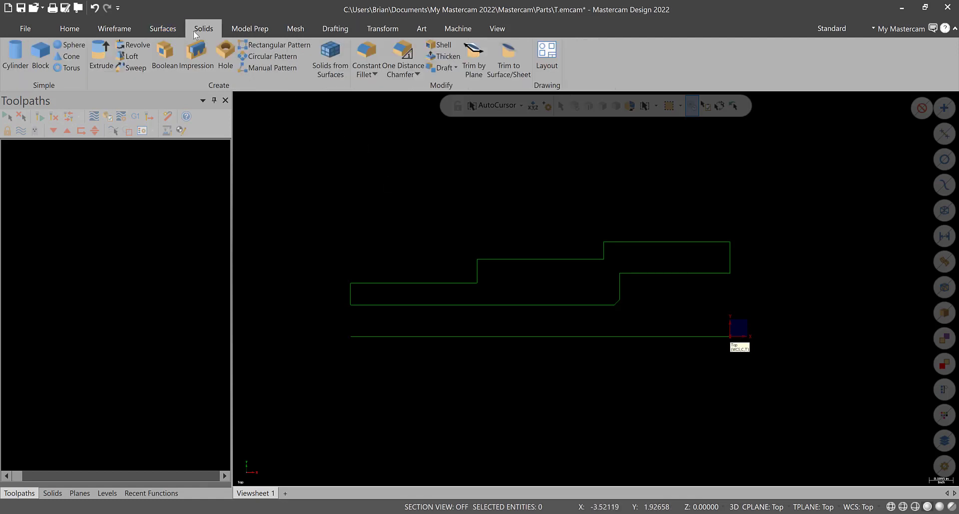
left_click(136, 45)
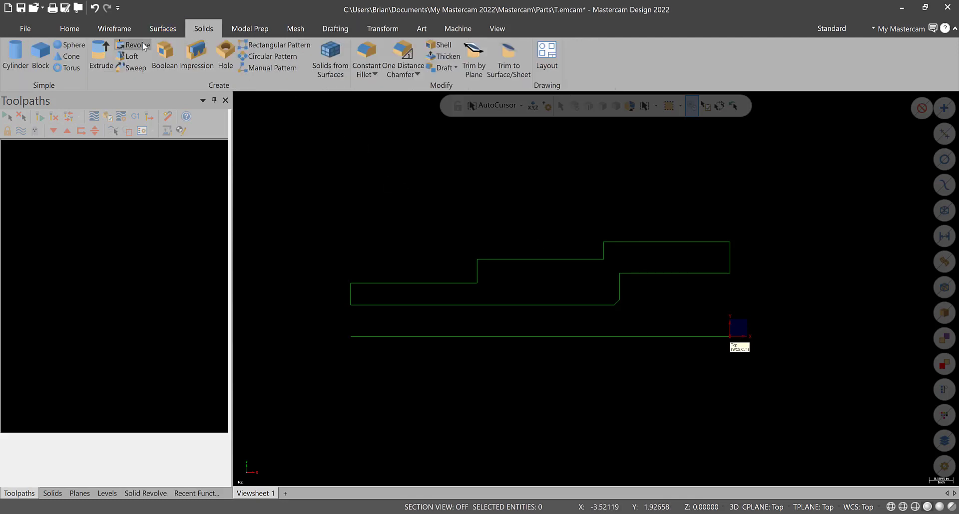
left_click(123, 160)
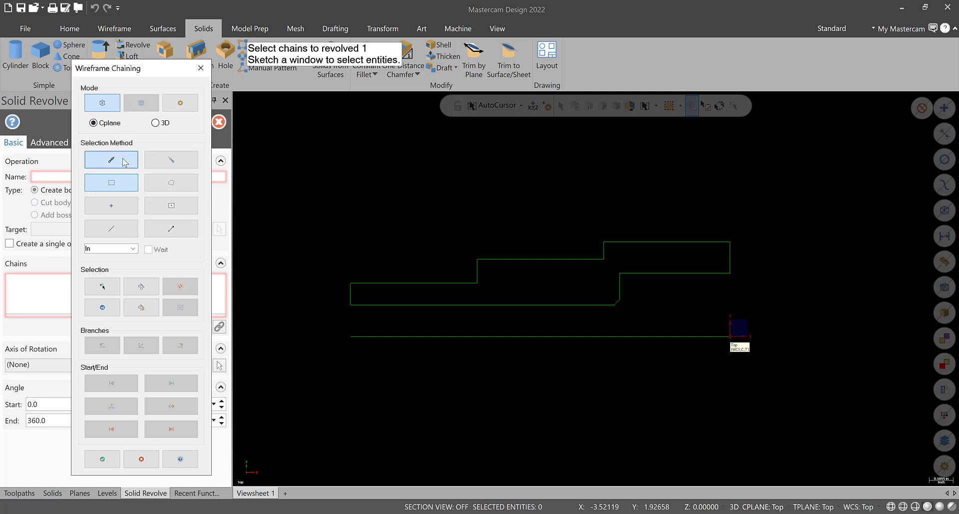
left_click(504, 305)
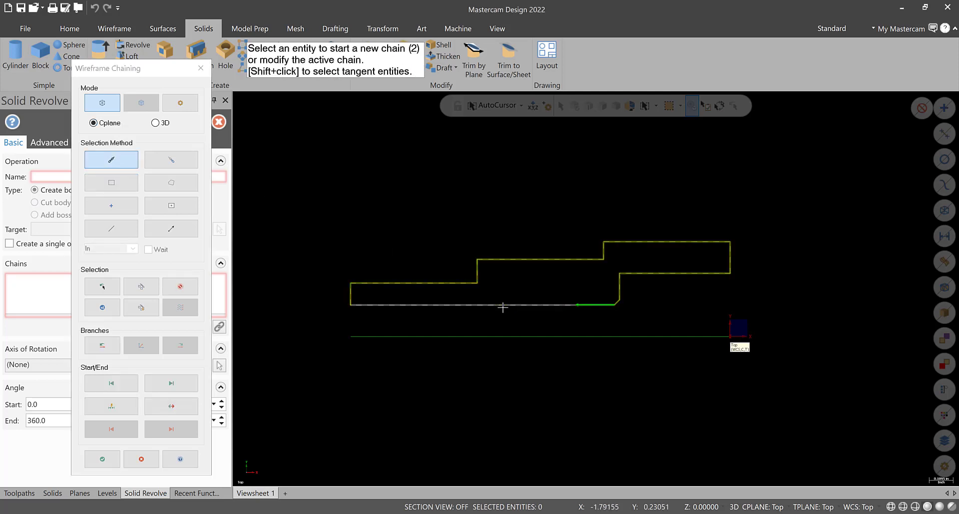
left_click(103, 459)
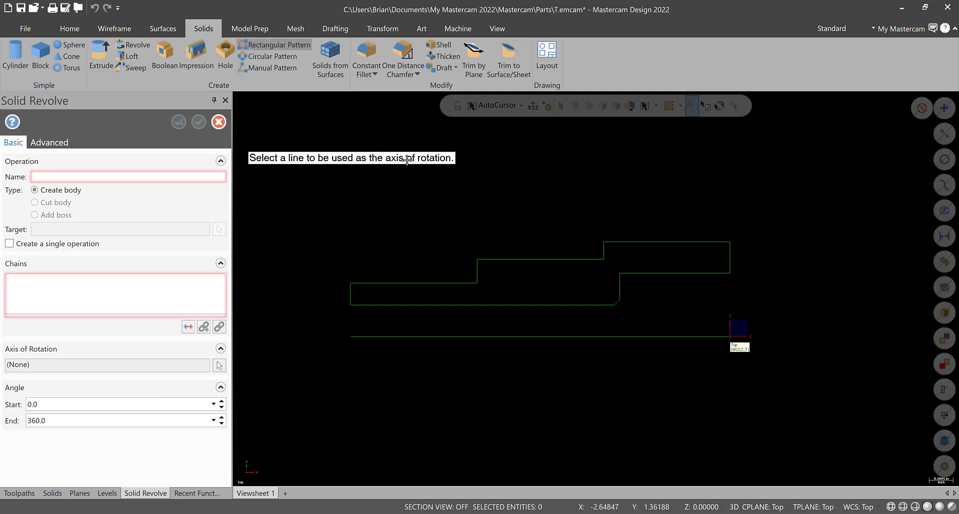
left_click(422, 337)
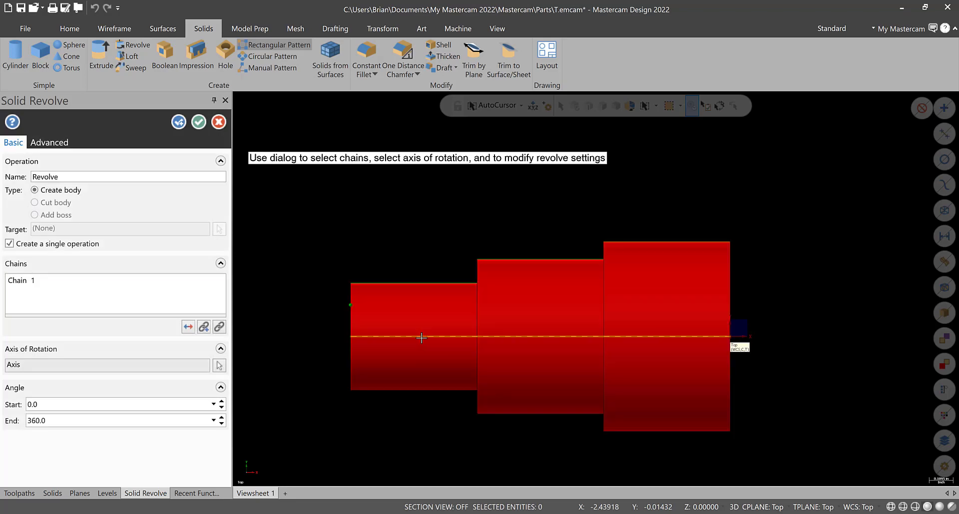
middle_click_drag(673, 297, 606, 302)
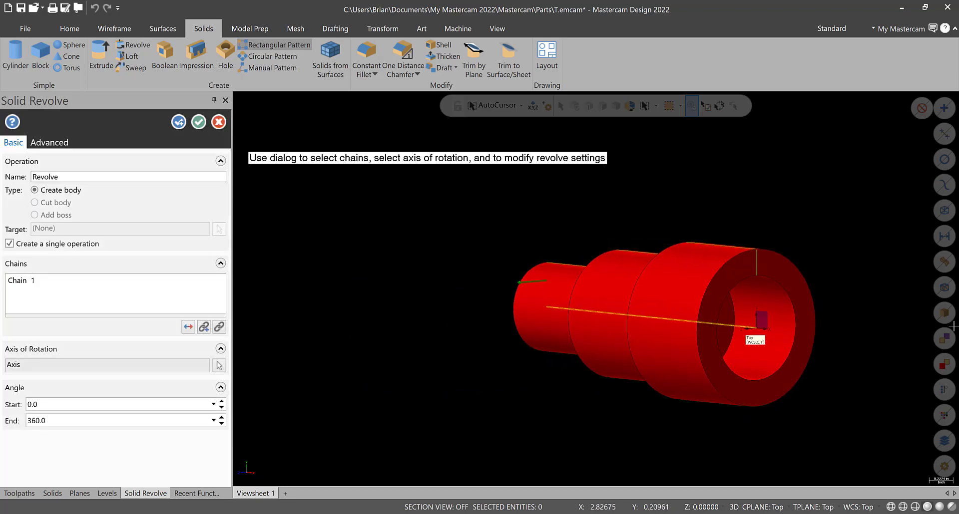
mouse_move(953, 326)
middle_mouse_down()
mouse_move(643, 320)
mouse_move(754, 304)
mouse_move(704, 312)
mouse_move(531, 300)
mouse_move(392, 306)
mouse_move(365, 279)
middle_mouse_up()
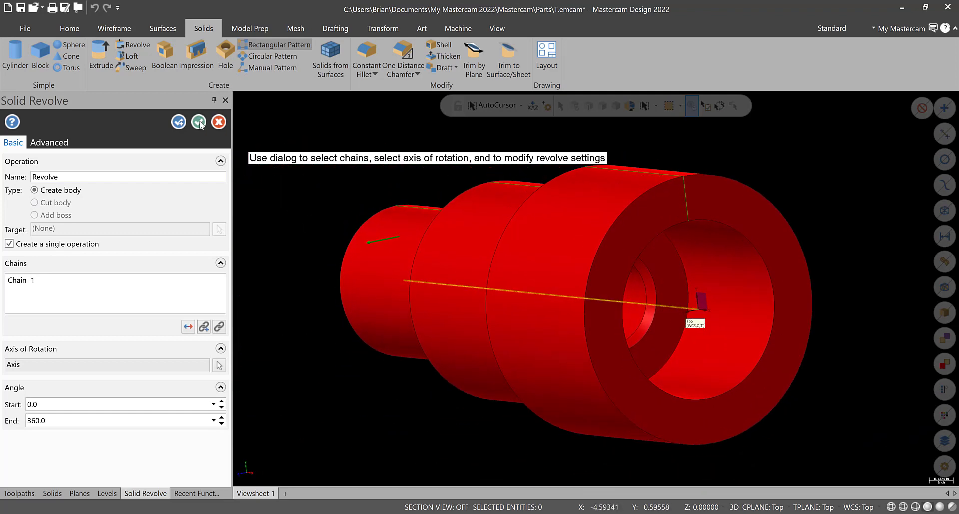
left_click(198, 122)
middle_click_drag(449, 272, 685, 310)
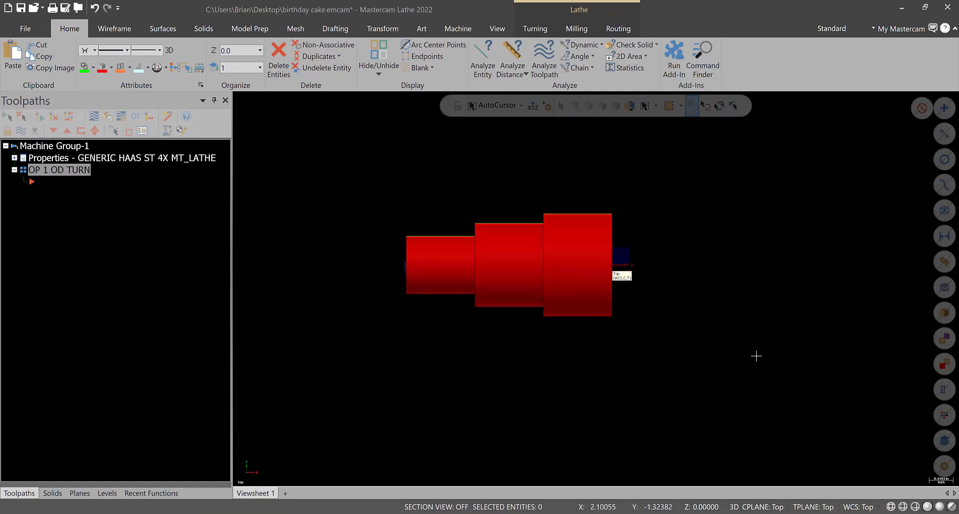
scroll(744, 279, "up", 1)
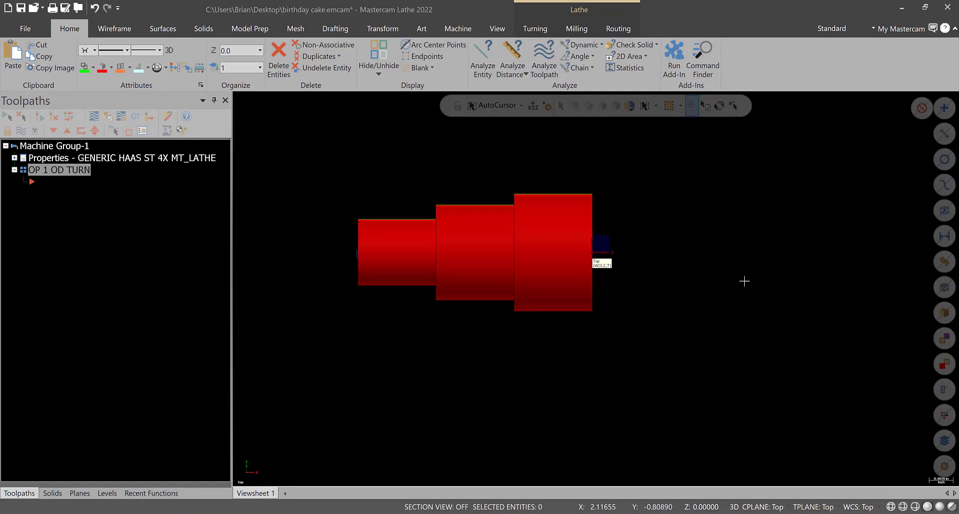
scroll(487, 170, "up", 2)
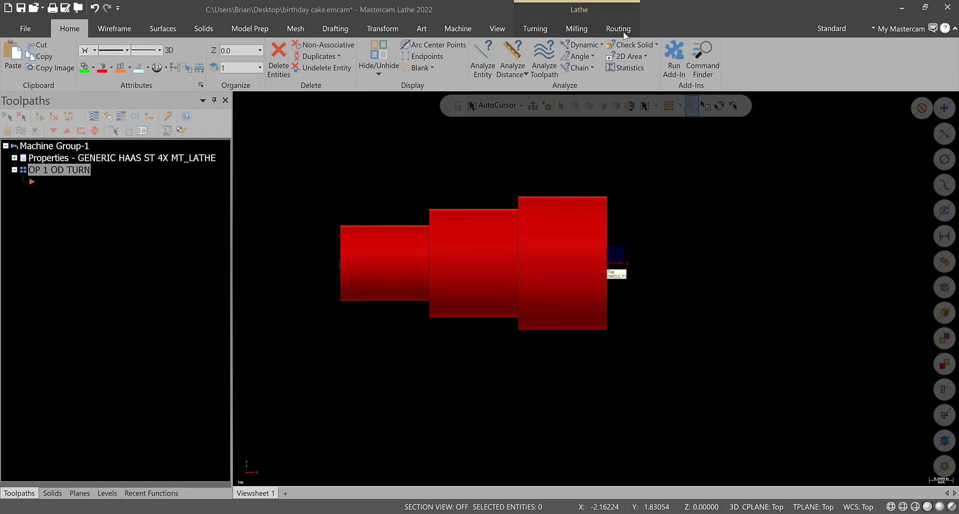
left_click(540, 31)
left_click(468, 31)
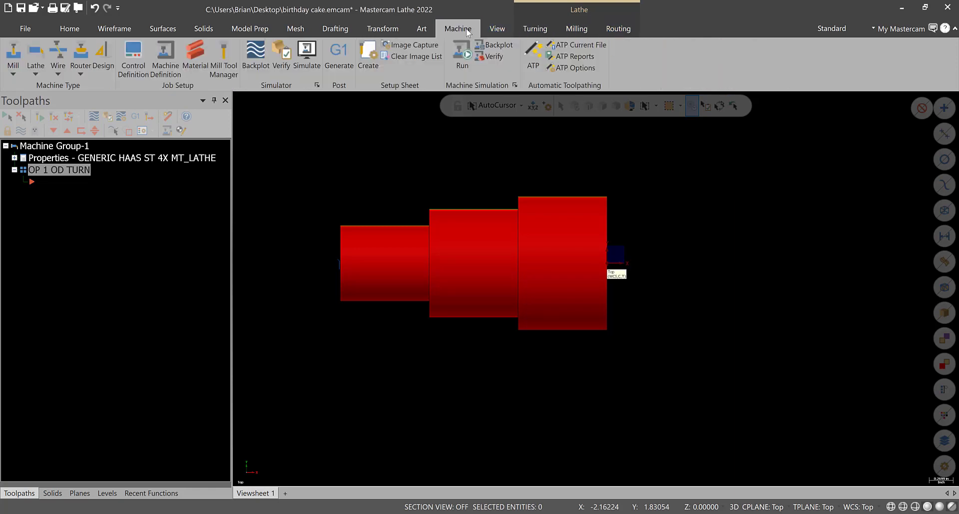
left_click(13, 73)
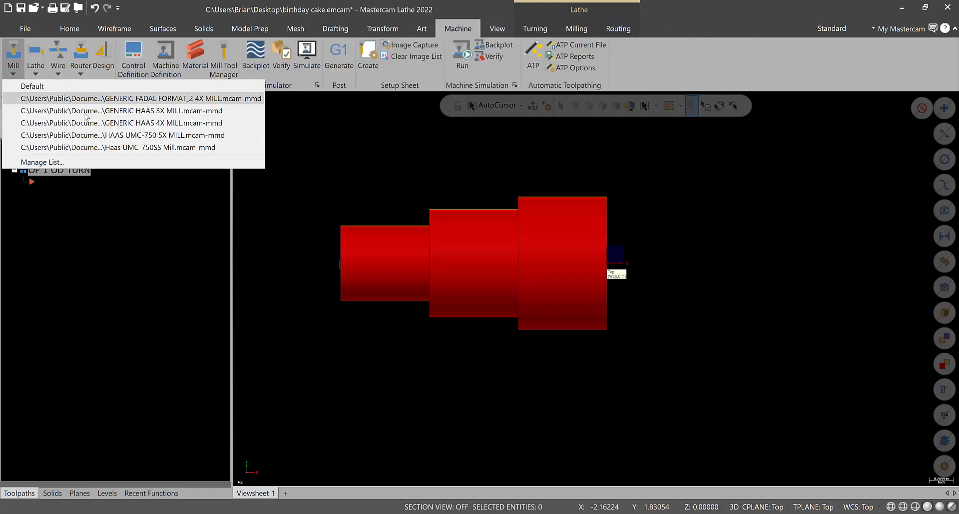
left_click(36, 69)
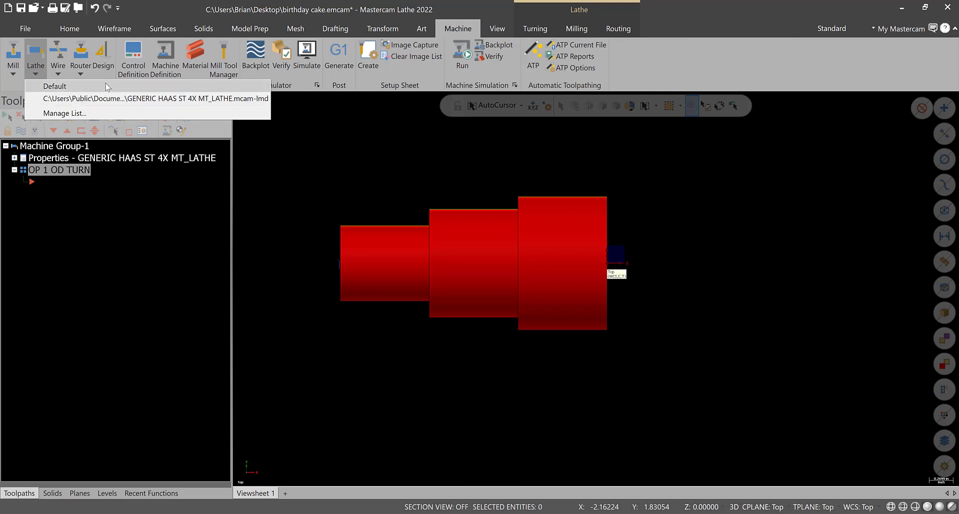
left_click(174, 246)
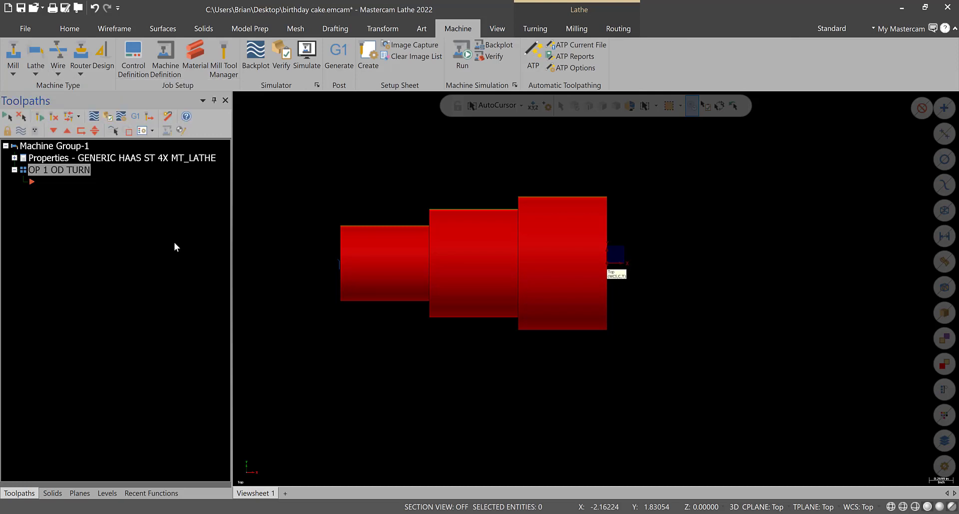
scroll(596, 233, "down", 3)
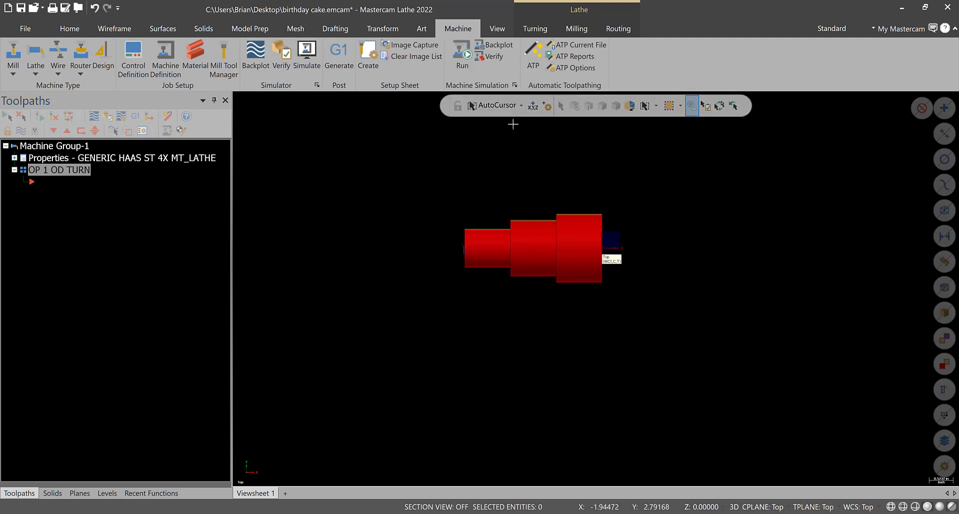
scroll(518, 137, "up", 2)
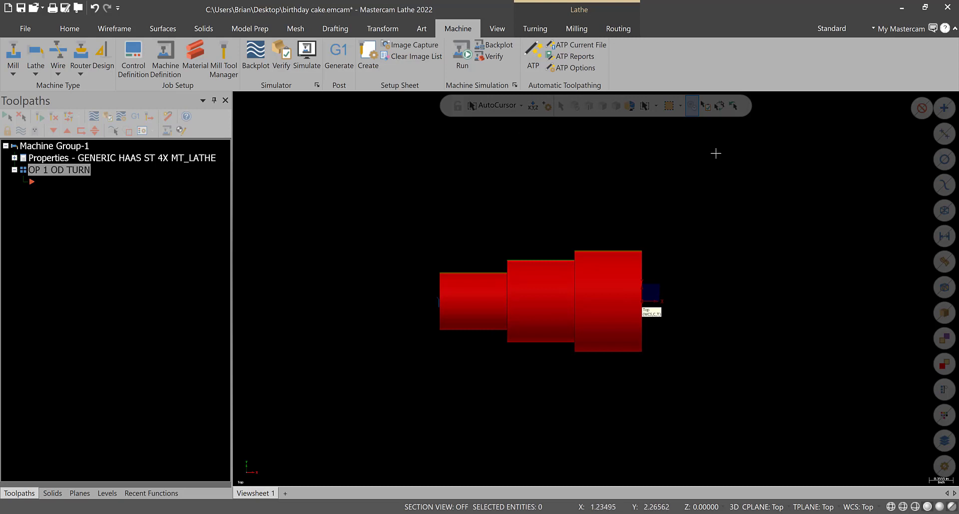
scroll(553, 269, "down", 1)
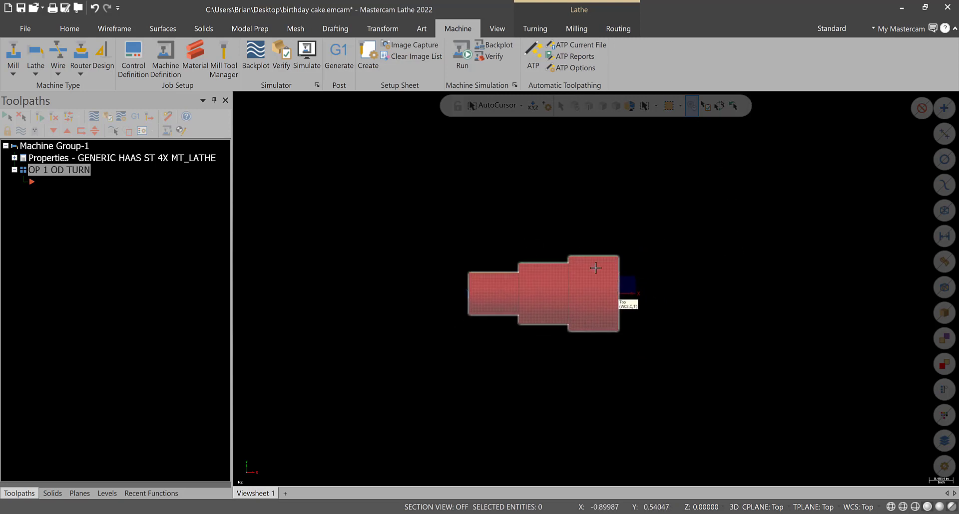
scroll(674, 317, "up", 1)
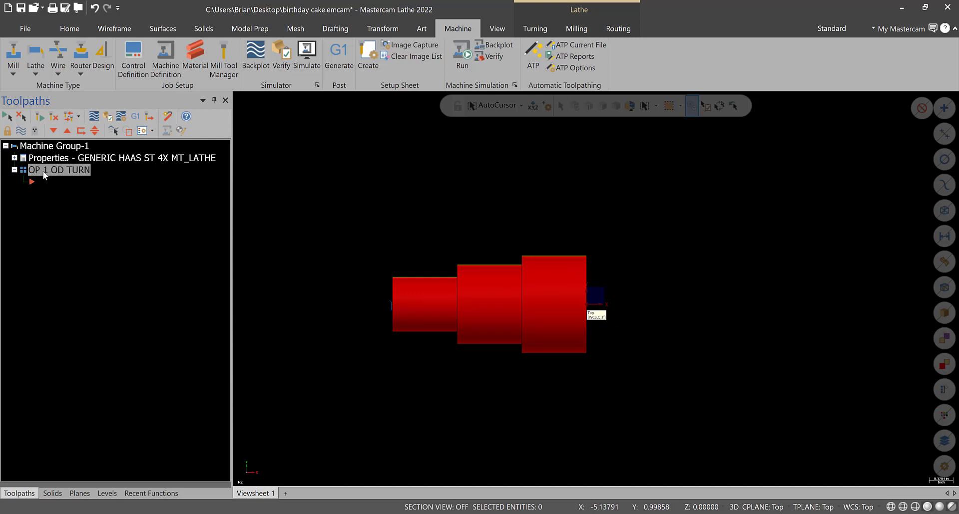
- Move the revolved solid body onto level 2 through its entity properties
left_click(107, 493)
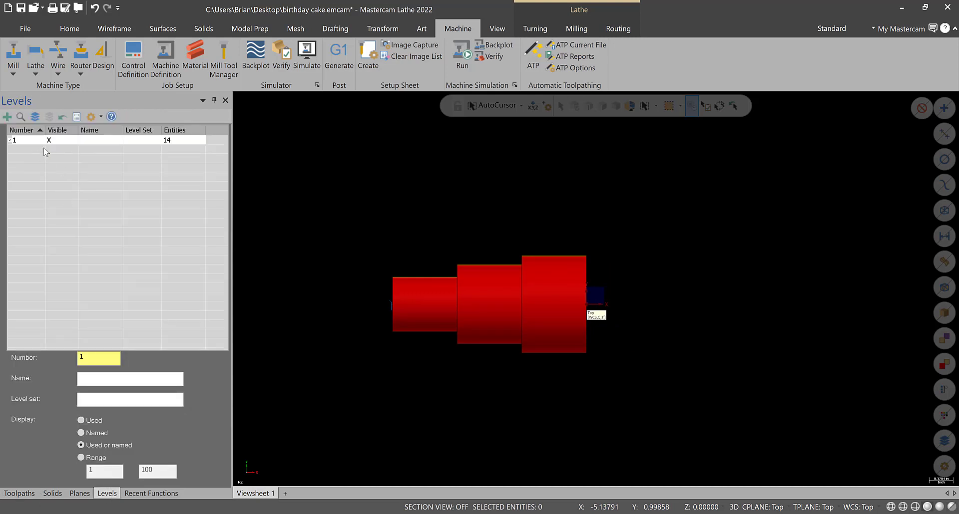
left_click(433, 303)
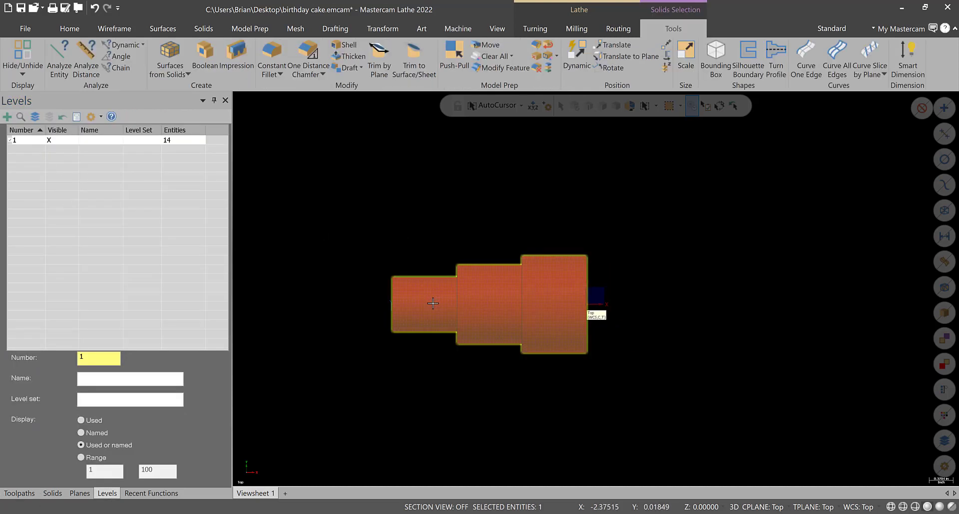
right_click(429, 307)
left_click(483, 492)
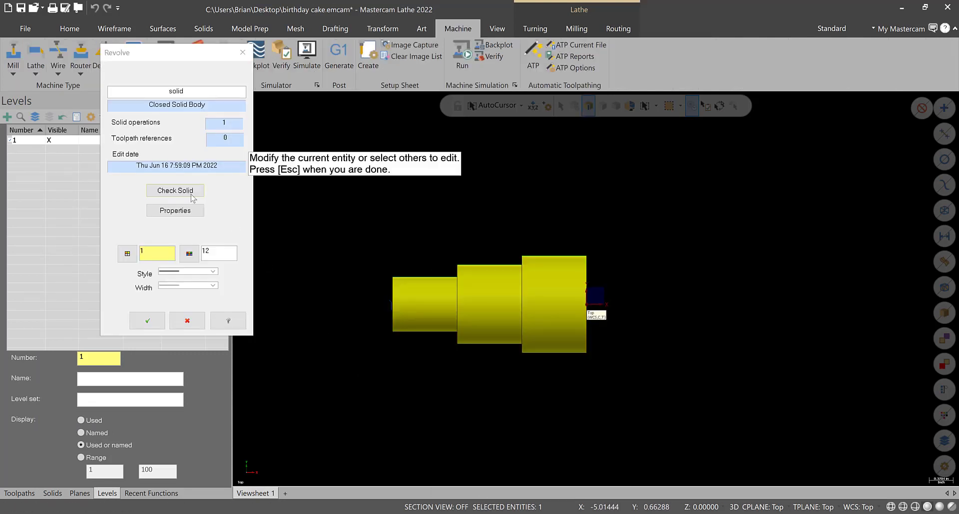
key("BackSpace")
type("2")
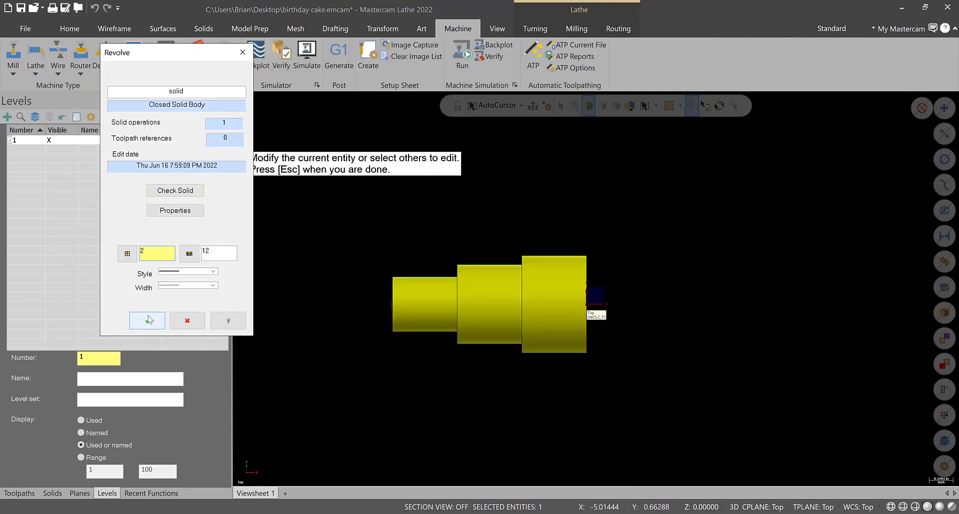
left_click(147, 321)
- Name level 2 PART and level 1 WIREFRAME, and hide the WIREFRAME level
double_click(106, 148)
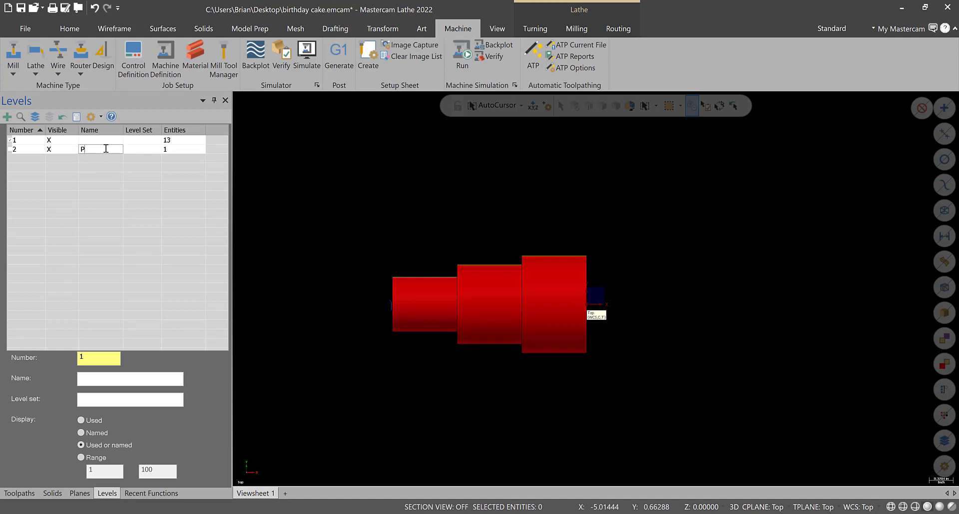
key("Return")
double_click(100, 140)
key("Return")
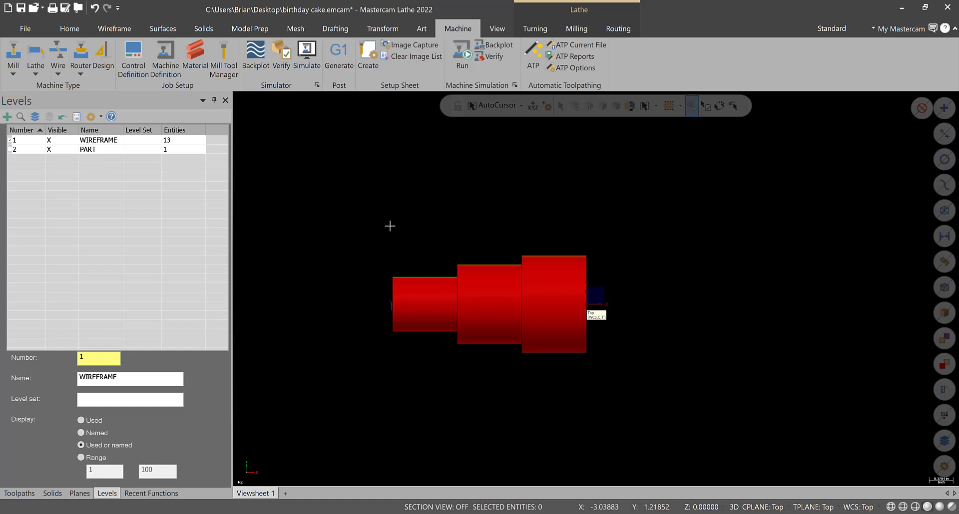
left_click(64, 141)
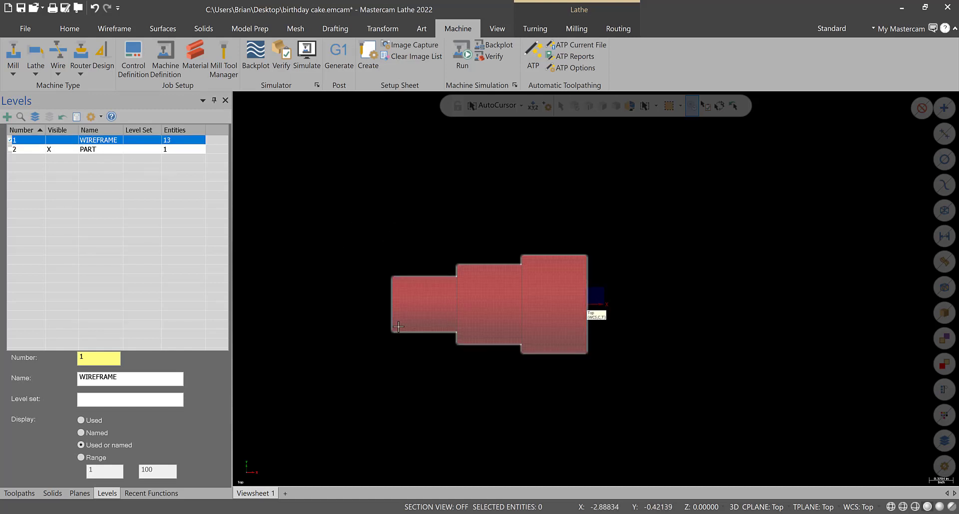
- Show the WIREFRAME level and select the solid together with all of its profile geometry and centerline
left_click(23, 494)
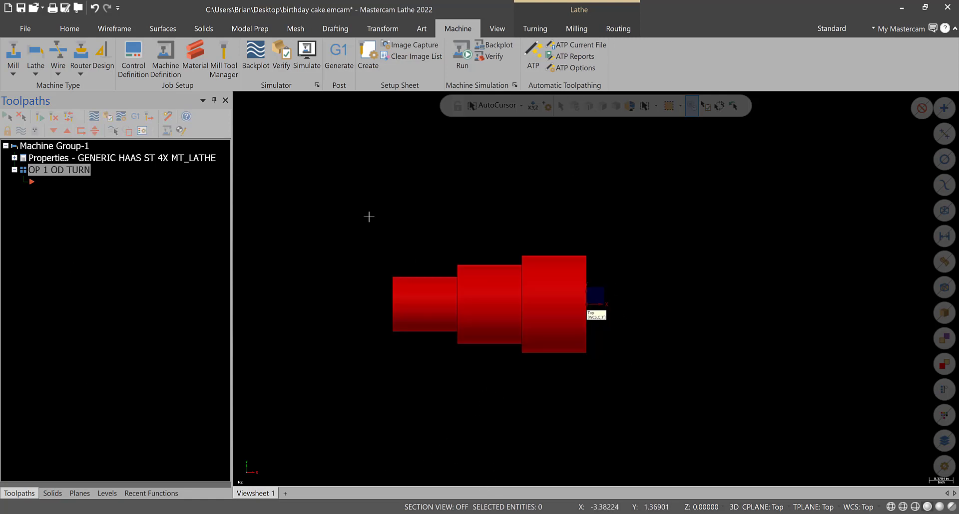
left_click_drag(368, 214, 587, 386)
left_click(107, 494)
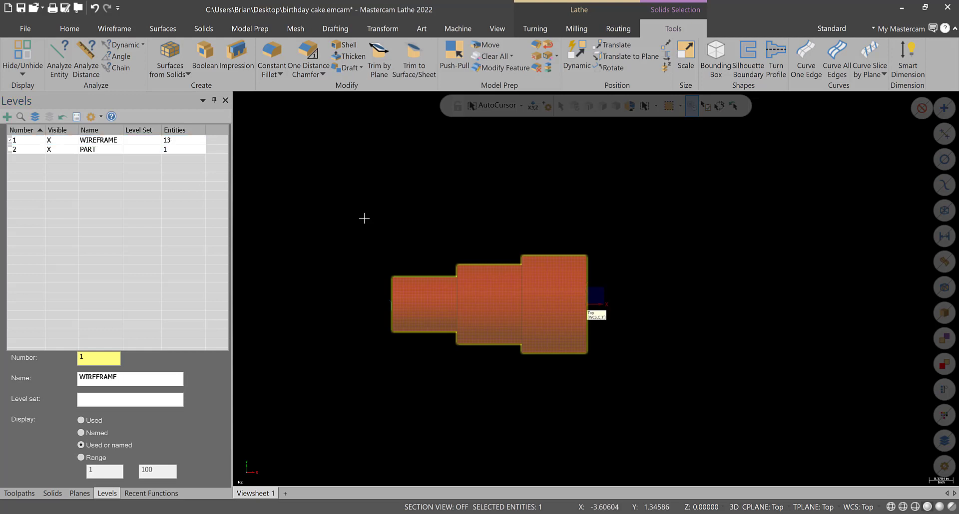
left_click_drag(361, 209, 699, 442)
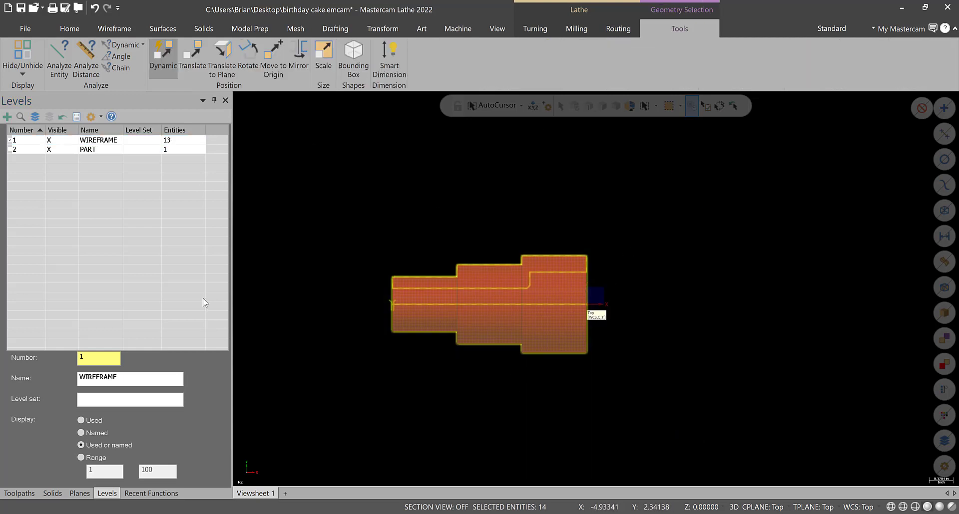
left_click(52, 494)
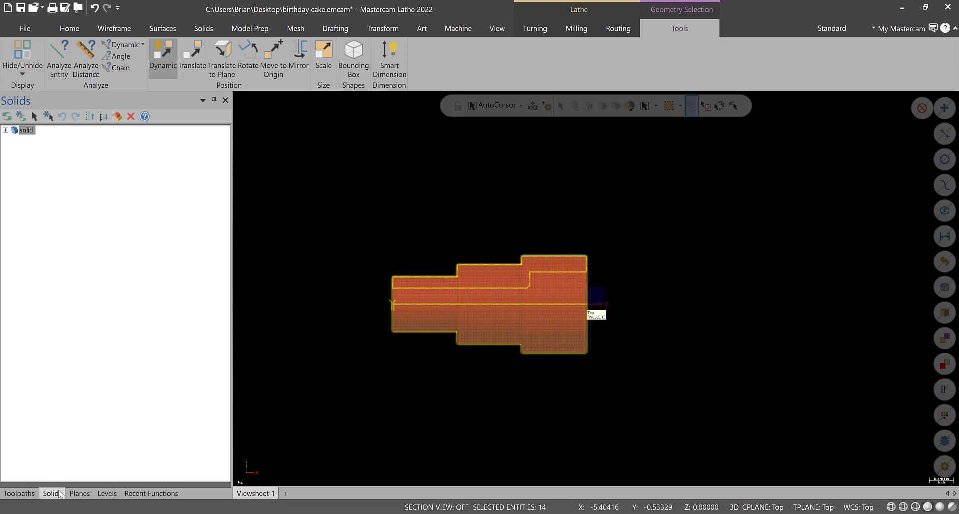
left_click(20, 494)
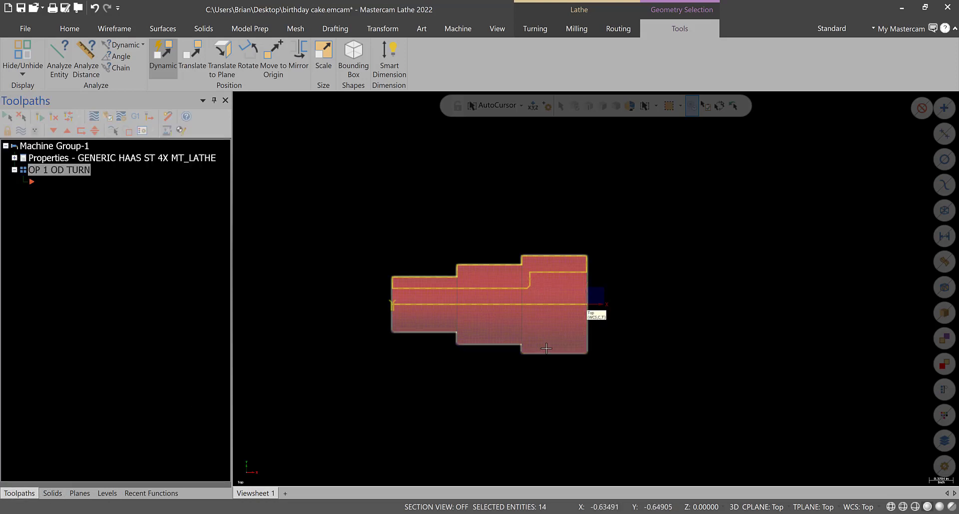
- Rotate the selected solid and wireframe 180 degrees with a Dynamic transform about the center of the small end face
left_click(169, 52)
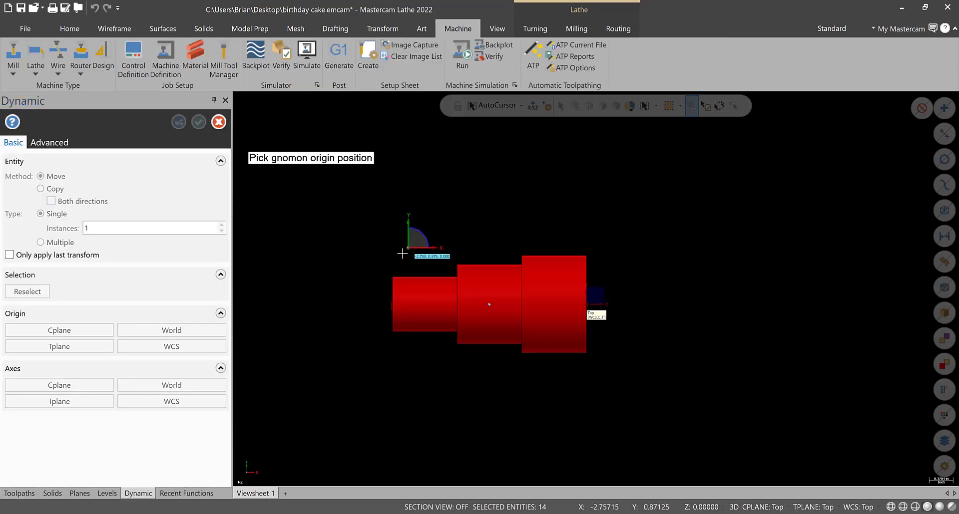
left_click(392, 304)
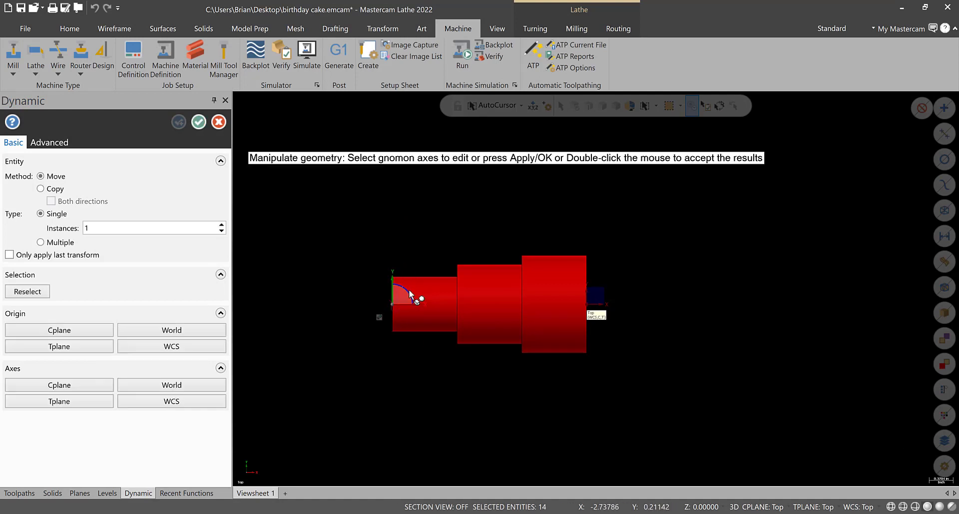
left_click(407, 296)
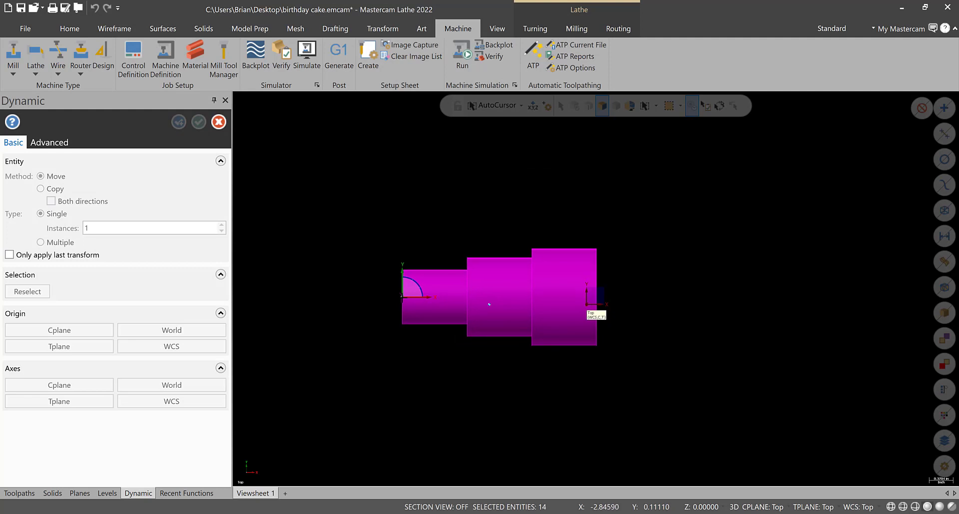
left_click(410, 295)
left_click(418, 295)
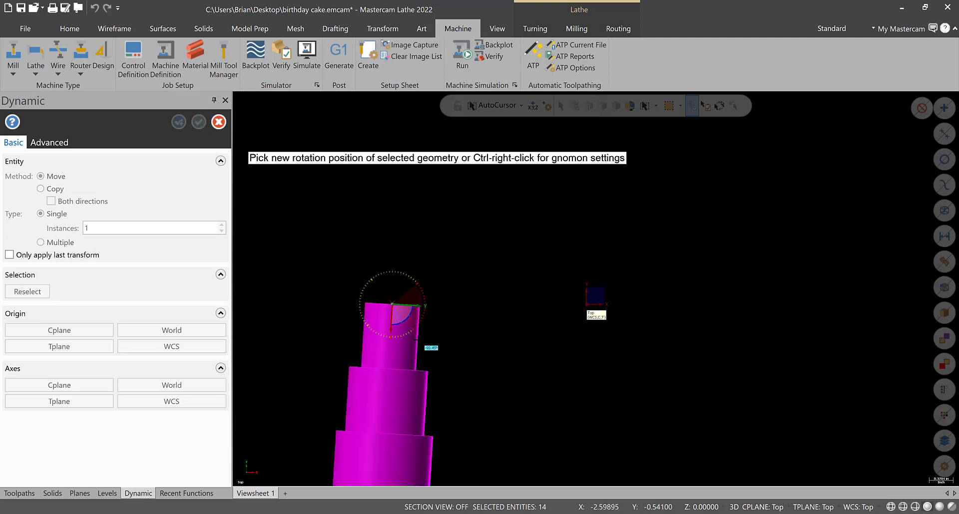
left_click(364, 332)
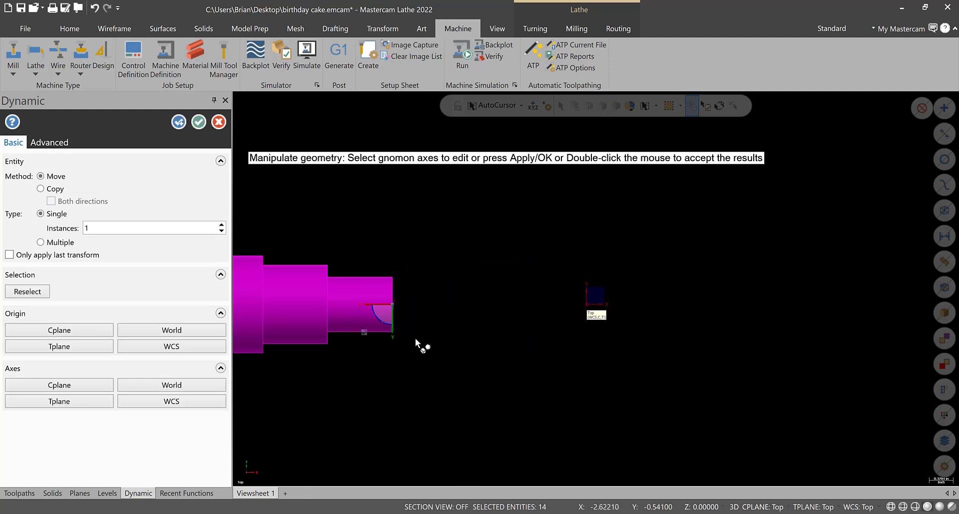
- Translate the flipped part along its axis until the small end sits on the WCS origin, and clear the result colors
left_click(378, 303)
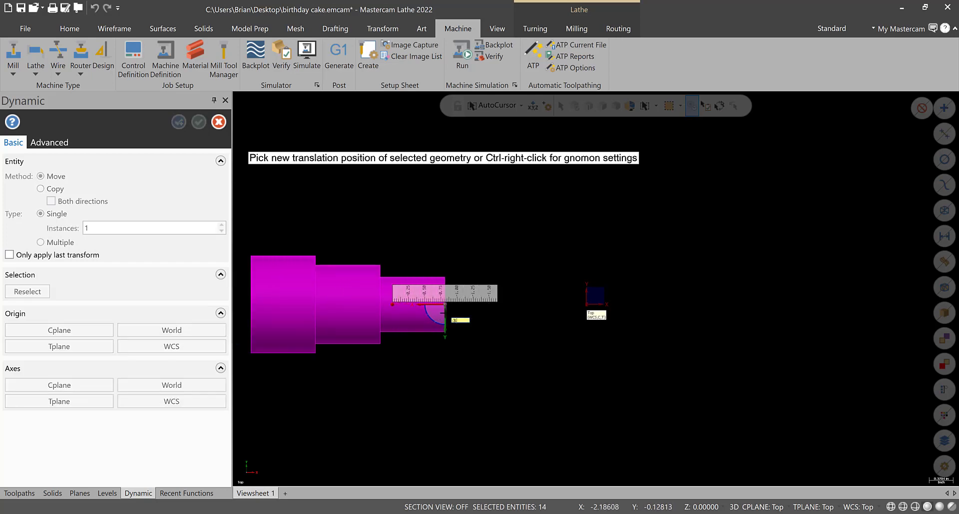
key("Return")
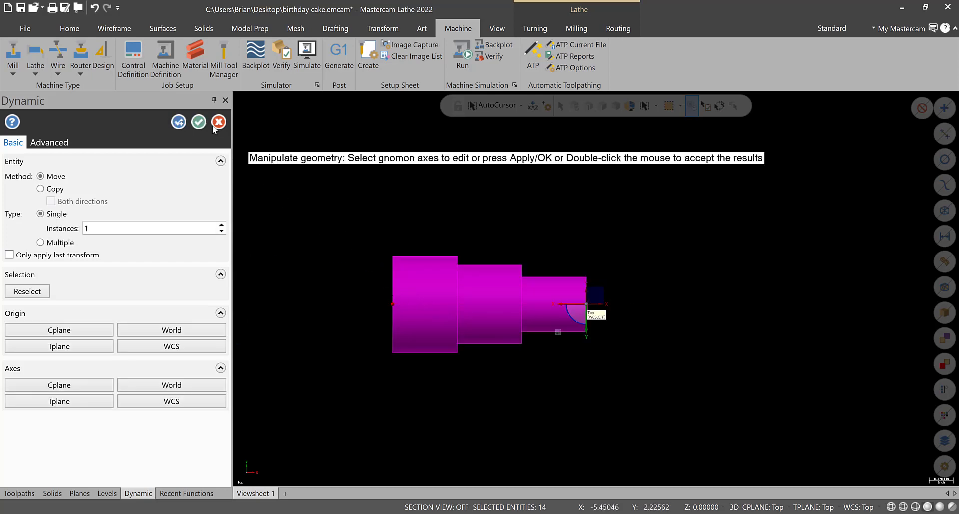
left_click(198, 121)
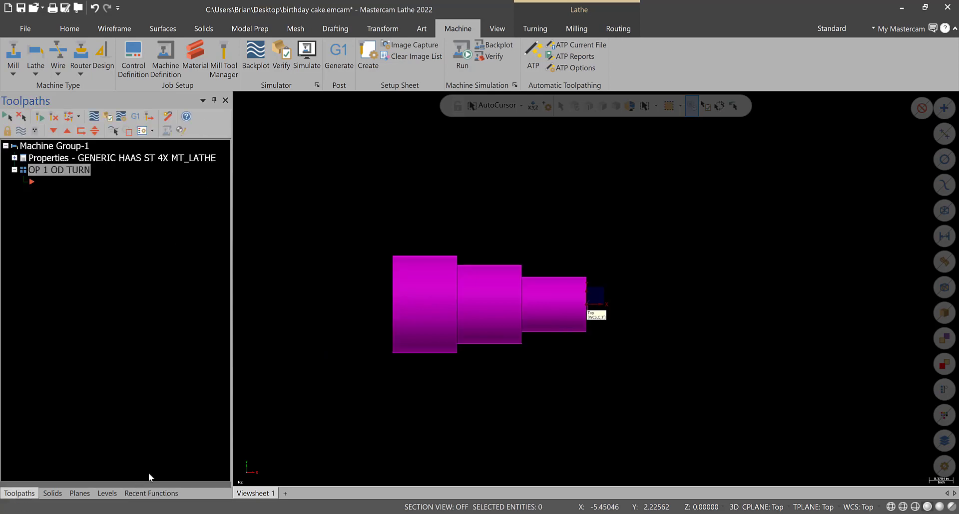
right_click(407, 188)
left_click(454, 177)
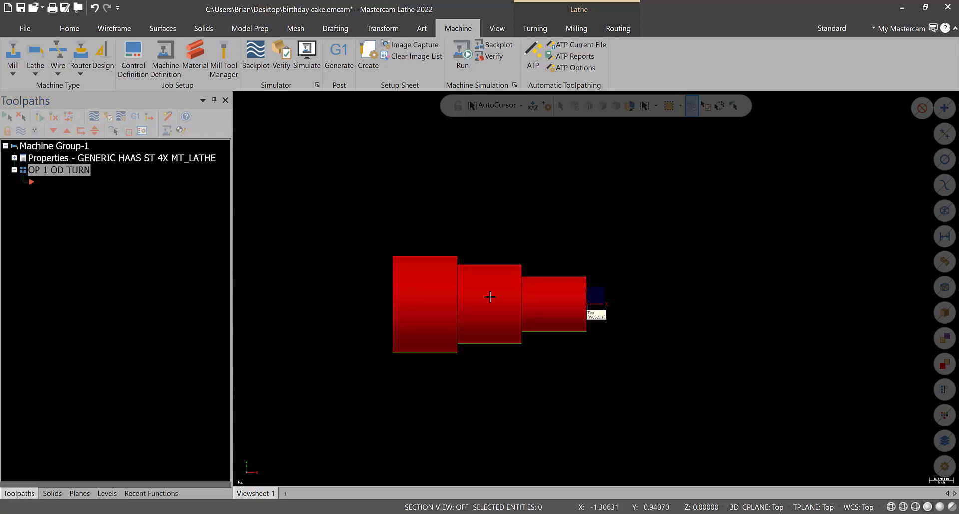
- Hide the WIREFRAME level so only the solid on the PART level is displayed
scroll(599, 372, "up", 2)
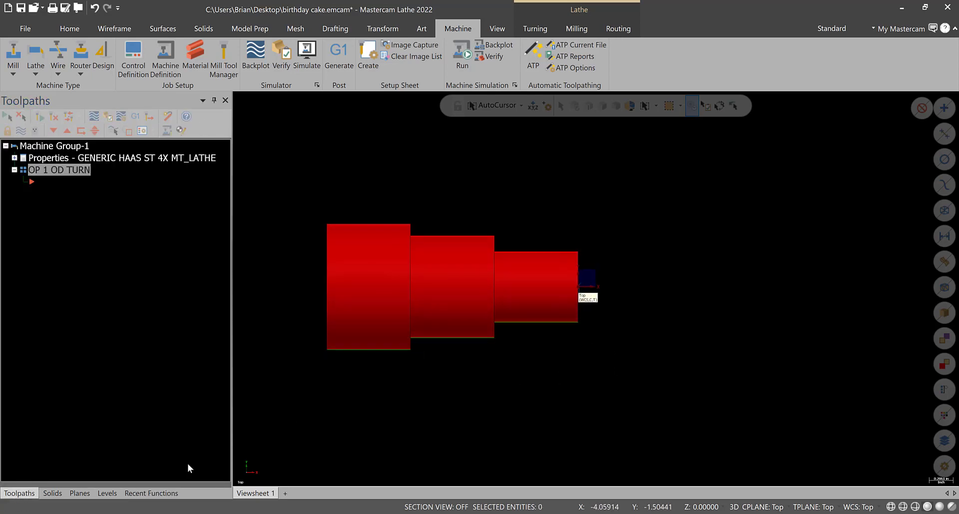
left_click(106, 493)
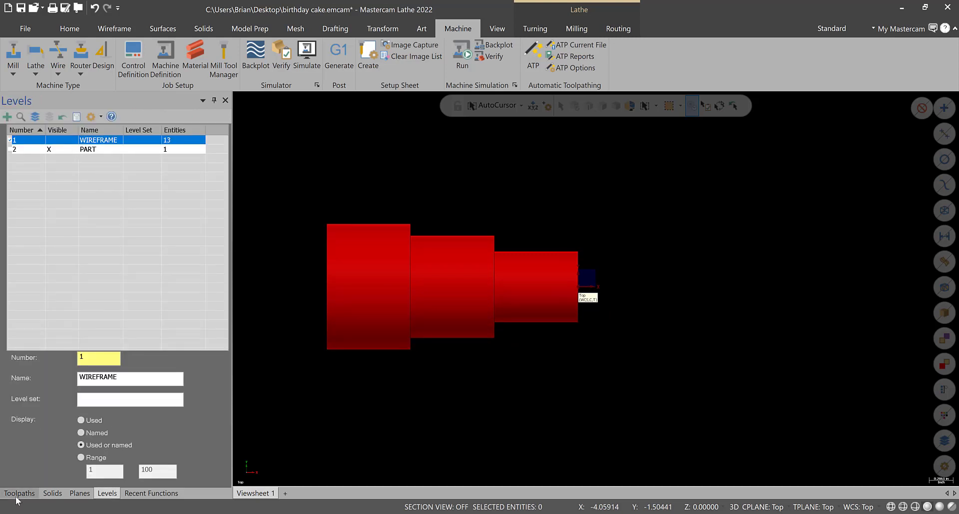
left_click(20, 493)
scroll(705, 312, "up", 1)
scroll(643, 292, "down", 1)
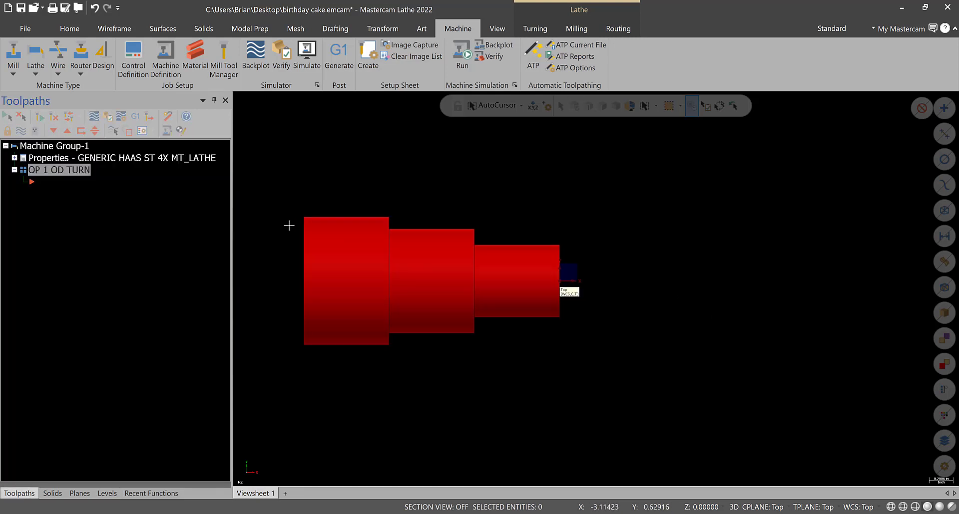
scroll(288, 225, "up", 1)
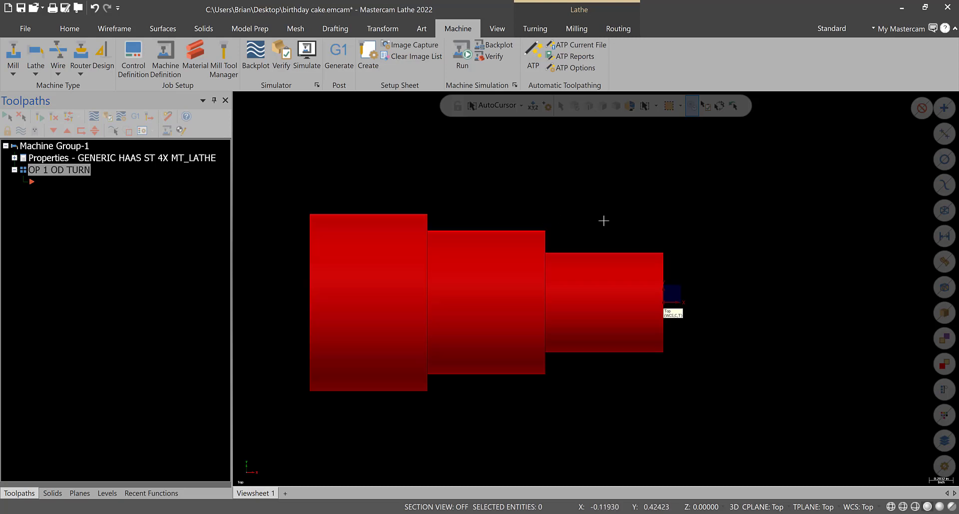
- Start a Constant Radius Fillet and select the outer edge facing the small end on each of the three diameters
left_click(207, 29)
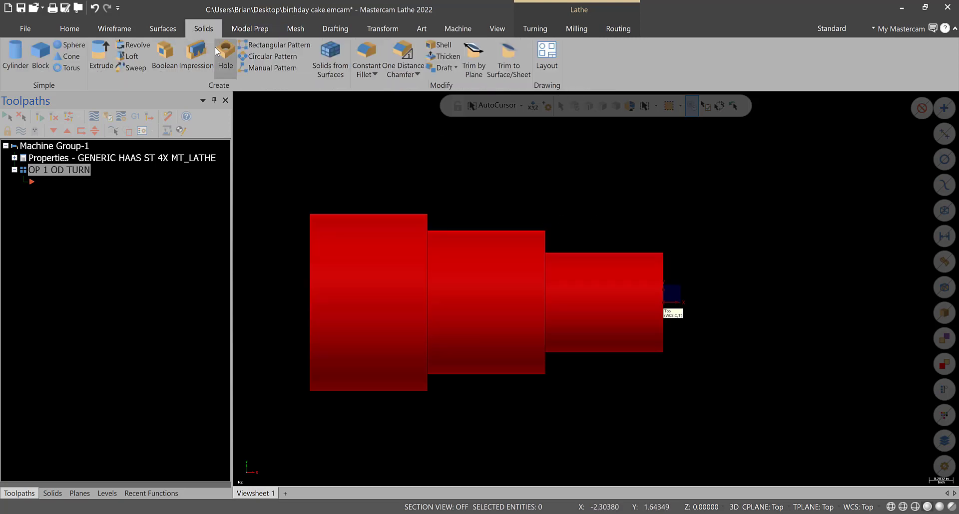
left_click(367, 58)
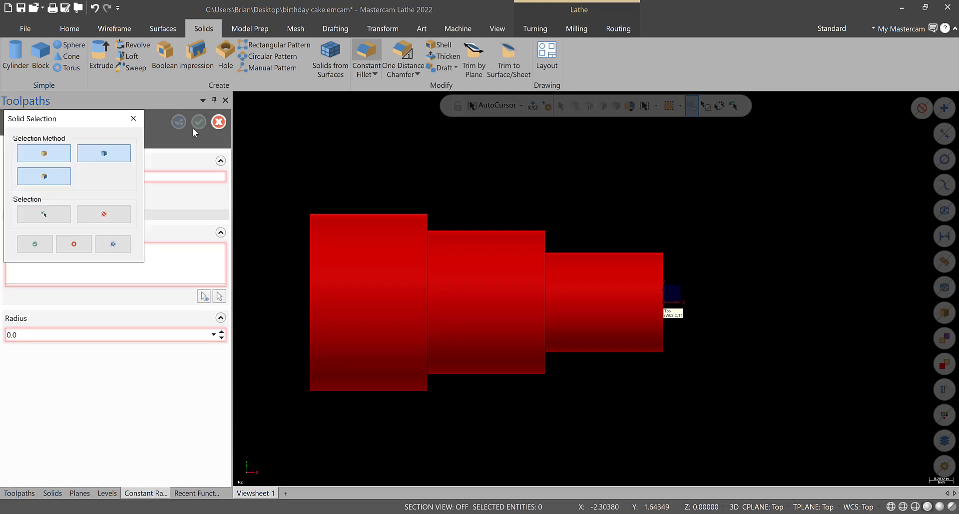
left_click(664, 255)
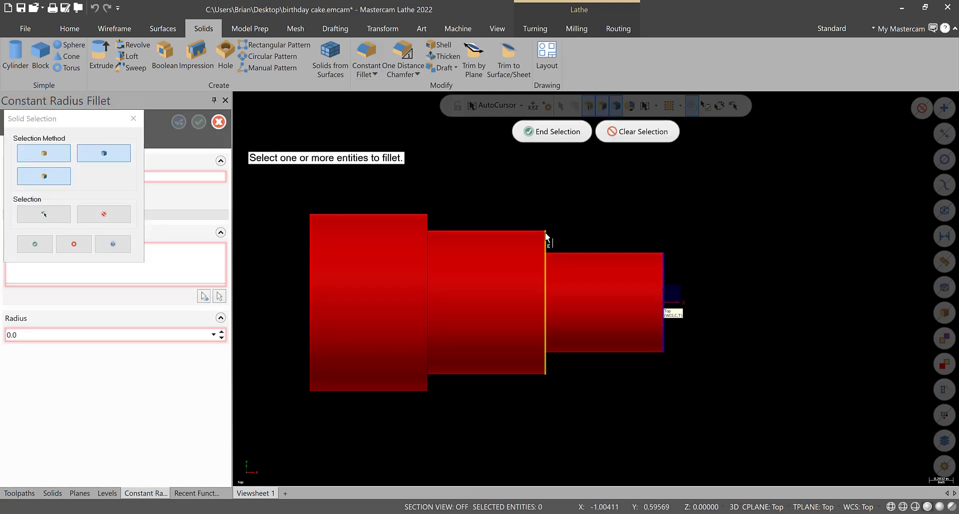
left_click(544, 232)
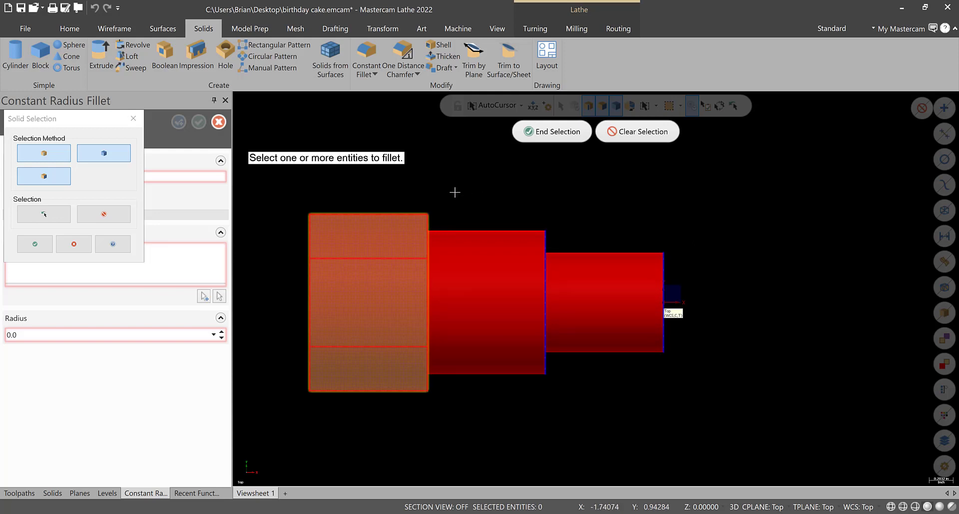
key("Escape")
left_click(367, 58)
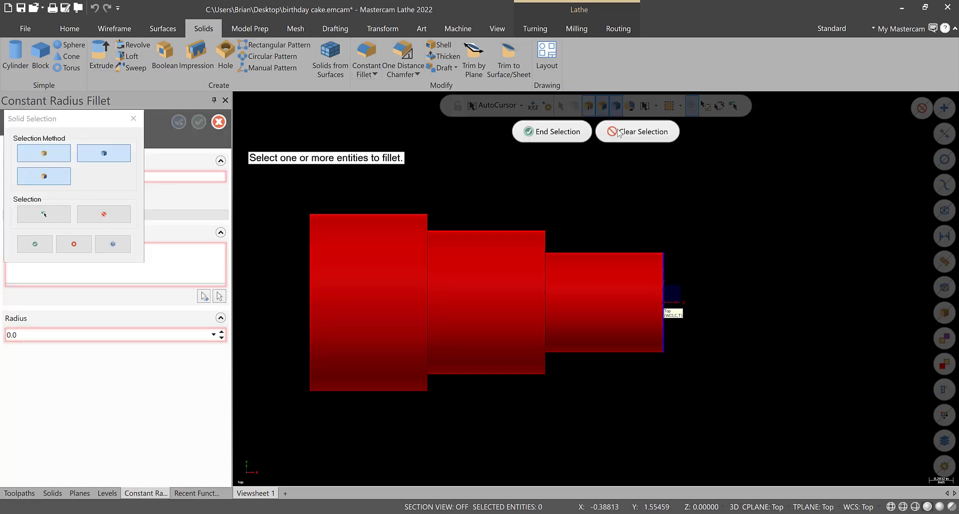
left_click(546, 239)
left_click(429, 220)
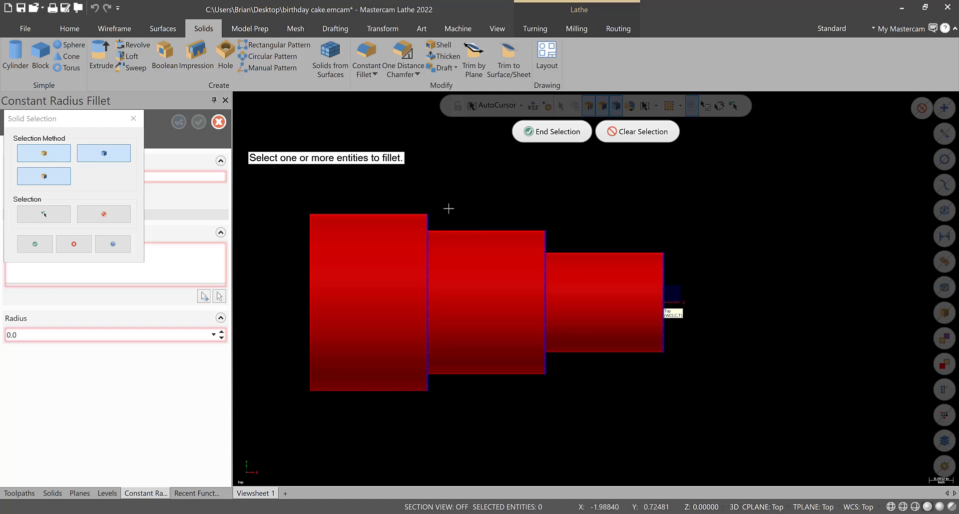
left_click(537, 132)
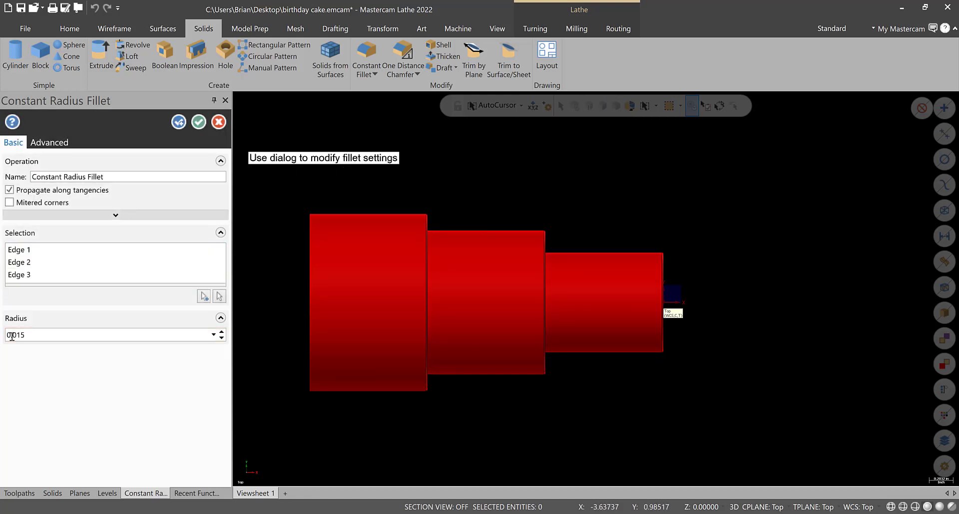
- Set the fillet radius to 0.015, apply it, and check the three filleted edges
double_click(35, 335)
middle_click_drag(635, 294, 573, 280)
left_click(193, 122)
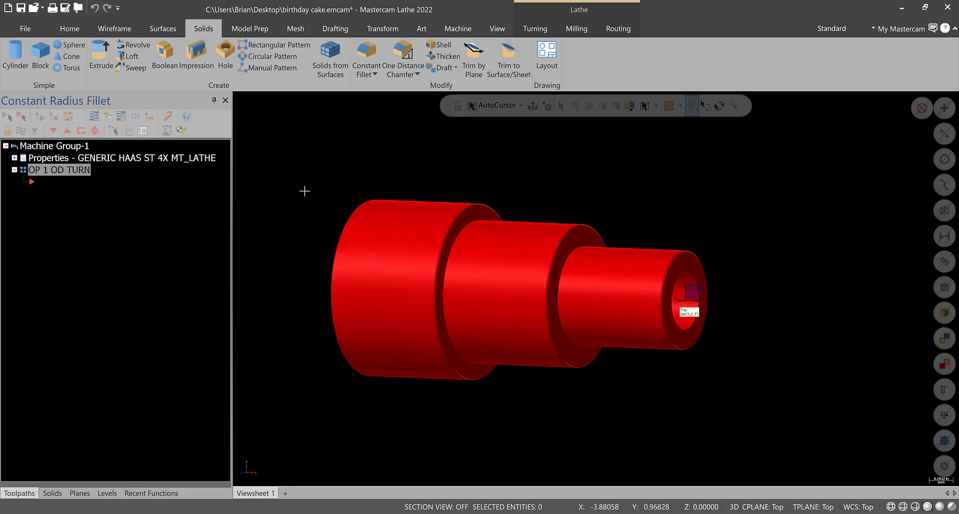
scroll(467, 237, "up", 4)
scroll(467, 237, "up", 3)
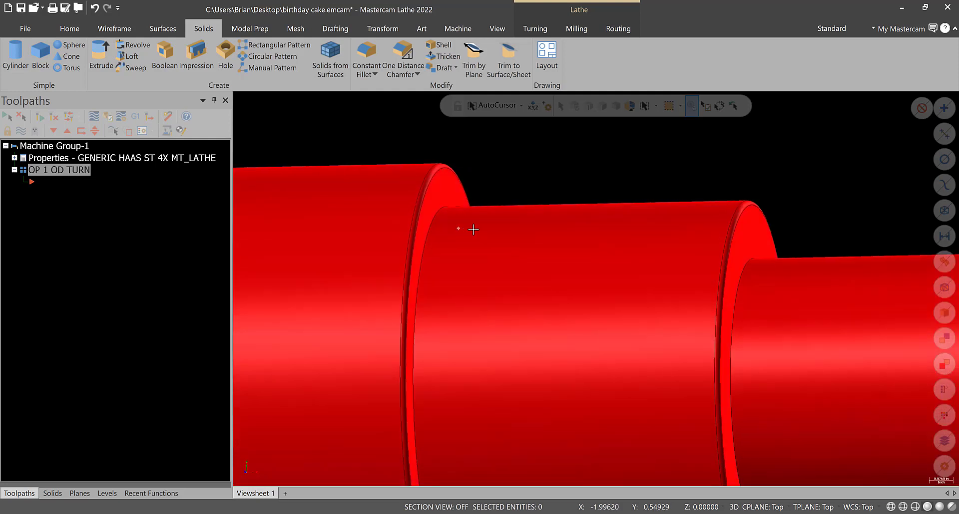
scroll(457, 243, "down", 5)
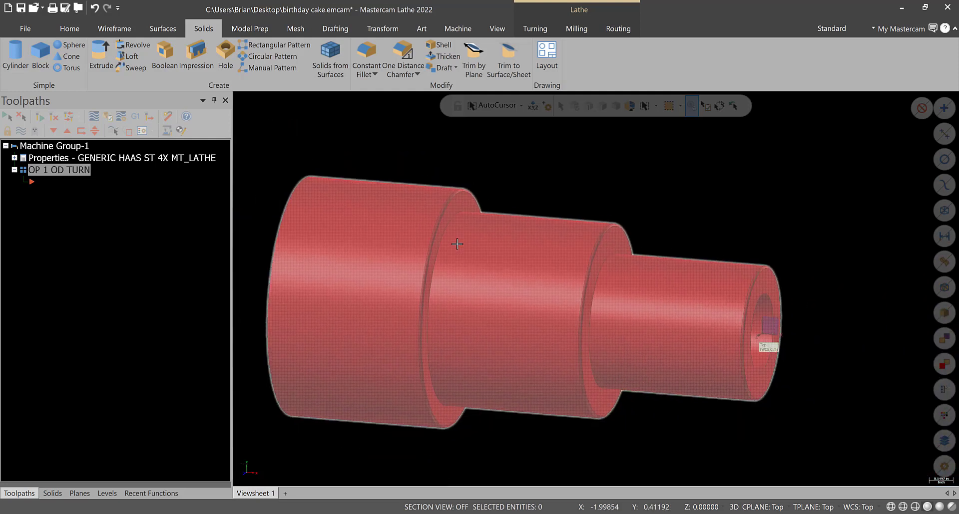
key("alt+1")
right_click(509, 161)
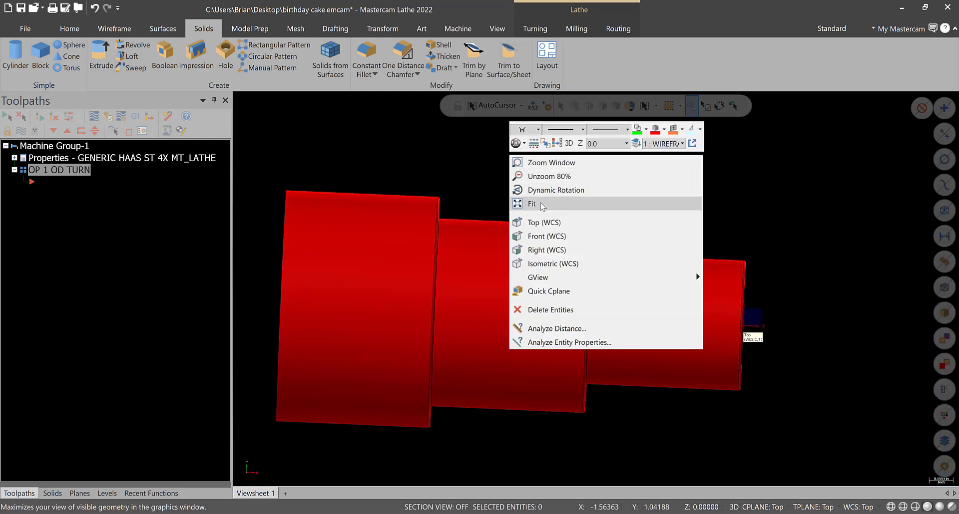
left_click(554, 216)
- Define the left-spindle stock as a cylinder with a 2.0 OD and 5.0 length, previewing its boundaries against the part
left_click(15, 158)
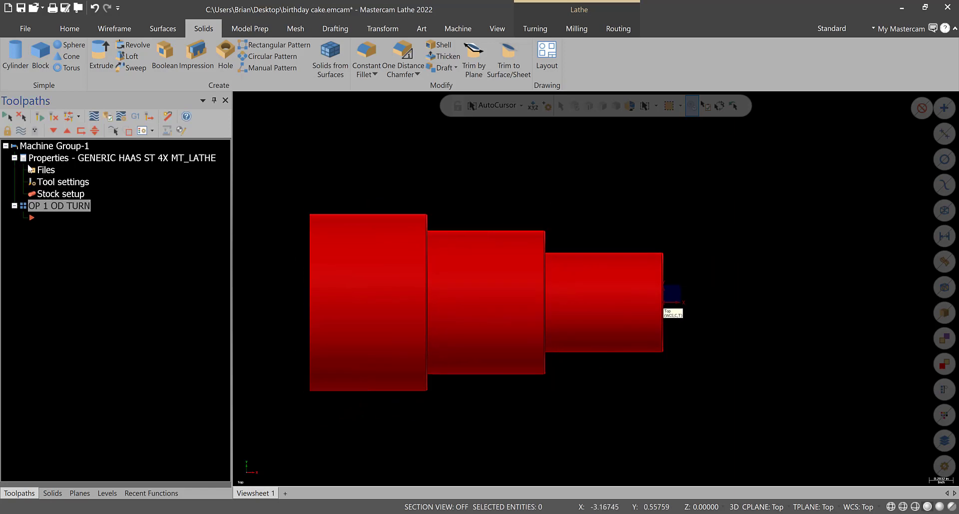
double_click(55, 195)
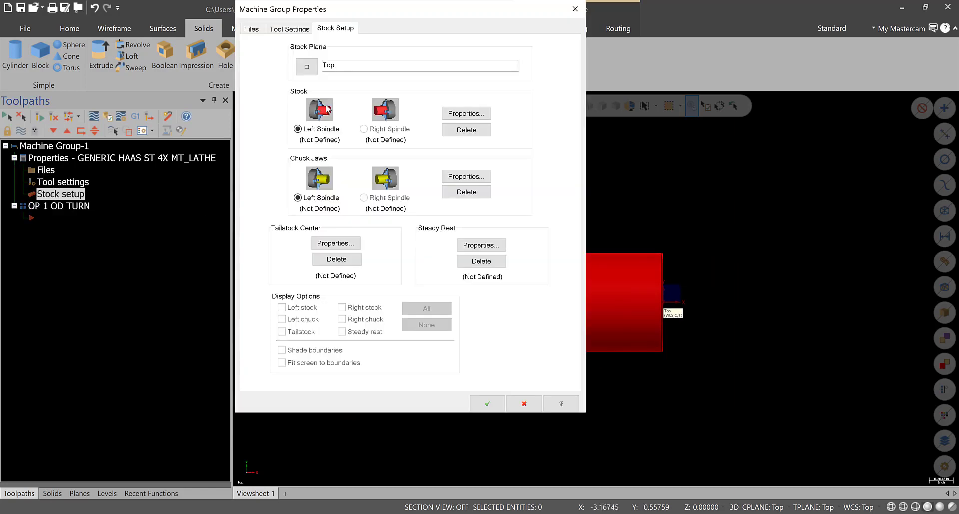
left_click(454, 114)
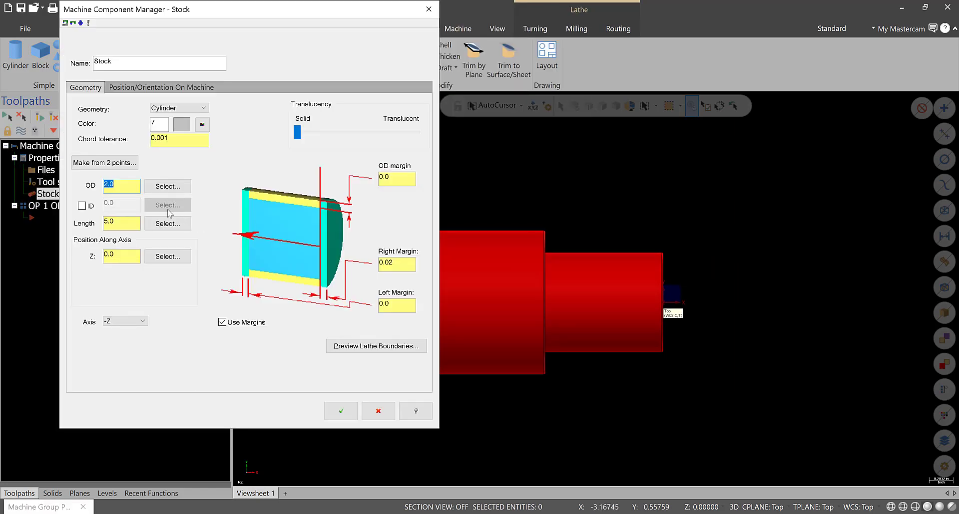
left_click_drag(114, 224, 108, 224)
left_click(394, 346)
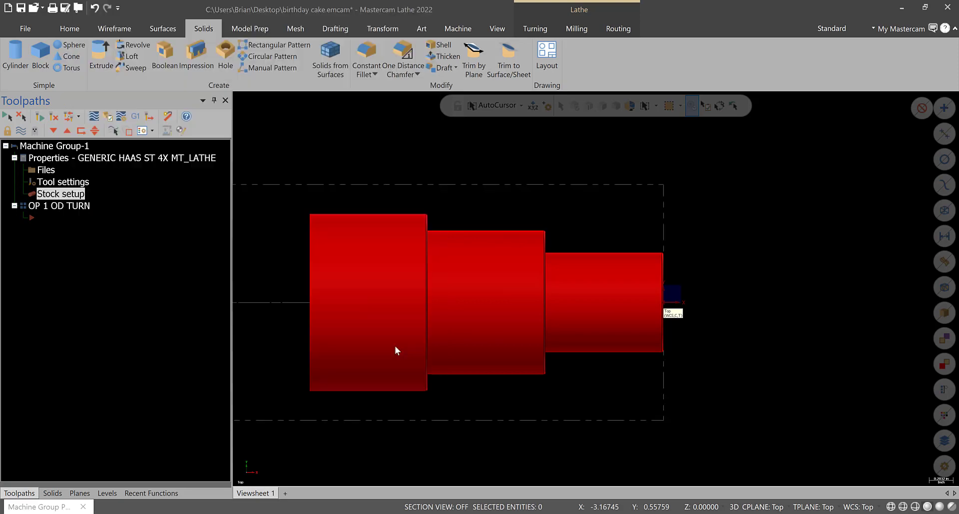
scroll(856, 347, "up", 2)
scroll(400, 295, "down", 2)
scroll(400, 296, "up", 1)
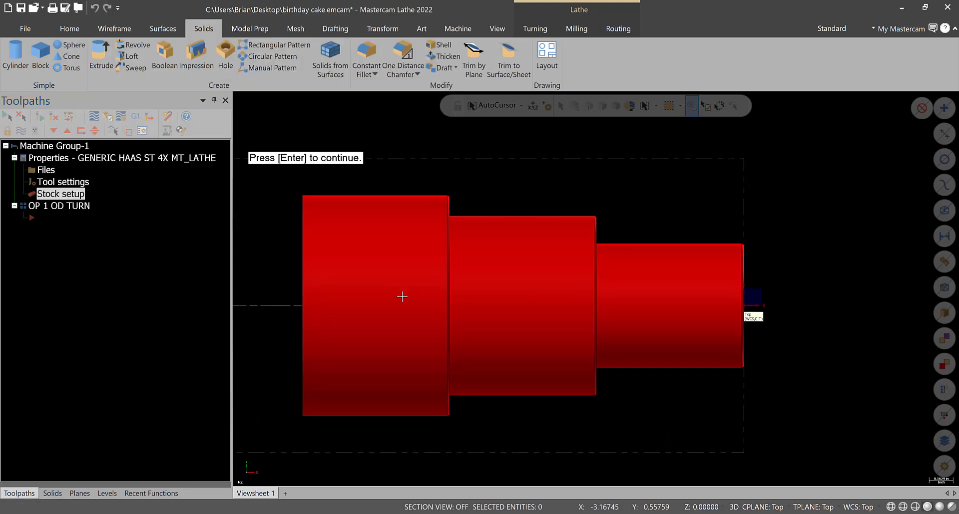
key("Return")
left_click(341, 411)
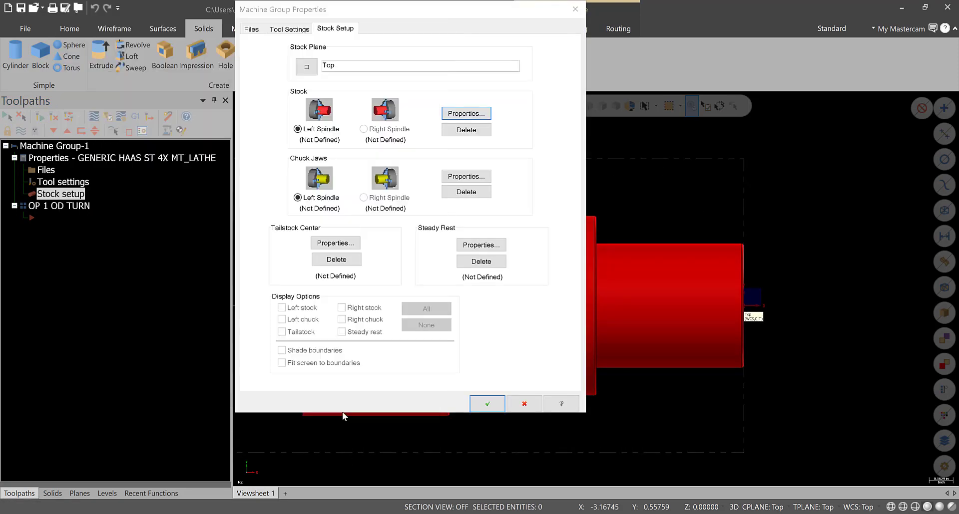
- Define the left-spindle chuck jaws positioned from stock with a 1.5 grip length, preview them, and accept the stock setup
key("Return")
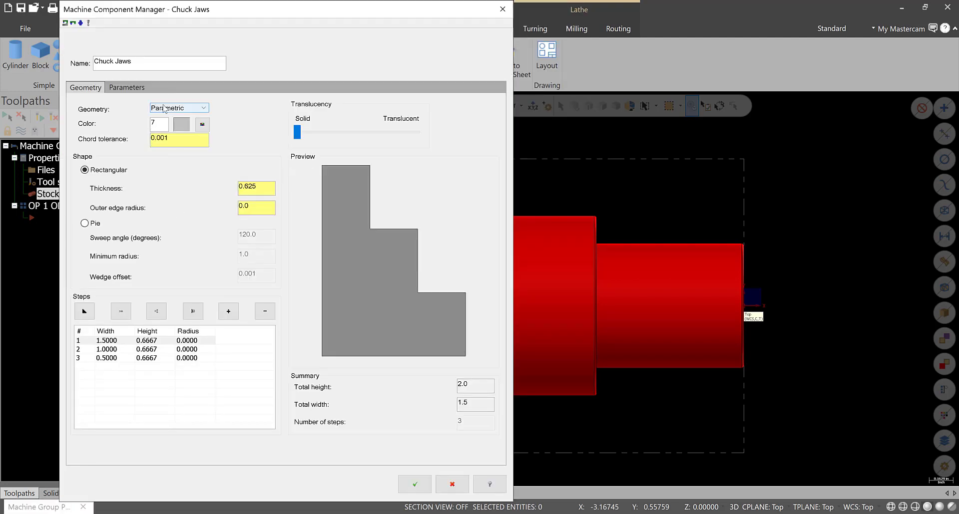
left_click(129, 87)
left_click(83, 214)
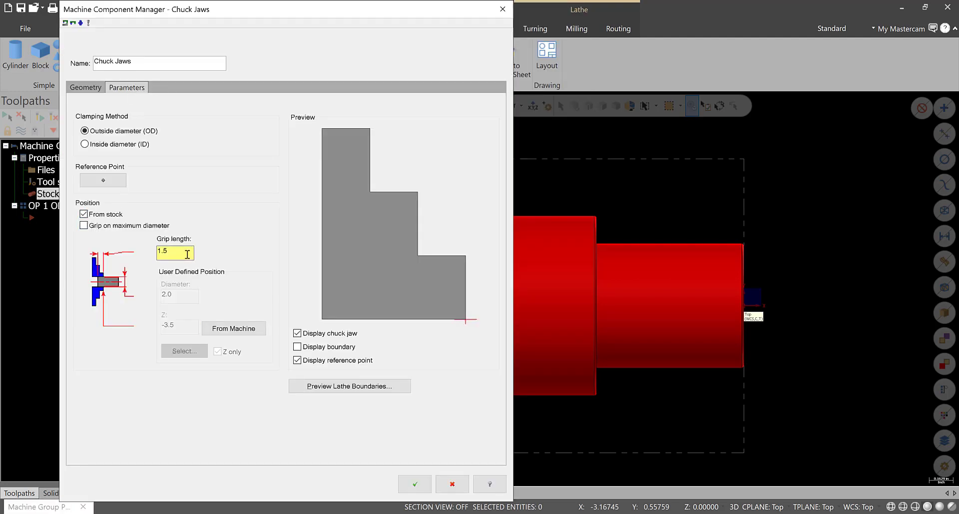
left_click_drag(172, 251, 150, 247)
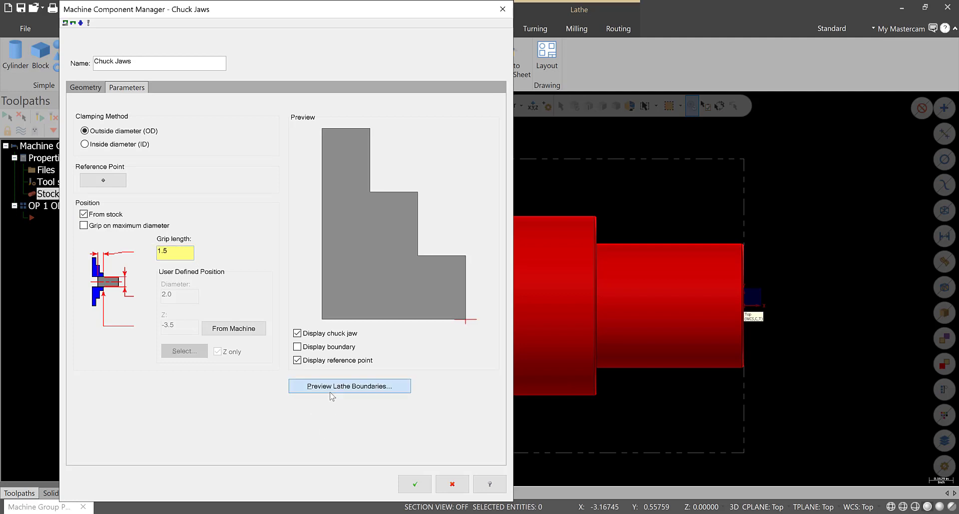
left_click(332, 390)
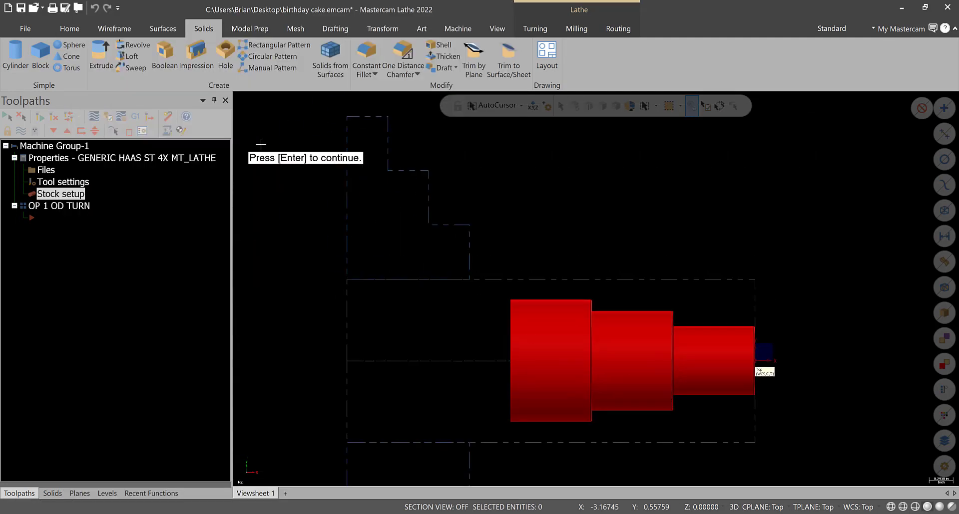
key("Return")
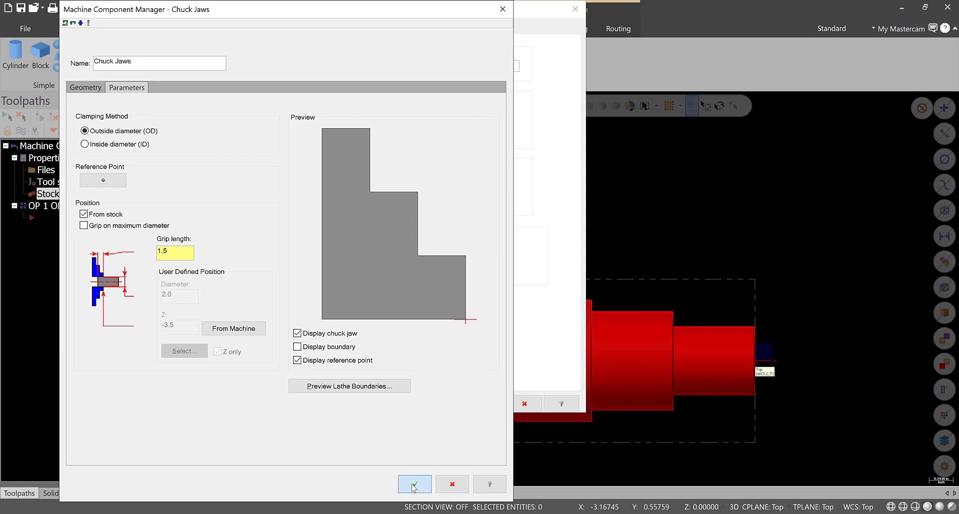
left_click(414, 484)
left_click(497, 403)
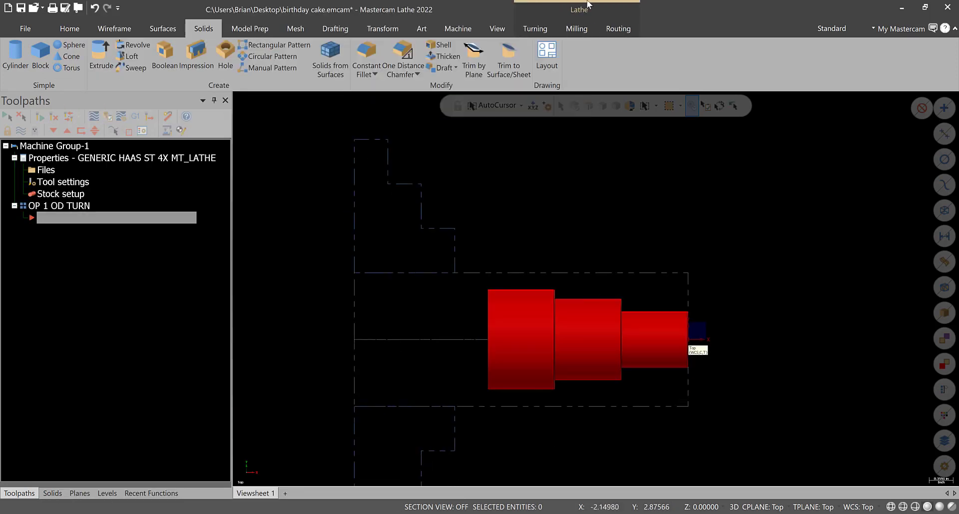
- Create a Face toolpath with tool T0101 OD ROUGH RIGHT - 80 DEG, spindle speed 500 CSS and maximum 2000, and check its coolant settings
left_click(534, 28)
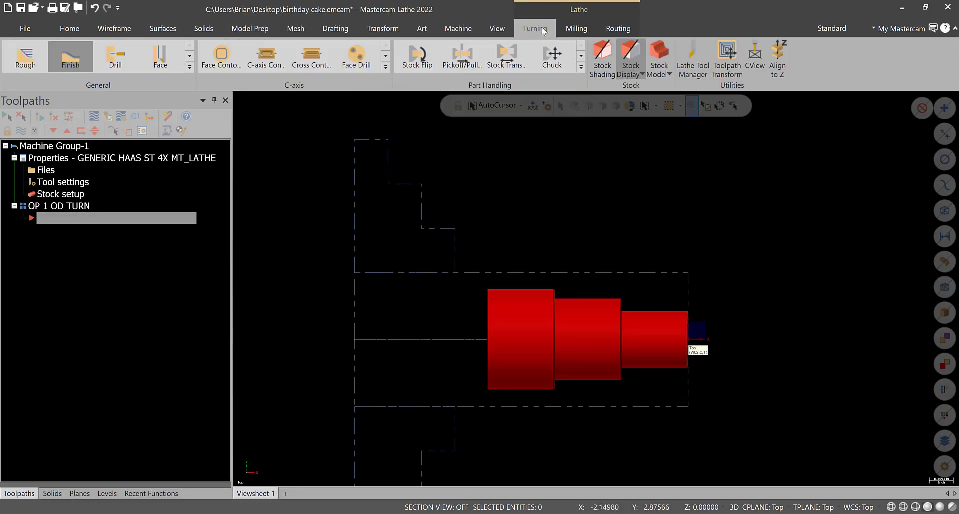
left_click(160, 55)
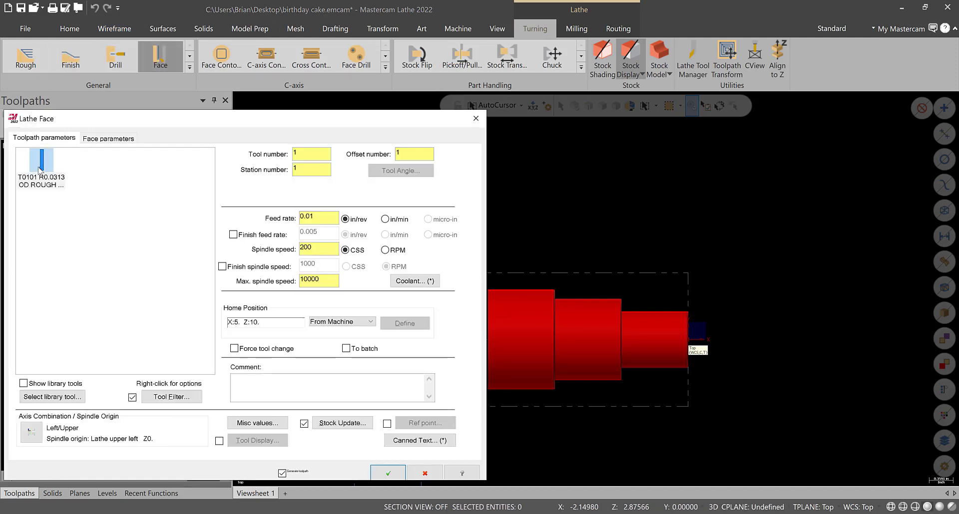
left_click(40, 168)
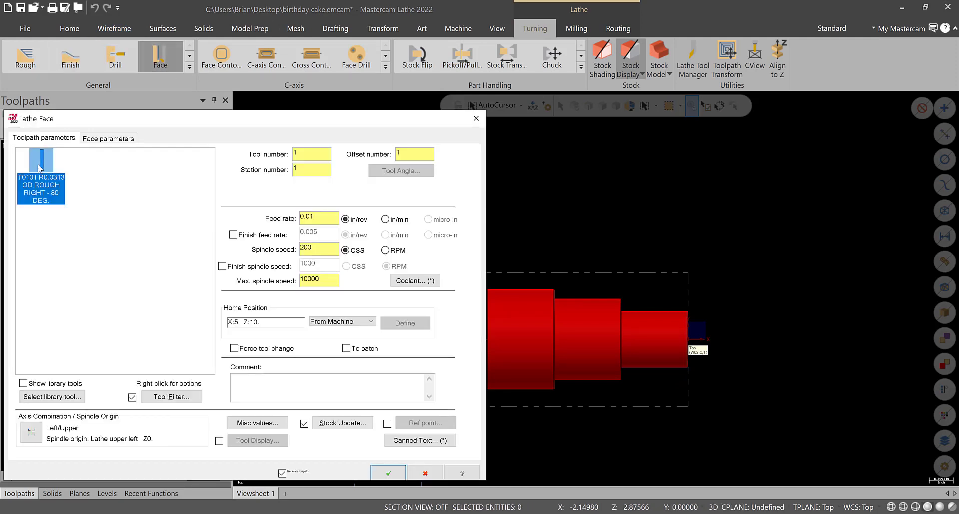
double_click(312, 248)
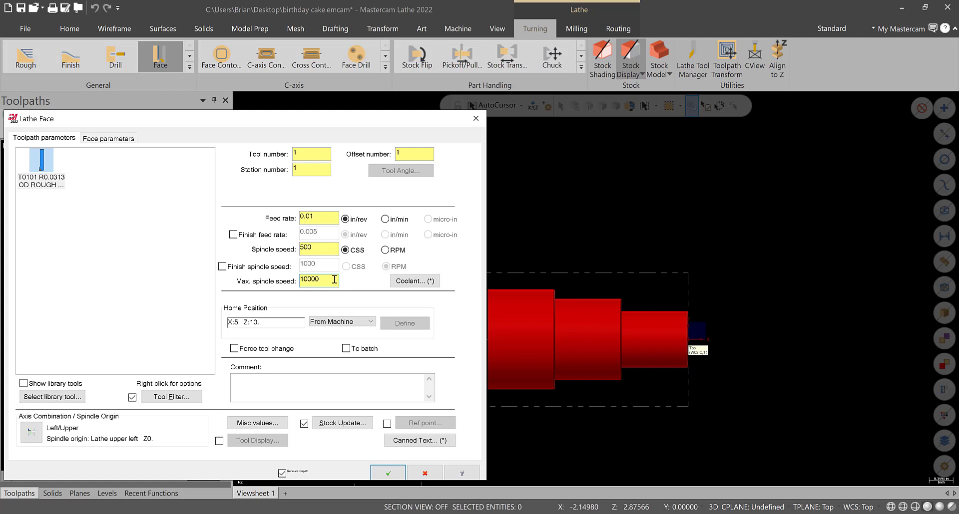
left_click_drag(332, 279, 253, 280)
type("20")
left_click(415, 281)
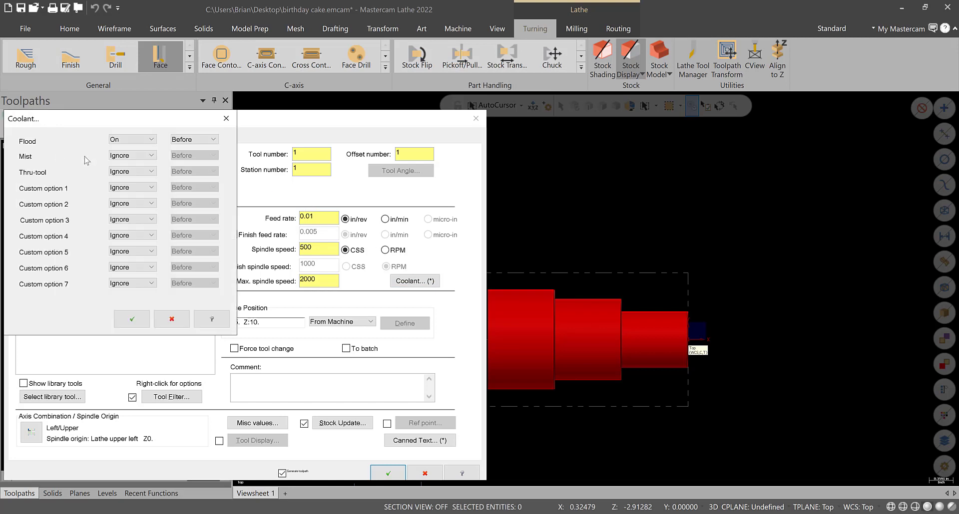
left_click(226, 118)
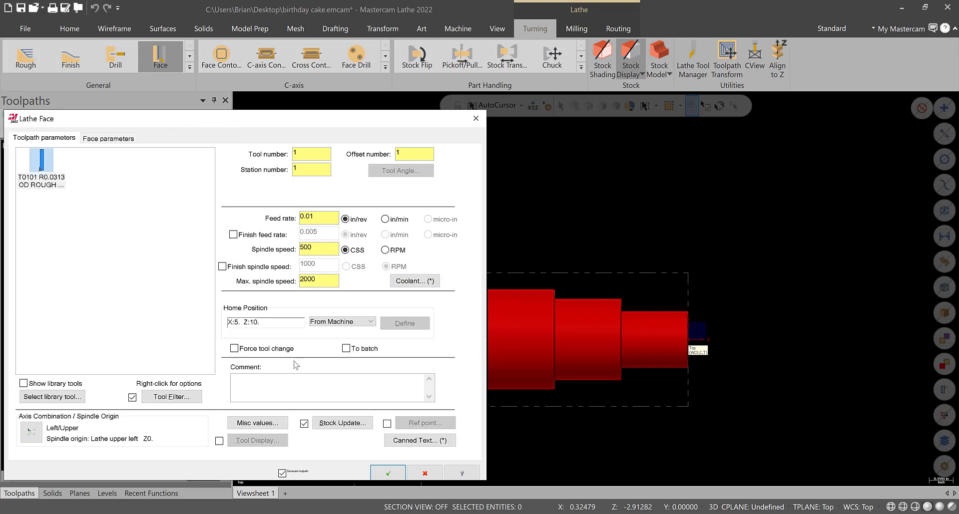
- Review the face parameters and generate the Lathe Face toolpath
left_click(102, 140)
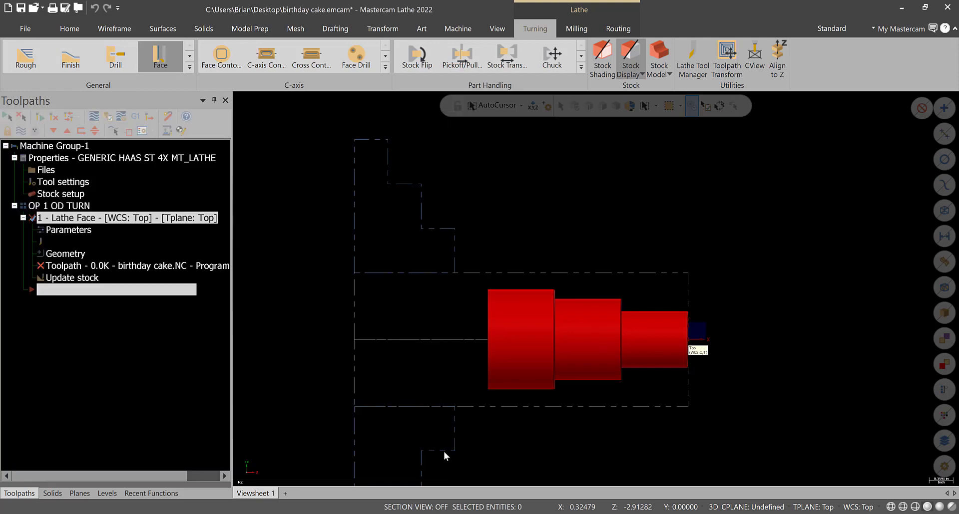
left_click(388, 474)
scroll(757, 367, "up", 1)
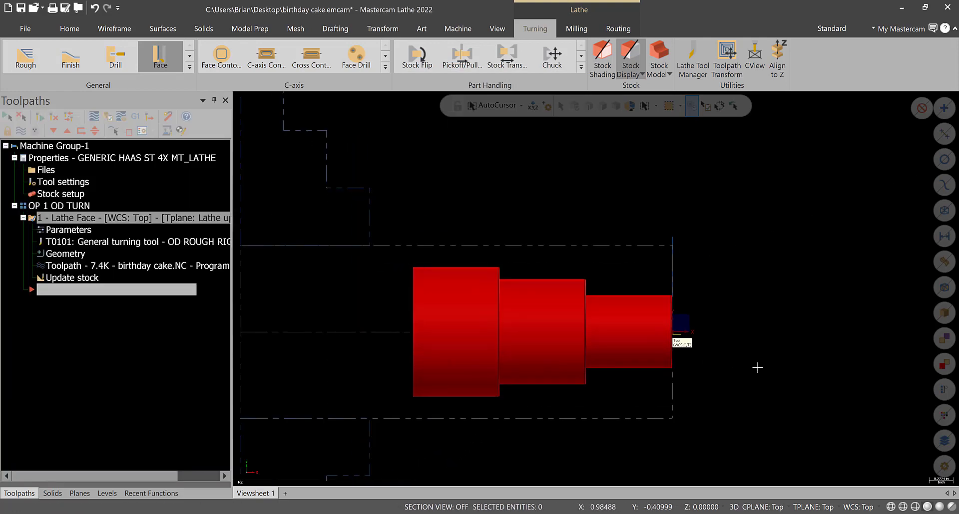
scroll(757, 368, "up", 1)
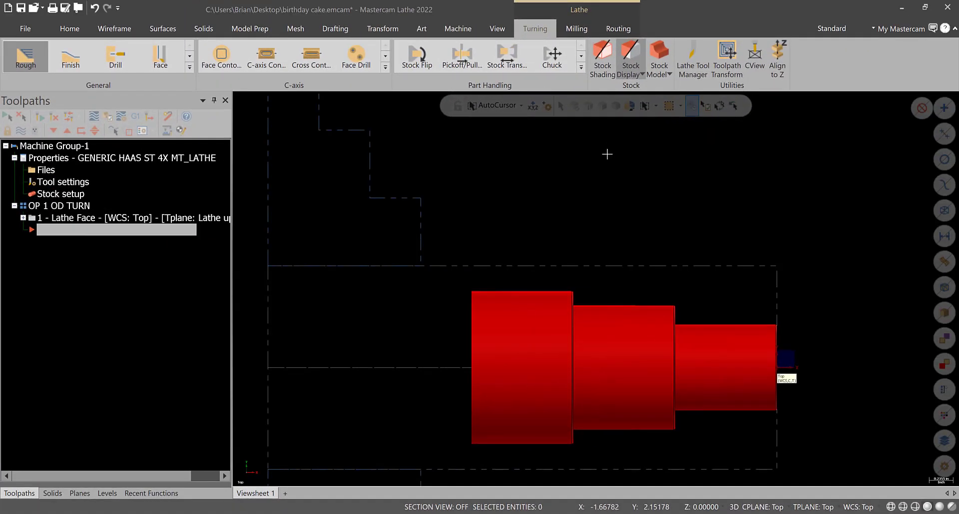
- Create a Rough toolpath and chain the part's outer stepped profile from the front-face fillet to the back end of the largest diameter
left_click(24, 61)
scroll(772, 339, "up", 3)
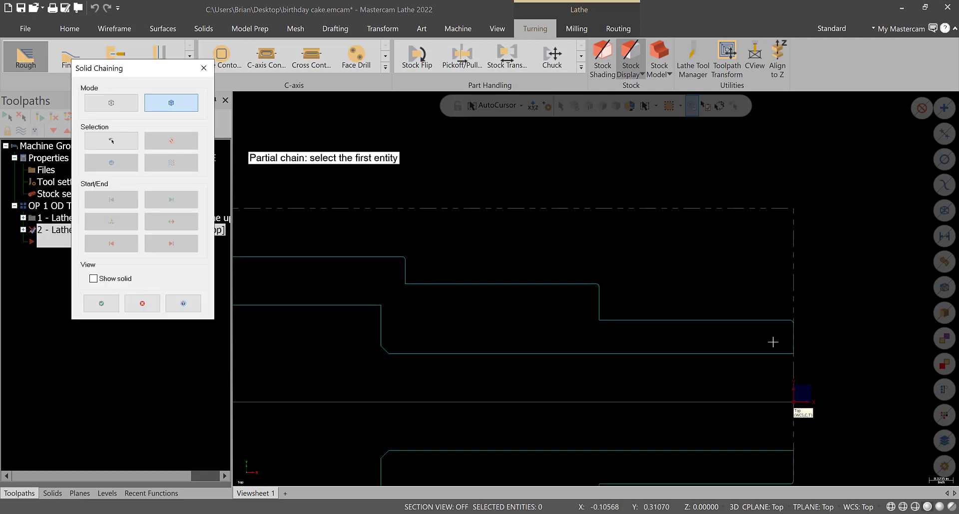
left_click(795, 322)
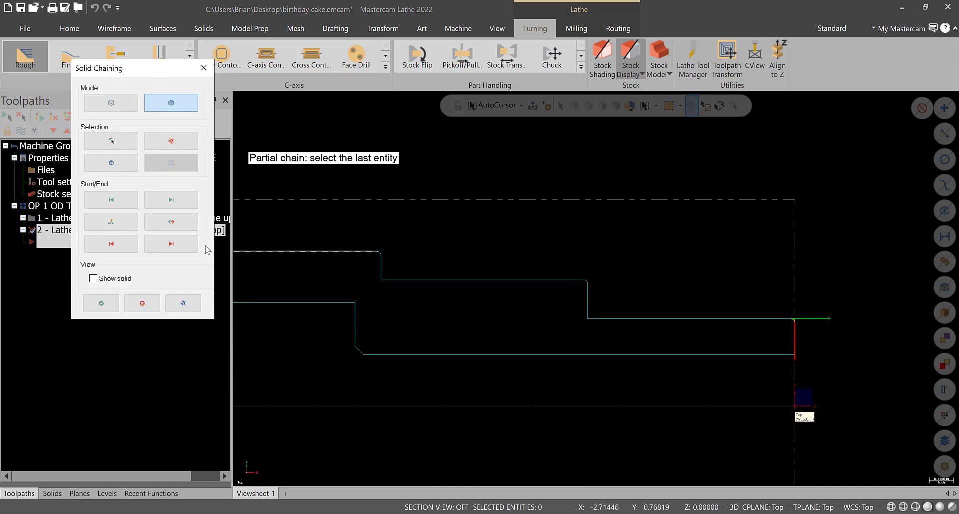
left_click(171, 221)
scroll(579, 328, "down", 3)
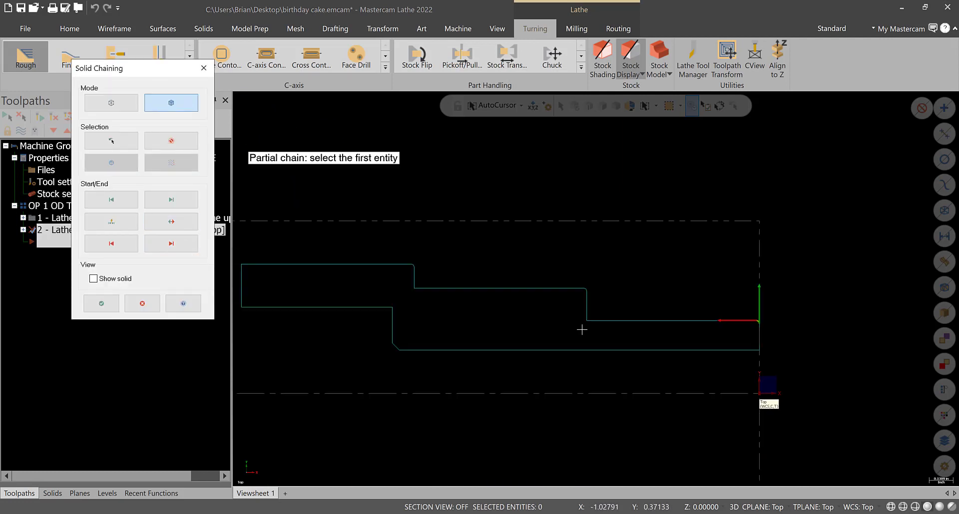
left_click(194, 244)
left_click(193, 244)
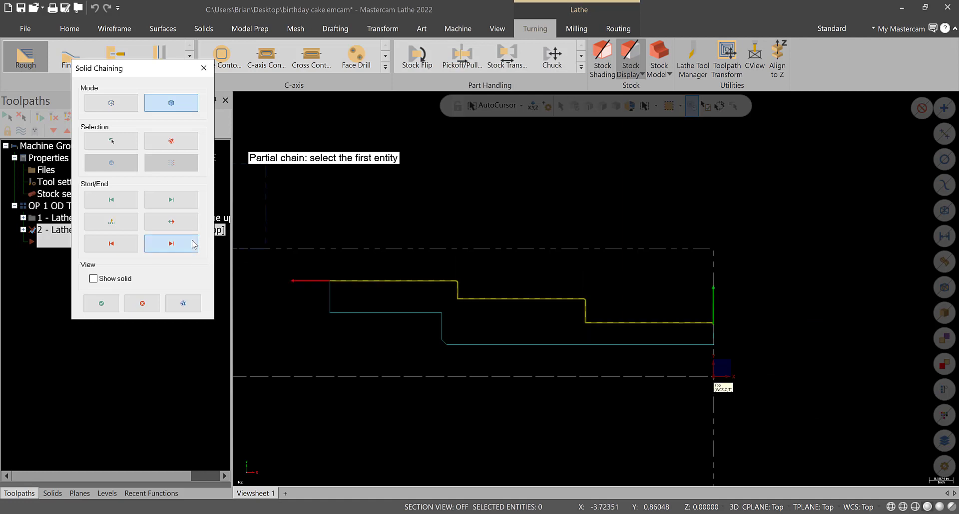
left_click(114, 243)
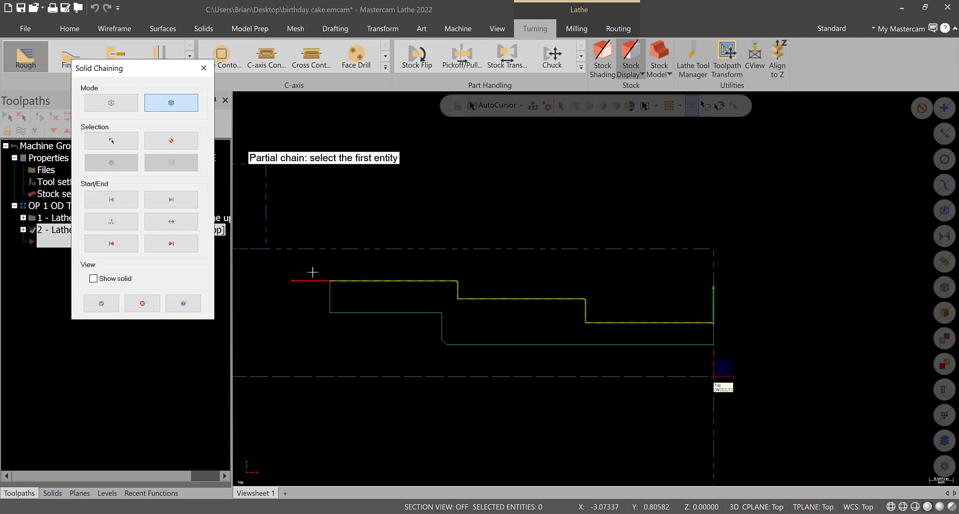
left_click(102, 304)
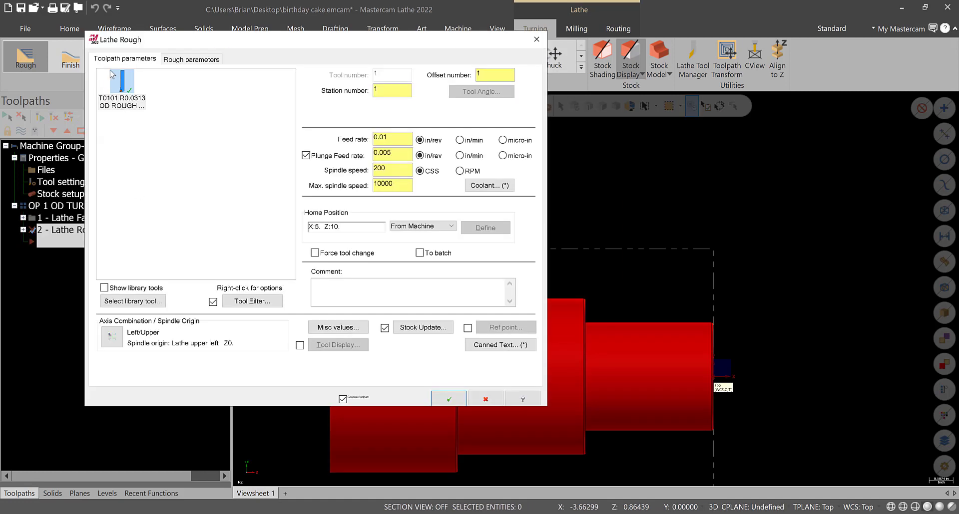
- Set the roughing tool's maximum spindle speed and CSS spindle speed, and check its feed rate
left_click_drag(397, 184, 360, 184)
type("20")
left_click_drag(397, 170, 348, 172)
left_click(397, 142)
- Set the roughing depth of cut to 0.05 in equal steps and stock recognition to Use stock for outer boundary
left_click(192, 59)
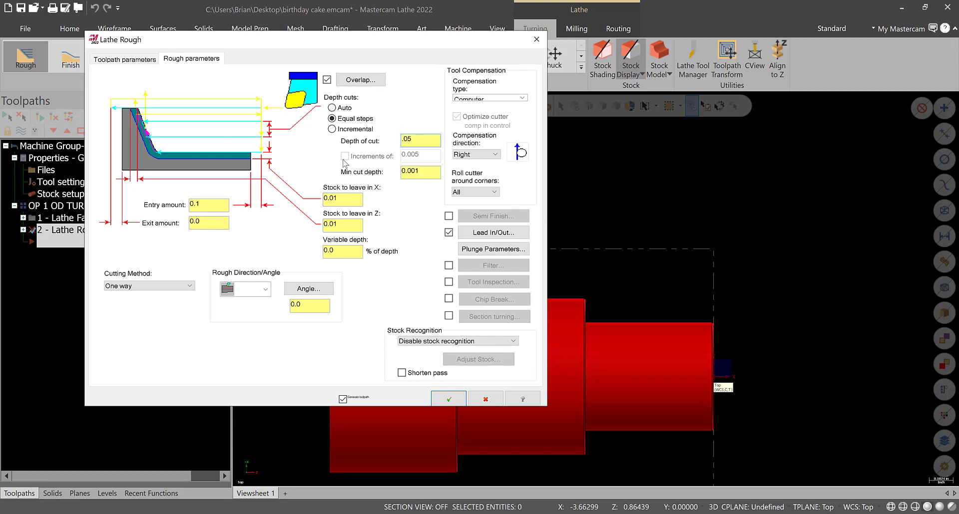
left_click(425, 172)
left_click(351, 203)
left_click(344, 229)
left_click(424, 343)
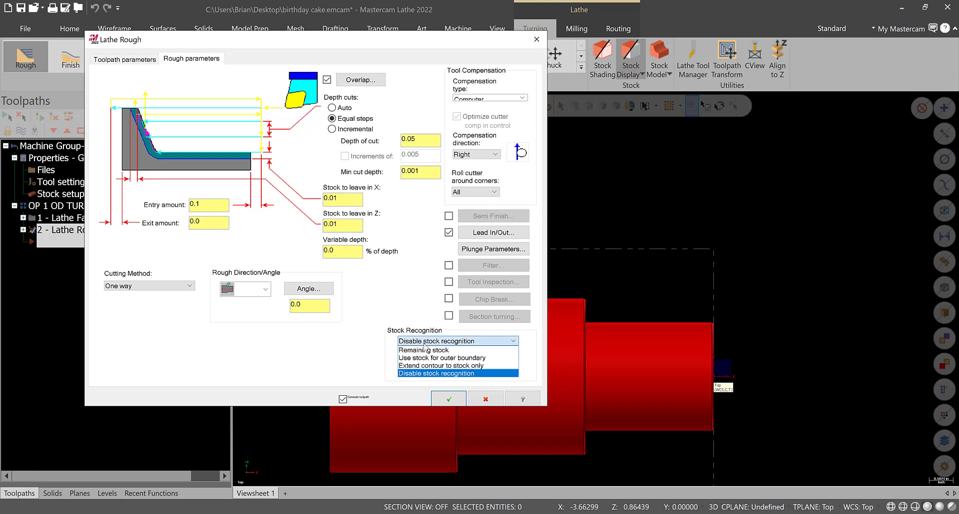
left_click(432, 358)
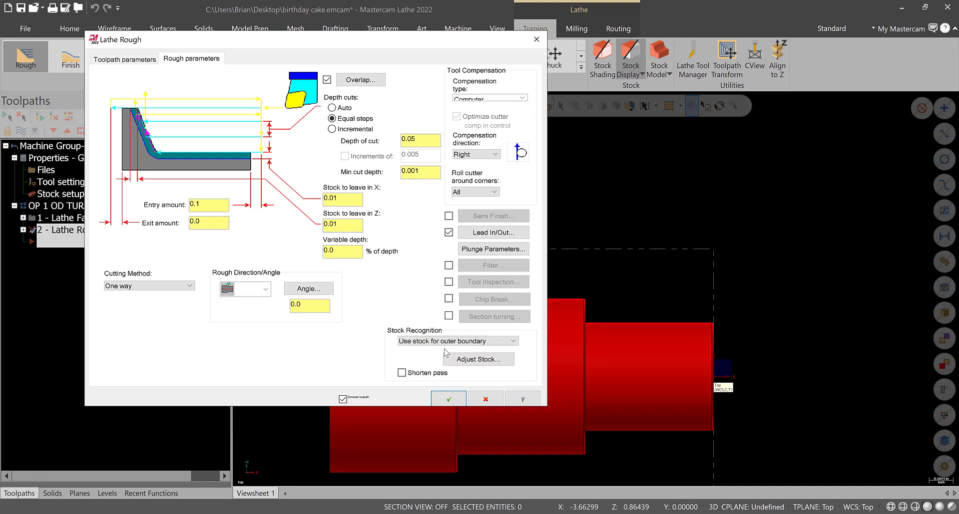
- Extend the end of the roughing contour by .25 in the lead-out settings and generate the Lathe Rough toolpath
left_click(484, 234)
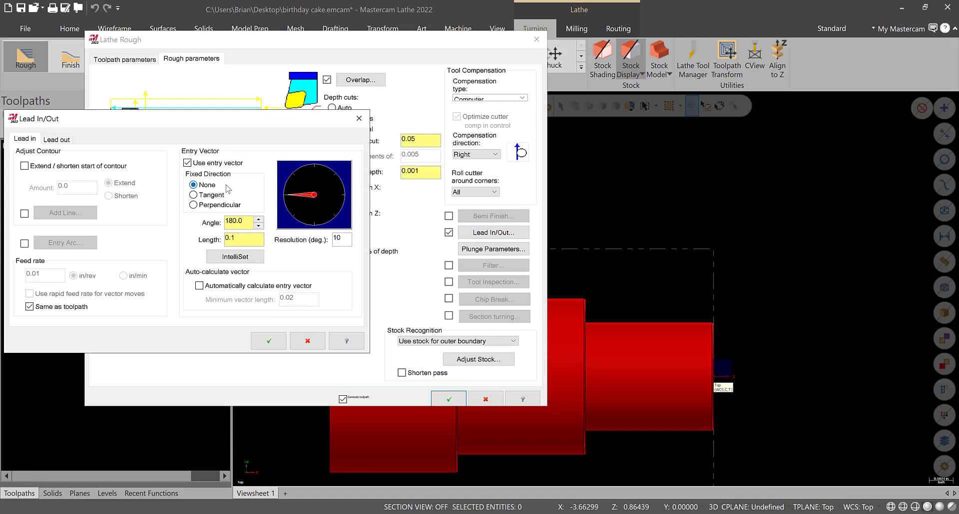
left_click(54, 140)
left_click(24, 165)
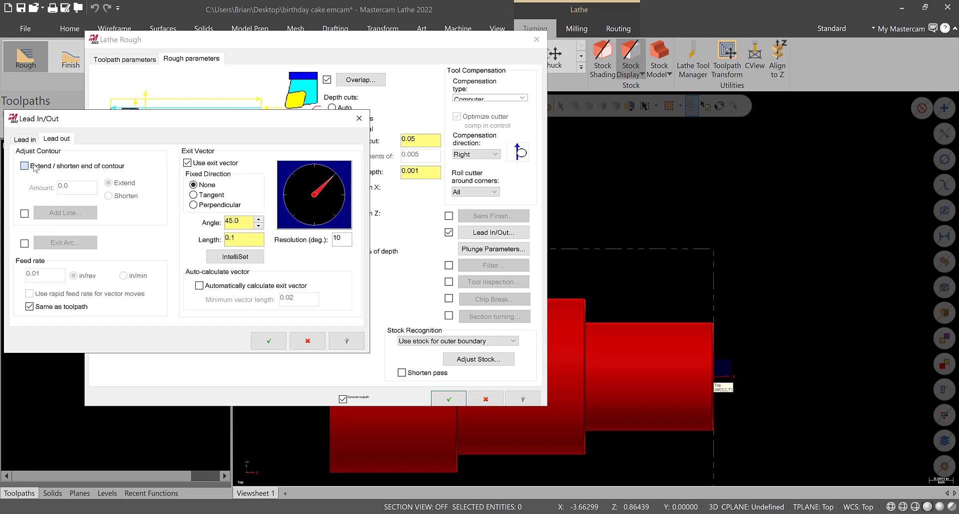
double_click(64, 185)
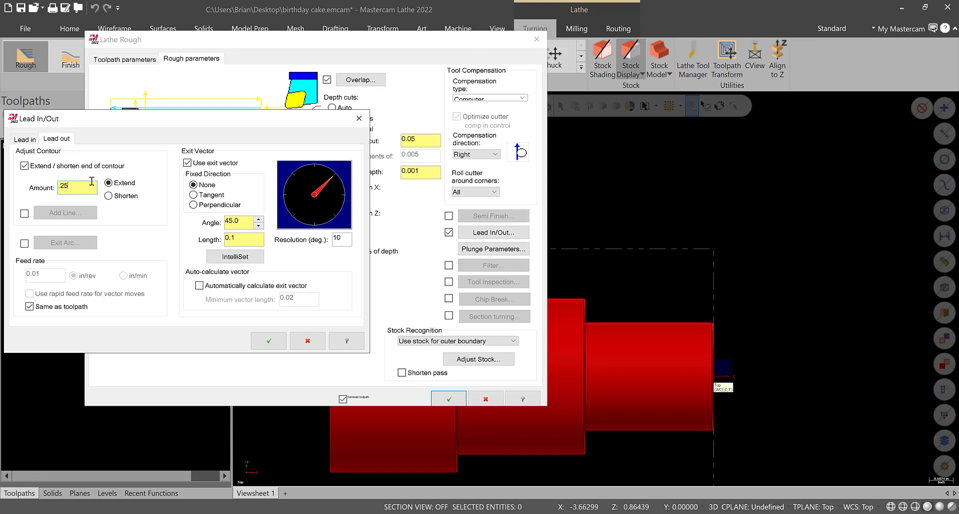
left_click(27, 142)
left_click(267, 340)
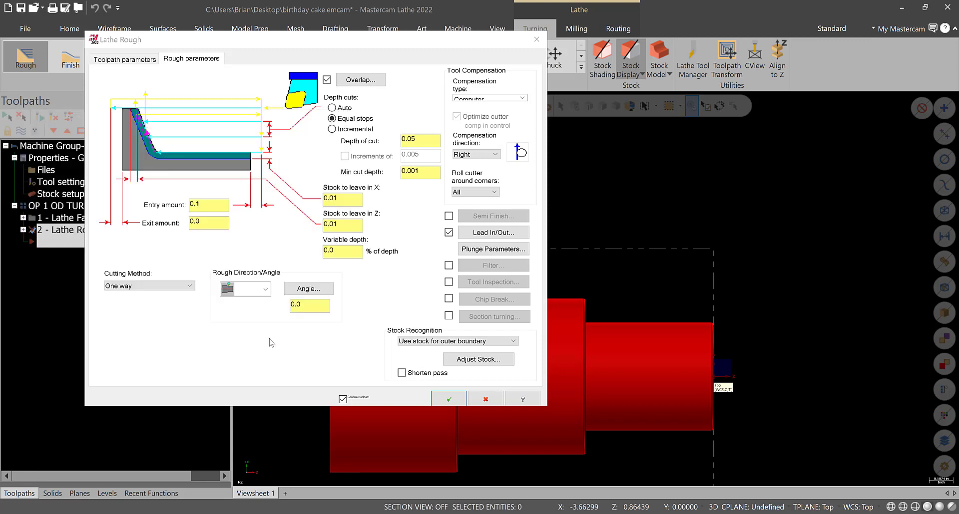
left_click(458, 395)
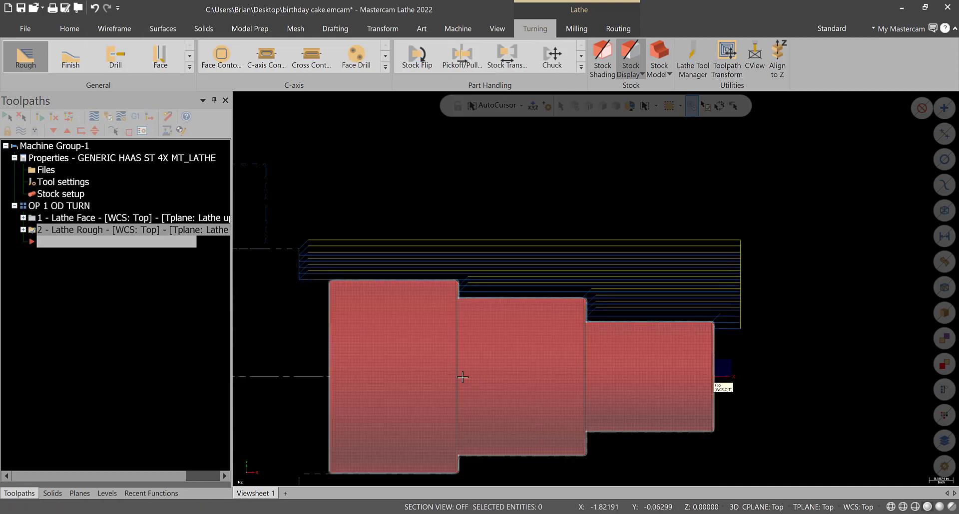
- Backplot the OP 1 OD TURN face and rough toolpaths at a reduced playback speed to examine the tool motion
scroll(778, 356, "down", 3)
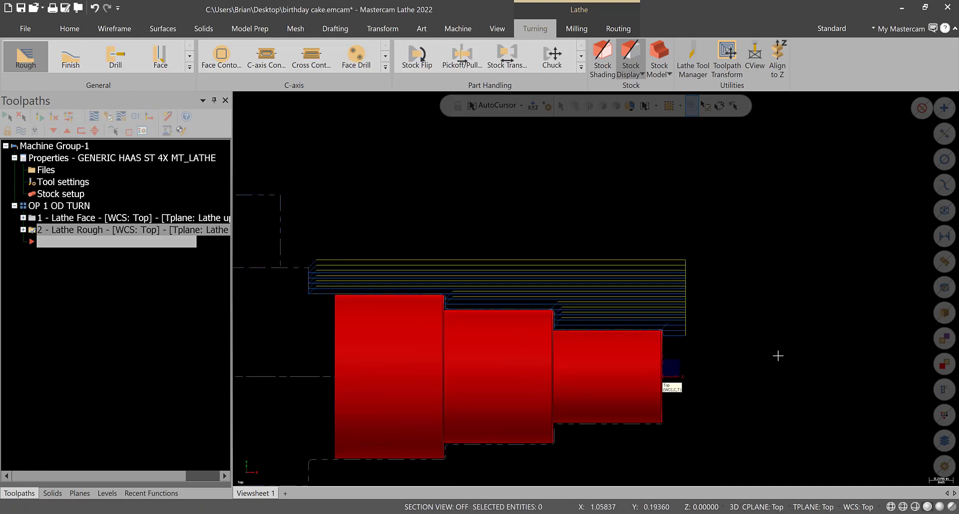
scroll(520, 378, "up", 1)
left_click(66, 207)
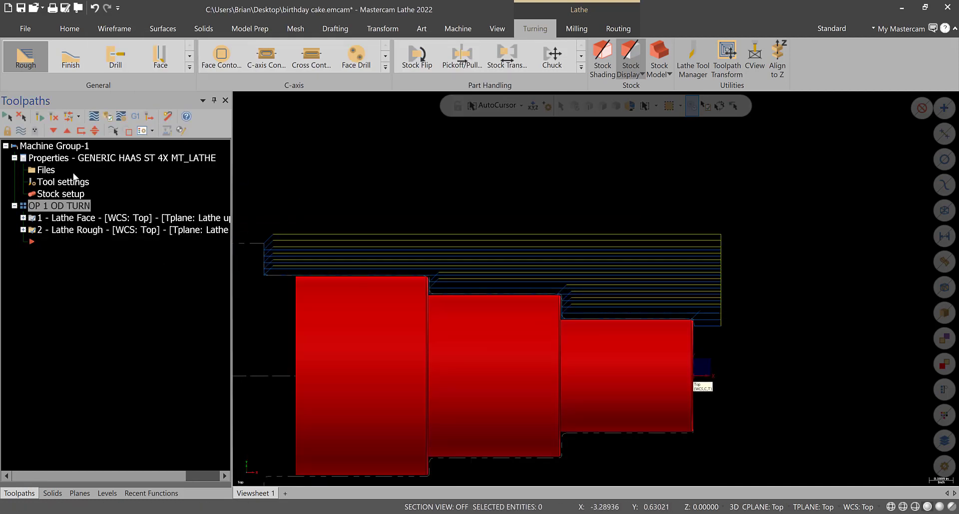
left_click(93, 117)
left_click(243, 100)
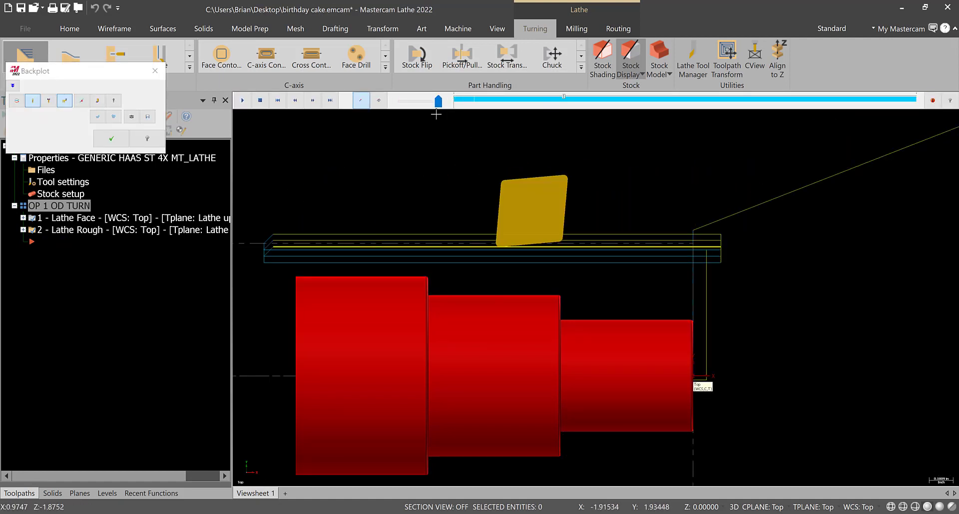
left_click_drag(438, 101, 415, 103)
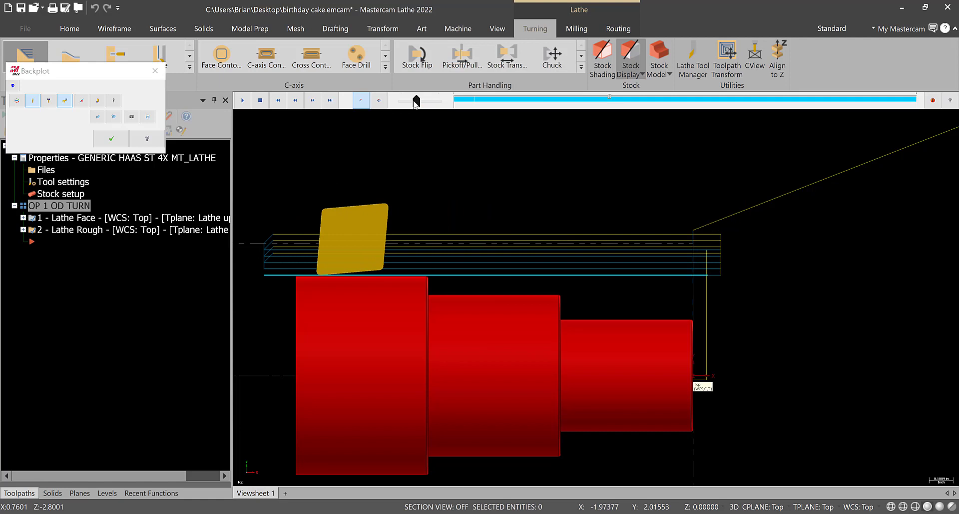
left_click(277, 100)
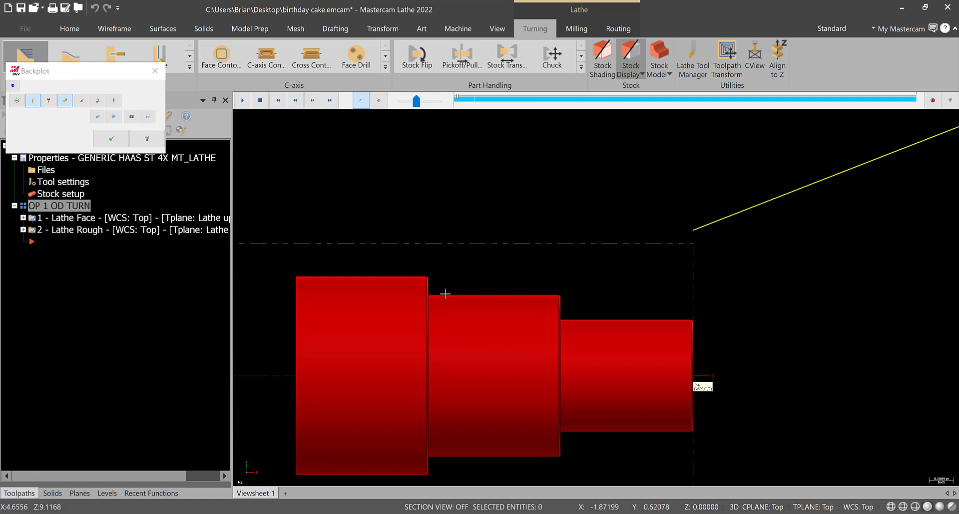
scroll(449, 290, "down", 2)
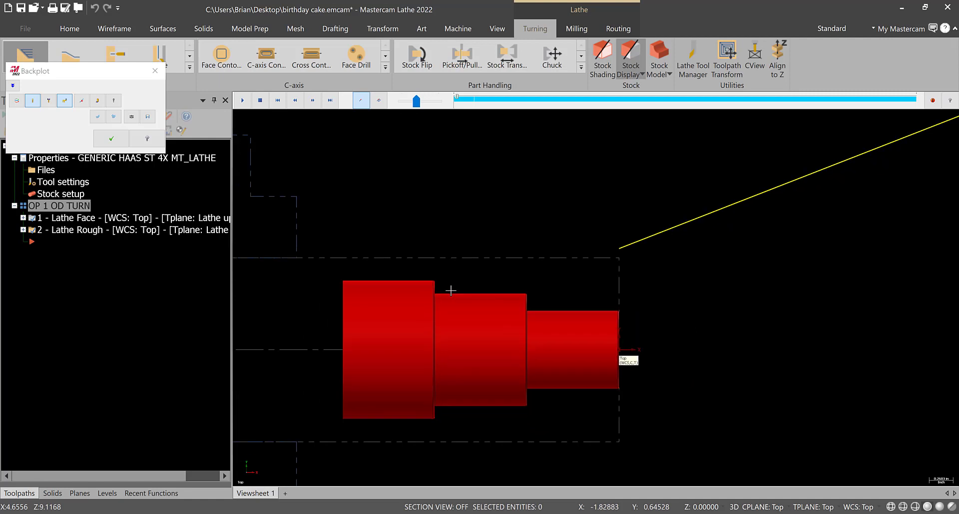
left_click(263, 100)
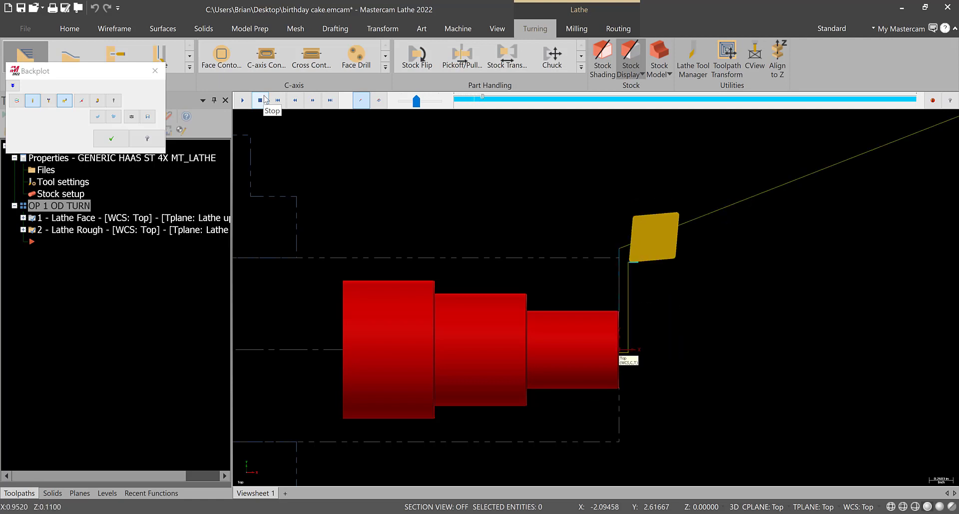
scroll(339, 175, "up", 1)
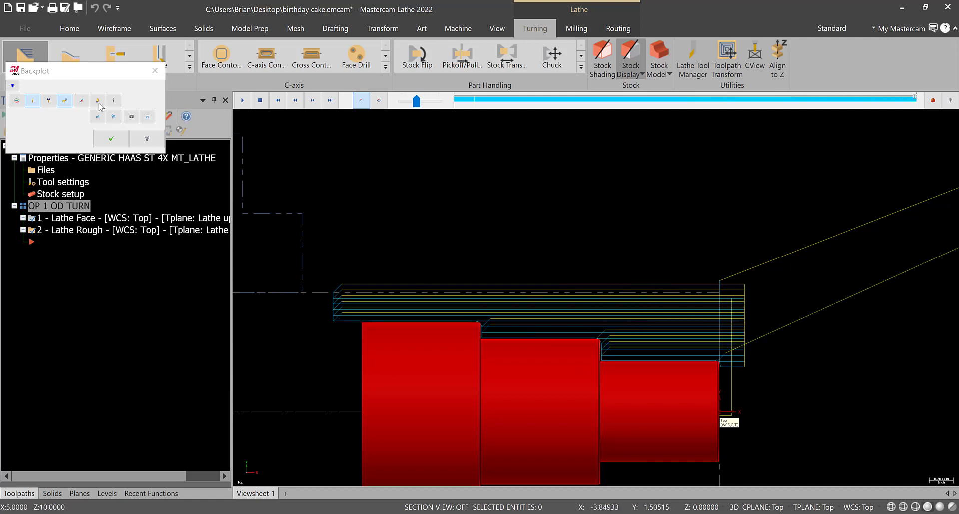
left_click(155, 70)
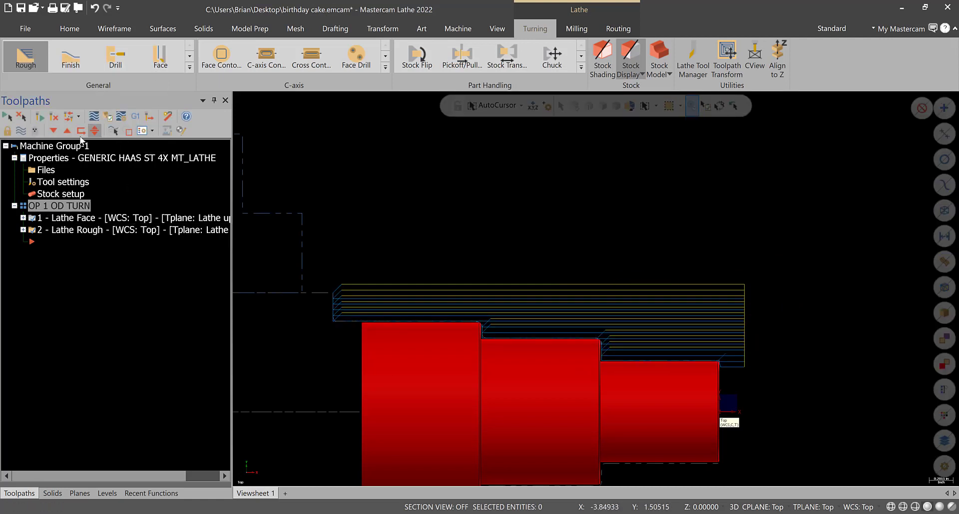
- Hide the face and rough toolpath display, and chain the outer stepped profile from front to back for a new Finish toolpath
left_click(25, 135)
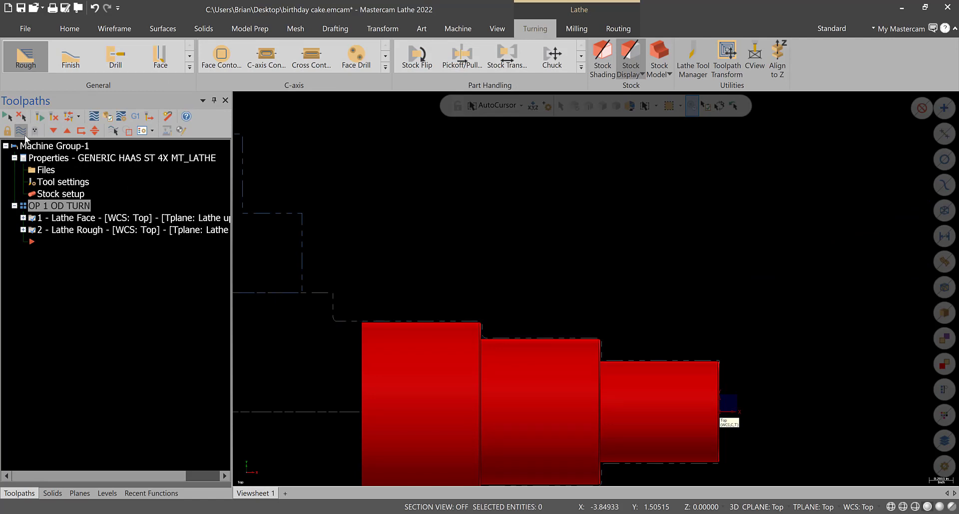
left_click(83, 61)
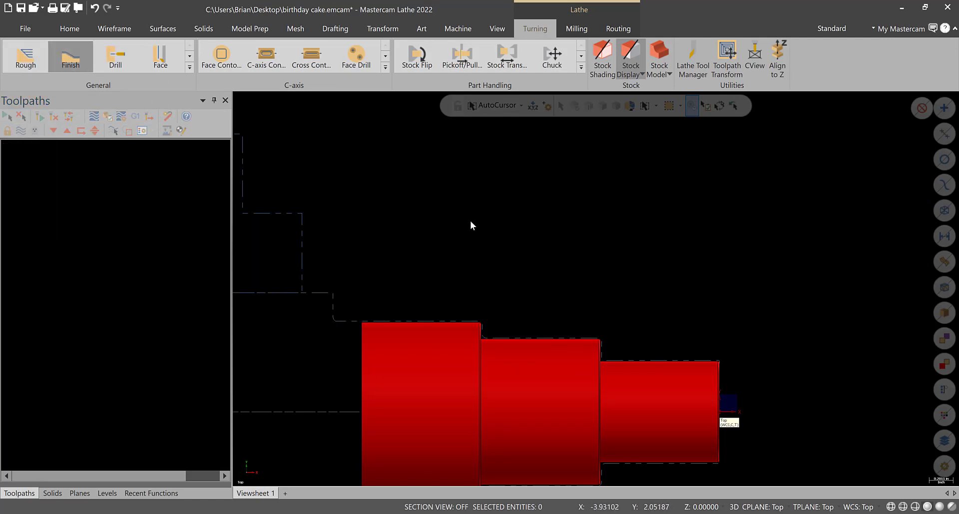
scroll(724, 372, "up", 5)
left_click(704, 344)
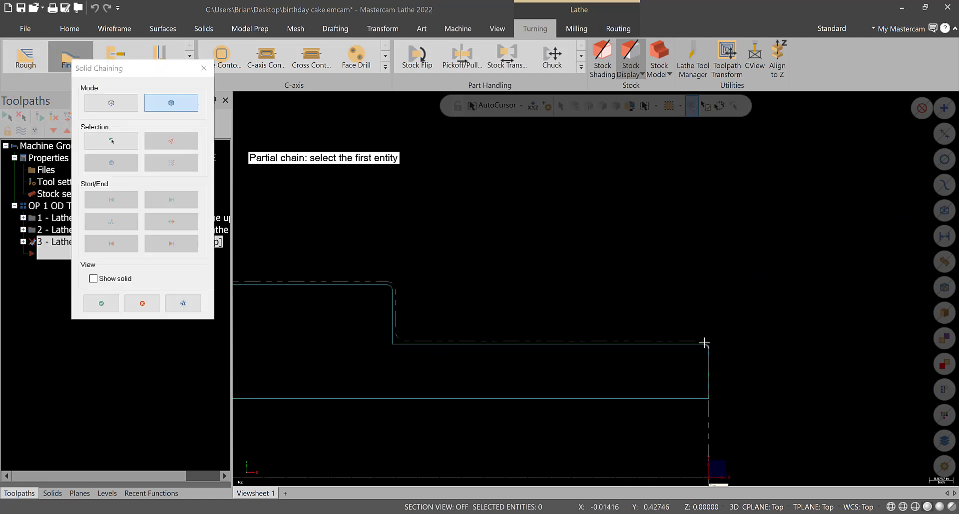
scroll(424, 319, "down", 4)
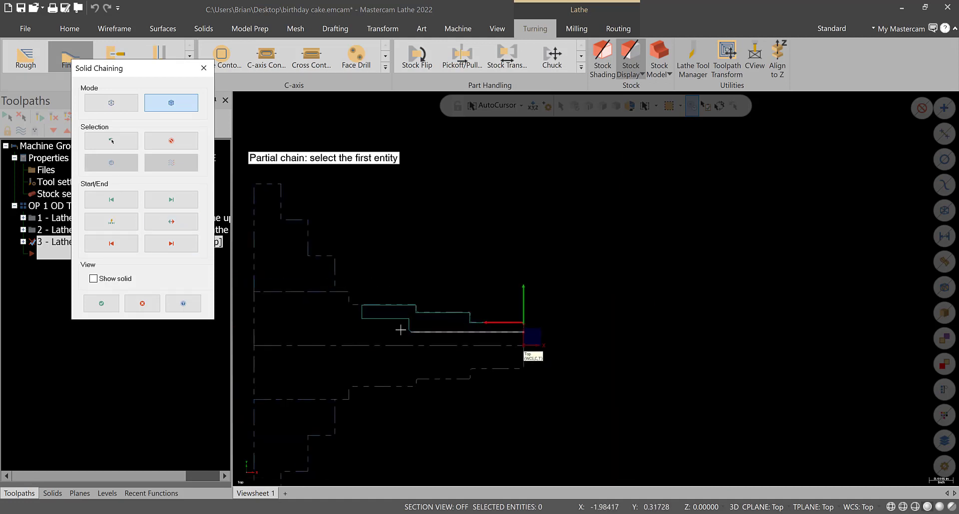
left_click(191, 247)
left_click(191, 246)
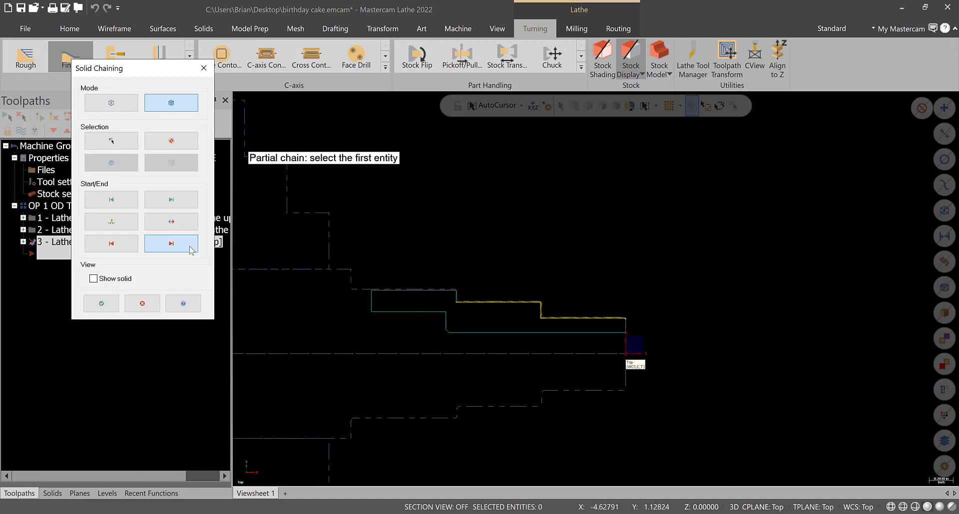
left_click(191, 247)
left_click(191, 246)
left_click(113, 304)
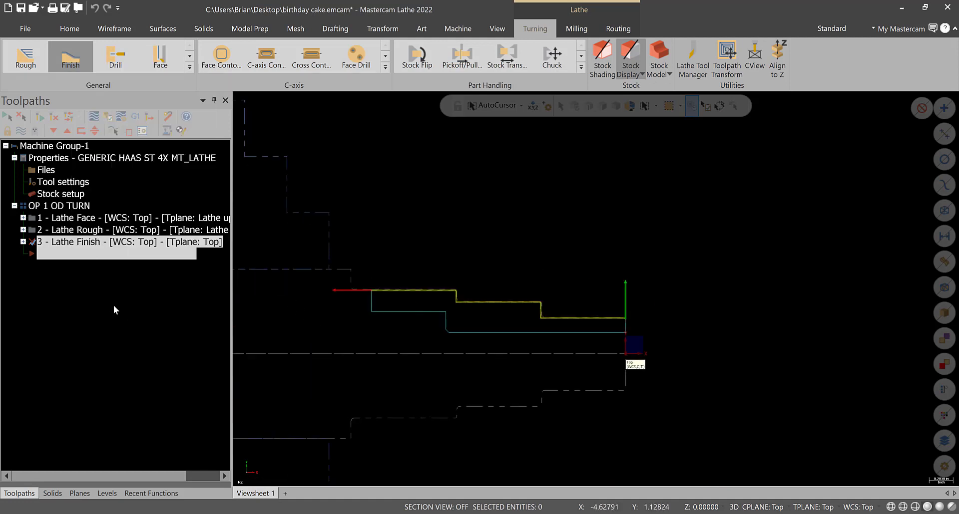
- Choose library tool T2121 R0.0156 OD FINISH RIGHT - 35 DEG for the Lathe Finish toolpath
left_click(90, 156)
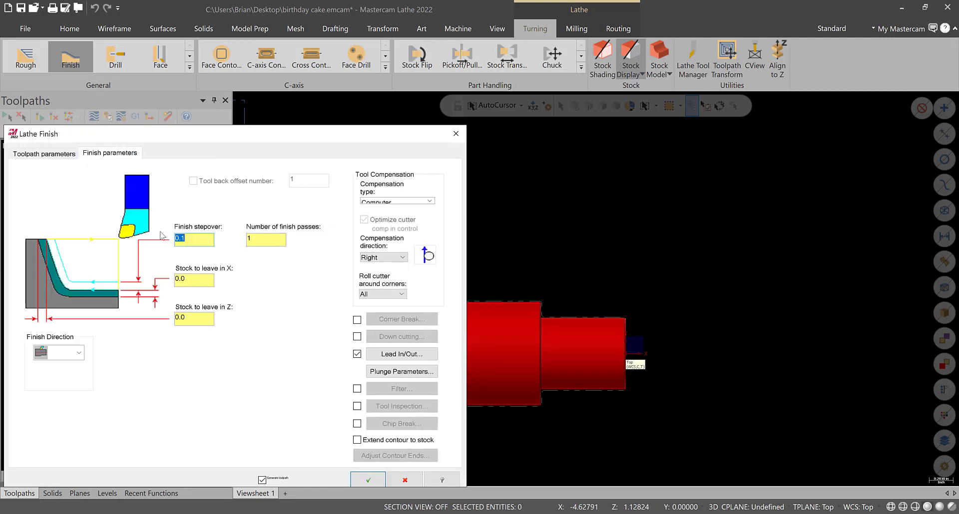
left_click(56, 154)
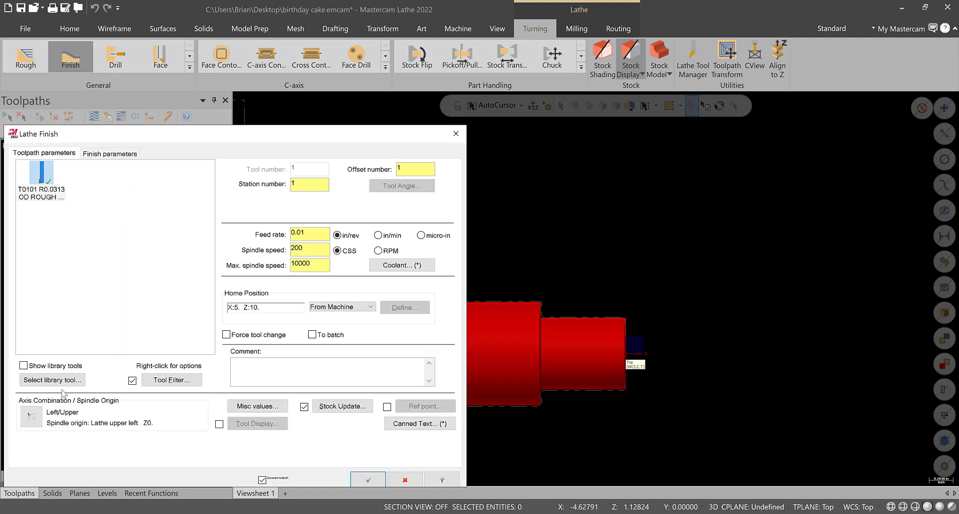
left_click(52, 380)
left_click(341, 165)
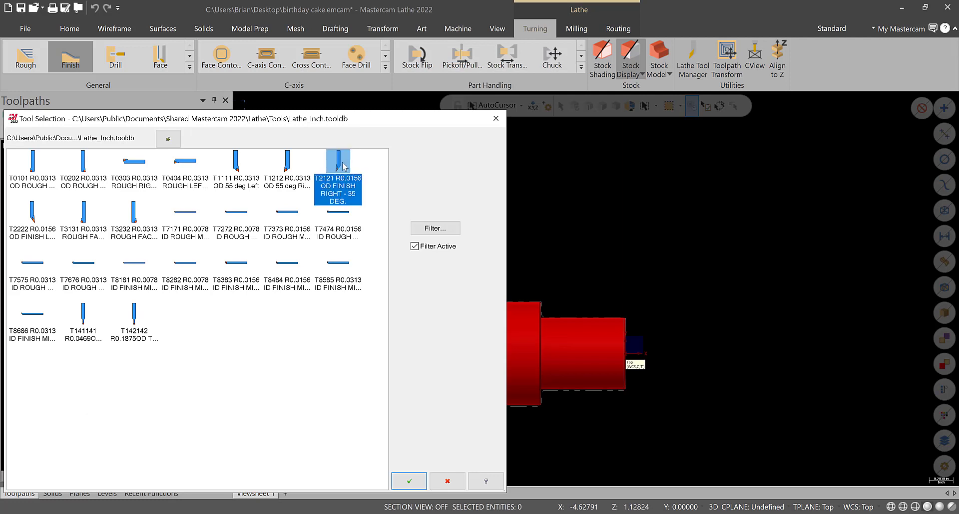
left_click(409, 480)
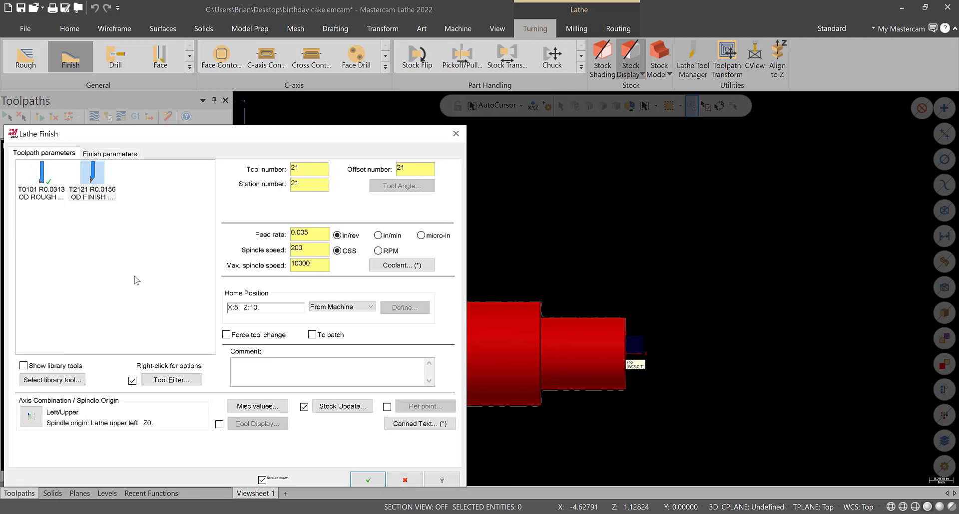
- Set the finishing spindle speed to 500 CSS, maximum spindle speed to 2000, and feed rate to .003 in/rev
double_click(315, 254)
type("500")
key("Tab")
type("2000")
key("shift+Tab")
key("shift+Tab")
type(".003")
- Review the finish lead in/out settings, leave the contour end unextended, and generate the Lathe Finish toolpath
left_click(126, 156)
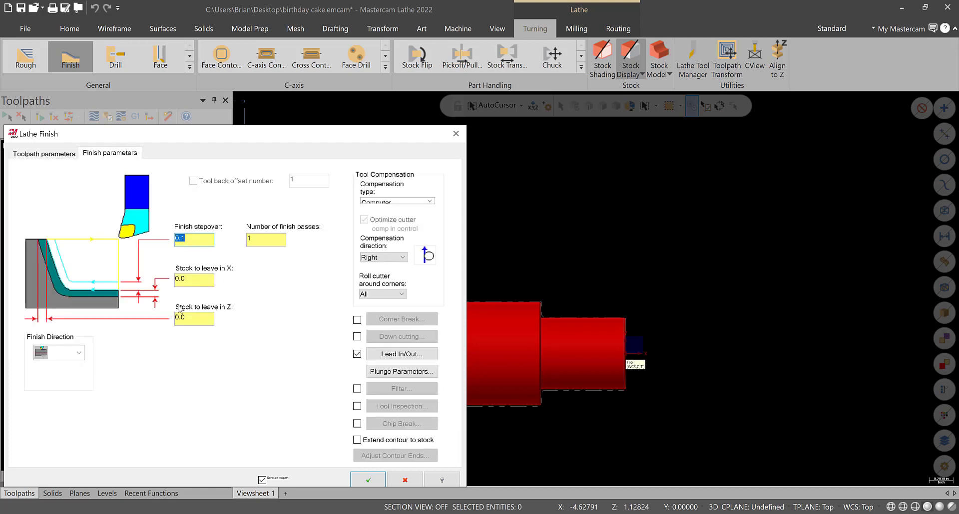
left_click(408, 356)
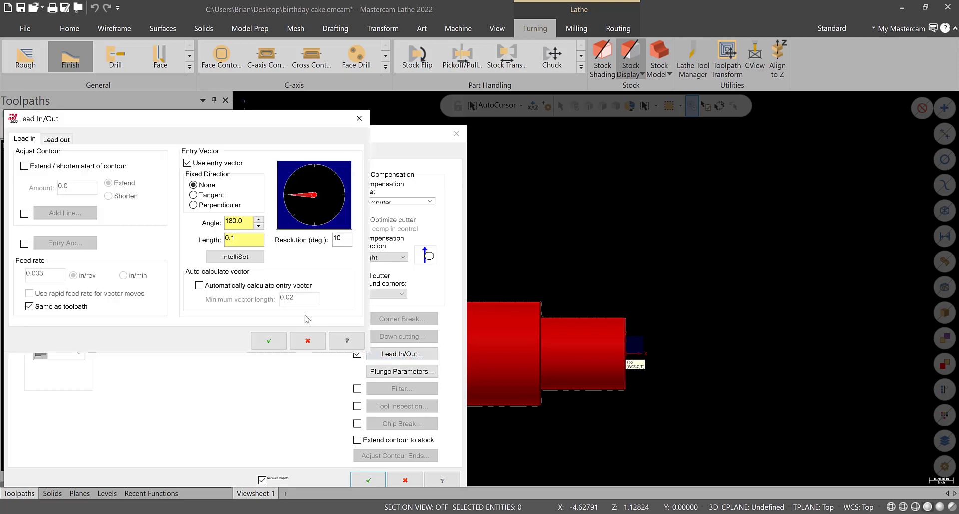
left_click(45, 136)
left_click(24, 166)
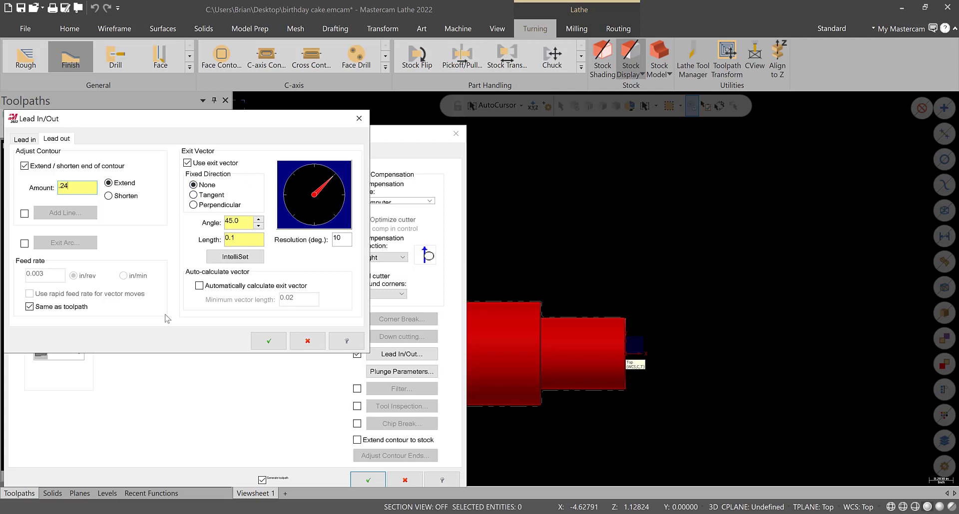
left_click(44, 168)
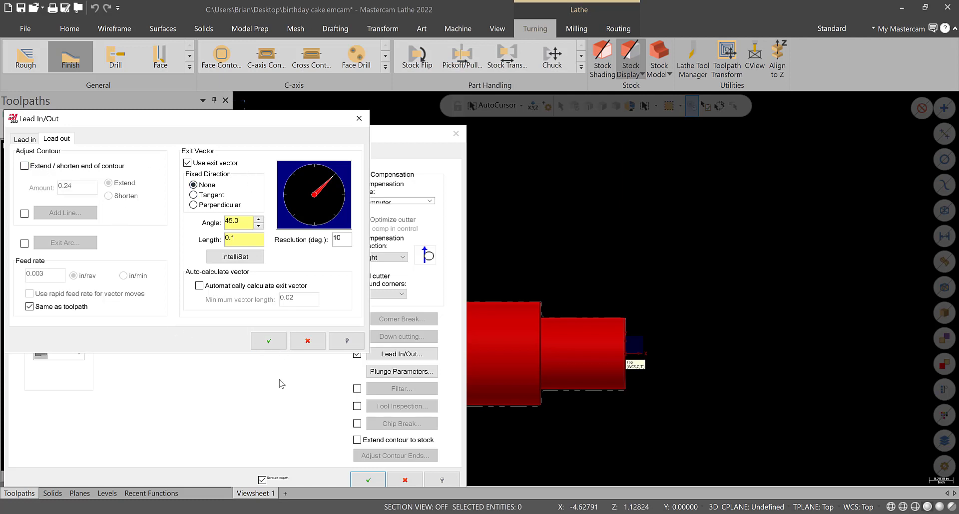
left_click(263, 340)
left_click(368, 480)
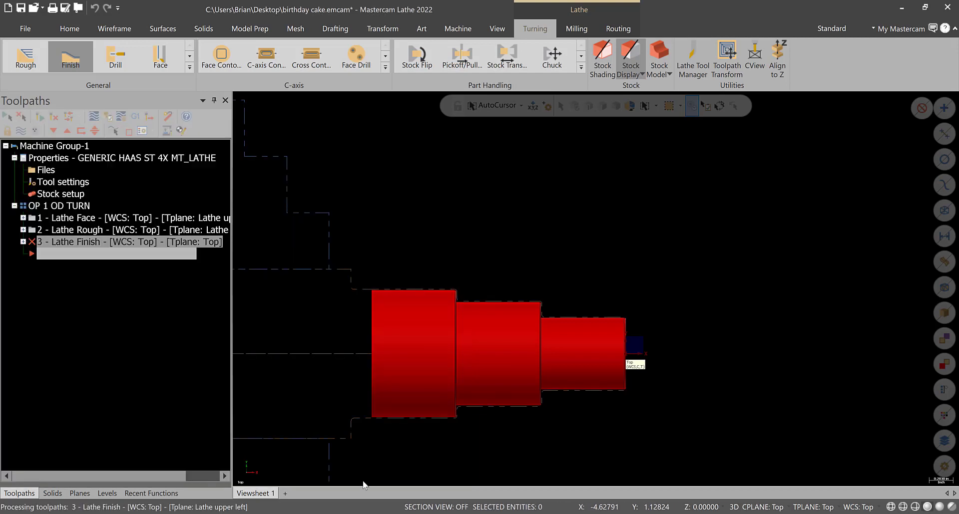
- Edit the Lathe Finish lead-out to extend the end of the contour by 0.24
scroll(328, 198, "up", 5)
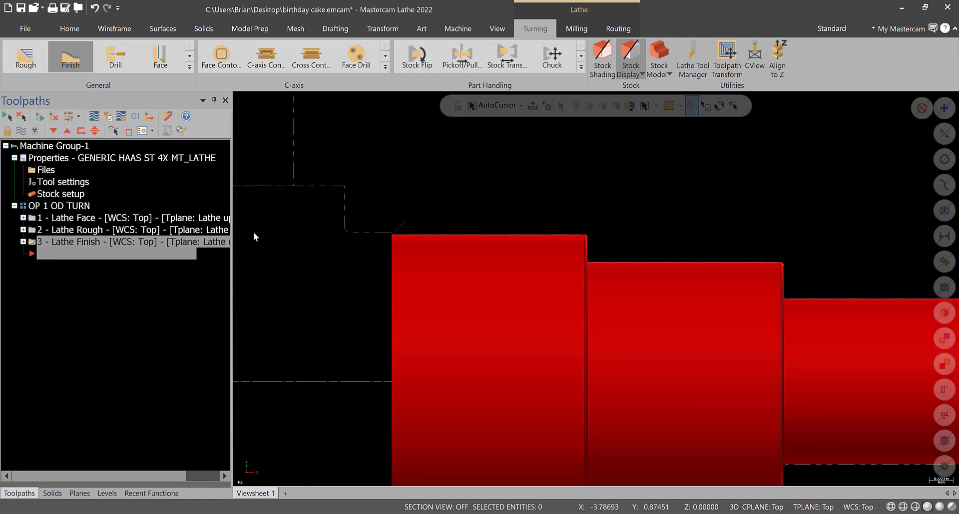
left_click(23, 242)
left_click(50, 254)
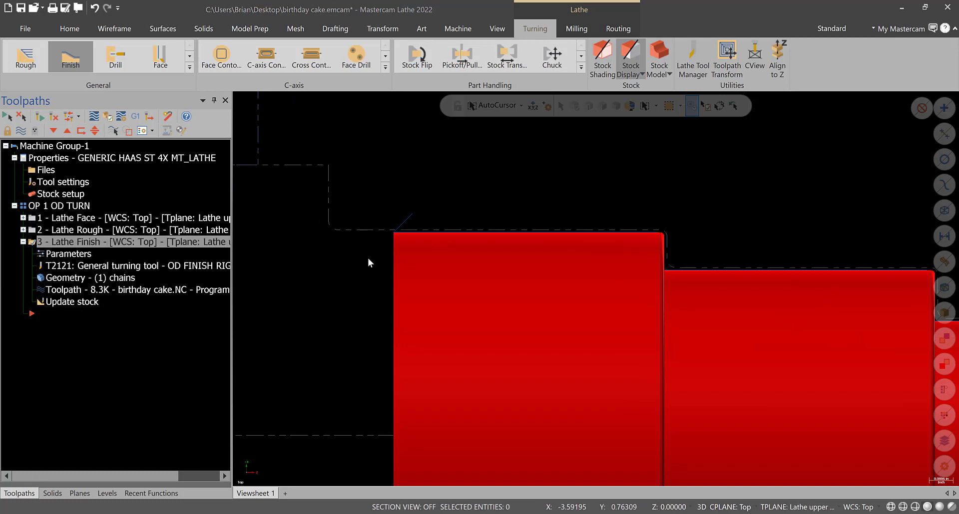
left_click(394, 354)
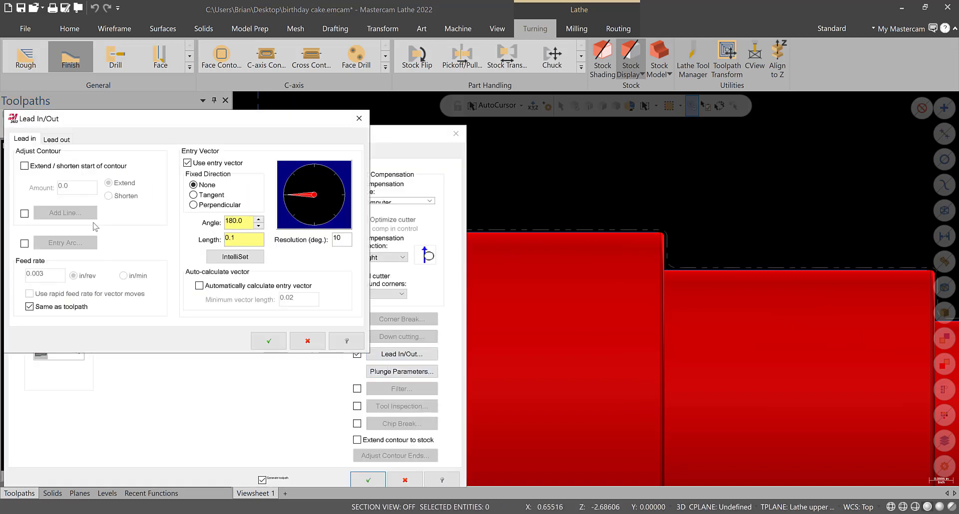
left_click(56, 139)
left_click(24, 165)
double_click(75, 186)
type("0.24")
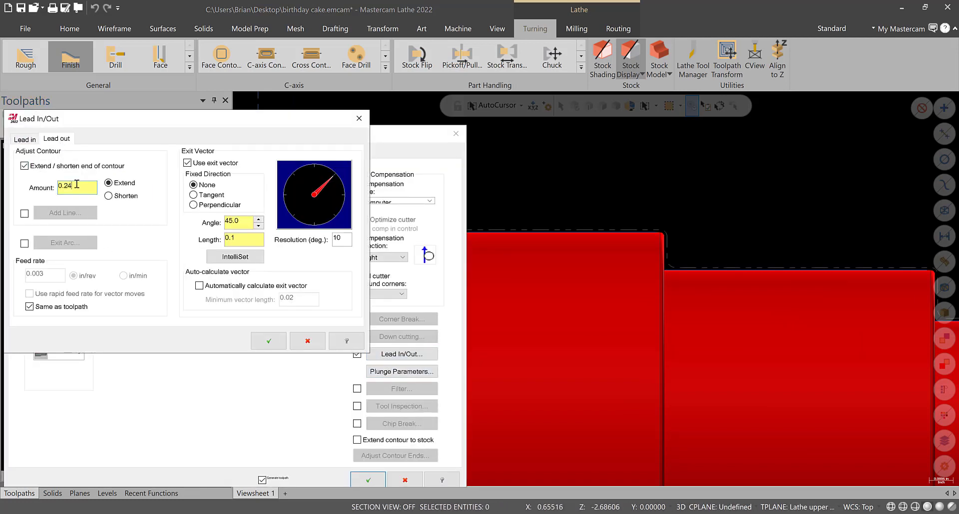
left_click(260, 342)
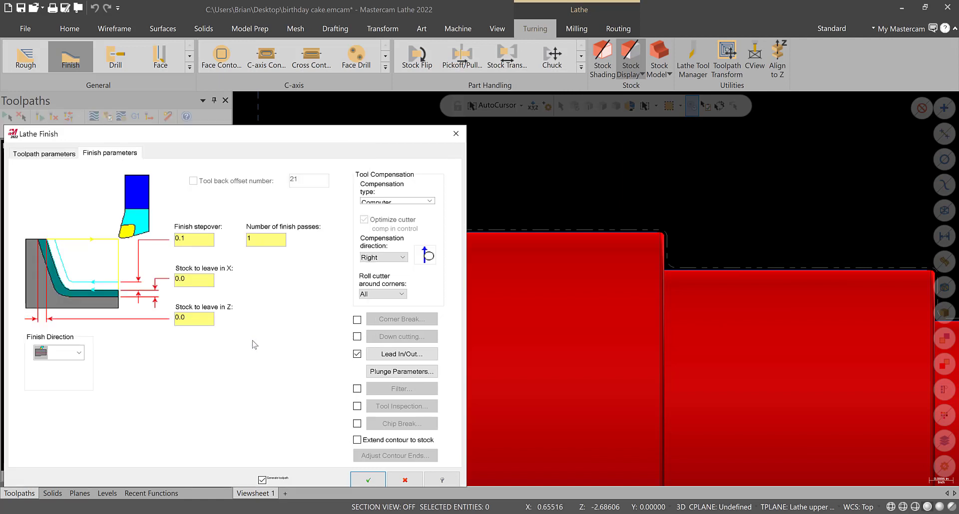
- Set the finishing tool's tool, station and offset numbers to 2 and regenerate the Lathe Finish toolpath
left_click(43, 153)
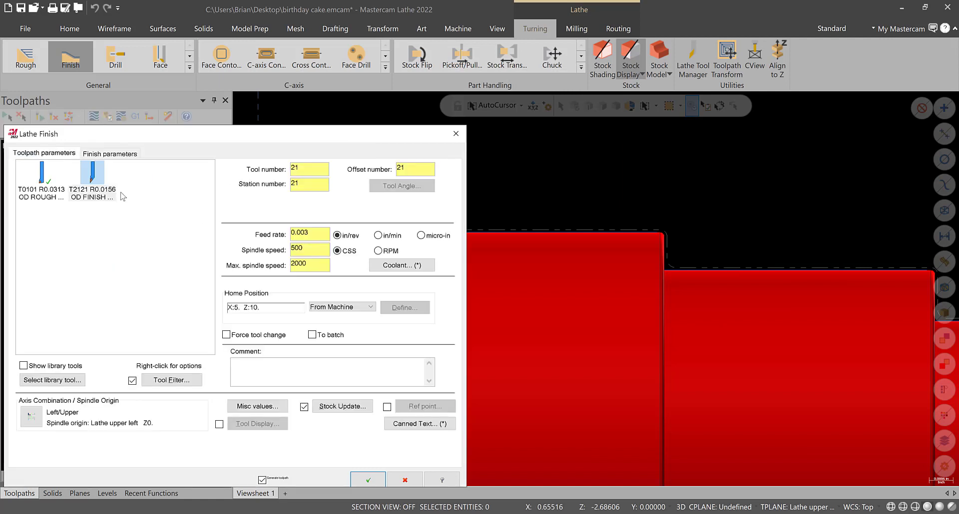
double_click(295, 168)
type("2")
key("Tab")
type("2")
double_click(307, 191)
type("2")
left_click(368, 480)
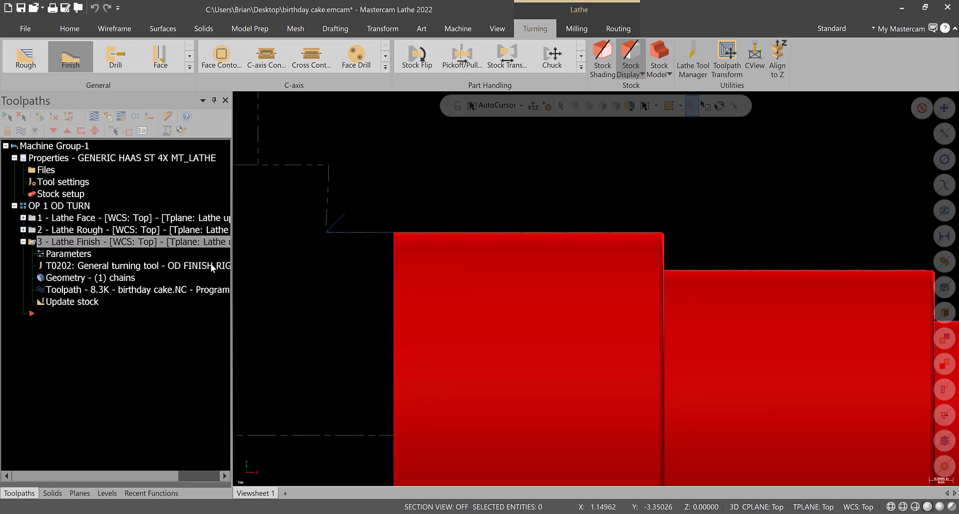
- Analyze the finish toolpath with the tool display at 100% opacity, examining the tool tip where the path ends near the stock shoulder
scroll(324, 228, "up", 6)
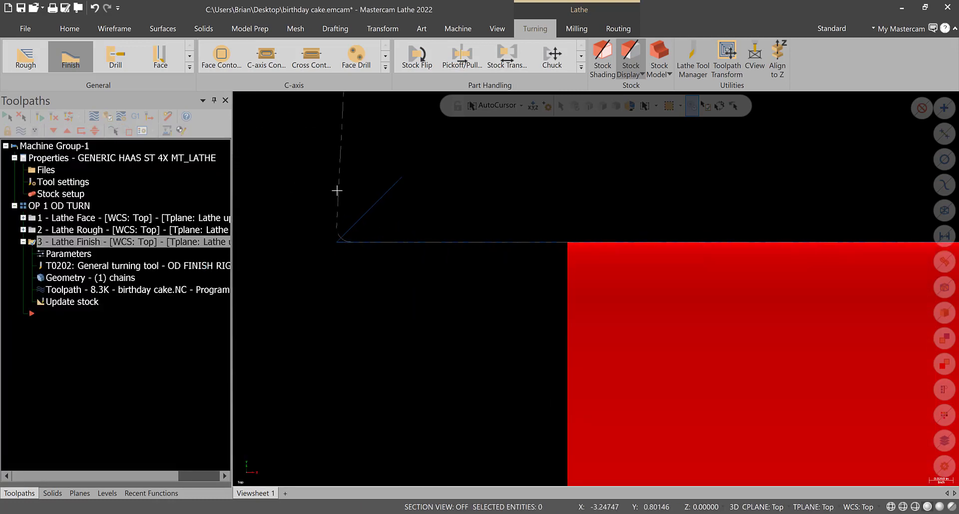
left_click(69, 28)
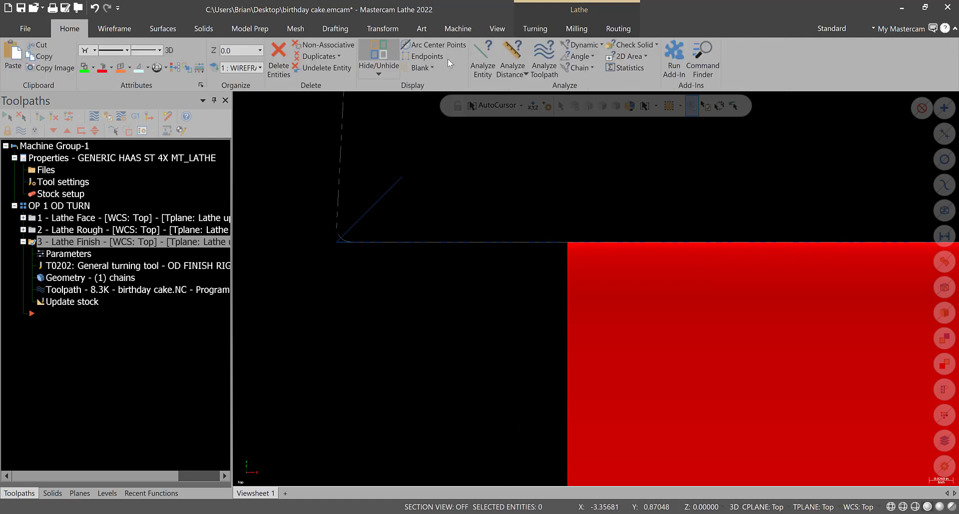
left_click(540, 54)
left_click_drag(40, 249, 261, 257)
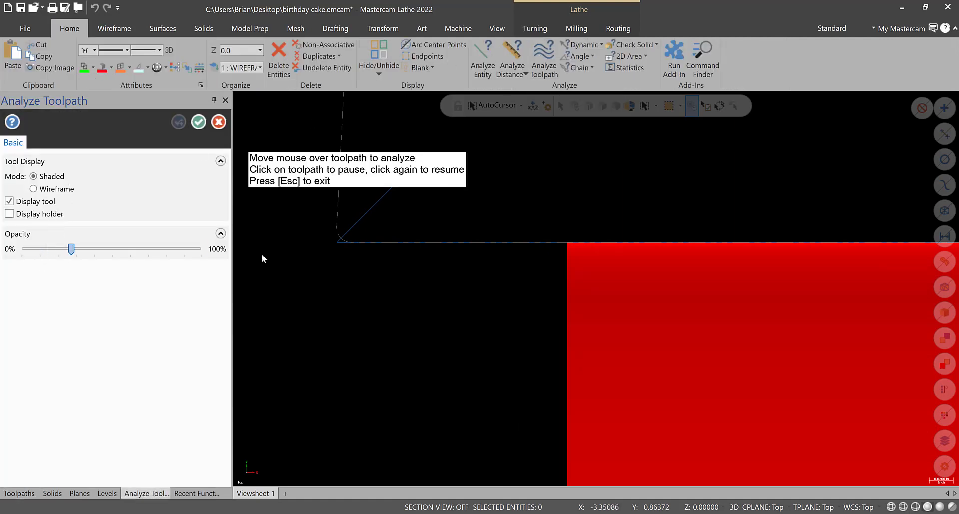
mouse_move(340, 246)
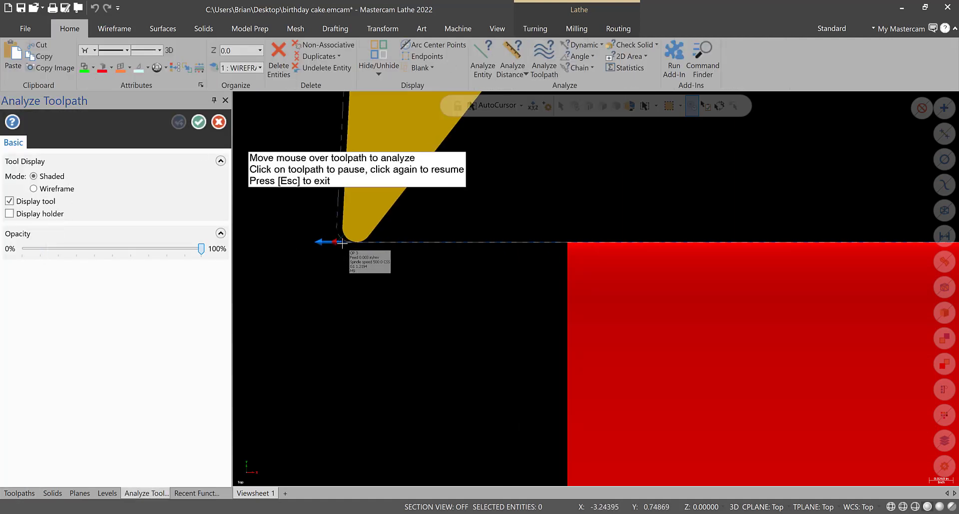
scroll(377, 265, "down", 1)
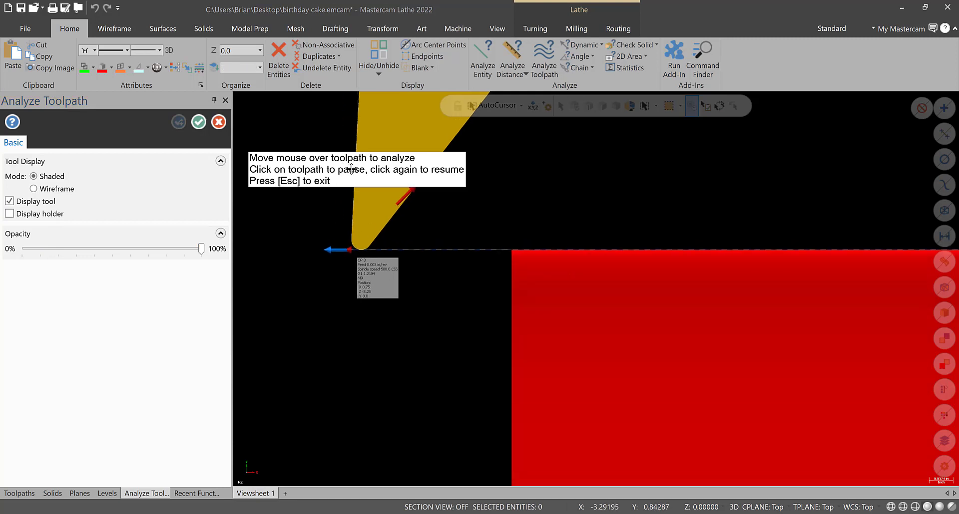
scroll(440, 225, "down", 1)
scroll(393, 135, "up", 3)
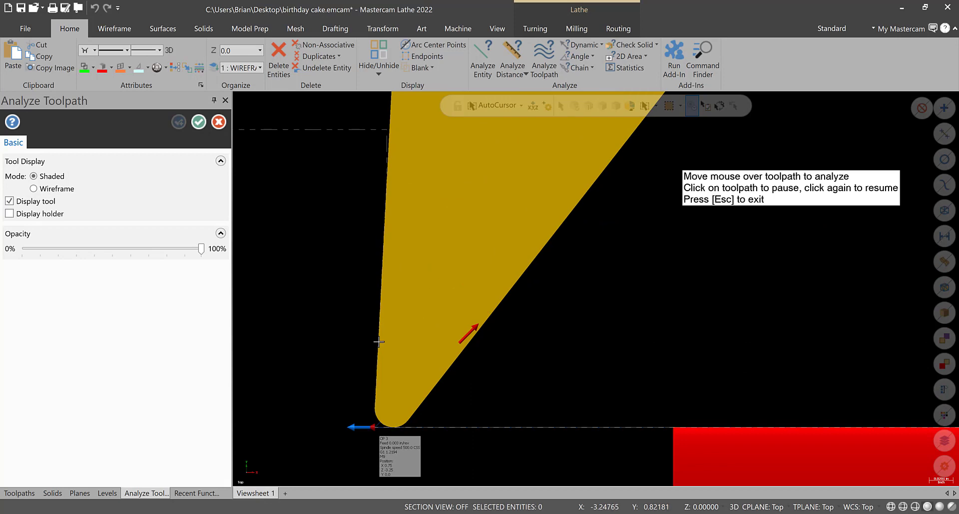
scroll(400, 334, "down", 5)
scroll(402, 333, "up", 1)
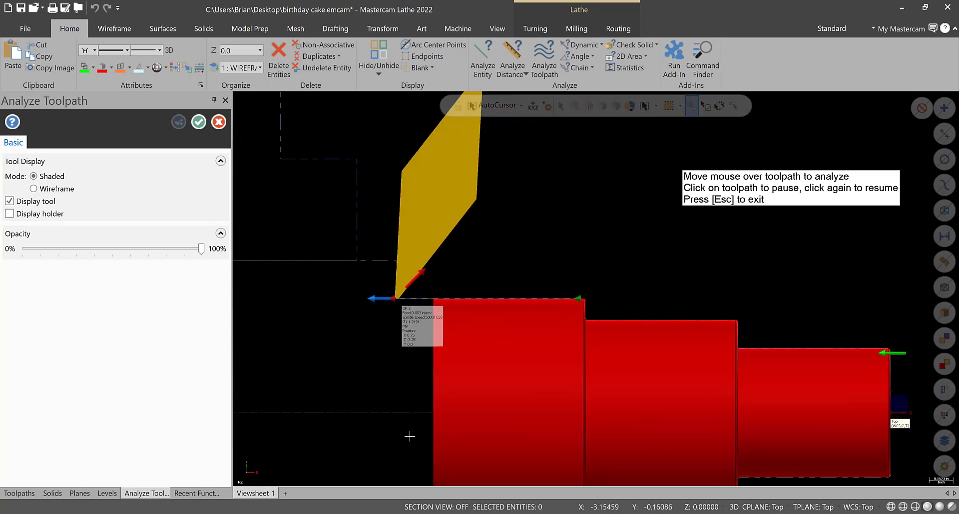
left_click(218, 121)
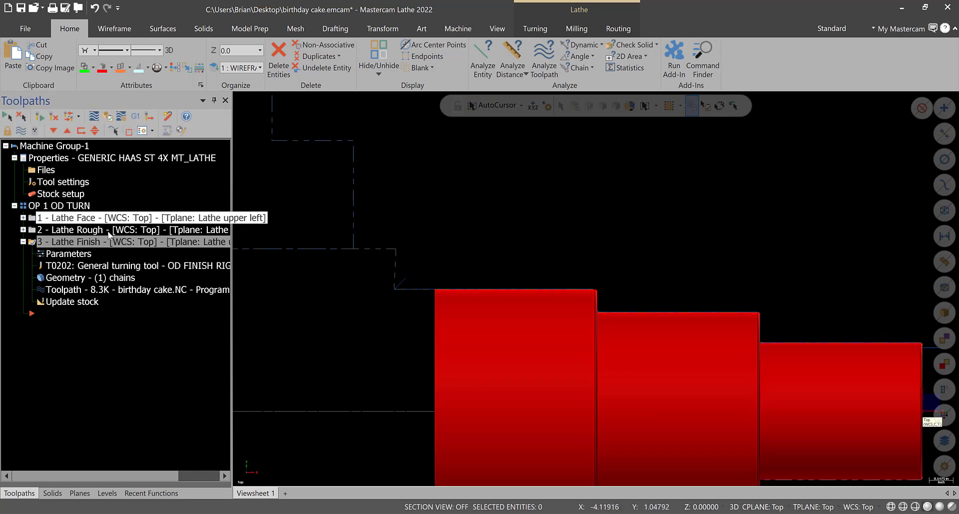
- Set the Lathe Finish lead-out extension amount to 0.24 and regenerate the toolpath
left_click(226, 255)
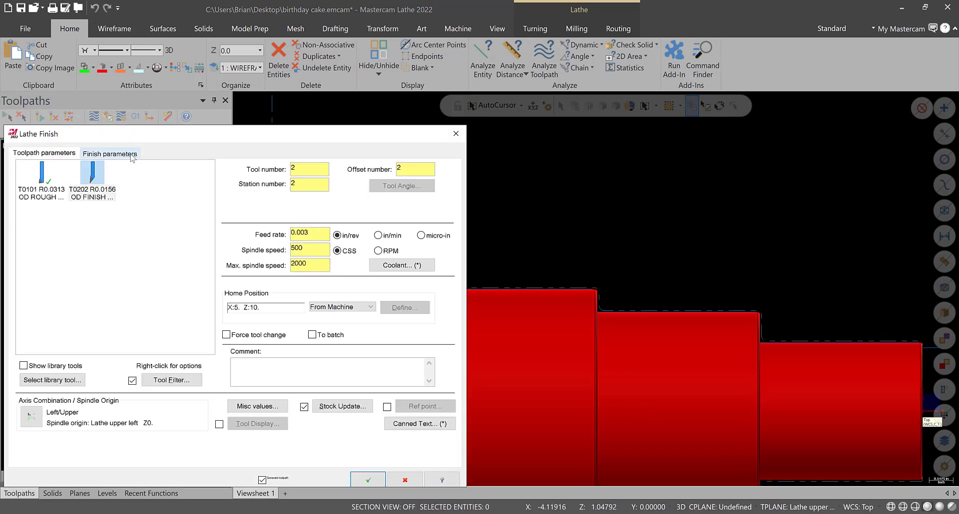
left_click(110, 153)
left_click(383, 355)
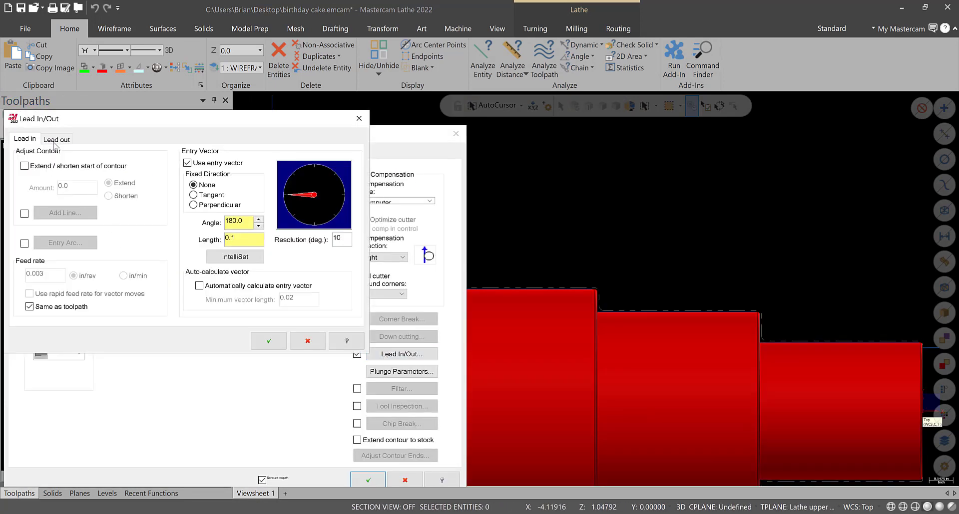
left_click(56, 140)
double_click(74, 186)
type("0.24")
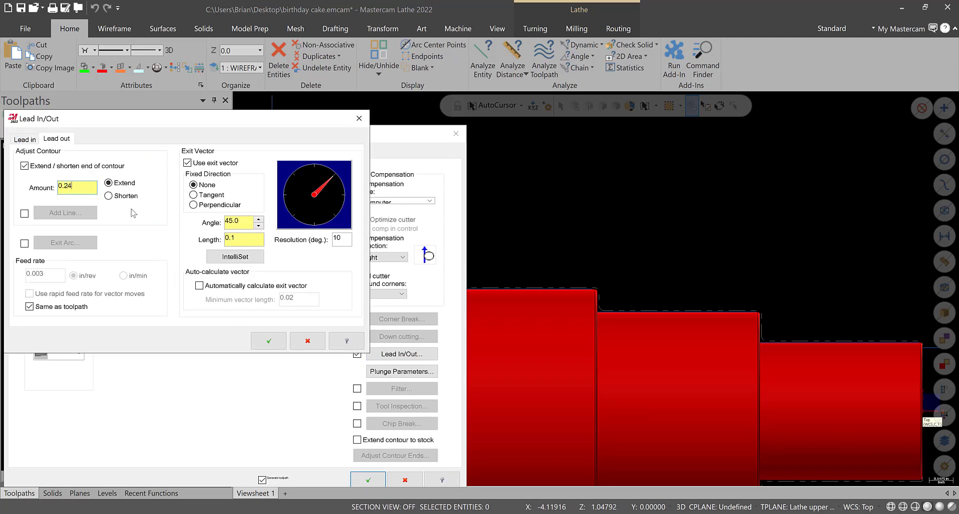
left_click(268, 341)
left_click(368, 480)
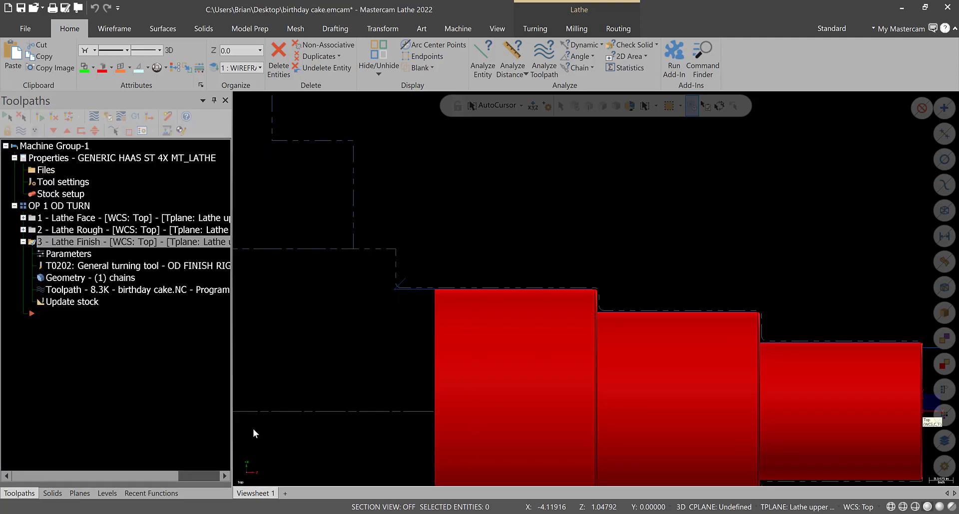
- Analyze the regenerated finish toolpath at about 90% tool opacity, examining the insert's clearance from the stock shoulder at the lead-out
left_click(538, 52)
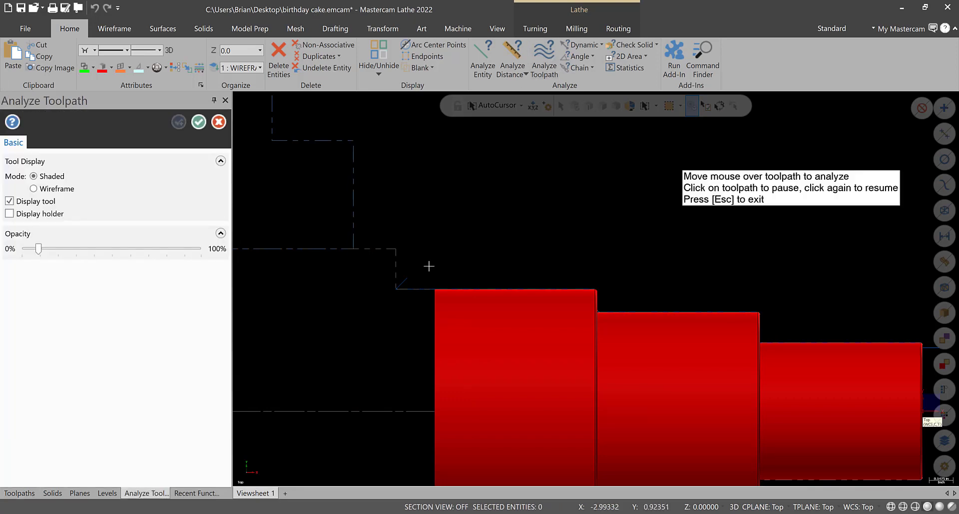
scroll(395, 286, "up", 3)
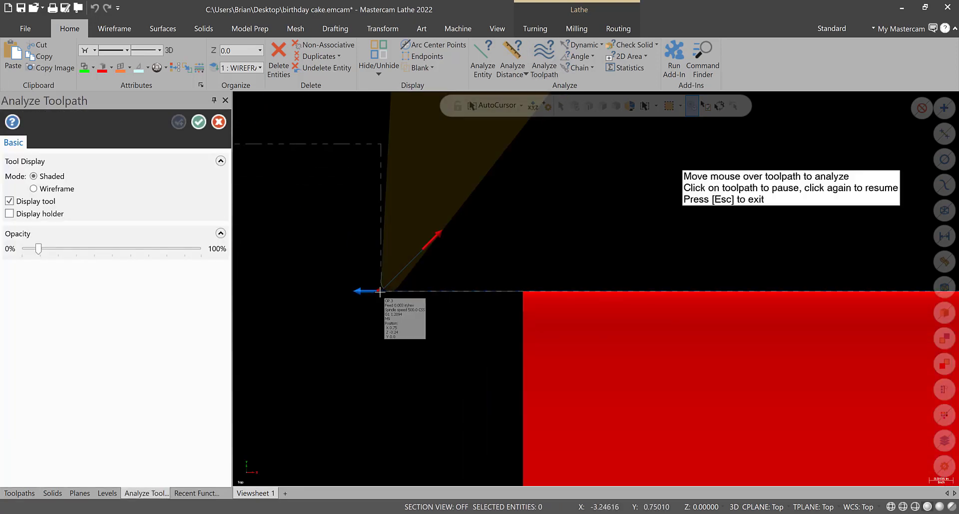
left_click_drag(38, 249, 184, 248)
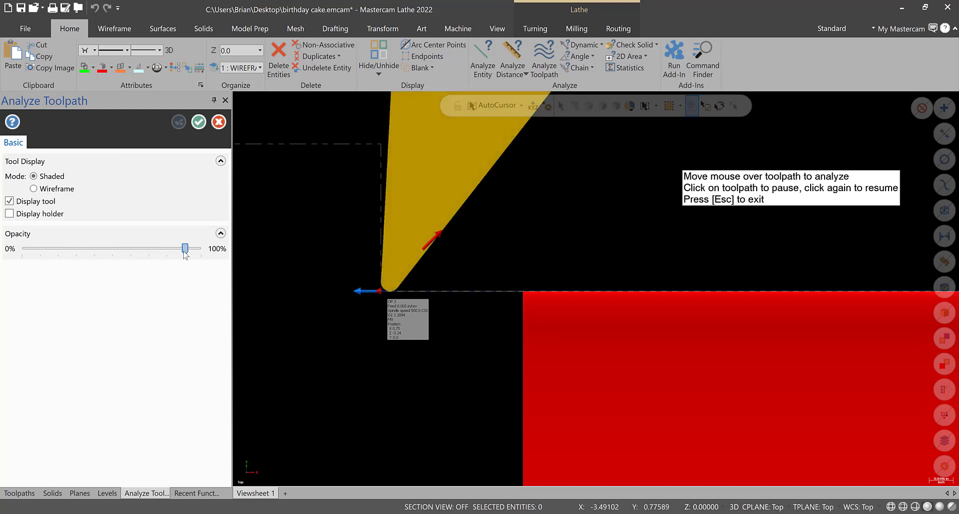
scroll(350, 290, "up", 4)
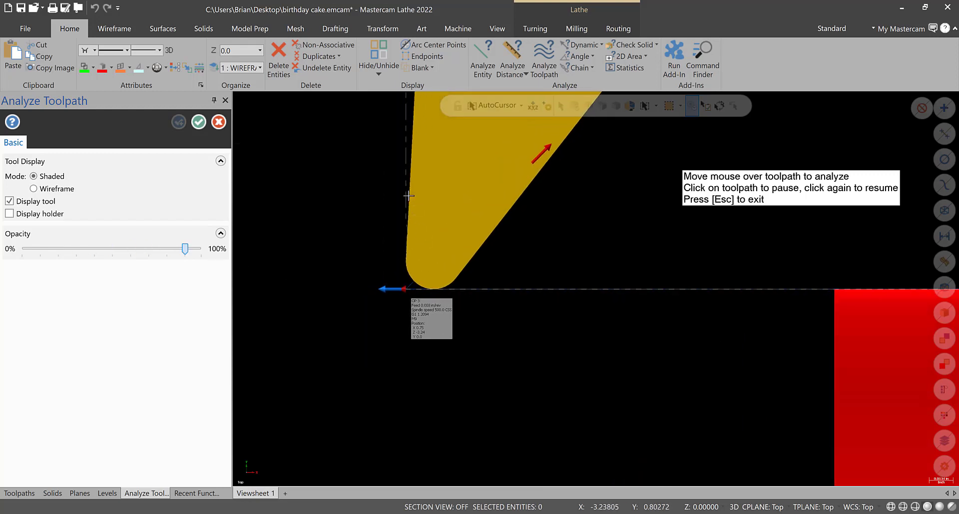
scroll(410, 199, "up", 2)
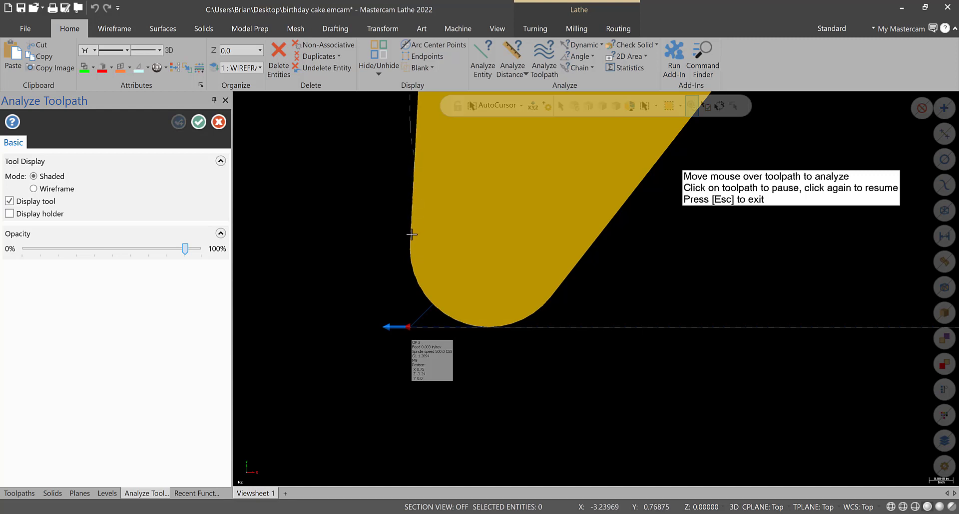
scroll(409, 277, "down", 4)
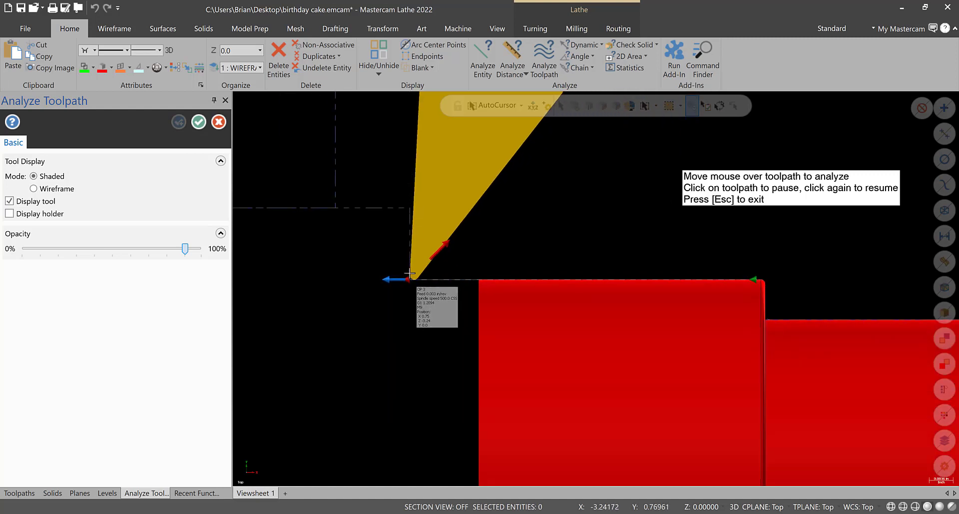
left_click(216, 122)
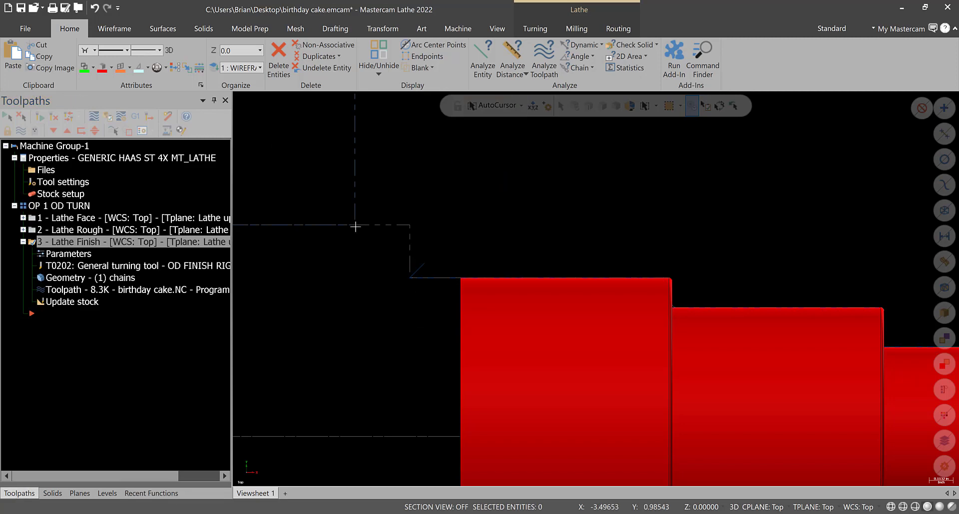
scroll(359, 220, "down", 3)
scroll(488, 300, "up", 2)
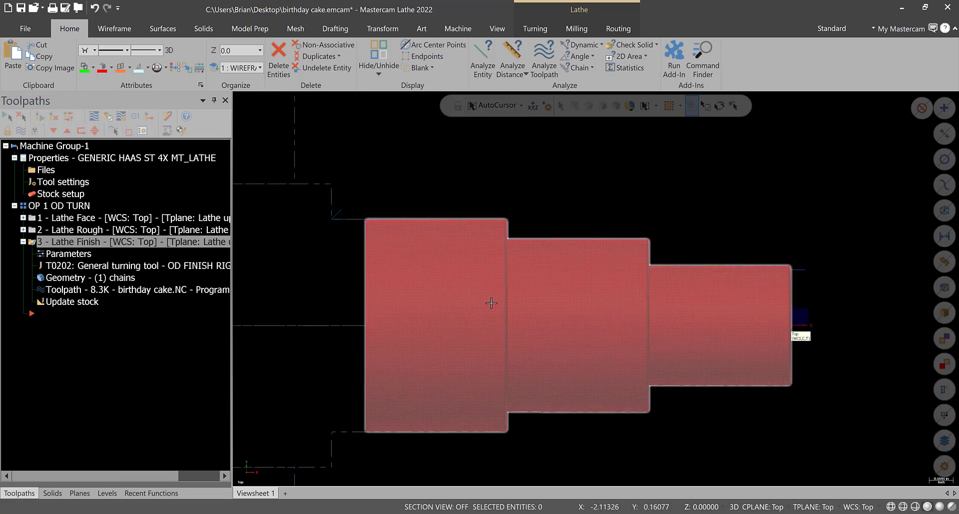
scroll(865, 370, "down", 1)
scroll(895, 401, "up", 2)
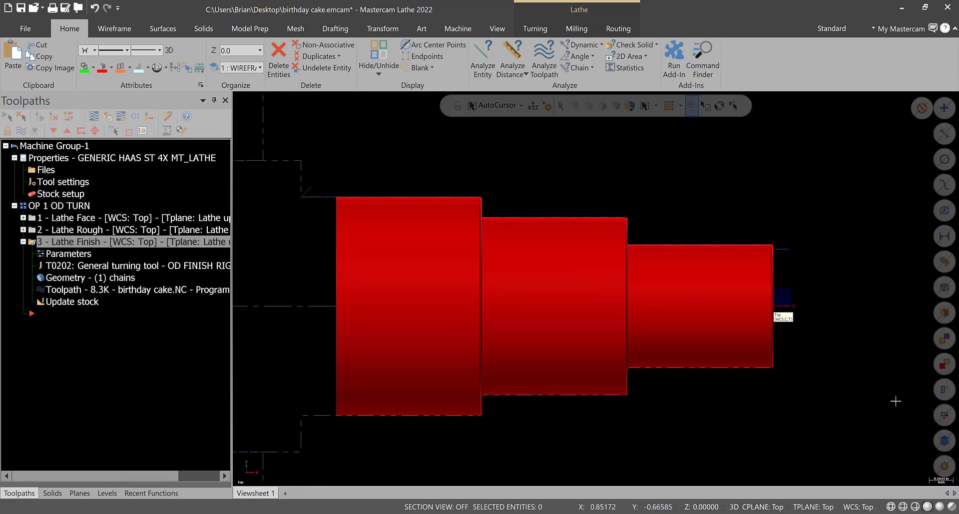
scroll(879, 225, "up", 3)
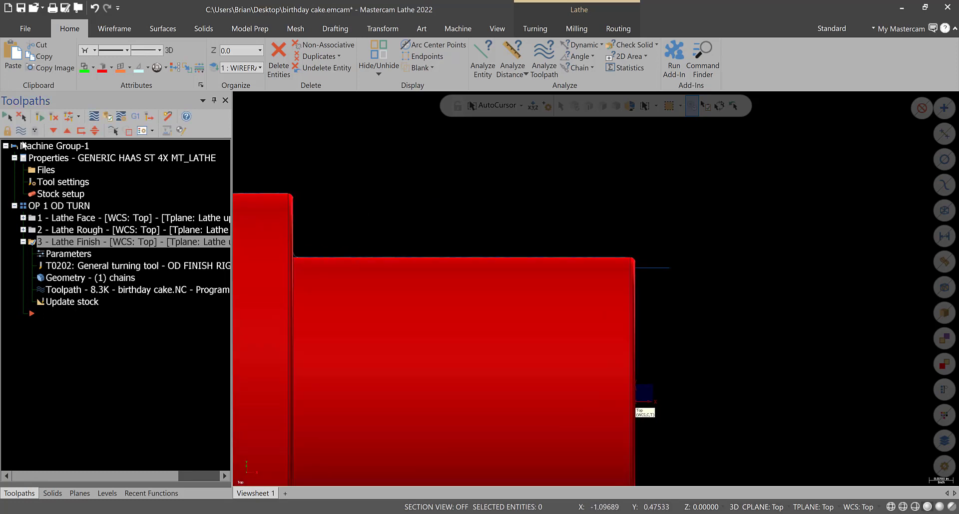
scroll(684, 312, "up", 2)
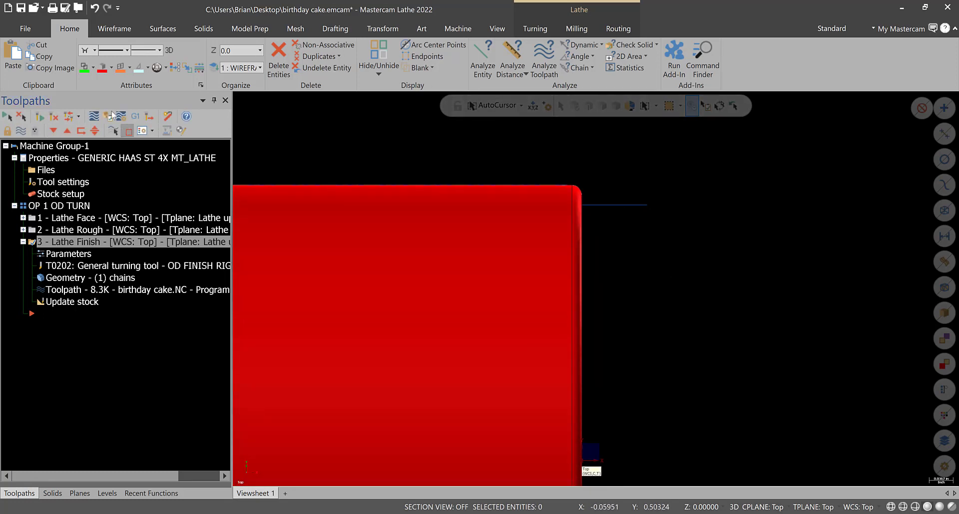
- Backplot the Lathe Finish toolpath at reduced playback speed, examining the insert's clearance at the front fillet and its travel along the smallest diameter
left_click(112, 116)
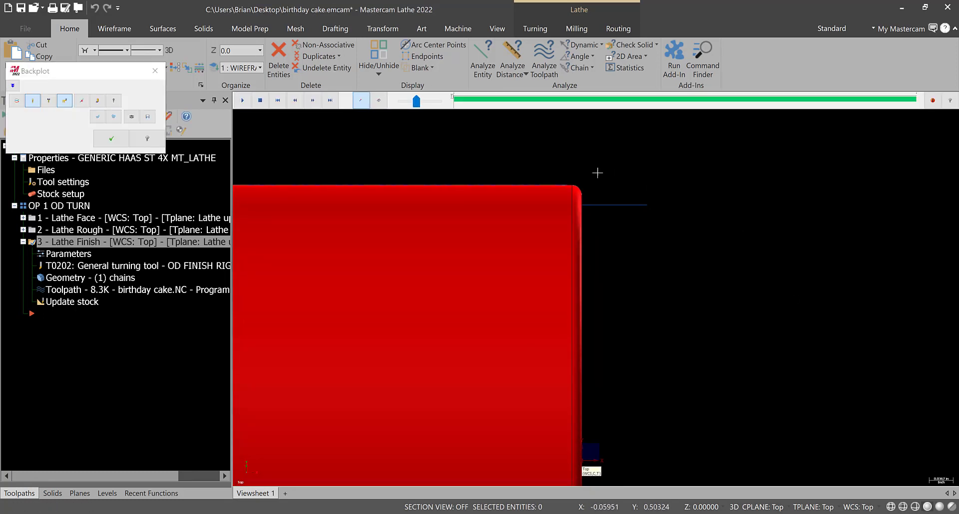
scroll(597, 173, "up", 2)
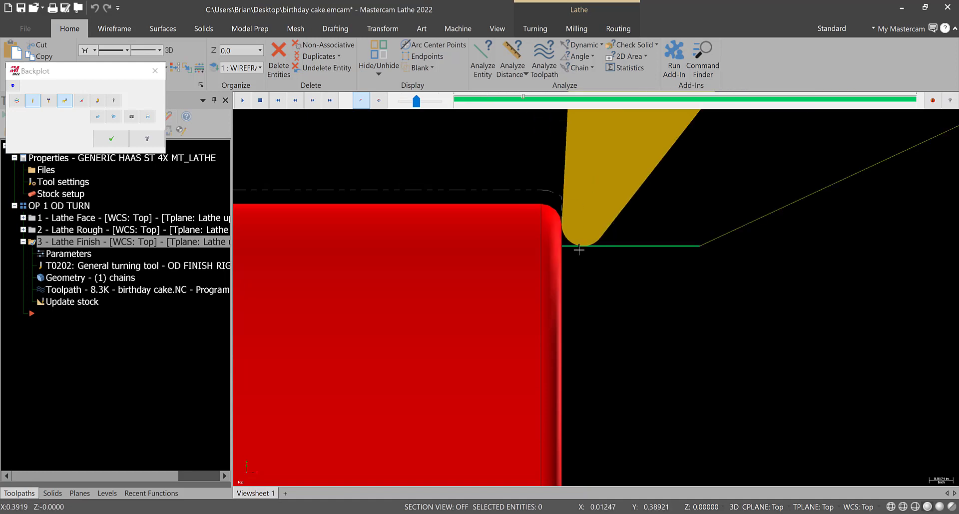
scroll(579, 250, "up", 3)
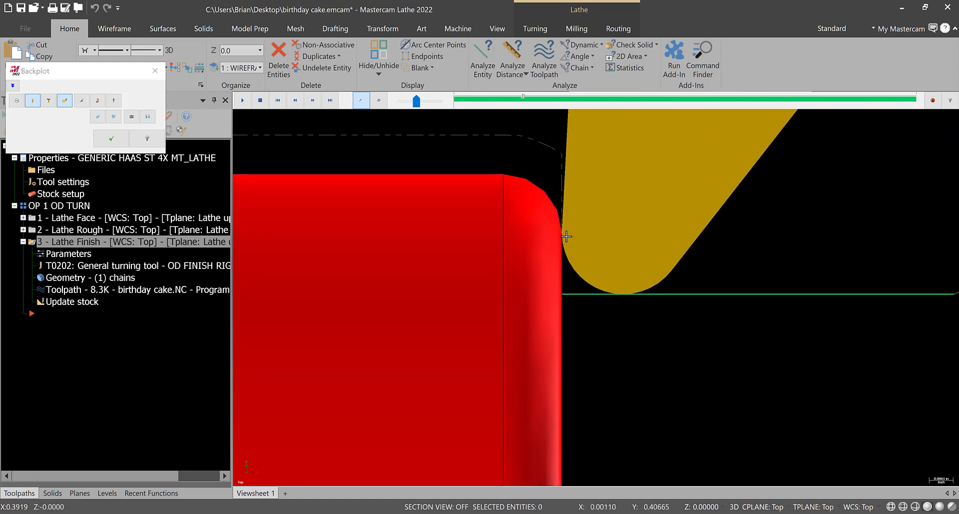
scroll(455, 150, "down", 2)
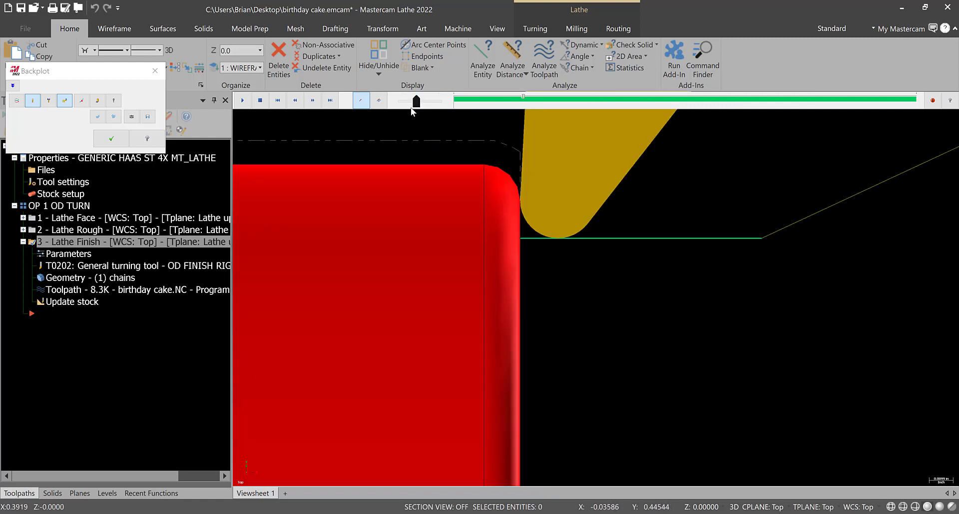
left_click_drag(414, 102, 401, 102)
left_click(413, 102)
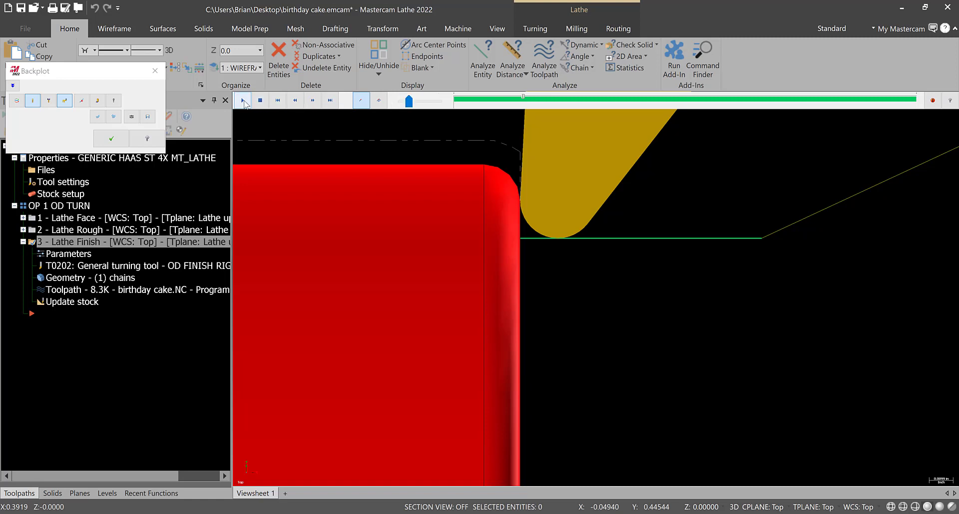
scroll(579, 307, "down", 5)
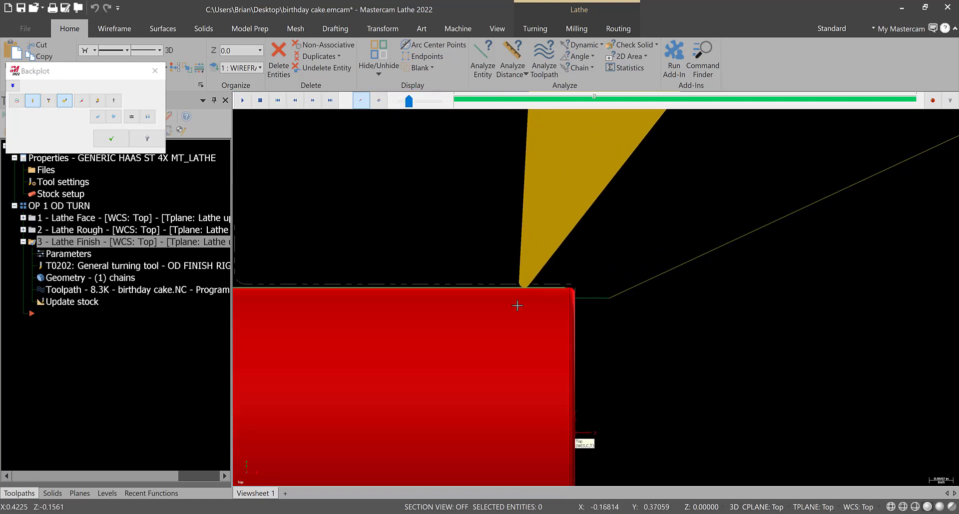
left_click(149, 74)
- Create a Lathe Cutoff operation with its boundary point at -3.015, .75, 0, just behind the part's back face
scroll(599, 297, "up", 3)
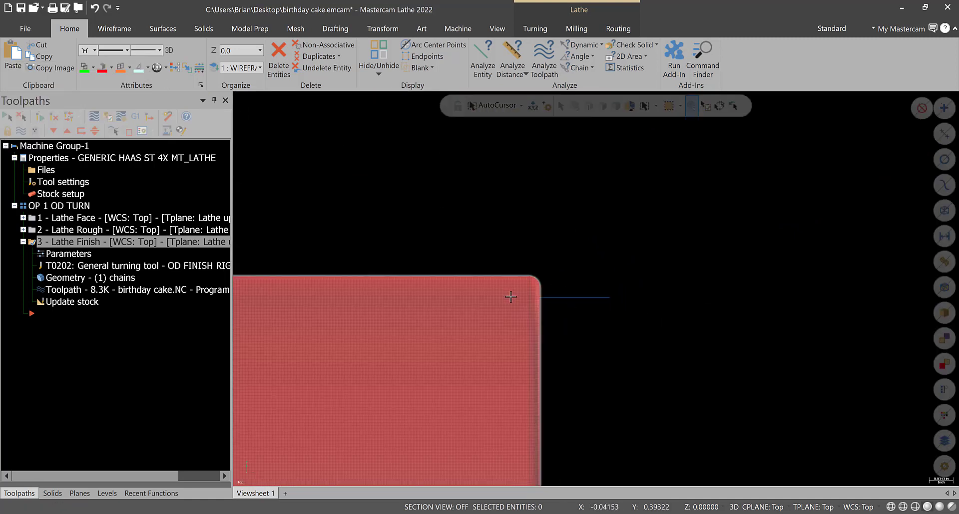
scroll(549, 298, "down", 5)
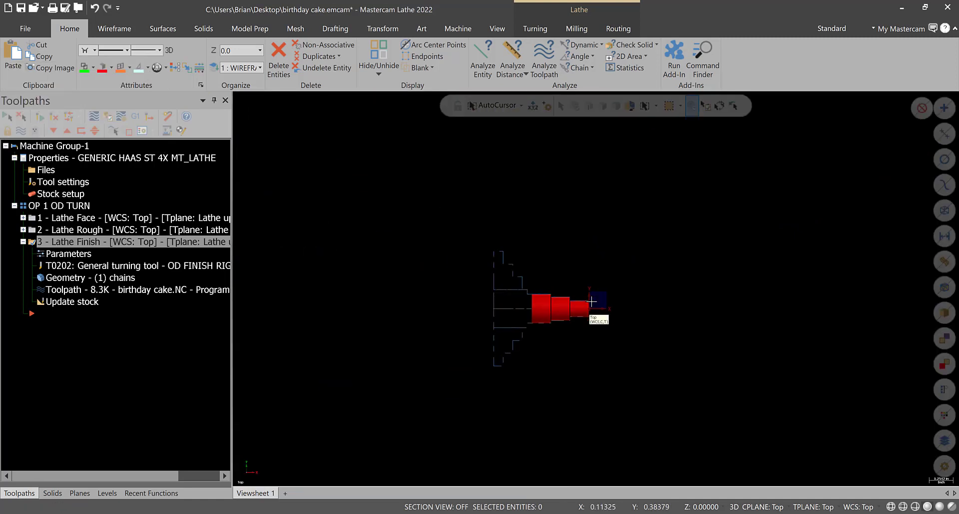
scroll(591, 301, "up", 5)
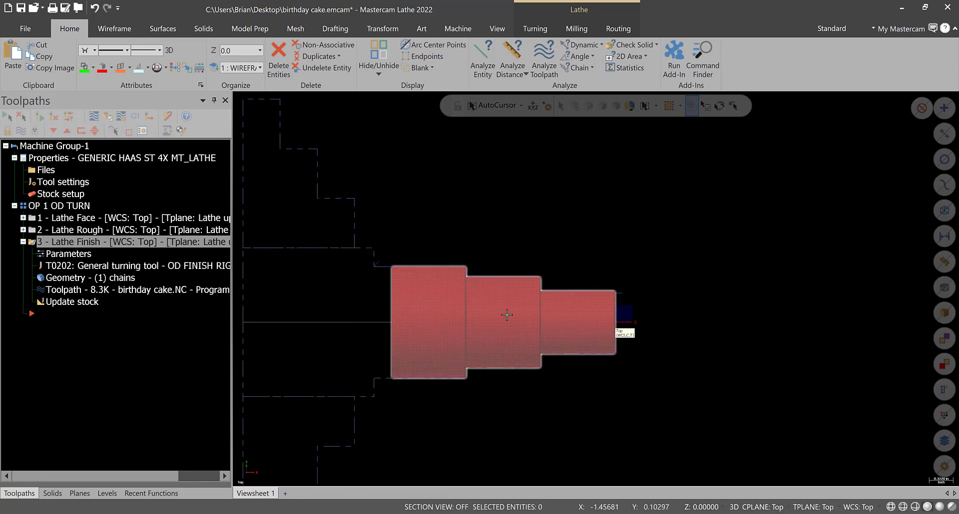
scroll(507, 314, "up", 1)
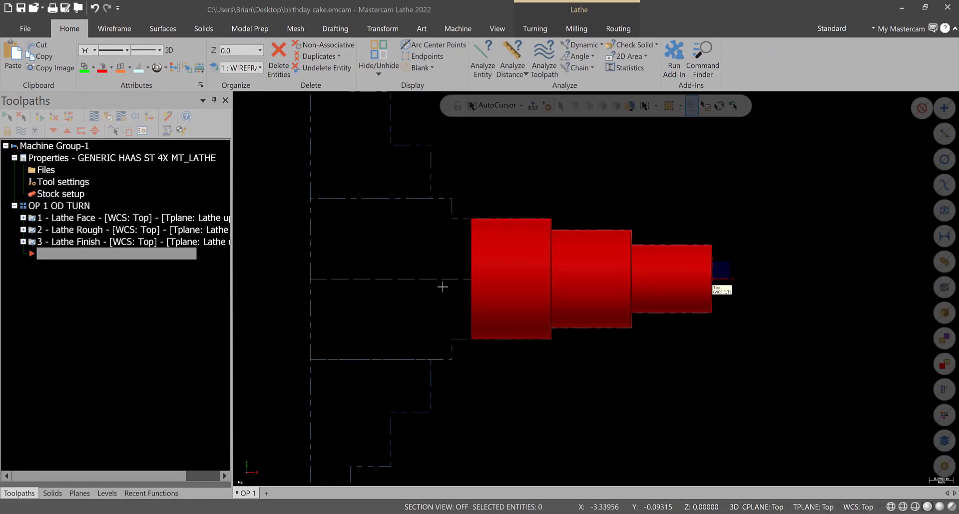
left_click(539, 31)
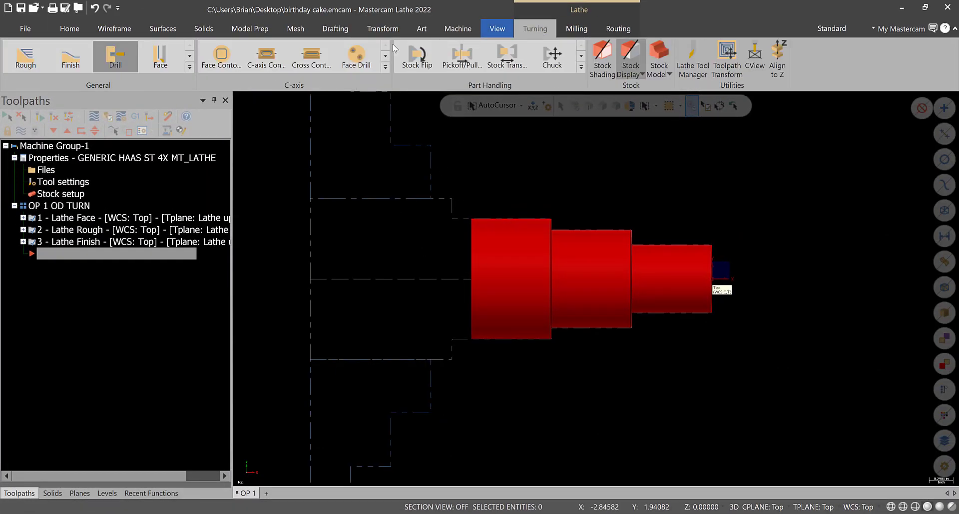
left_click(192, 70)
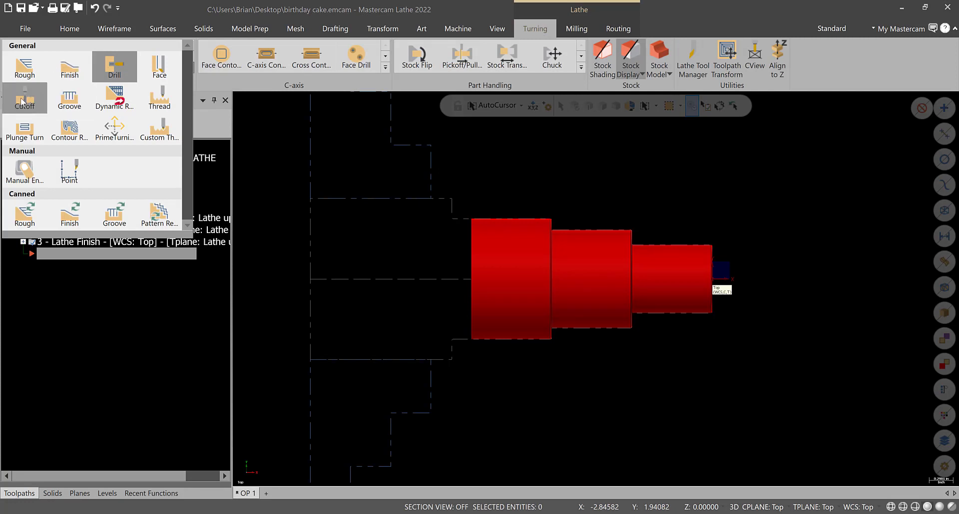
left_click(25, 97)
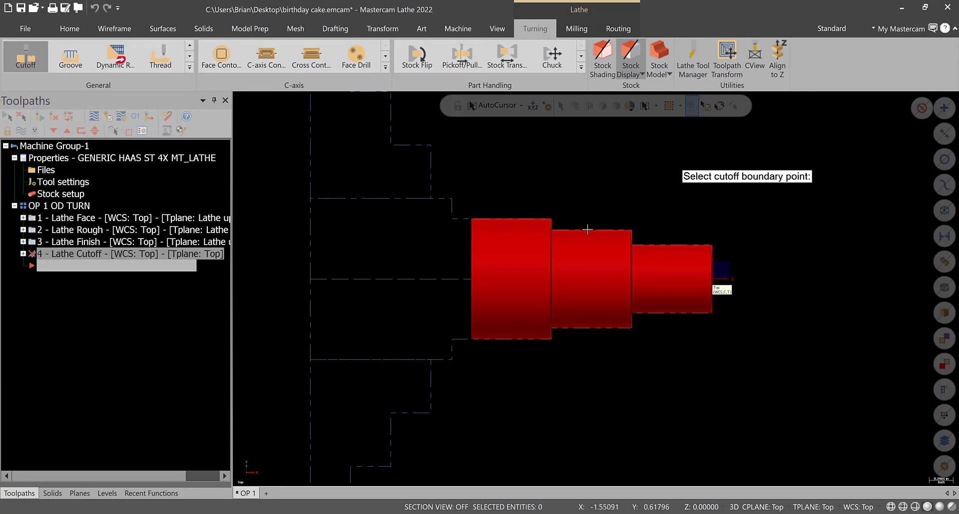
scroll(458, 218, "up", 5)
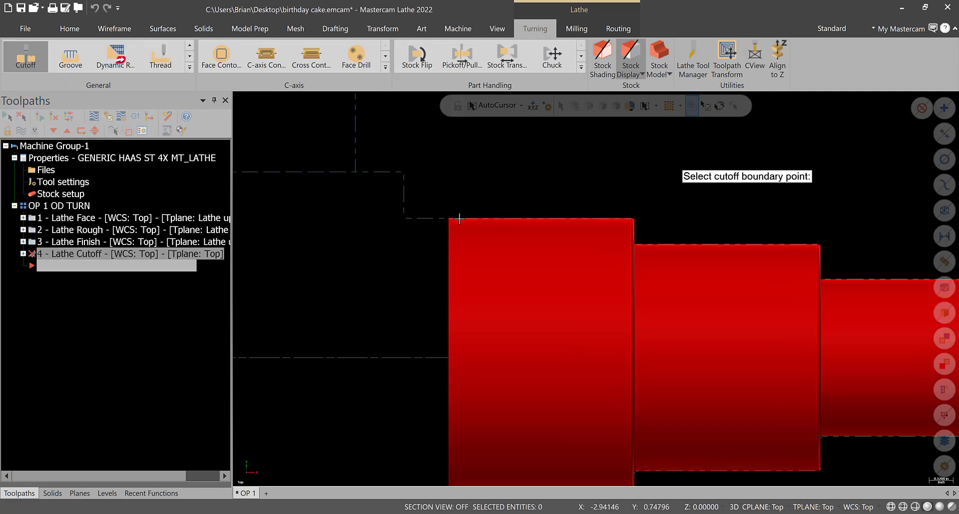
middle_click_drag(418, 403, 483, 282)
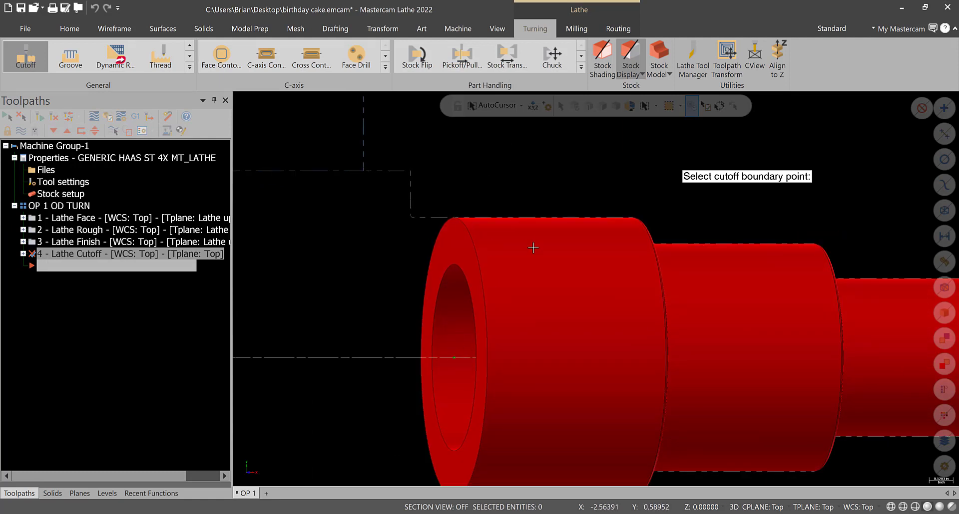
mouse_move(533, 249)
middle_mouse_down()
mouse_move(494, 251)
mouse_move(550, 248)
middle_mouse_up()
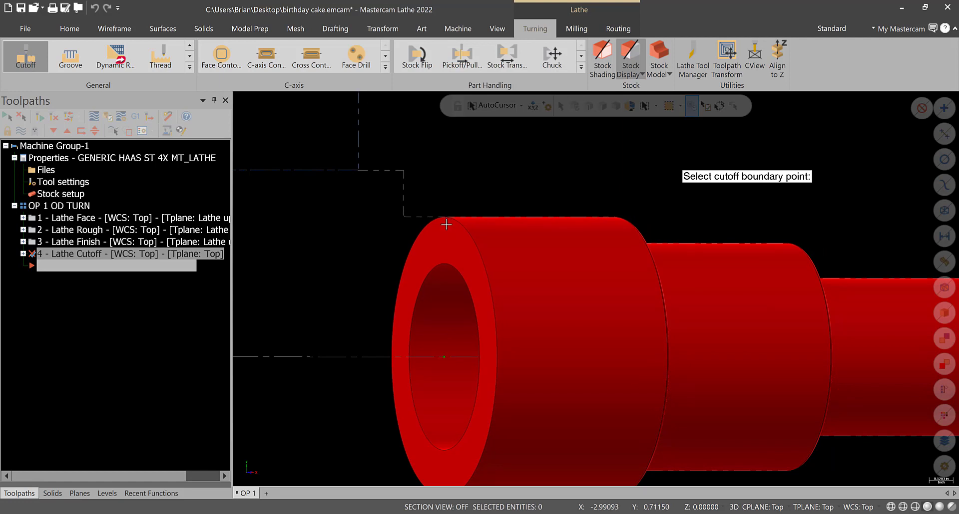
key("space")
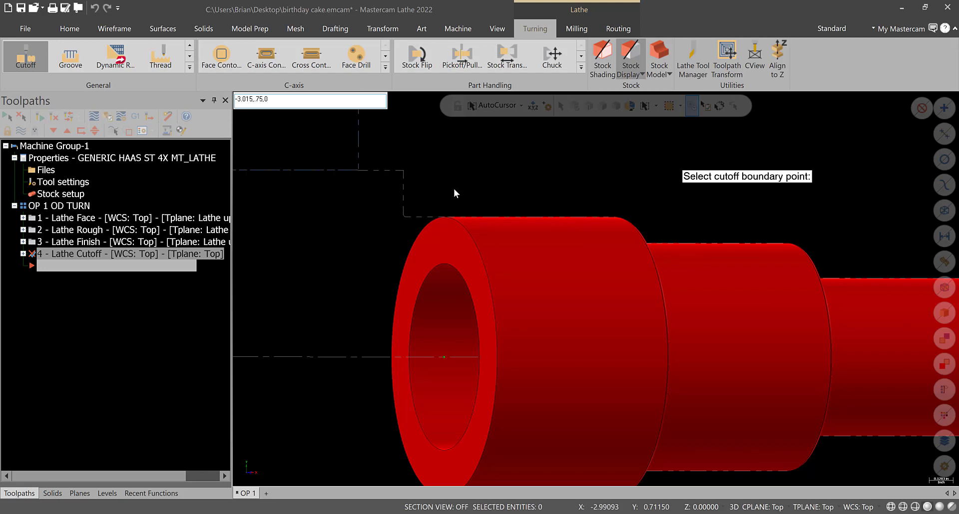
key("Return")
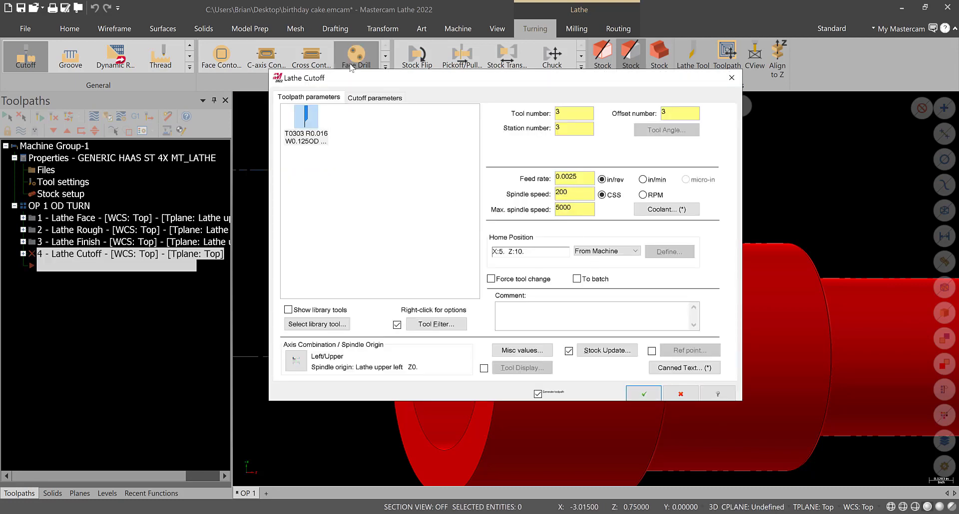
- Set the view to Top and examine the cutoff boundary point's position relative to the part's back edge
left_click_drag(558, 78, 931, 124)
scroll(354, 167, "up", 4)
right_click(354, 167)
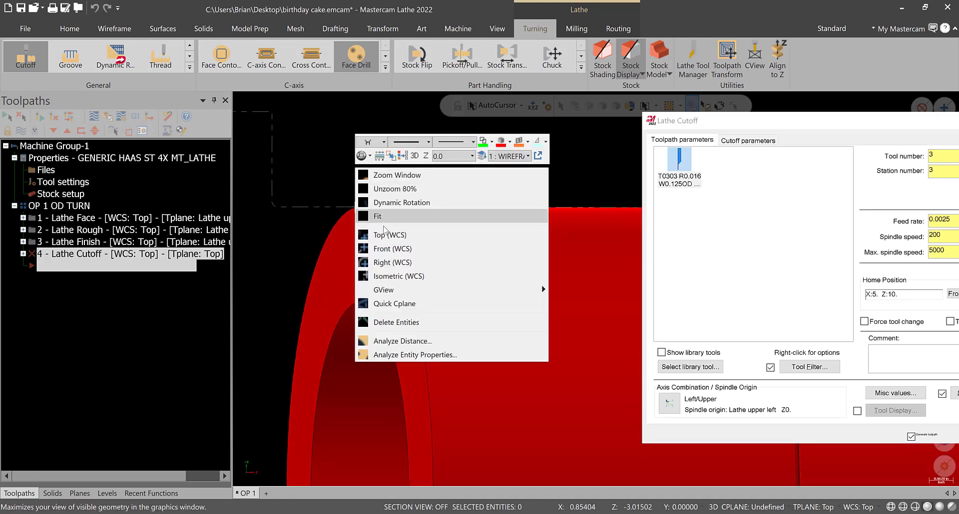
left_click(390, 231)
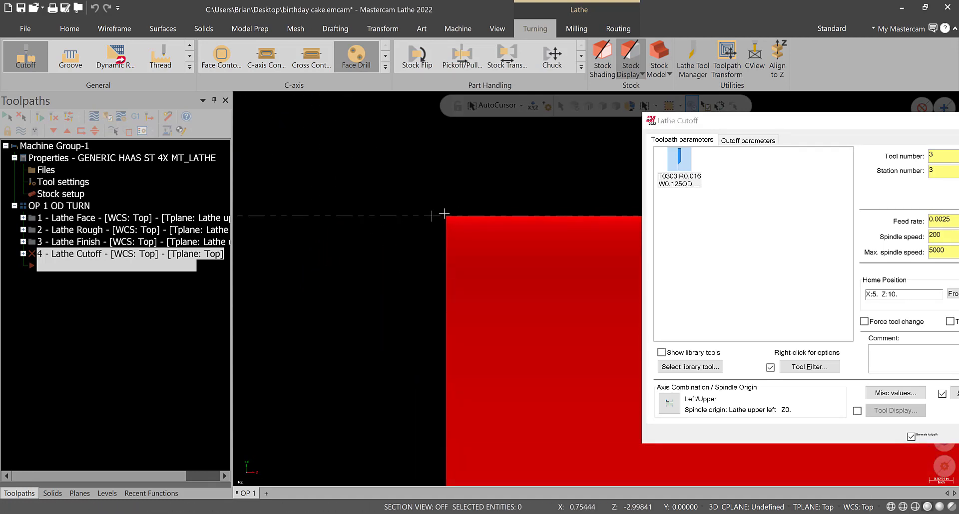
- Load the lathe_inch tool library as the source for selecting the cutoff tool
left_click_drag(785, 123, 313, 56)
left_click(248, 306)
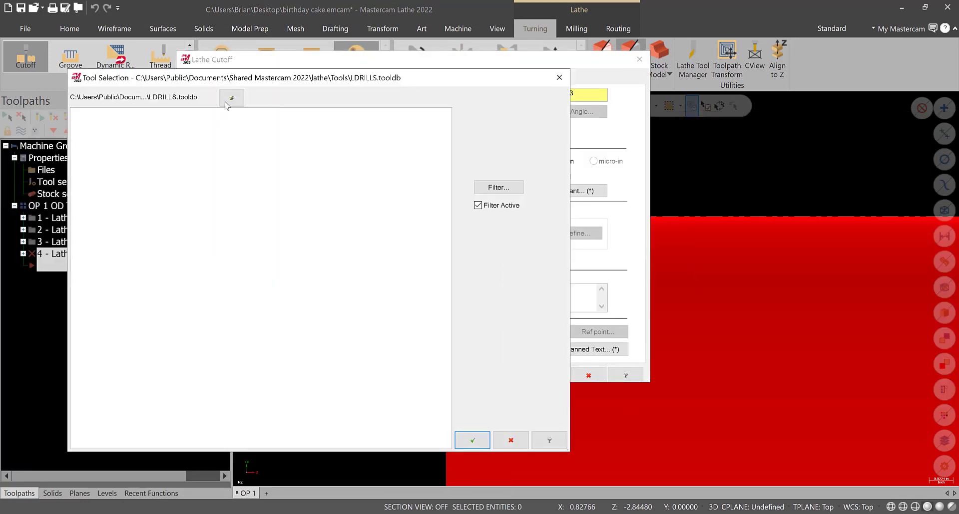
left_click(225, 102)
scroll(306, 213, "down", 12)
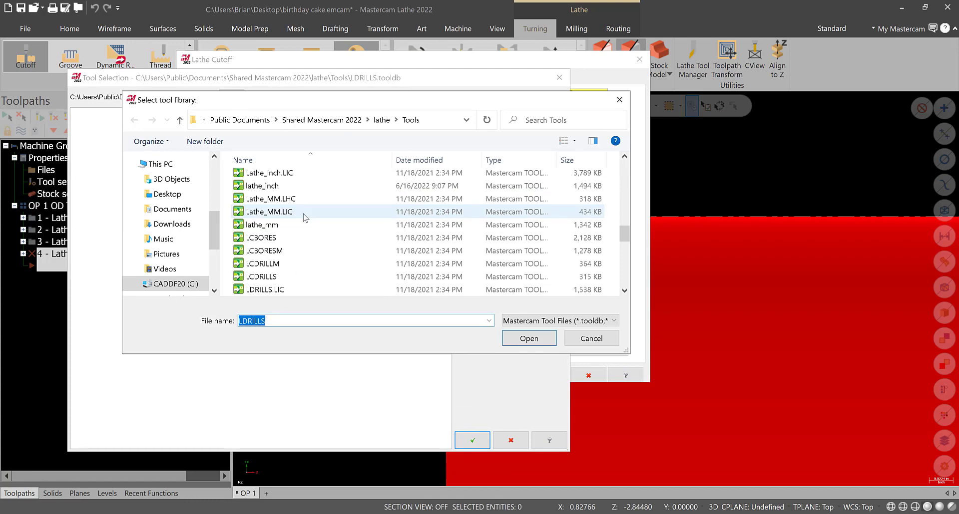
scroll(289, 220, "up", 6)
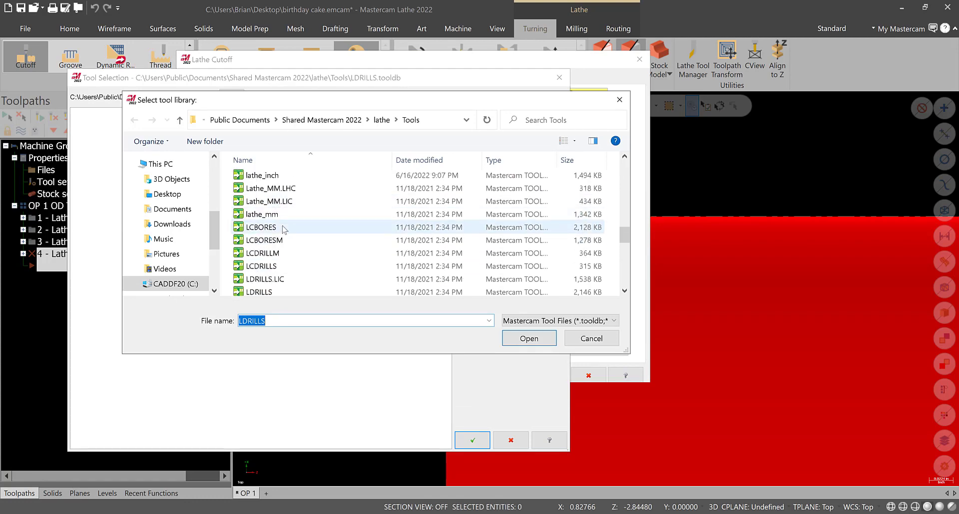
scroll(288, 219, "up", 1)
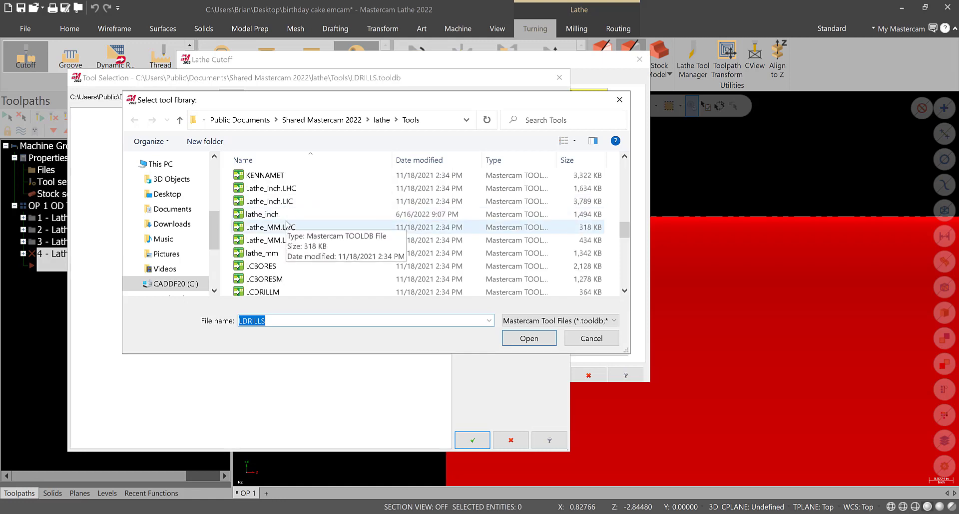
left_click(289, 218)
left_click(529, 339)
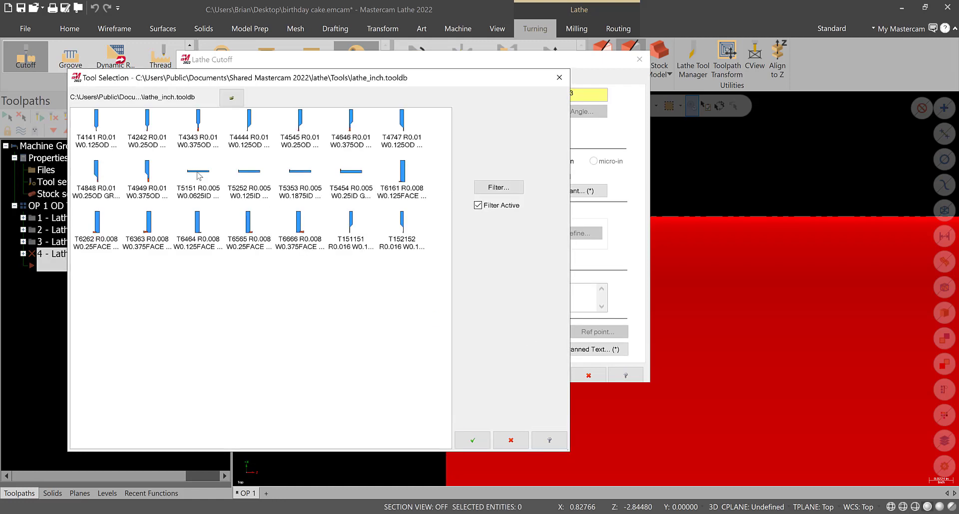
- Add the library tool T151151 OD CUTOFF RIGHT to the operation and delete this duplicate, keeping T0303
left_click(332, 263)
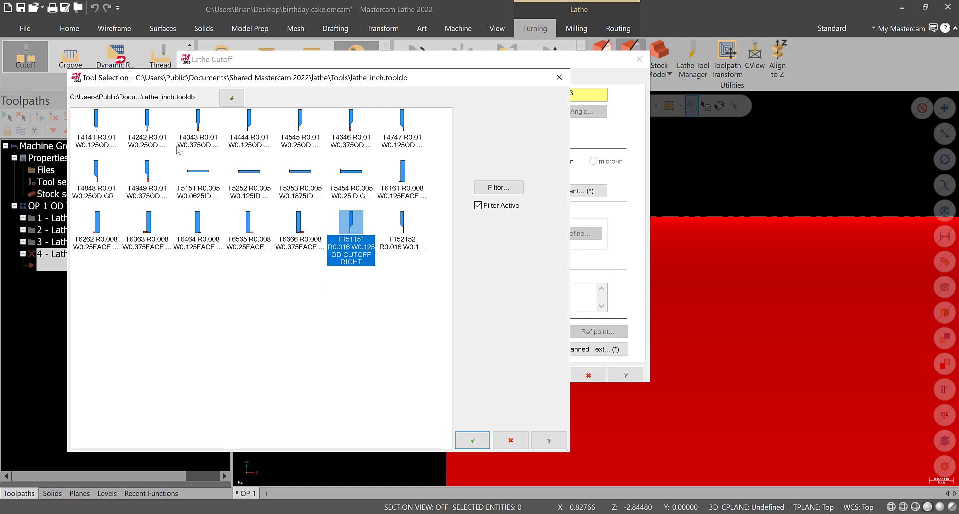
mouse_move(178, 150)
left_click(477, 446)
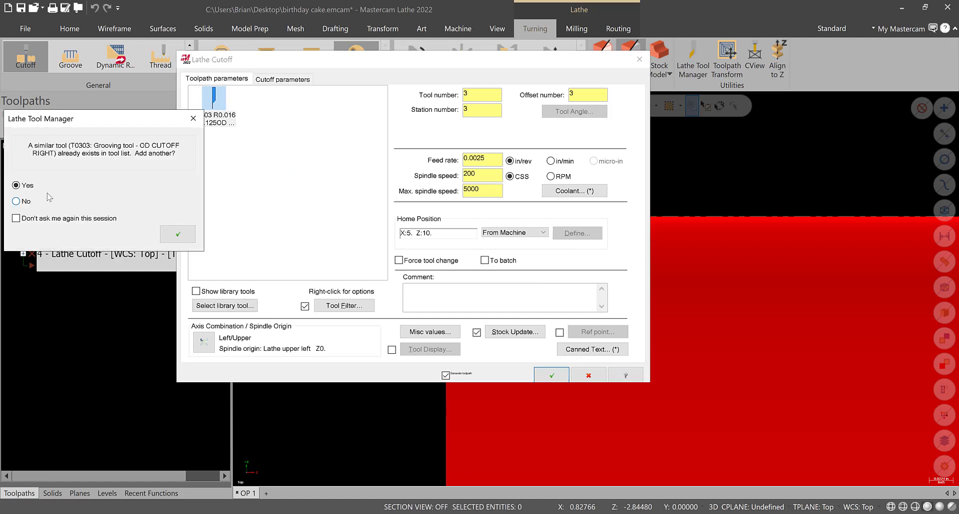
left_click(193, 119)
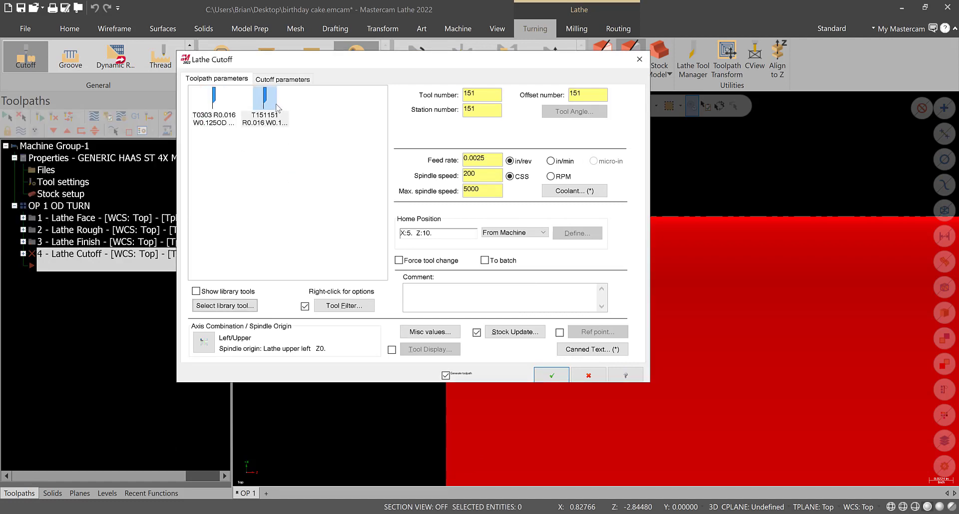
key("Delete")
left_click(393, 249)
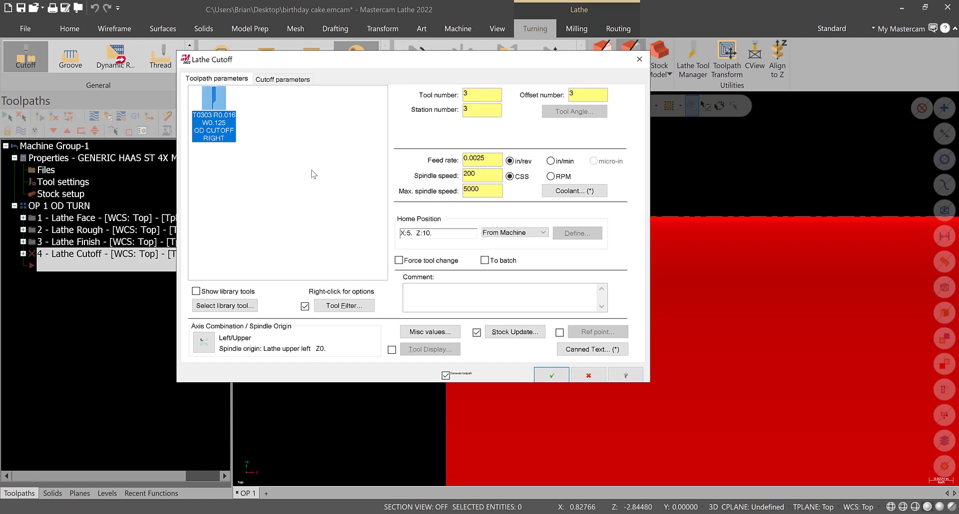
- Set the cutoff's maximum spindle speed to 1000 and its stock update to keep the separated piece
left_click(490, 160)
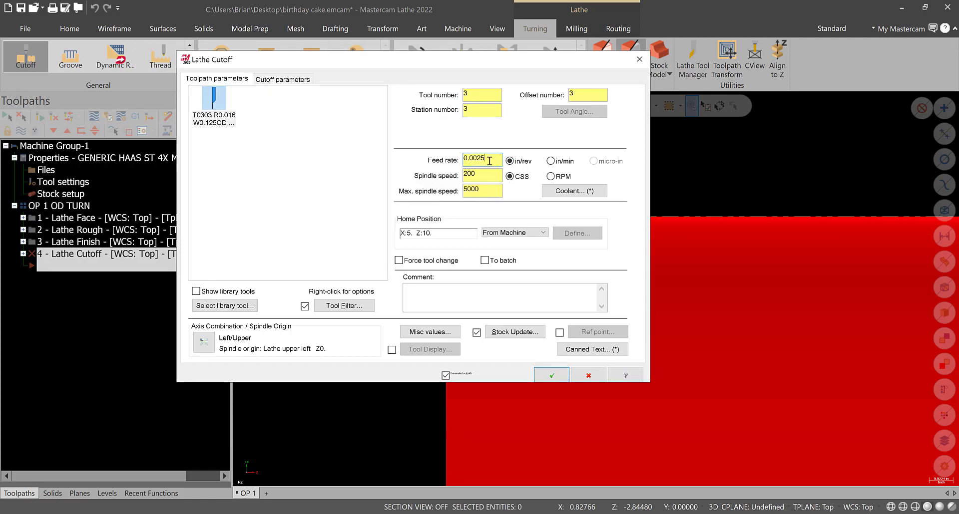
left_click(490, 175)
double_click(491, 187)
type("100")
left_click(513, 333)
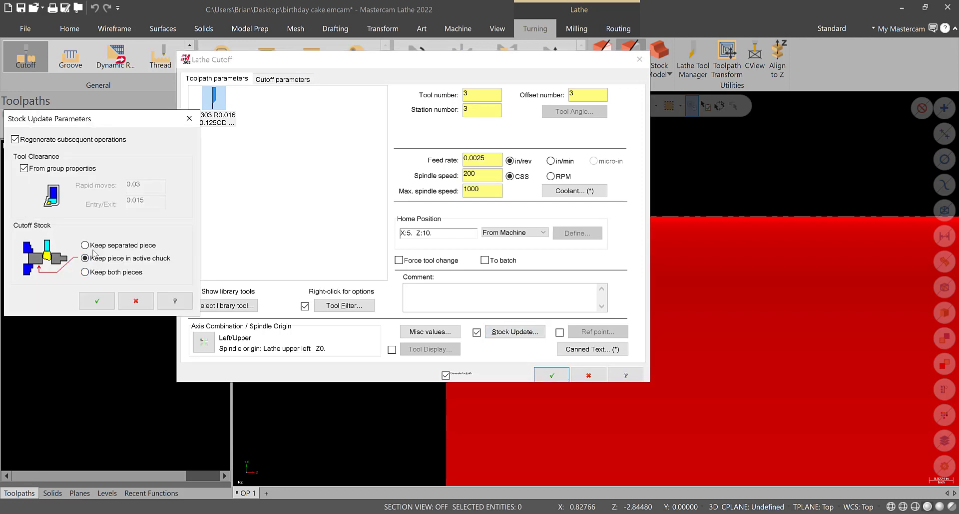
left_click(94, 246)
left_click(97, 301)
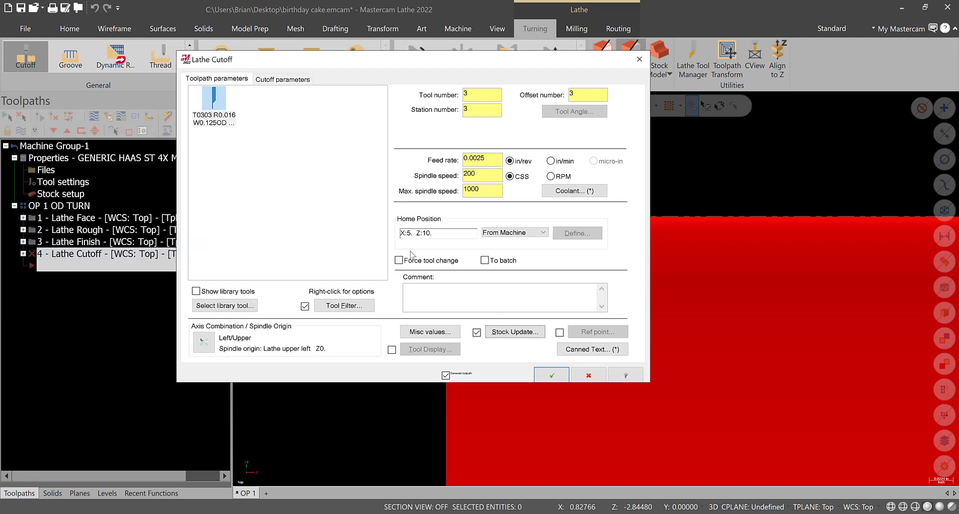
- Measure the cutoff entry amount from stock, set a 0.015 corner radius, and generate the toolpath
left_click(291, 81)
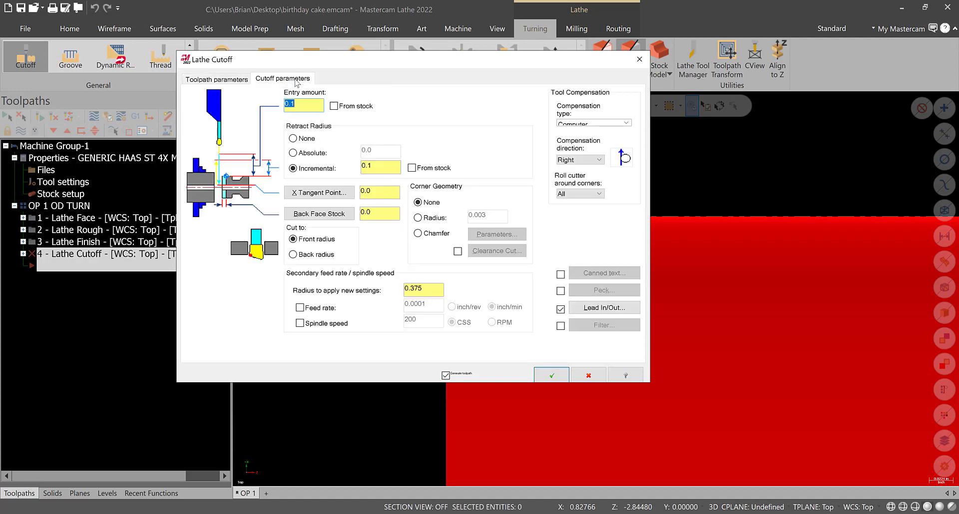
left_click(333, 106)
left_click(418, 218)
double_click(477, 215)
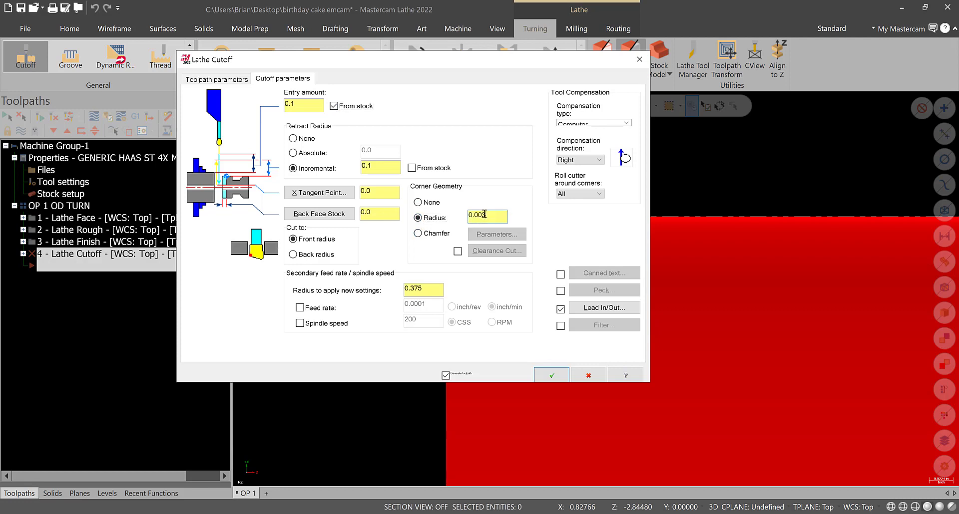
type(".015")
left_click(551, 374)
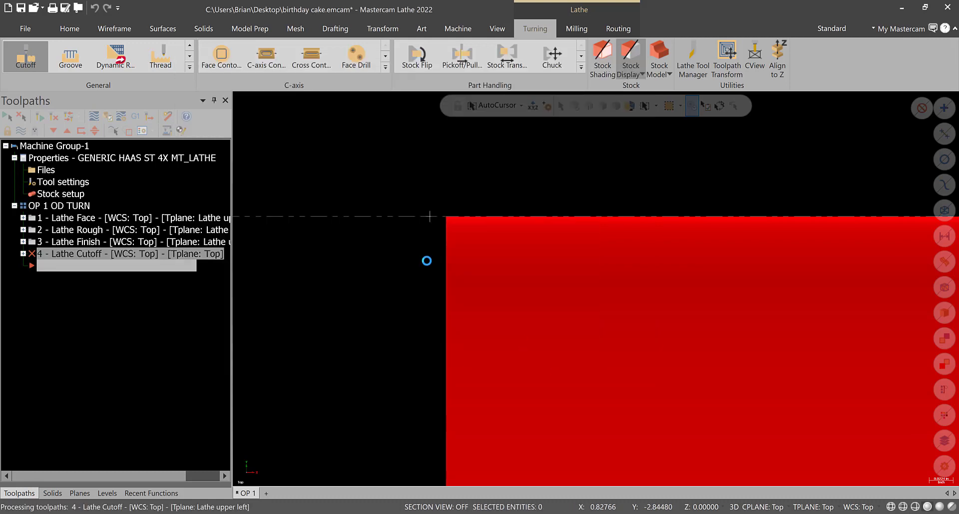
- Examine the generated cutoff toolpath at the back of the part, checking its corner entry and its position relative to the stock and jaws
scroll(454, 244, "down", 3)
scroll(457, 245, "up", 2)
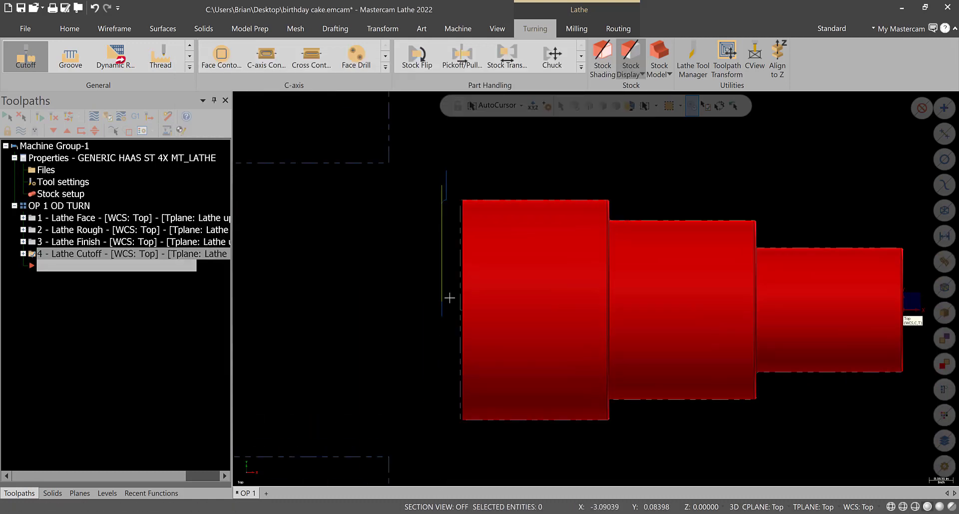
scroll(461, 241, "down", 3)
scroll(439, 289, "up", 1)
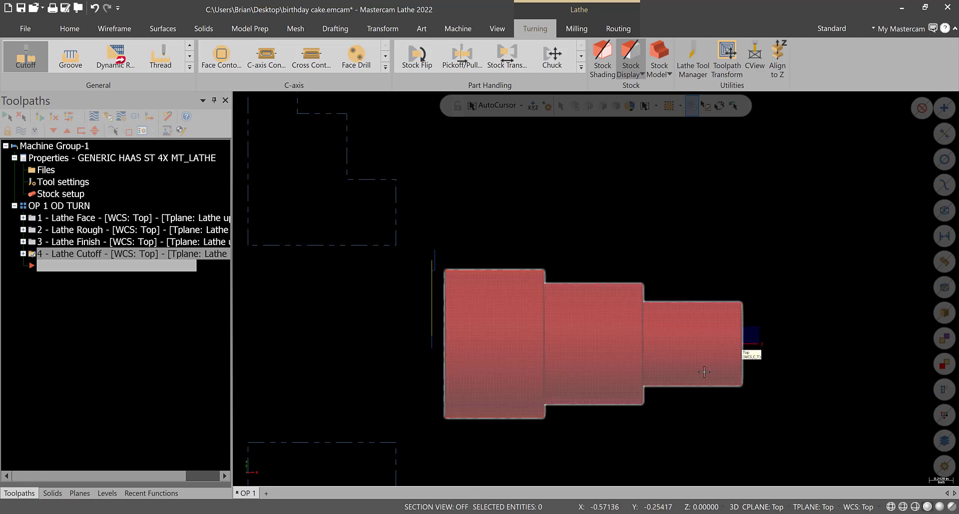
scroll(444, 349, "up", 5)
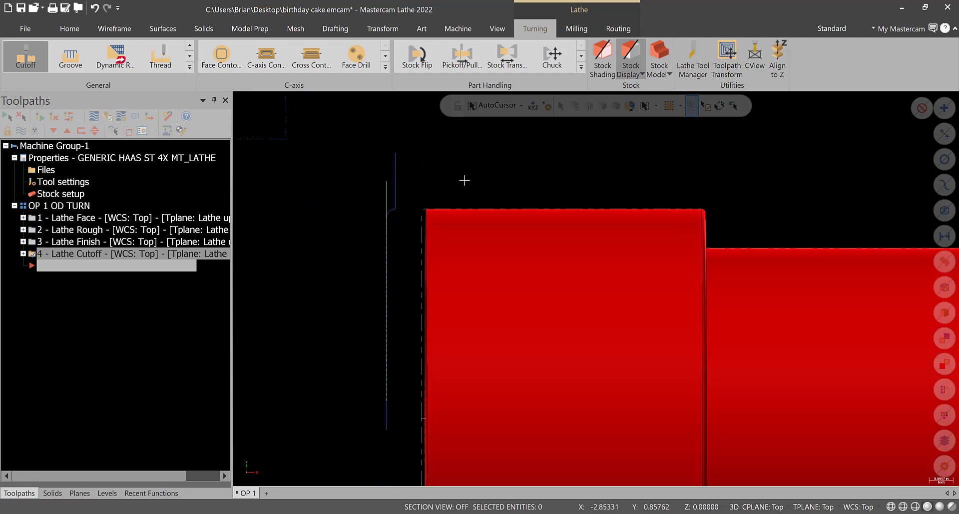
scroll(799, 209, "down", 5)
scroll(901, 208, "up", 2)
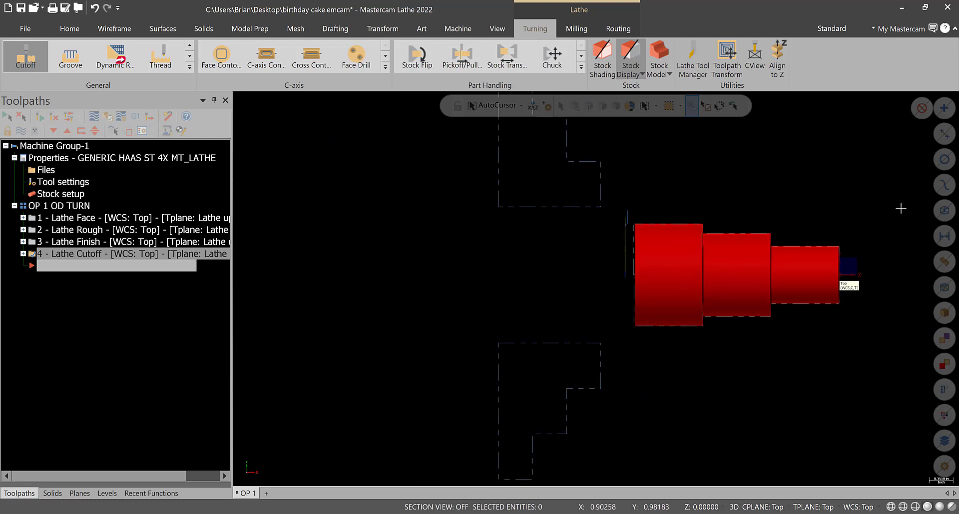
scroll(901, 208, "up", 2)
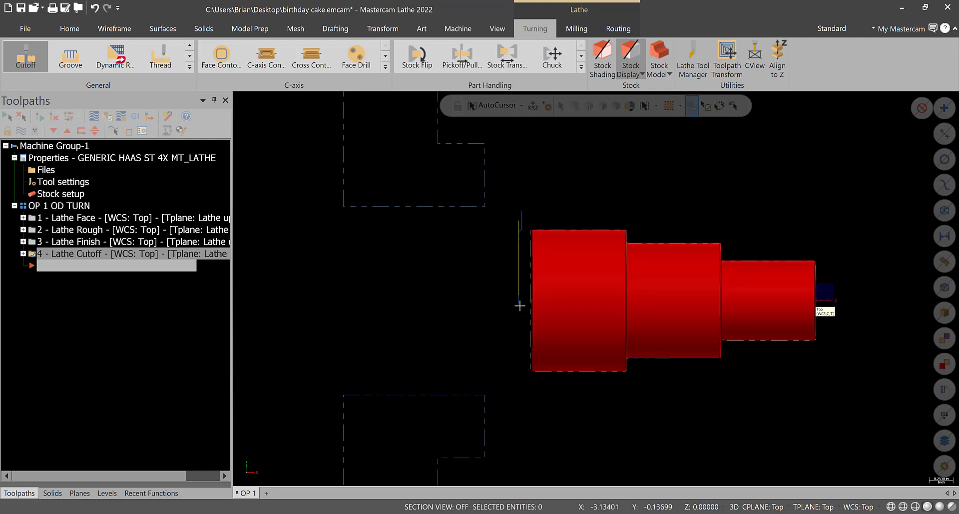
scroll(524, 262, "down", 2)
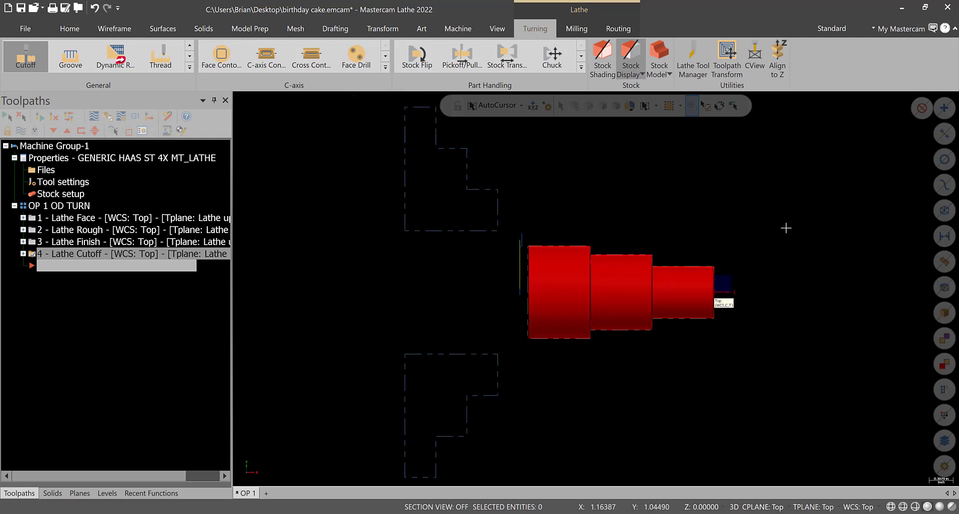
- Backplot the Lathe Cutoff operation and save the part file
scroll(589, 285, "up", 2)
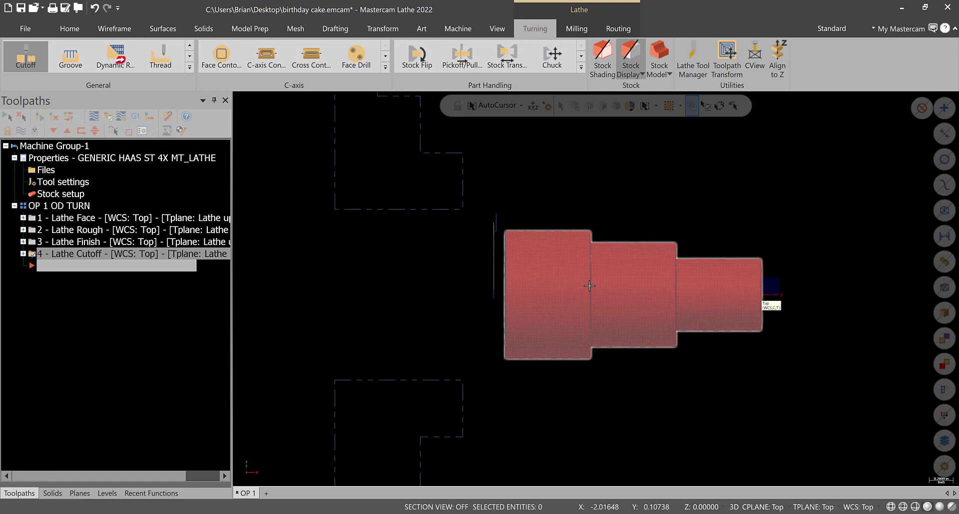
scroll(527, 357, "up", 2)
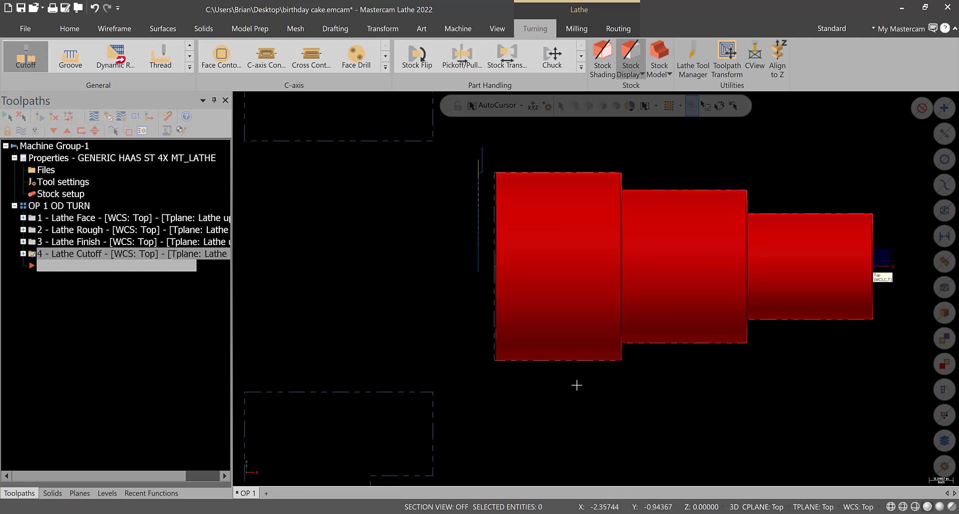
scroll(576, 386, "down", 2)
scroll(828, 275, "up", 1)
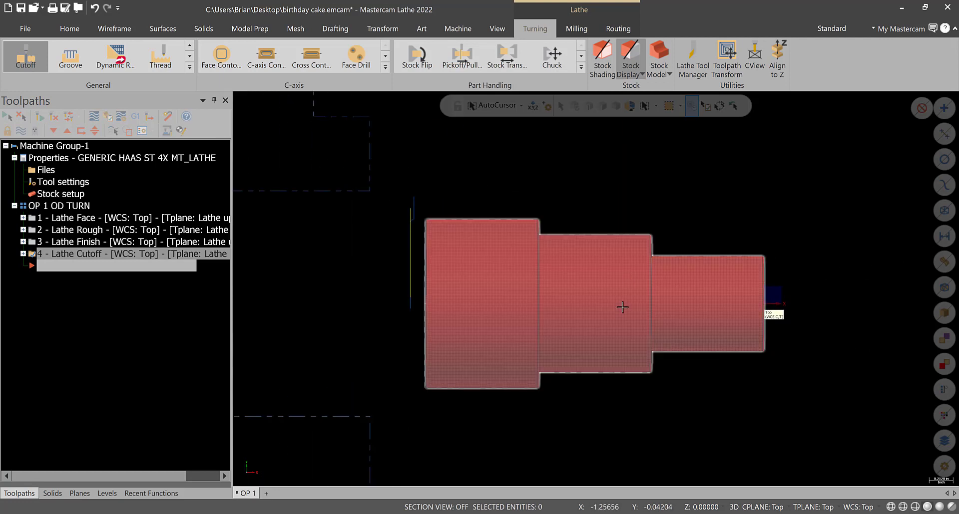
scroll(622, 306, "down", 2)
scroll(473, 325, "up", 3)
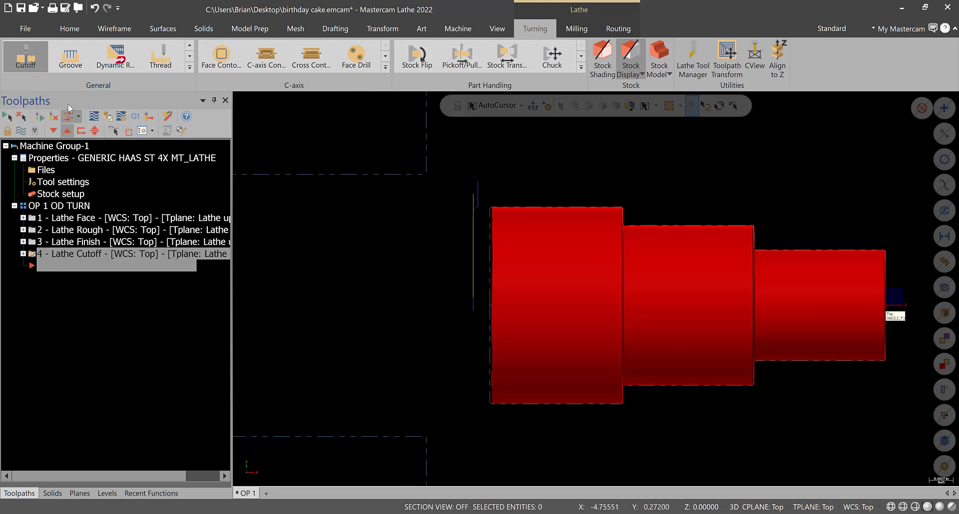
key("alt+t")
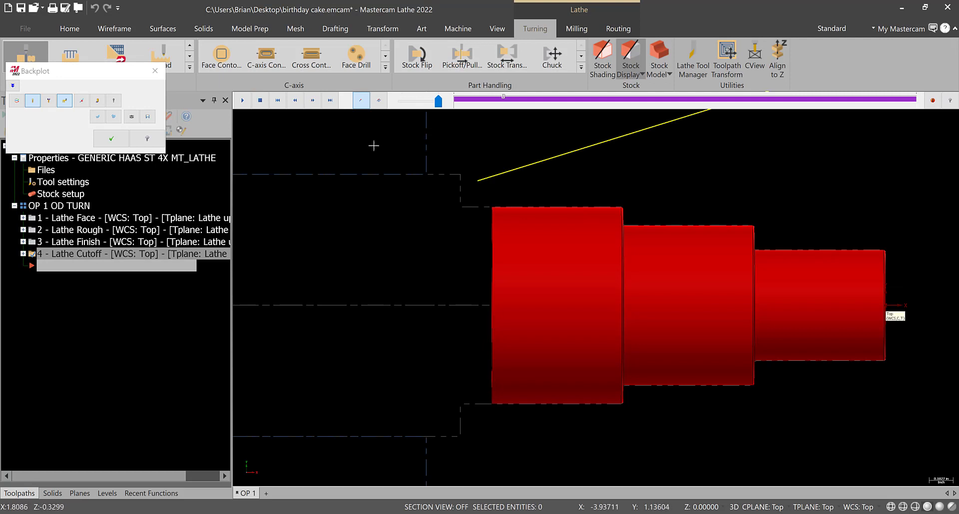
left_click(155, 70)
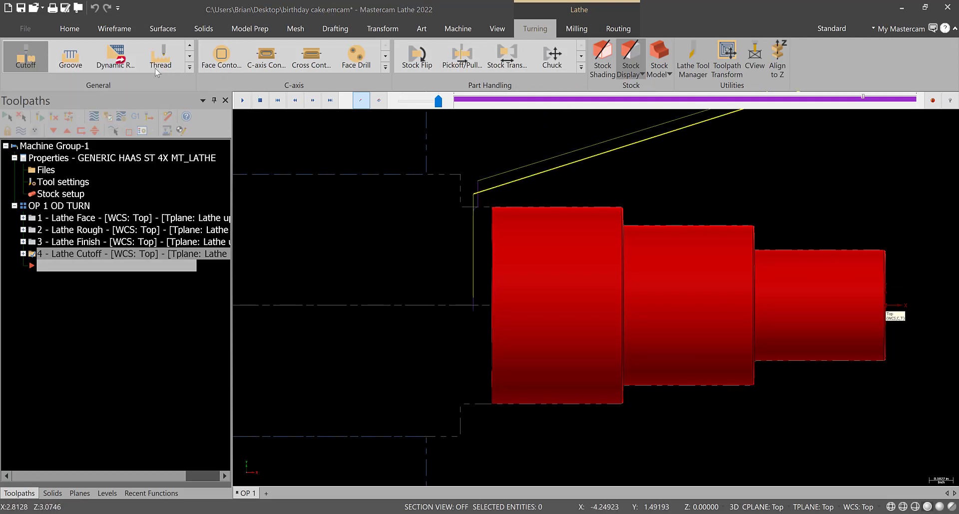
left_click(21, 8)
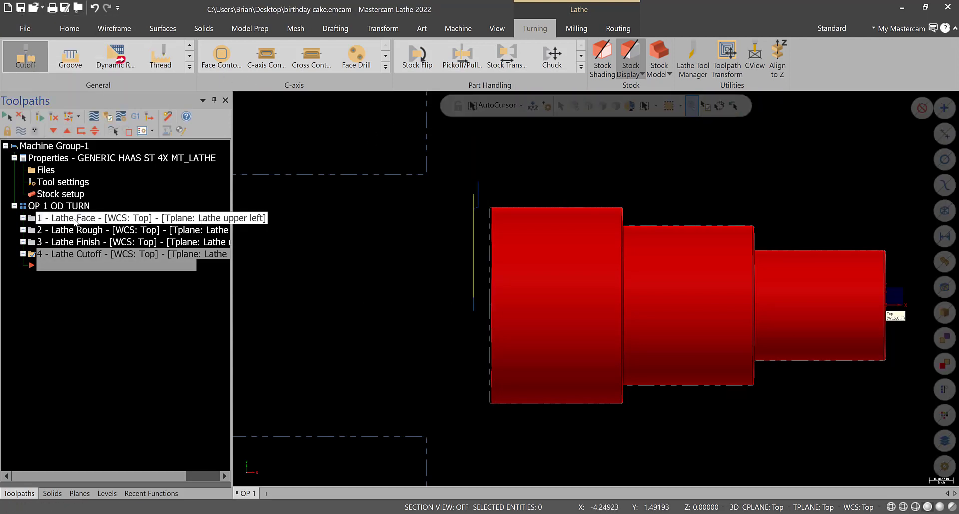
- Run the Verify simulation of the OP 1 operations at a reduced playback speed, through to the end of the cutoff
left_click(108, 117)
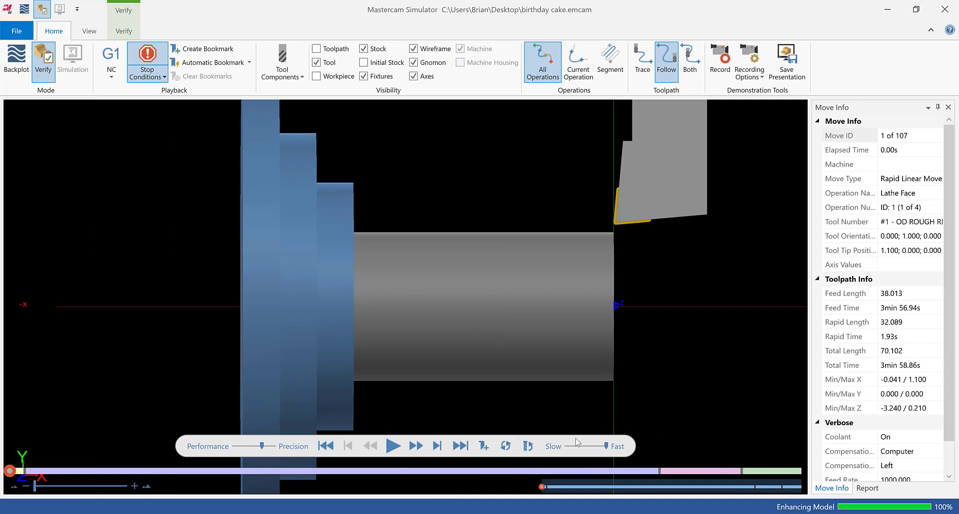
left_click_drag(606, 446, 568, 447)
key("space")
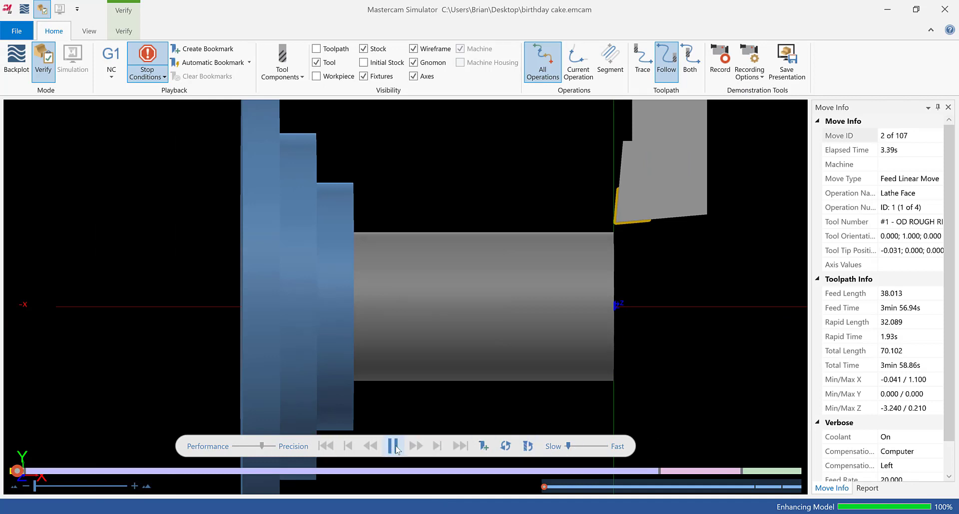
left_click(582, 446)
left_click(390, 450)
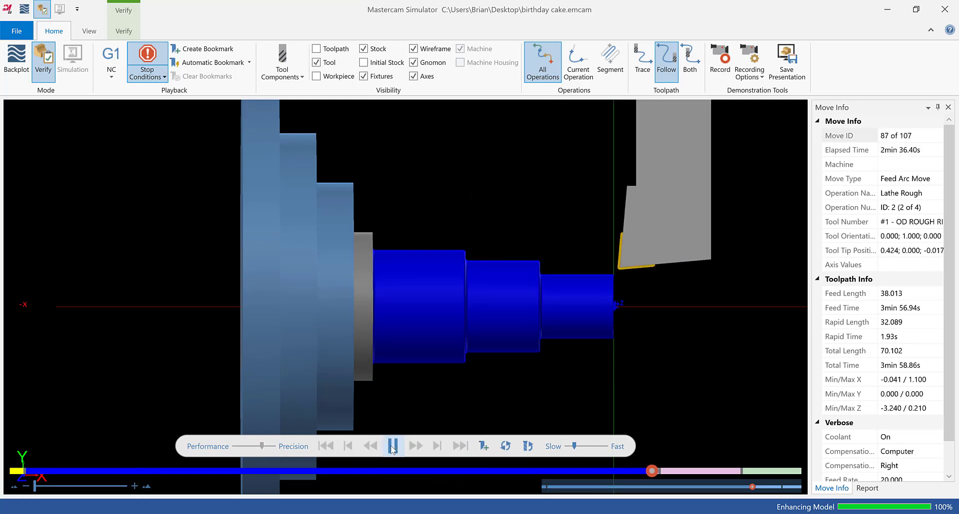
left_click(392, 448)
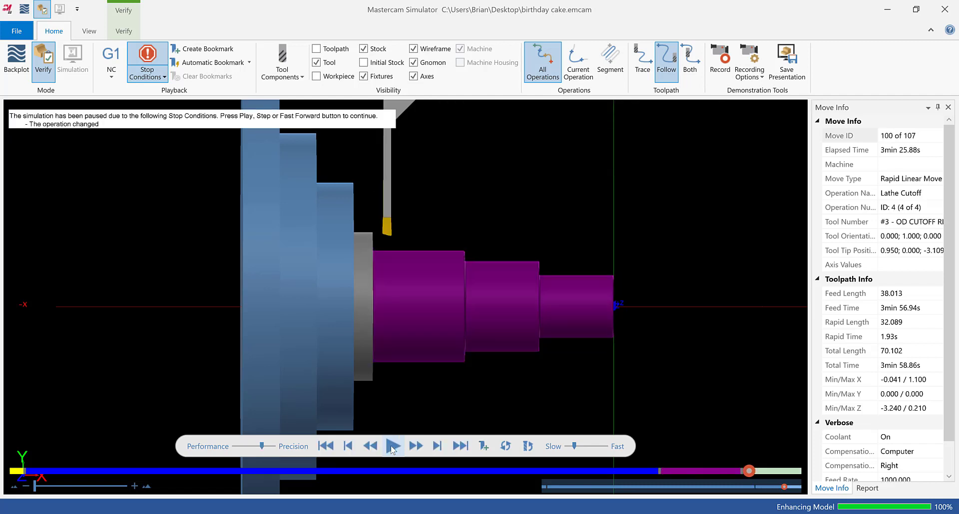
left_click(392, 447)
- Examine the simulated part from several angles, including its cut-off back face and the chuck clearance
scroll(395, 284, "up", 5)
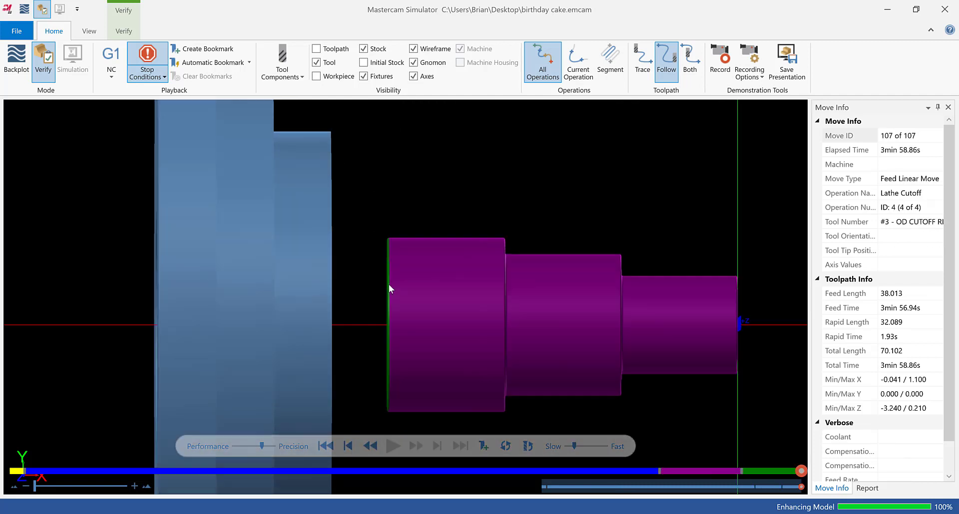
scroll(522, 280, "down", 5)
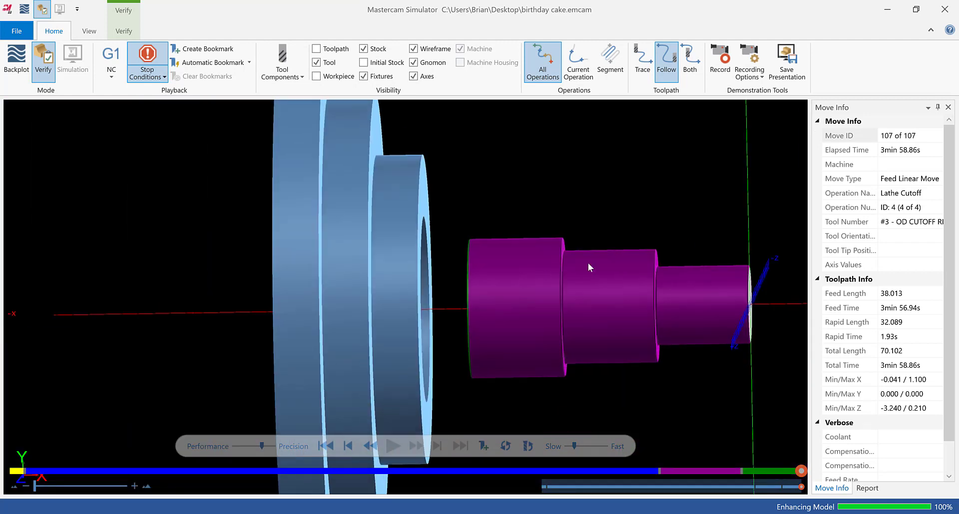
scroll(739, 298, "up", 2)
scroll(791, 317, "up", 3)
scroll(792, 317, "down", 2)
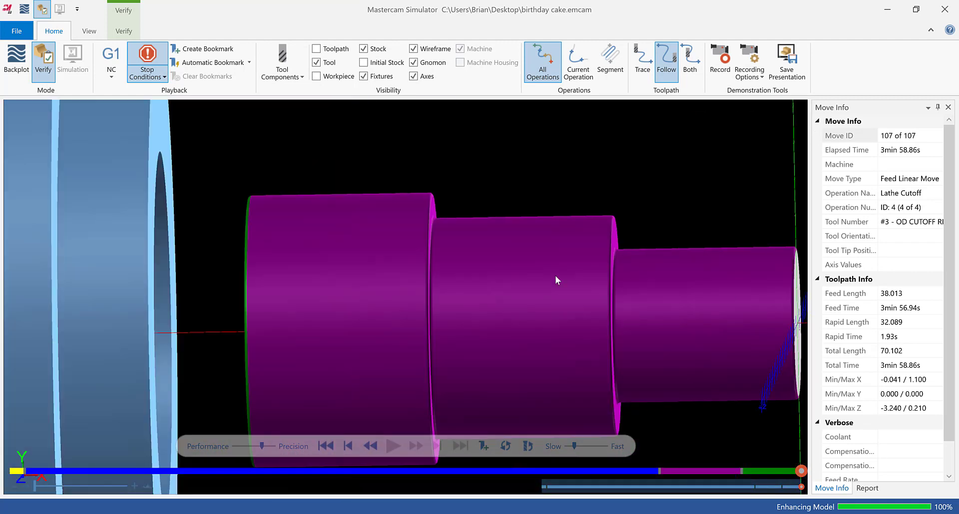
scroll(252, 250, "down", 5)
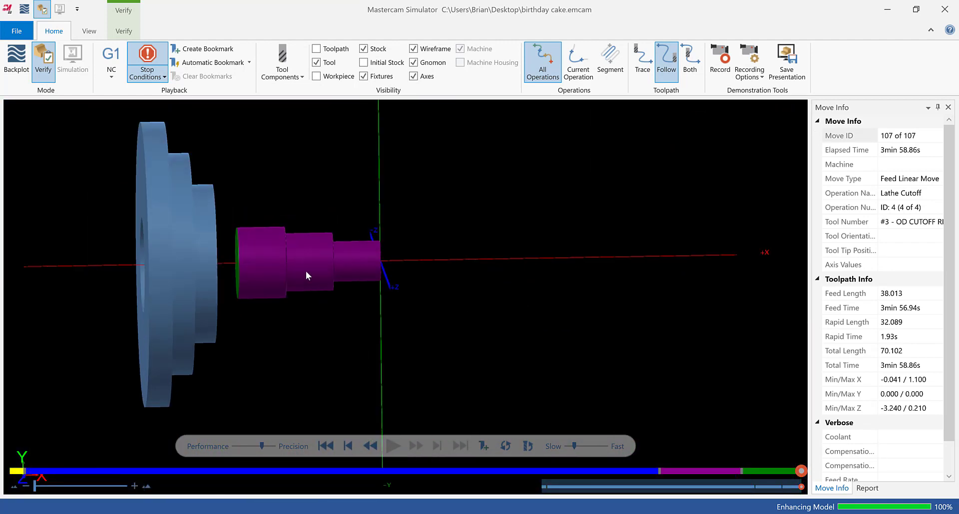
scroll(138, 158, "up", 2)
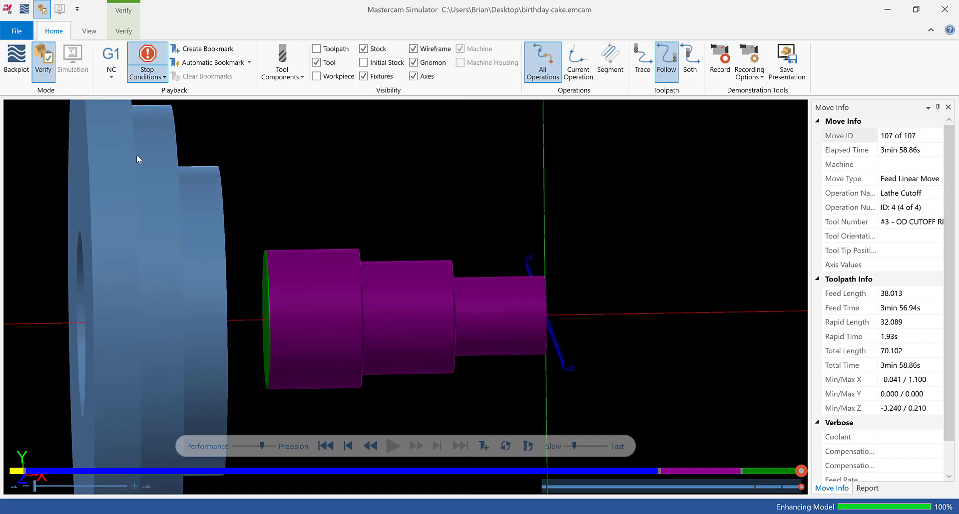
- Close the simulator and save the part file
left_click(944, 9)
left_click(20, 8)
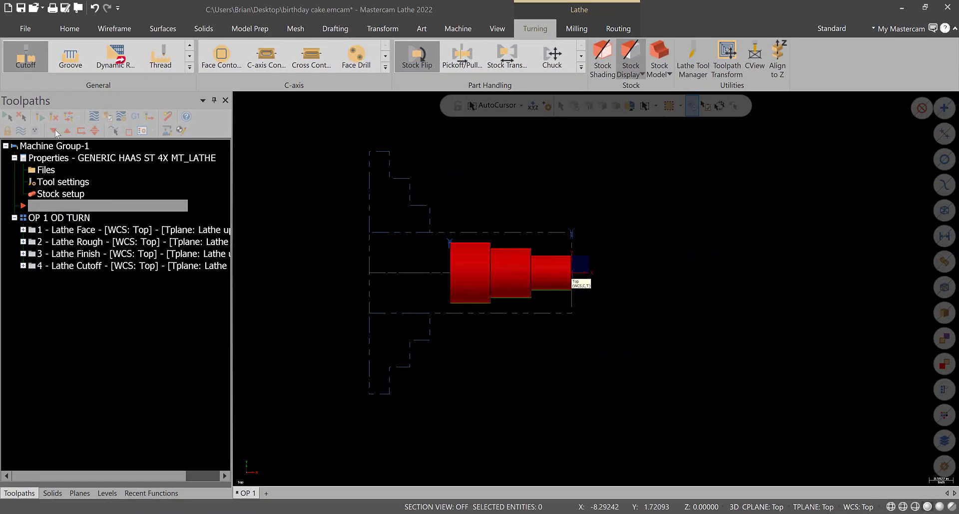
- Move the toolpath insert arrow down below the Lathe Cutoff operation
left_click(53, 130)
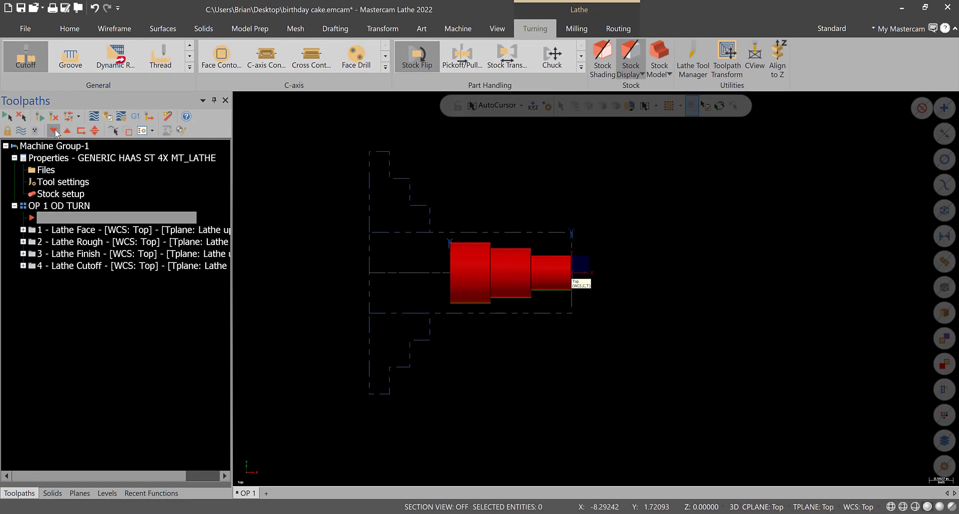
left_click(54, 131)
left_click(53, 131)
left_click(54, 131)
left_click(54, 131)
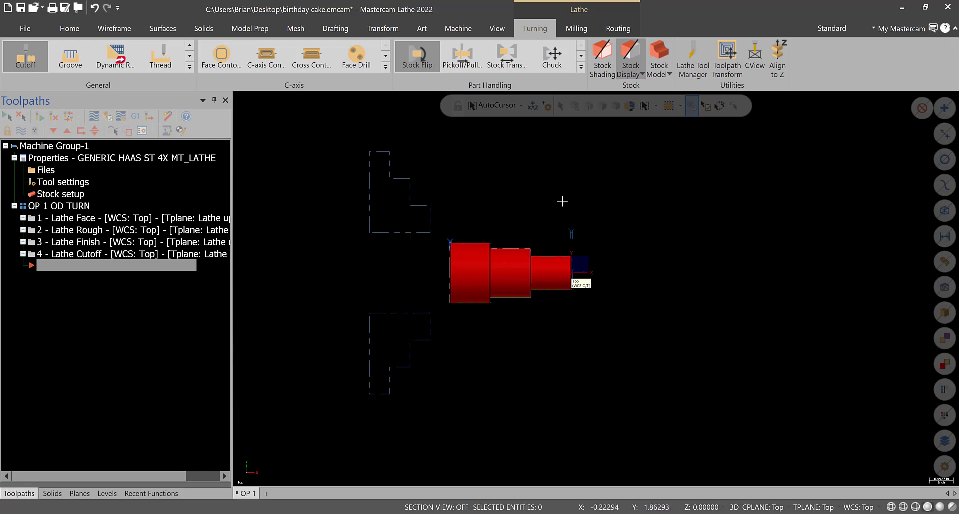
- Add a new toolpath group to the machine group and name it OP 2
right_click(68, 150)
mouse_move(150, 214)
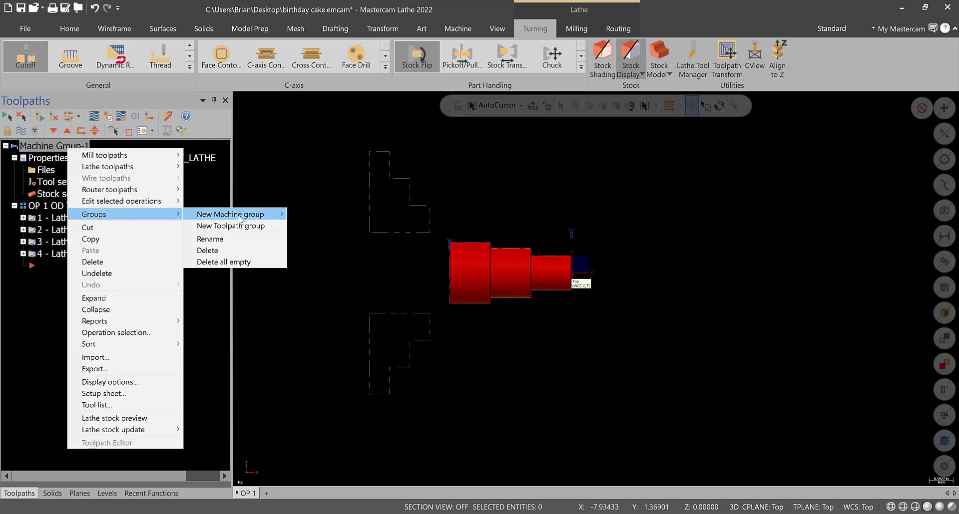
left_click(240, 226)
type("OP 2")
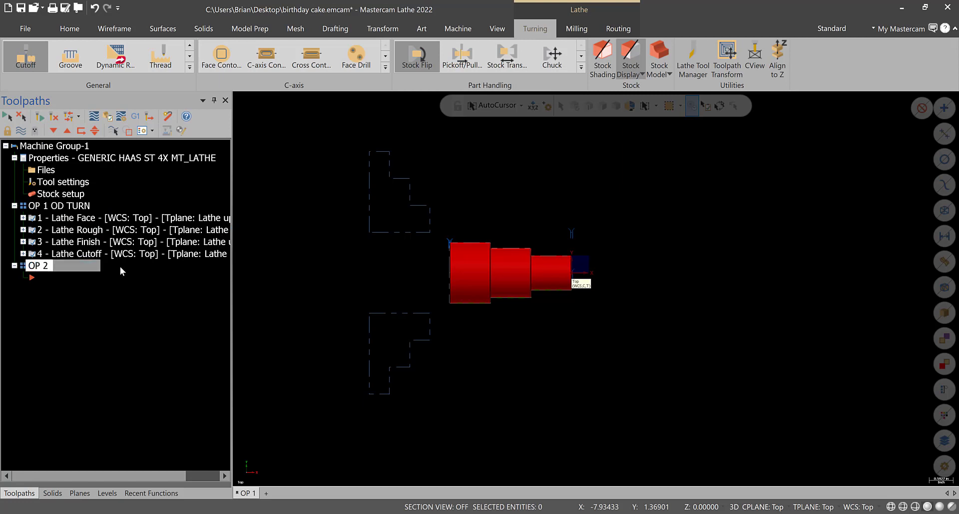
key("Return")
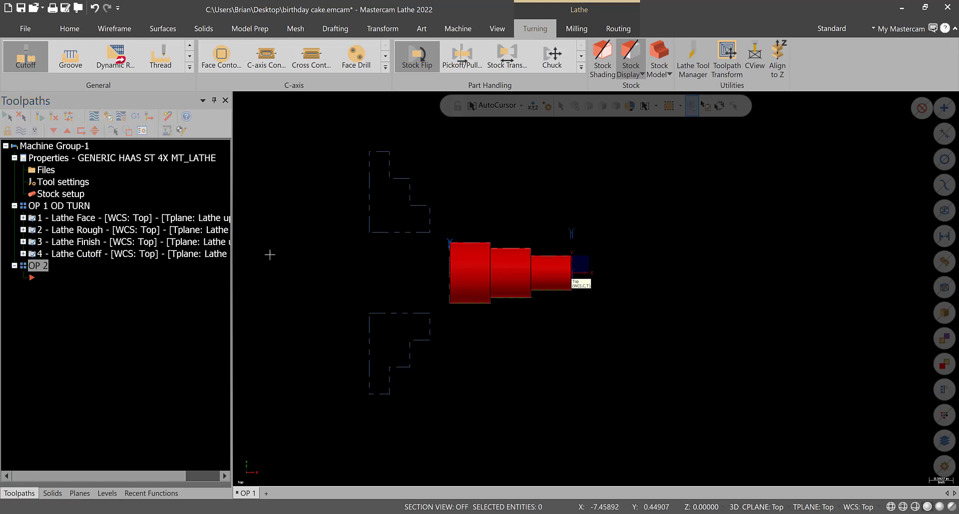
- Create a Stock Flip of the solid with transferred Z -3.0, final chuck D 1.22 and Z -1.0, levels offset by 10, and original geometry blanked
left_click(423, 56)
left_click(234, 158)
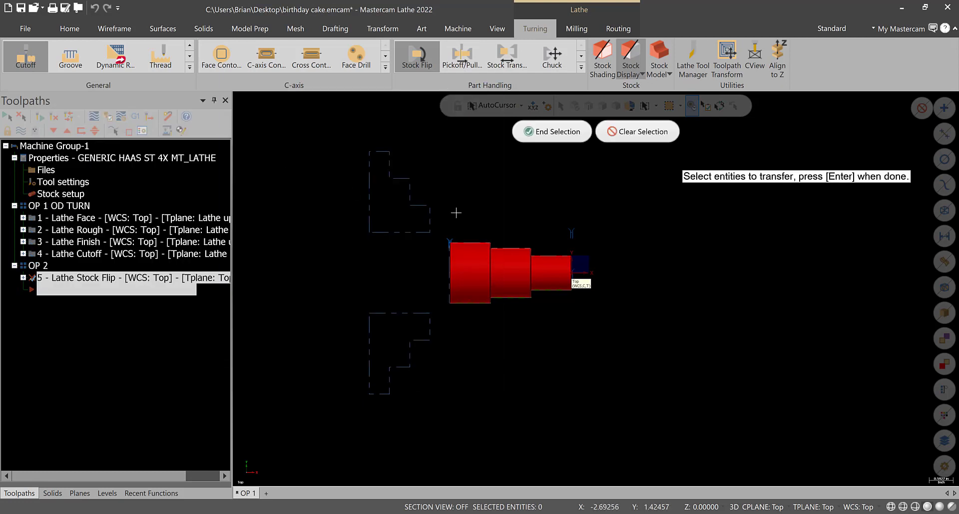
left_click(106, 493)
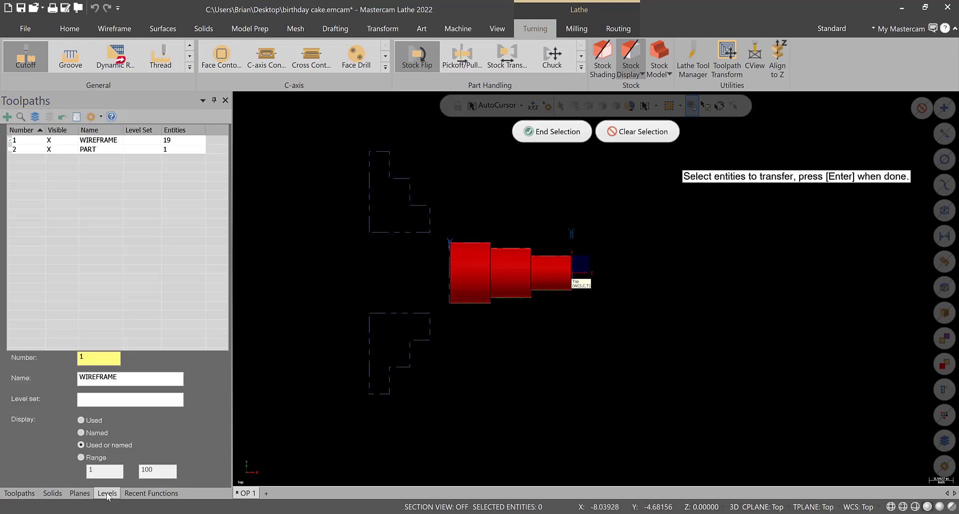
left_click(19, 494)
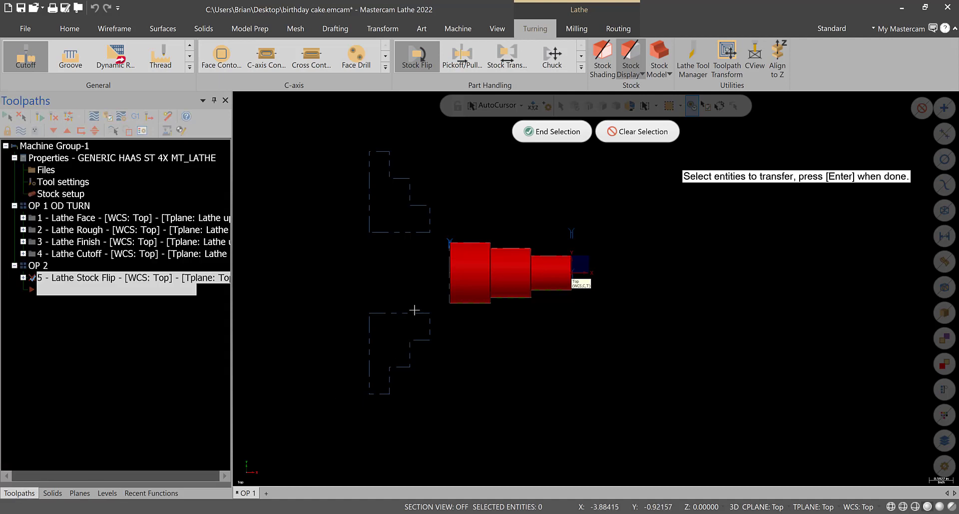
left_click(452, 255)
key("Return")
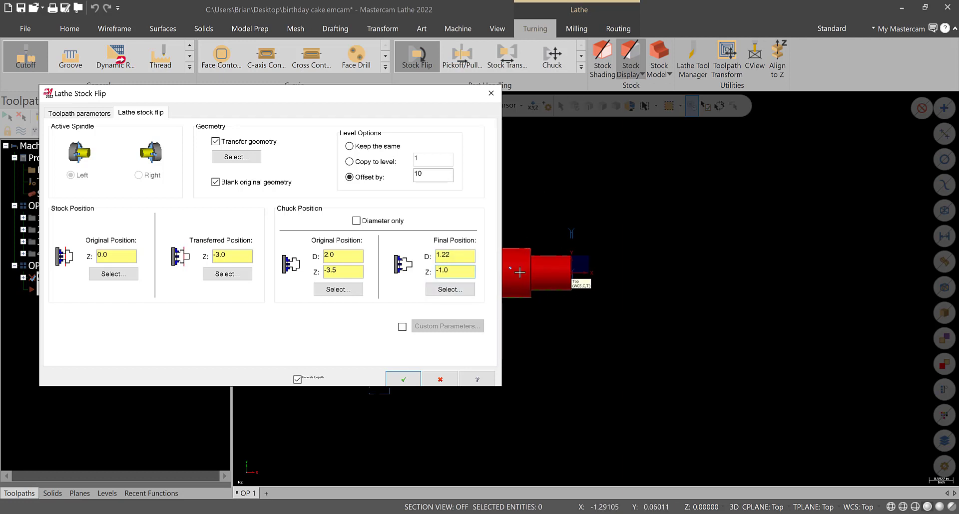
left_click(402, 377)
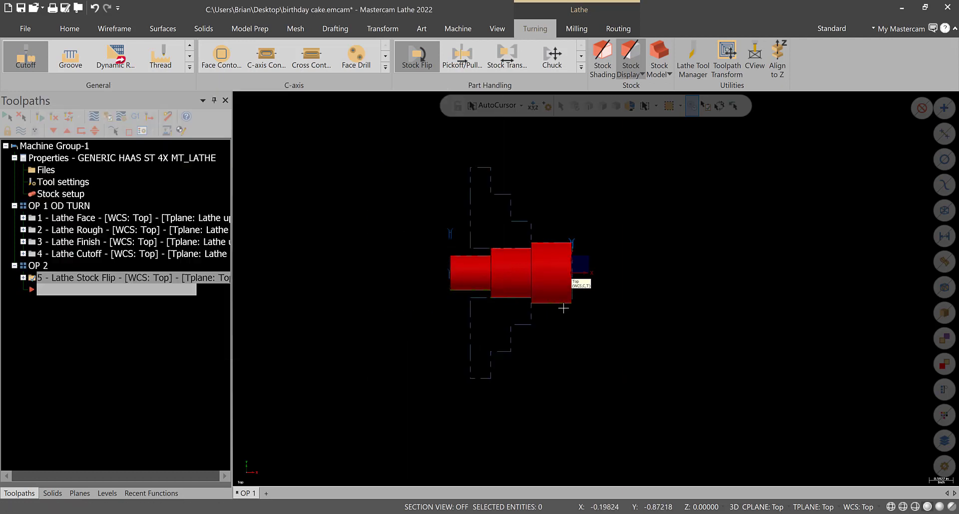
- Examine the excess stock on the flipped part's front face and save the part file
scroll(629, 275, "up", 5)
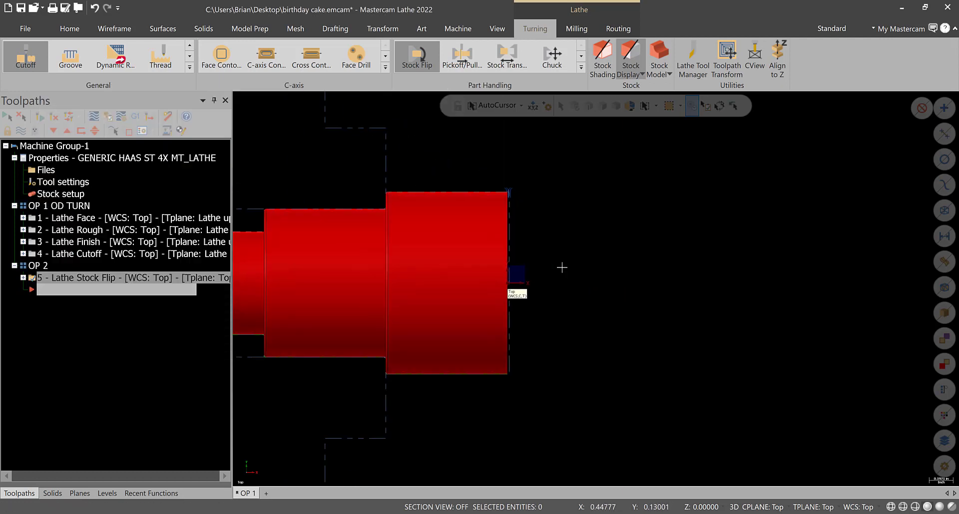
scroll(563, 265, "up", 15)
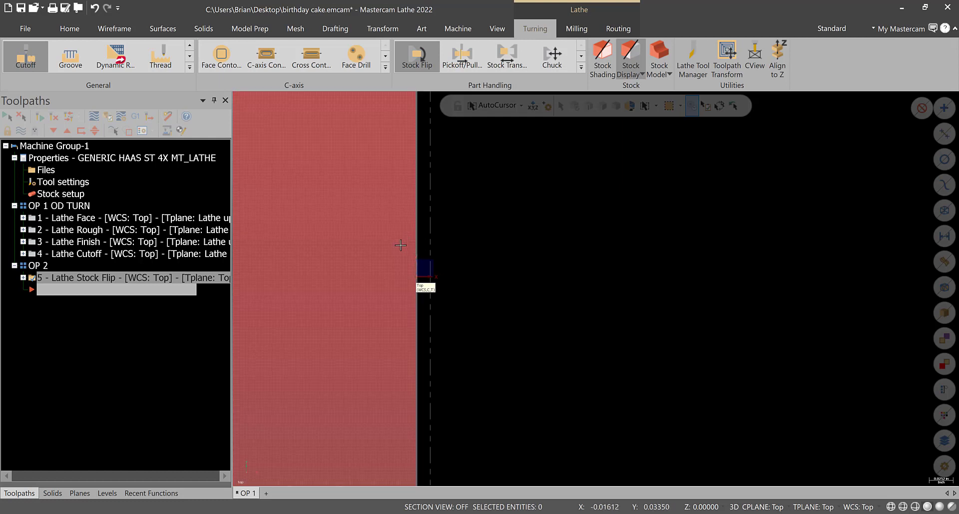
scroll(472, 243, "down", 12)
scroll(501, 250, "down", 2)
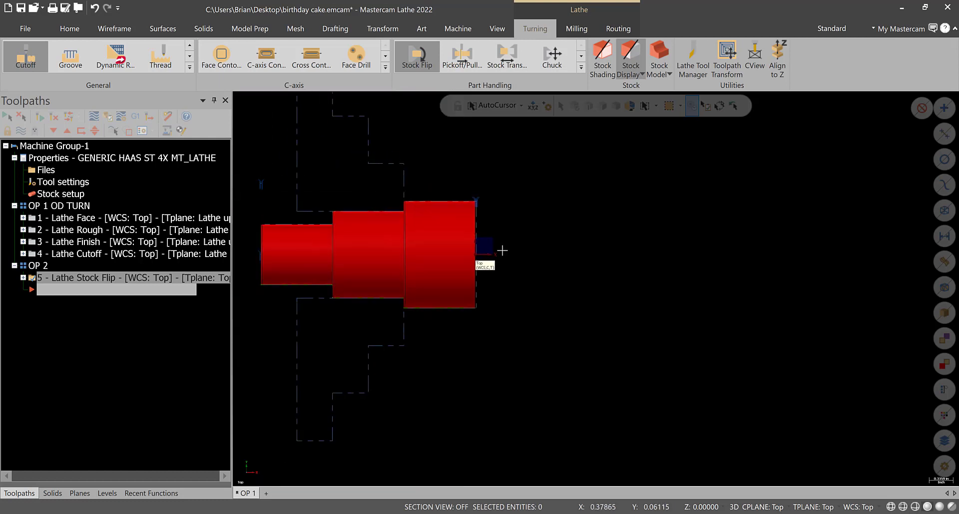
scroll(503, 251, "up", 5)
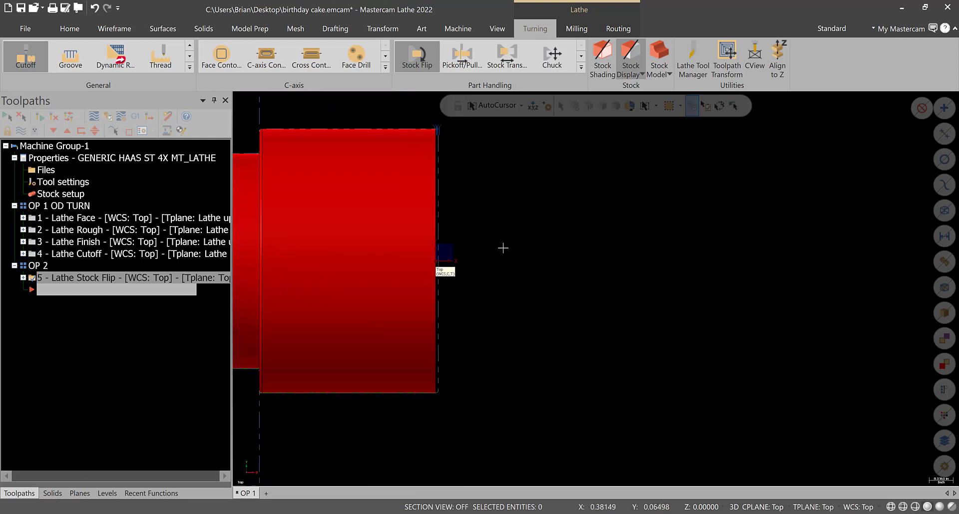
scroll(502, 249, "down", 4)
middle_click_drag(633, 274, 576, 279)
left_click(20, 7)
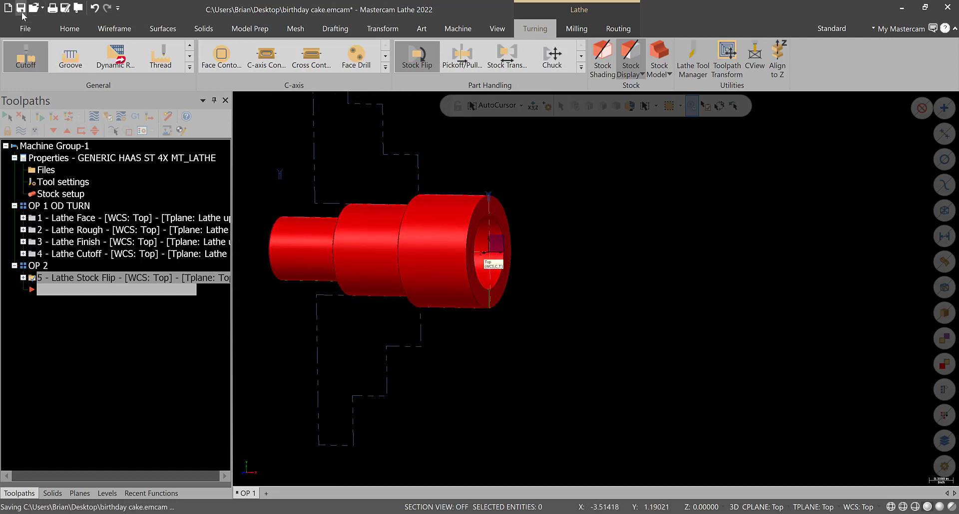
- Create a Lathe Face operation in OP 2 with the T0101 OD rough tool, using stock, finish Z 0.0 and a 0.01 finish stepover
right_click(472, 165)
left_click(507, 231)
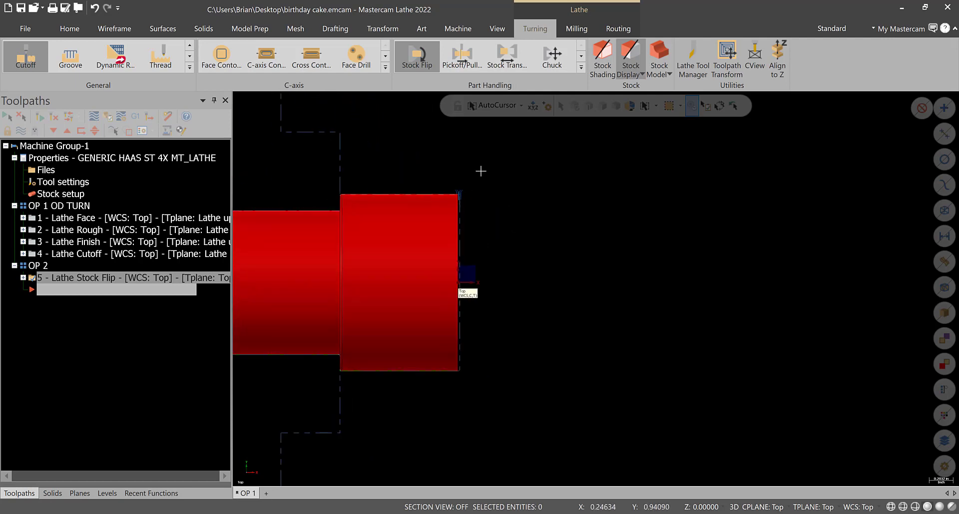
left_click(190, 68)
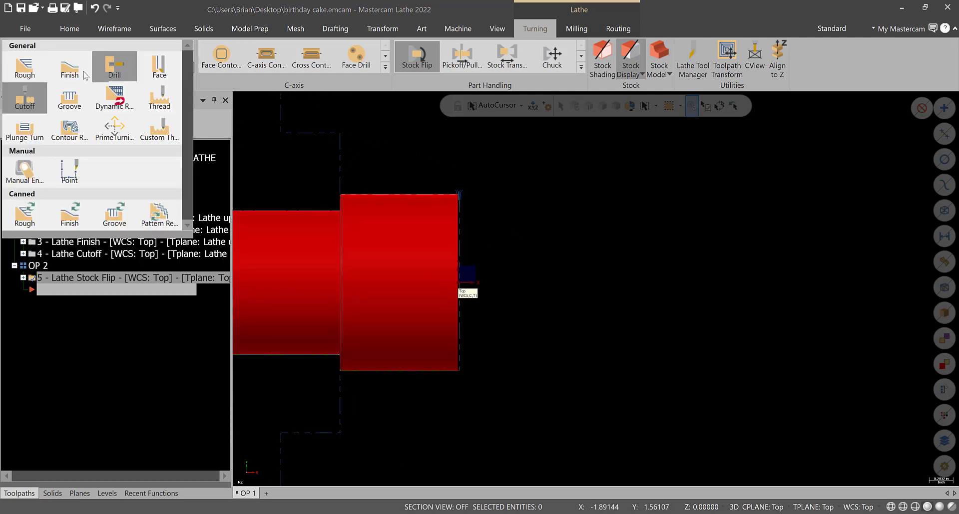
left_click(153, 69)
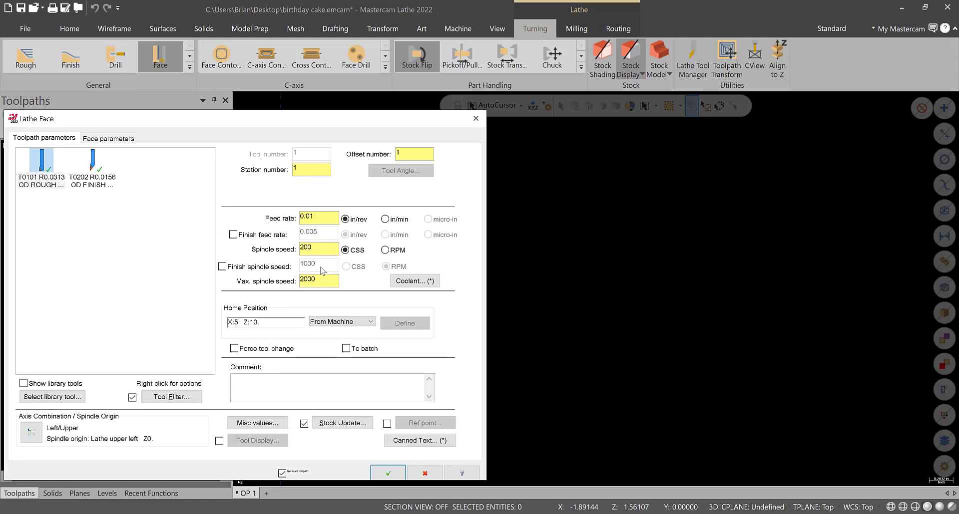
left_click(105, 139)
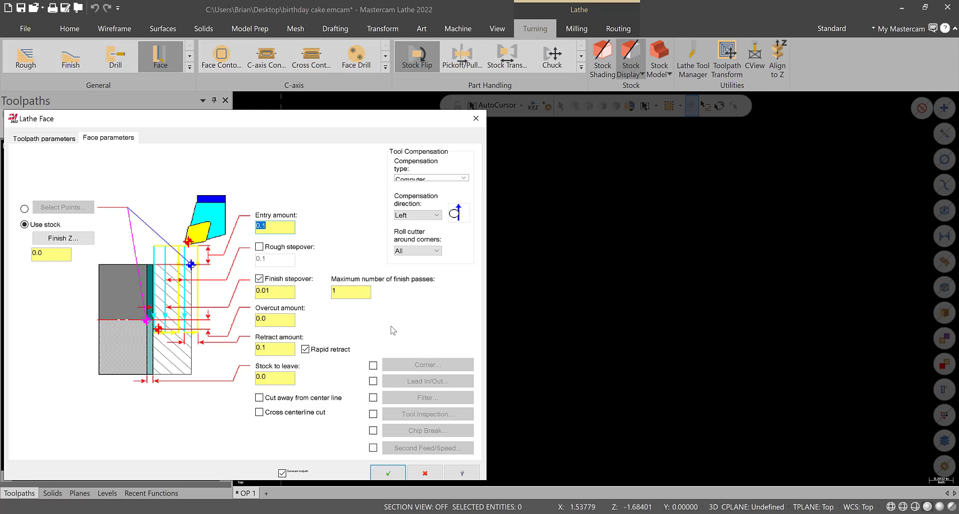
left_click(388, 473)
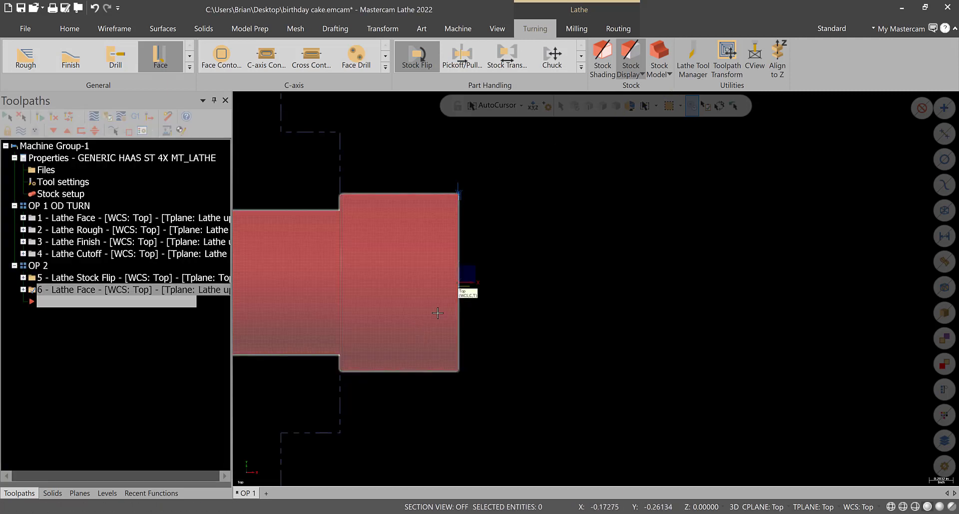
- Backplot the second-side facing toolpath against the flipped part and save the part file
left_click(105, 117)
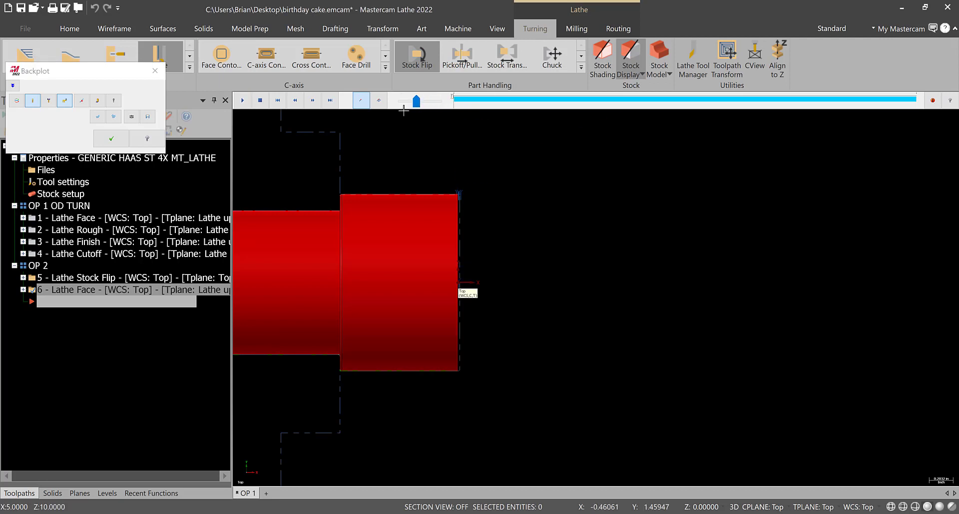
key("r")
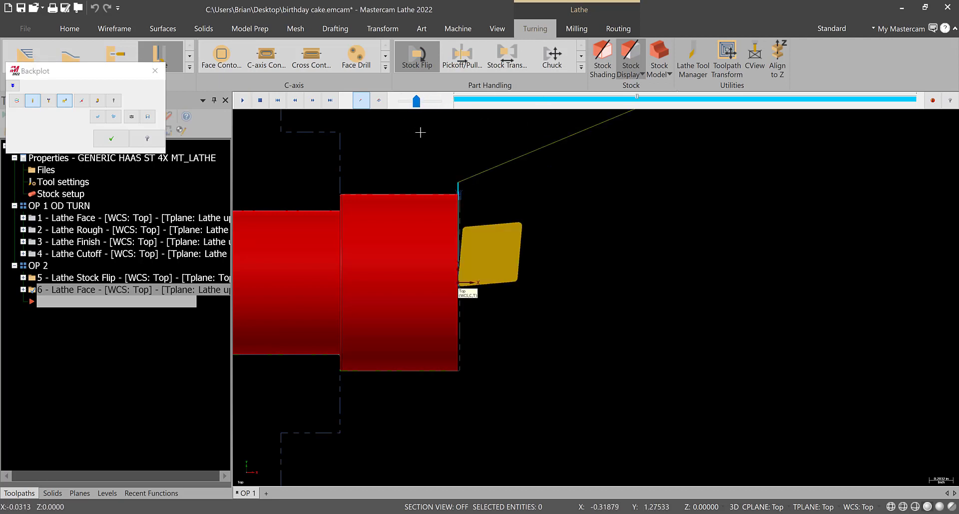
key("Escape")
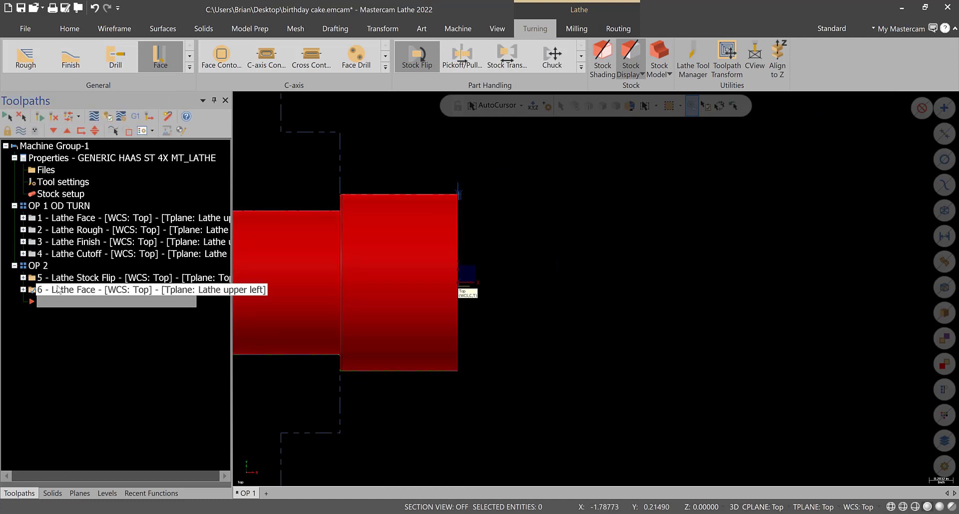
left_click(21, 9)
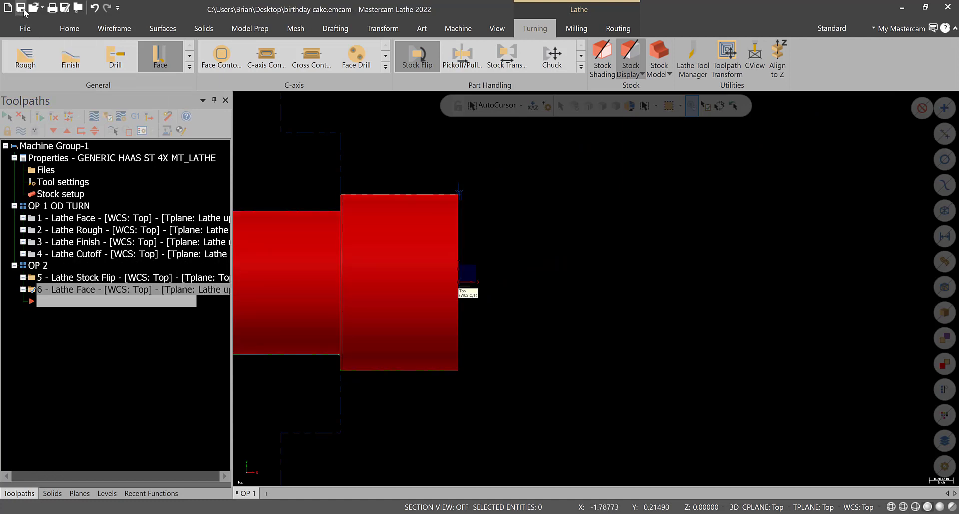
- Add a corner radius of 0.015 to the OP 2 Lathe Face operation and regenerate its toolpath
key("alt+F1")
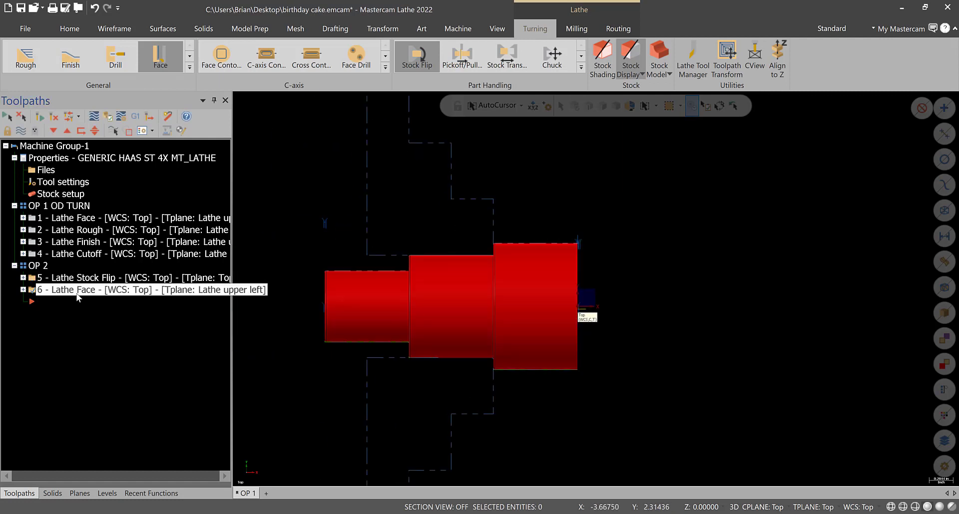
middle_click_drag(529, 323, 485, 287)
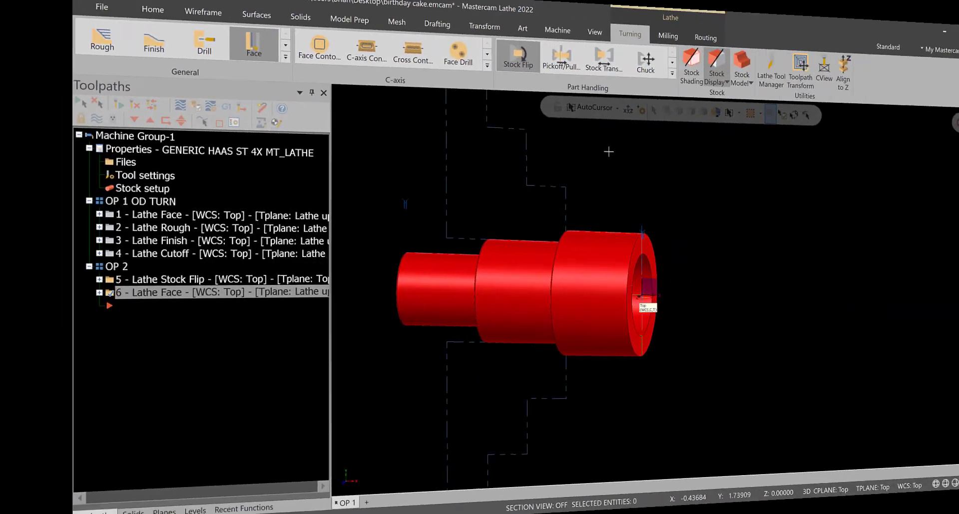
right_click(513, 117)
key("Escape")
scroll(555, 219, "up", 10)
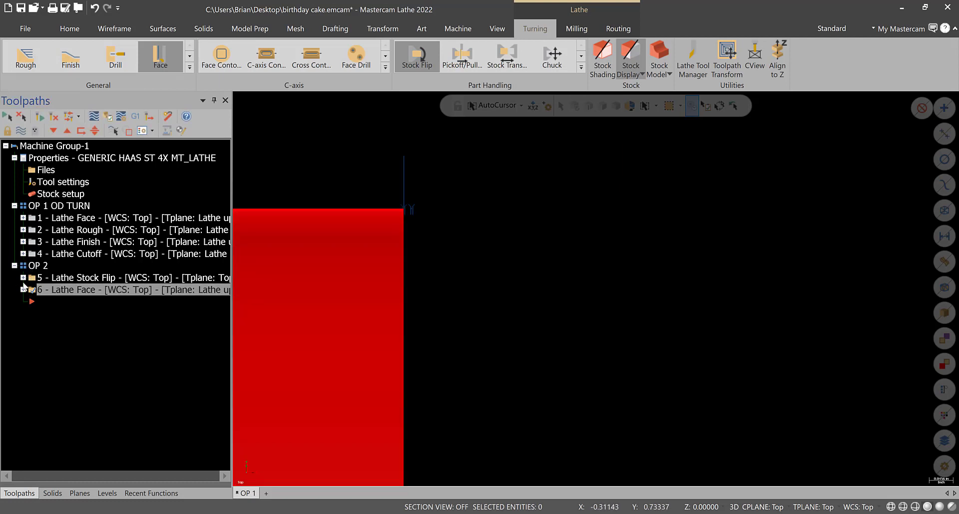
left_click(23, 290)
left_click(55, 302)
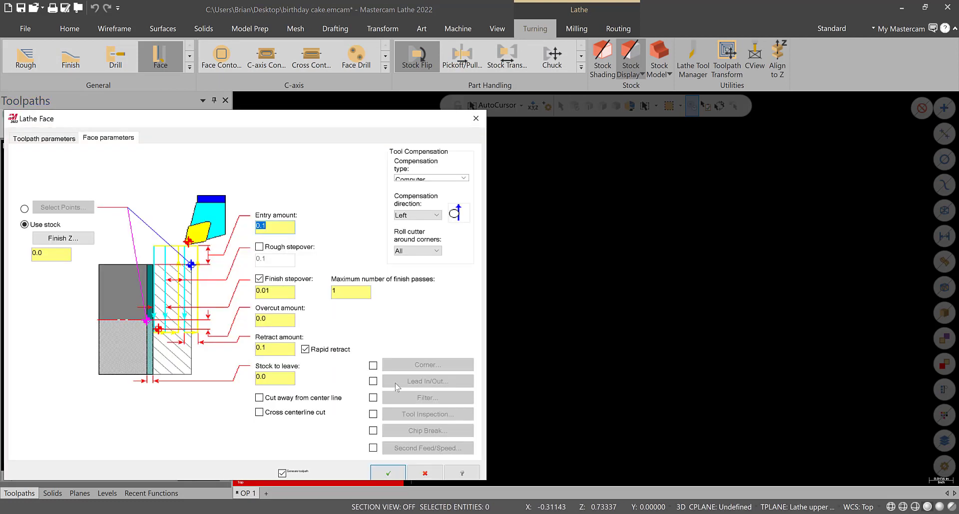
left_click(373, 365)
left_click(392, 365)
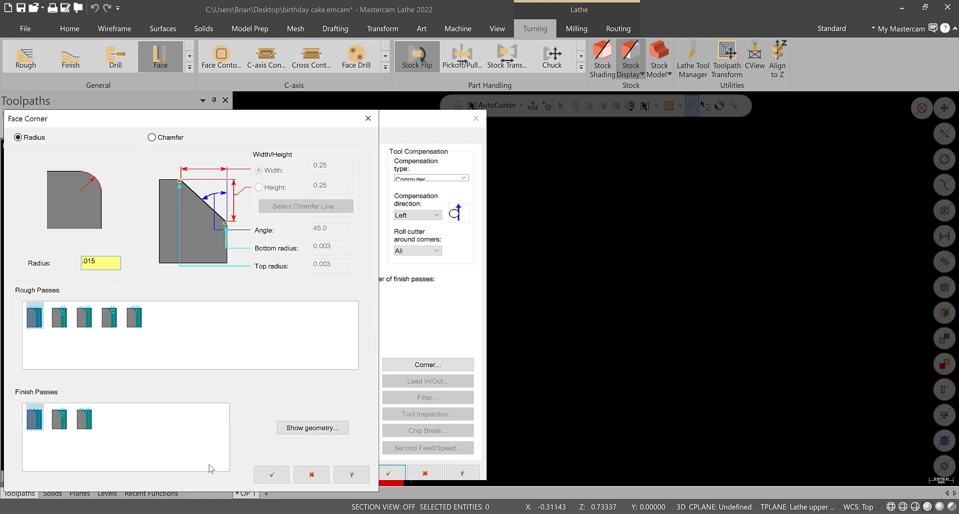
left_click(268, 477)
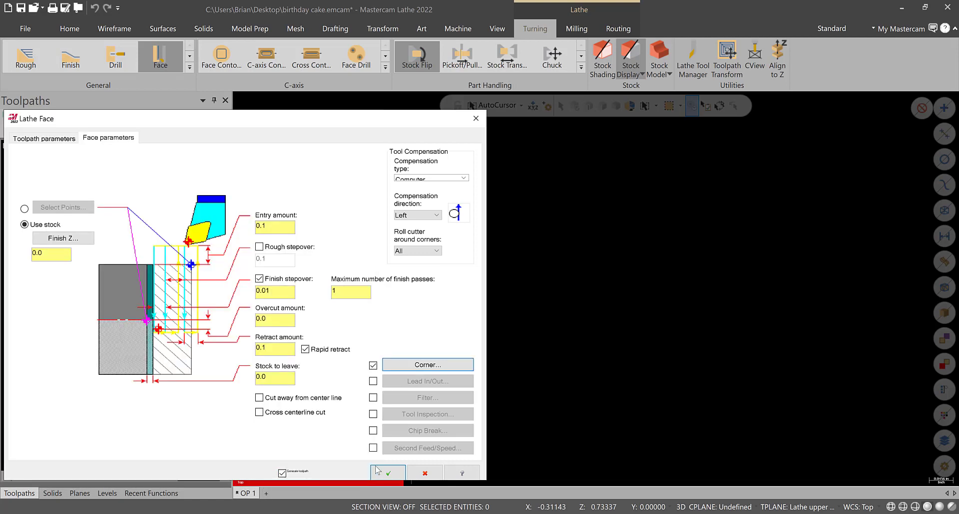
left_click(388, 472)
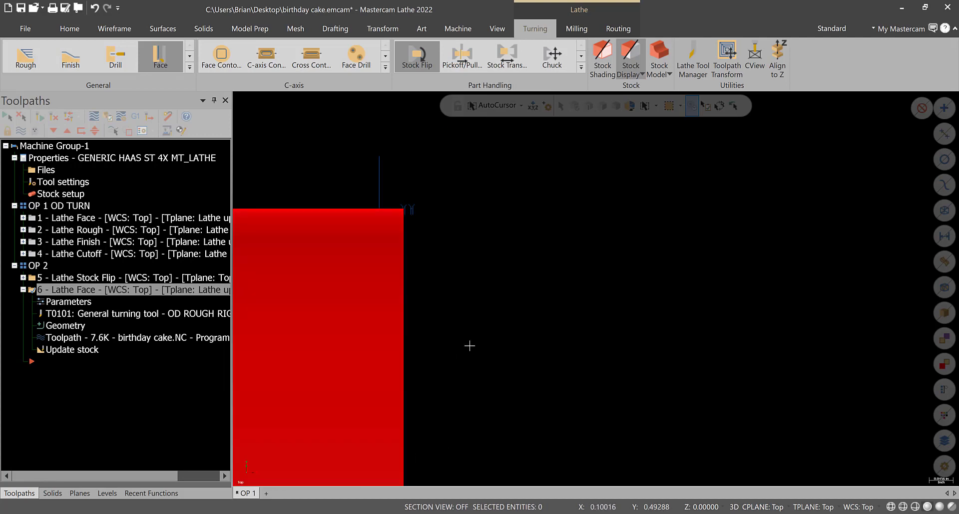
- Backplot the revised facing toolpath around the outer corner radius in wireframe display, then restore the shaded display
left_click(53, 117)
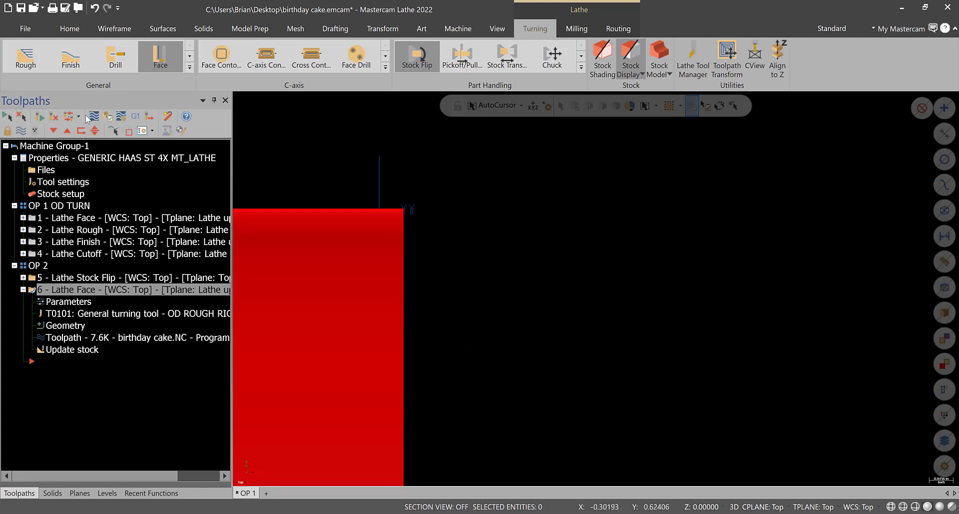
left_click(242, 100)
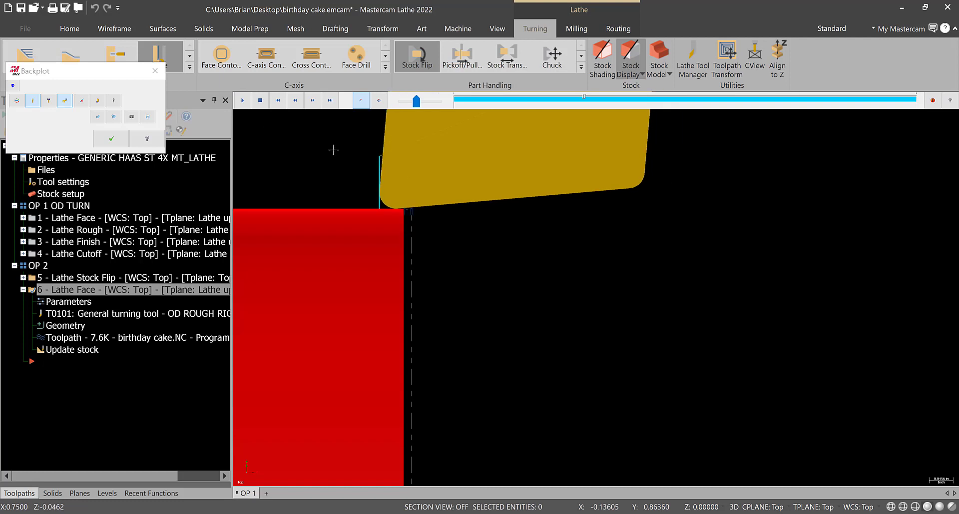
scroll(445, 214, "up", 4)
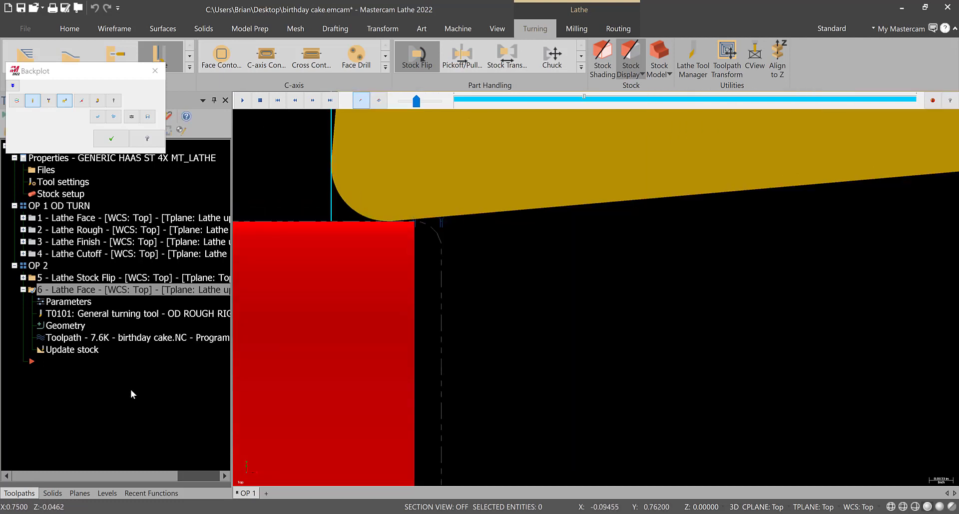
left_click(903, 507)
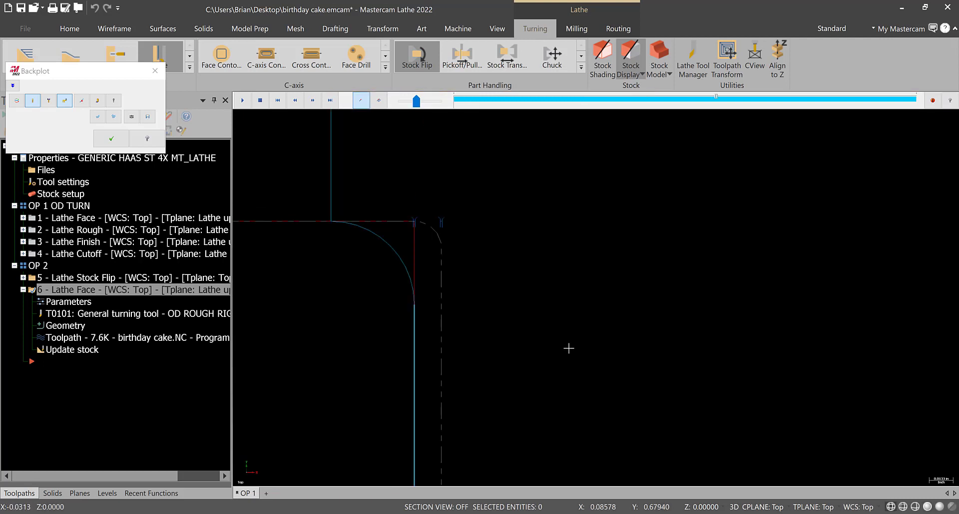
scroll(574, 370, "down", 5)
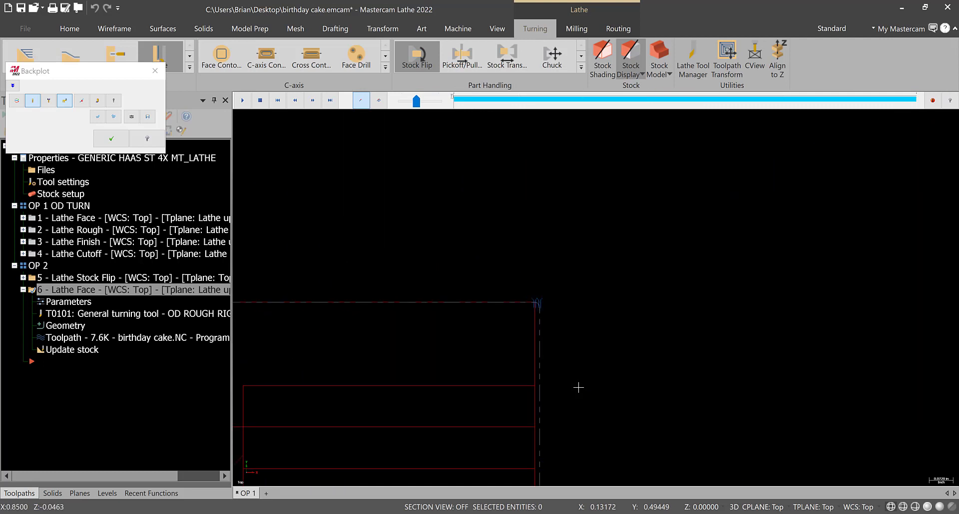
scroll(578, 387, "down", 5)
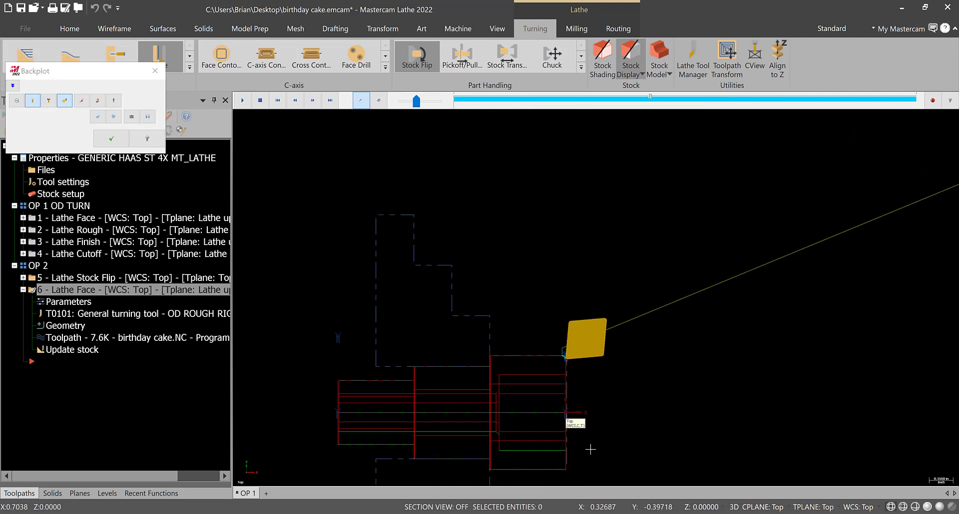
left_click(155, 71)
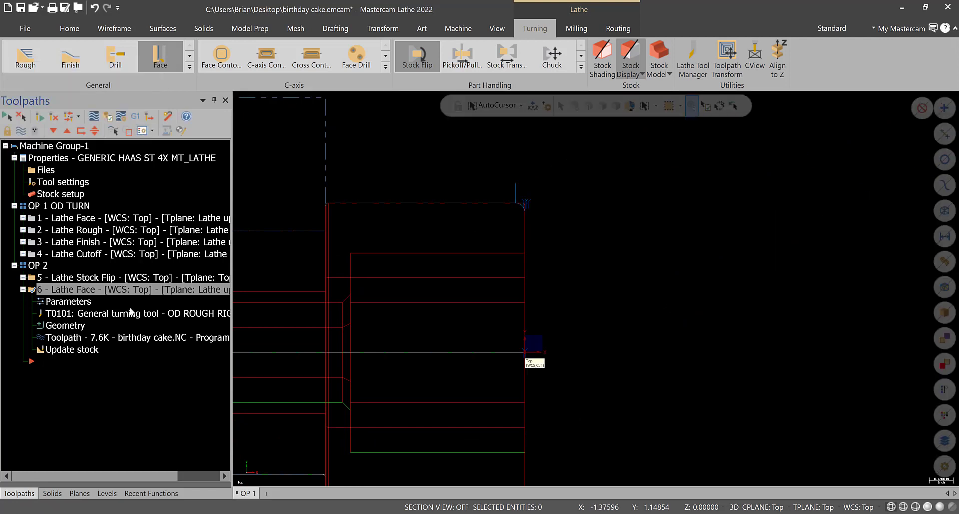
left_click(926, 507)
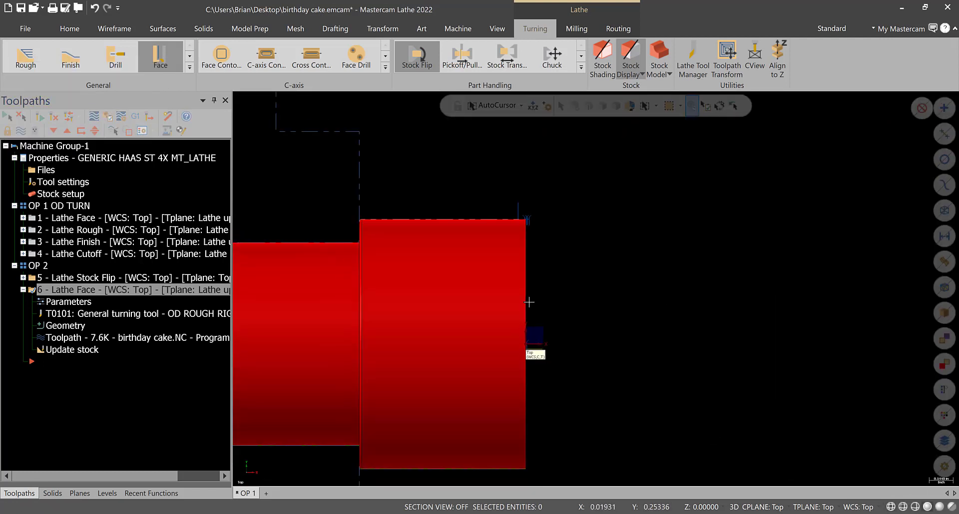
- Apply a 0.015 constant radius fillet to the bore's edge on the large-diameter front face
mouse_move(529, 302)
middle_mouse_down()
mouse_move(716, 368)
mouse_move(30, 272)
middle_mouse_up()
left_click(23, 290)
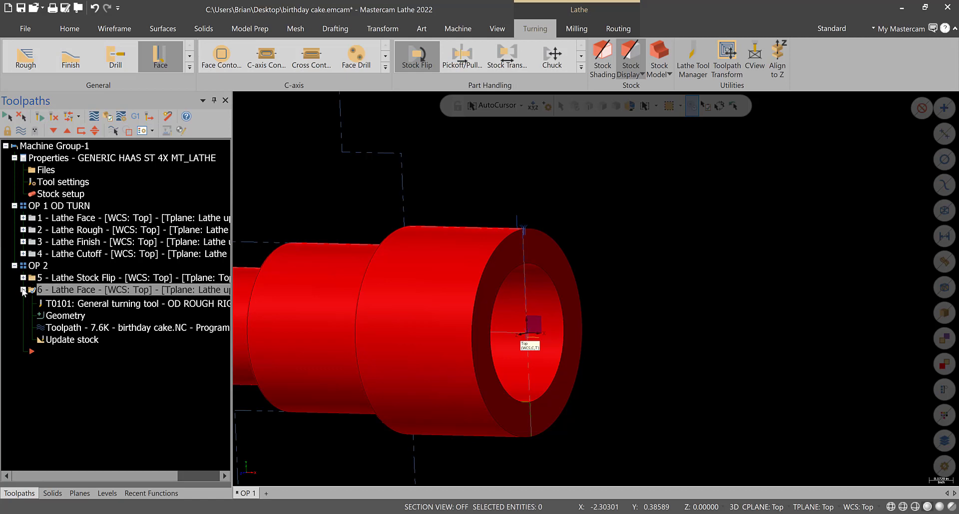
middle_click_drag(596, 289, 574, 314)
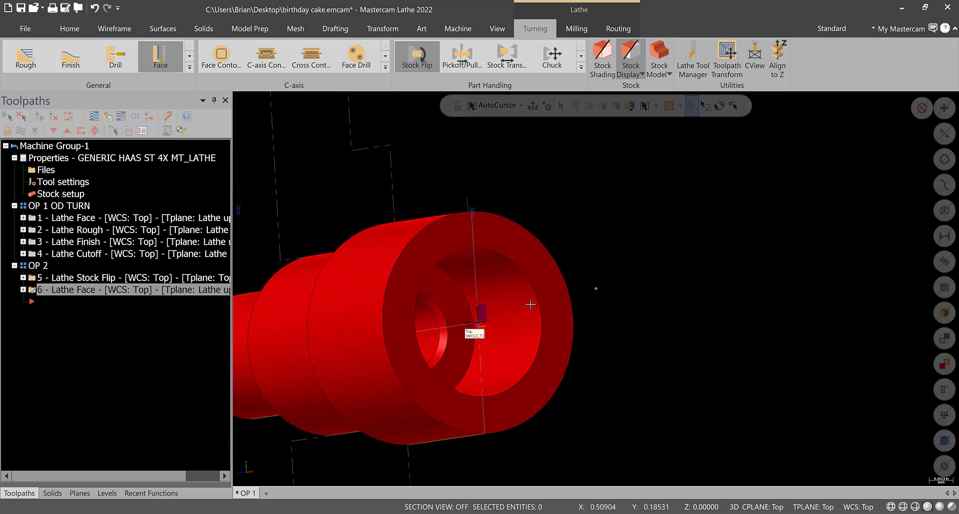
scroll(529, 325, "up", 6)
middle_click_drag(439, 303, 499, 204)
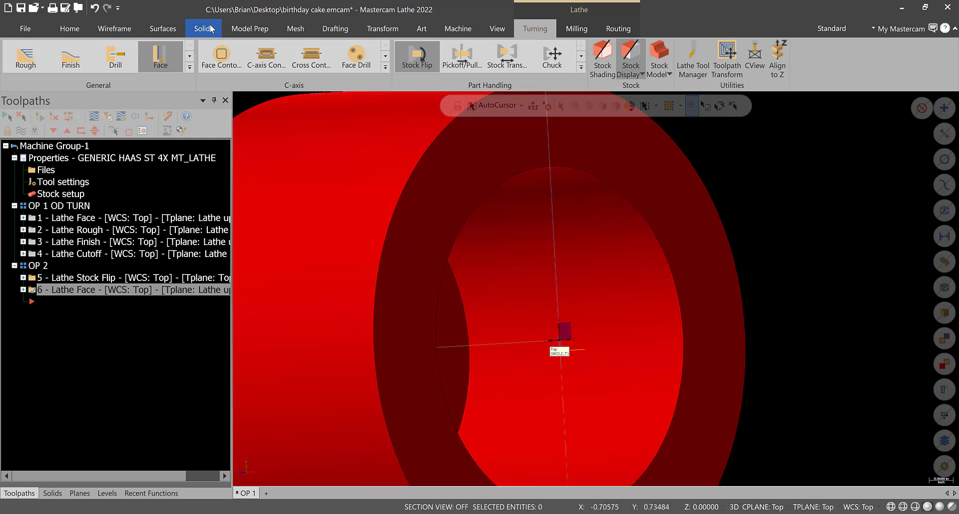
left_click(204, 28)
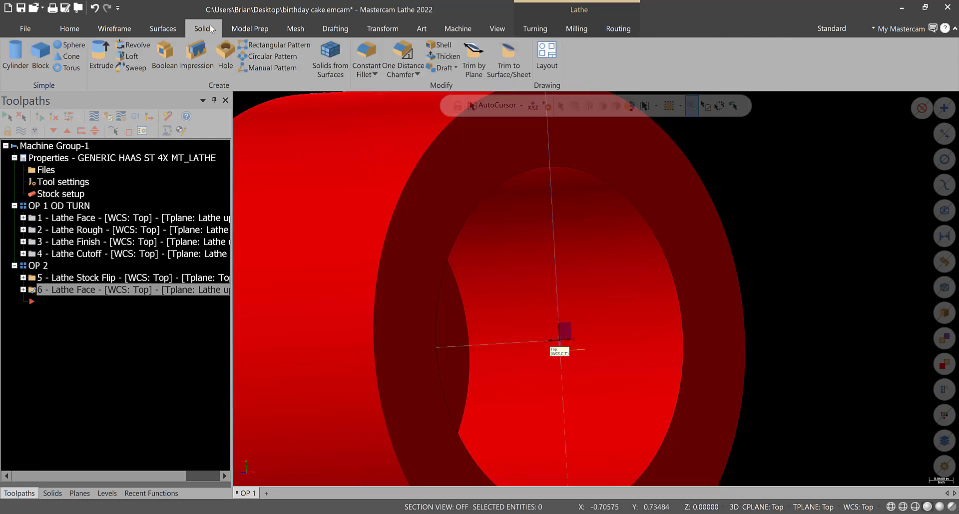
left_click(367, 54)
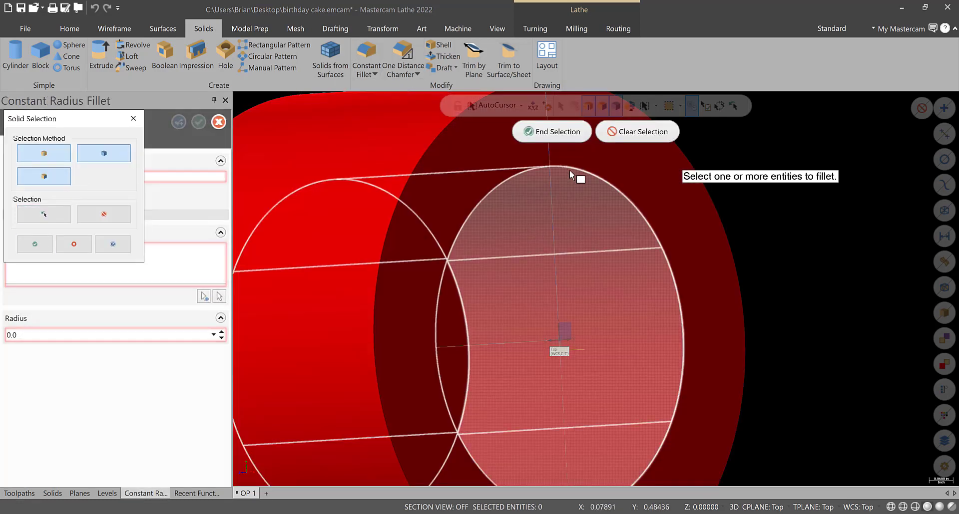
left_click(571, 166)
left_click(551, 132)
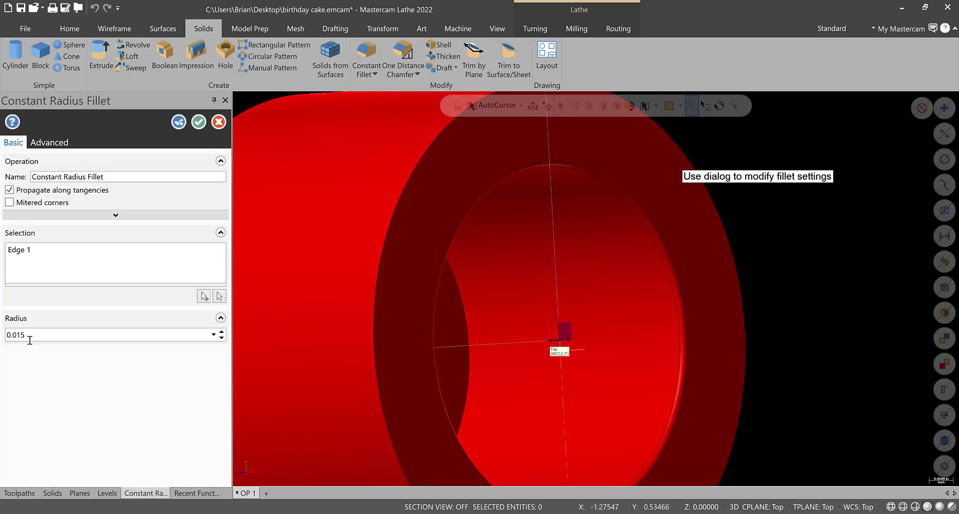
left_click(198, 121)
scroll(514, 209, "down", 5)
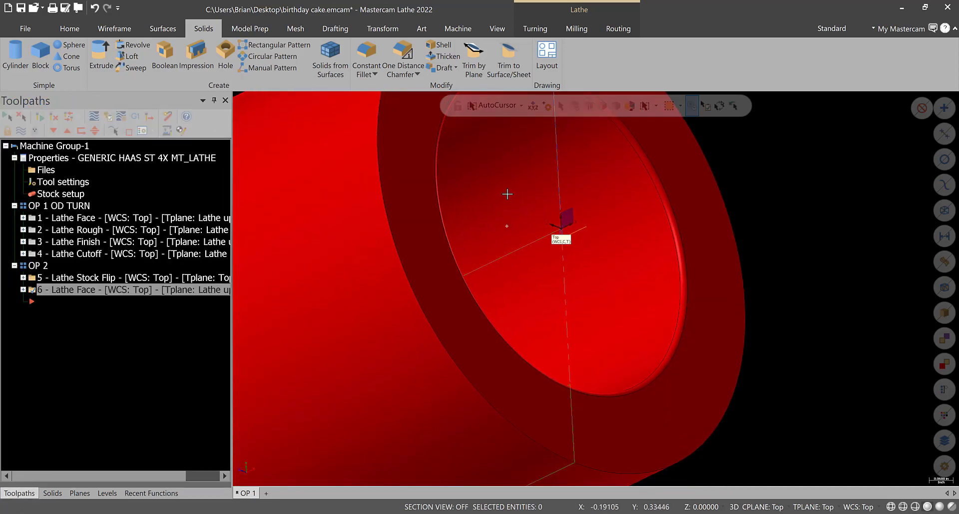
- Examine the stepped part from the top and the bored face at its small-diameter end
right_click(490, 129)
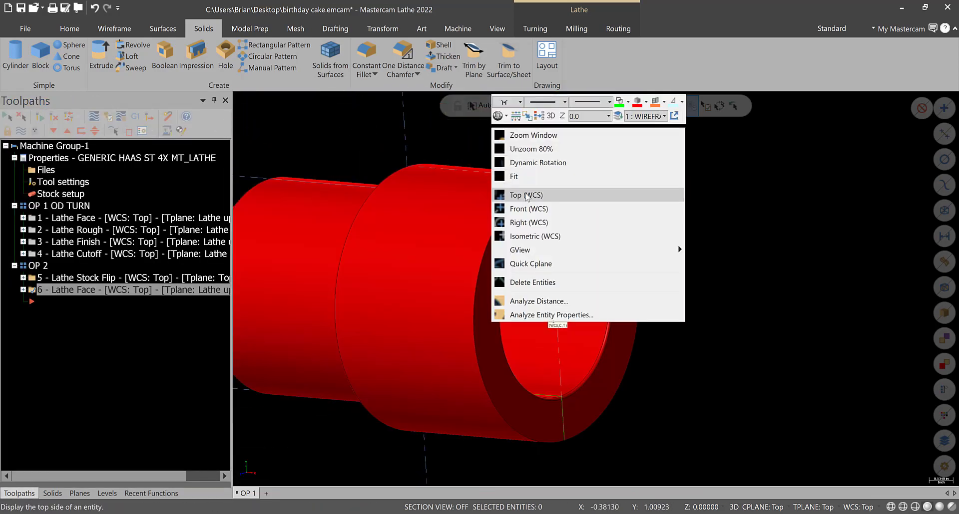
left_click(526, 194)
scroll(539, 249, "down", 4)
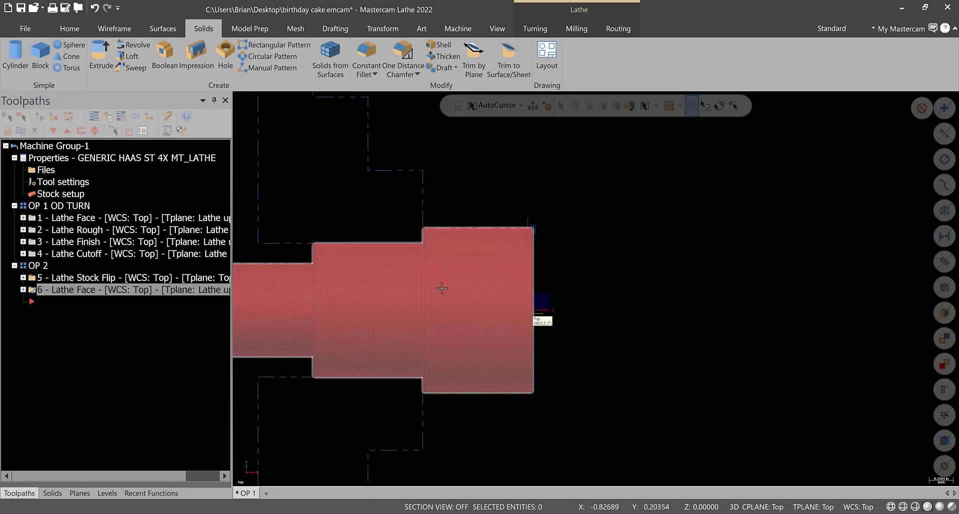
scroll(278, 289, "up", 8)
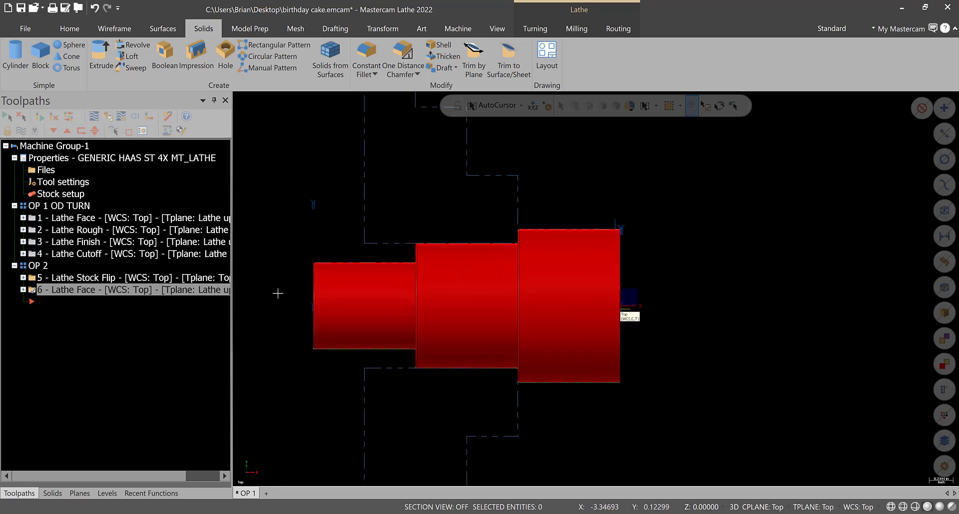
mouse_move(284, 295)
middle_mouse_down()
mouse_move(375, 301)
mouse_move(422, 276)
middle_mouse_up()
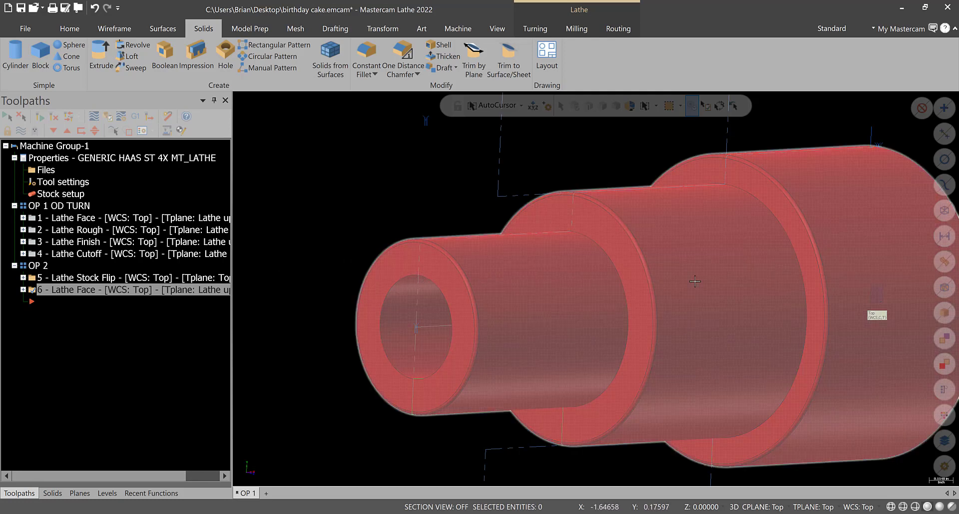
- Examine the stepped part from the top and the bored face at its large-diameter end
middle_click_drag(754, 281, 580, 273)
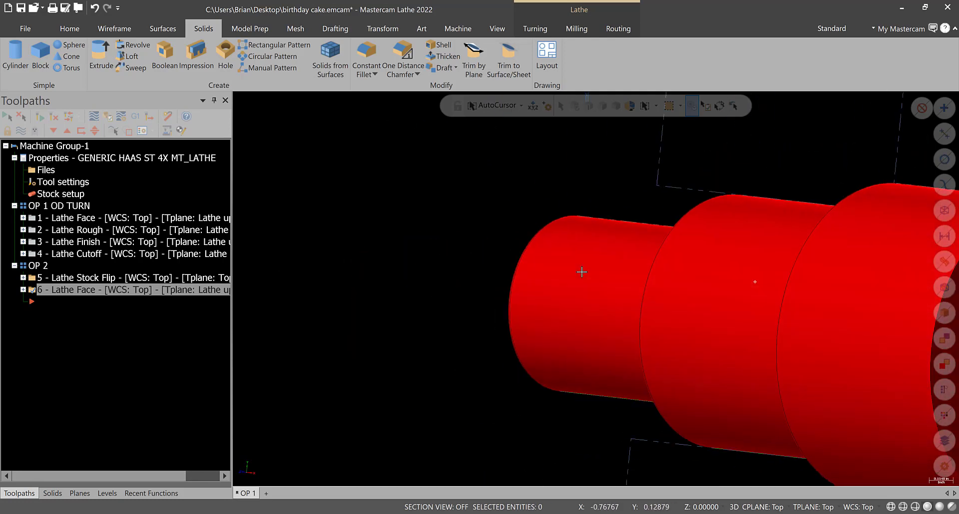
scroll(580, 273, "down", 4)
scroll(581, 273, "up", 3)
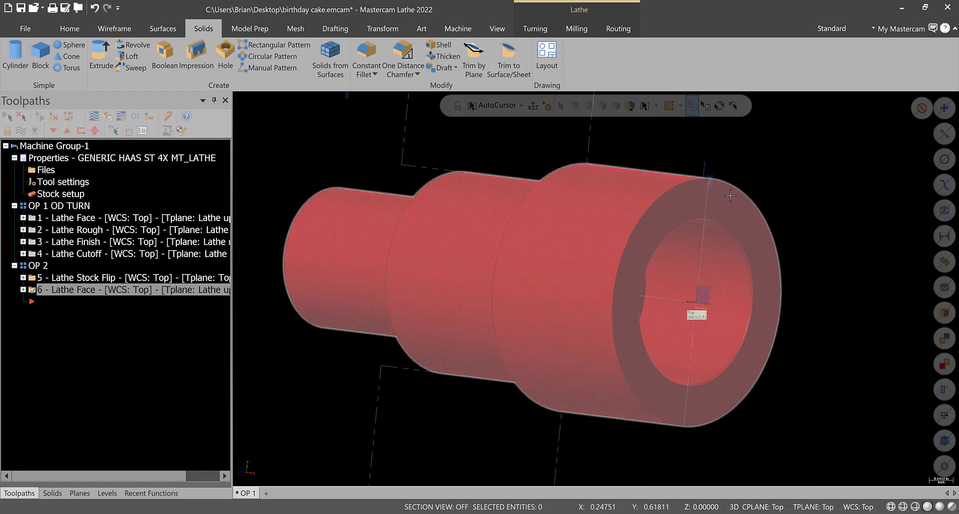
key("alt+1")
scroll(565, 277, "down", 2)
middle_click_drag(316, 248, 698, 163)
right_click(698, 163)
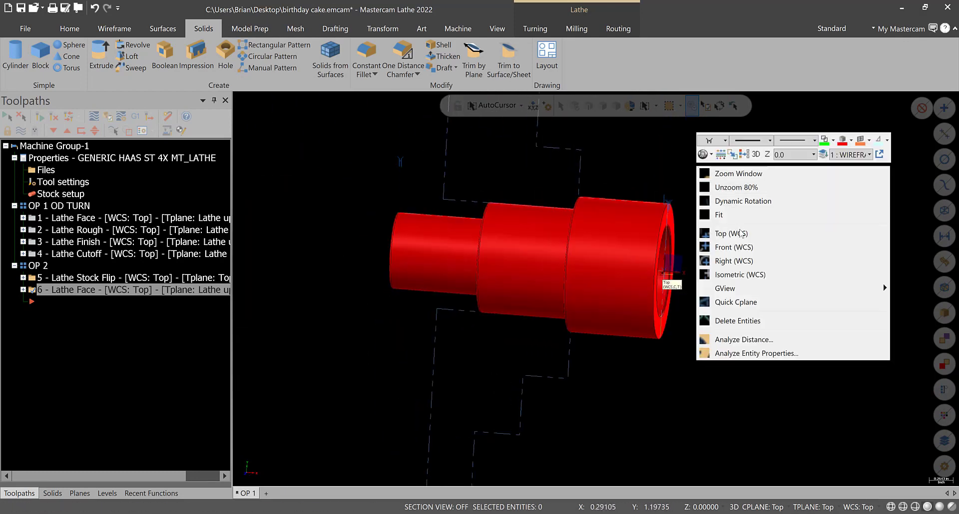
left_click(739, 233)
scroll(739, 233, "down", 5)
scroll(824, 235, "up", 3)
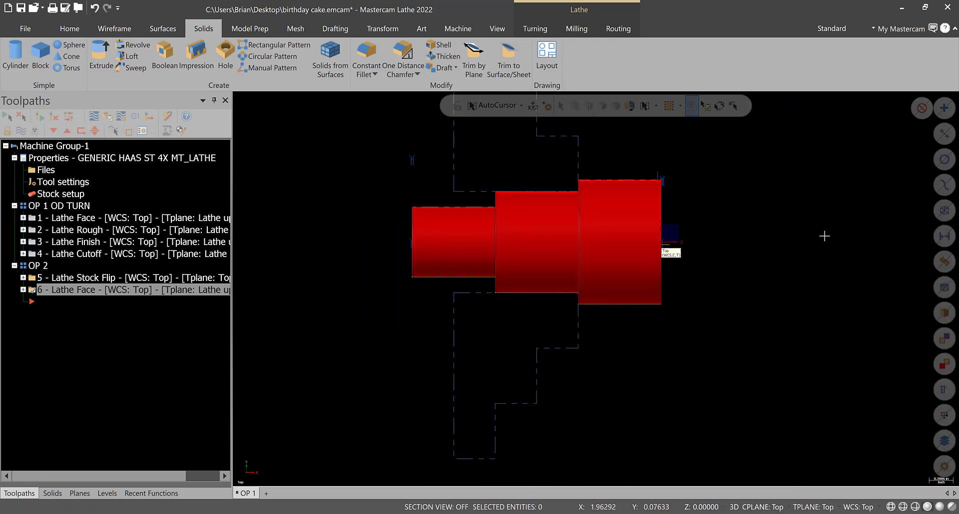
scroll(603, 154, "up", 4)
scroll(758, 301, "up", 2)
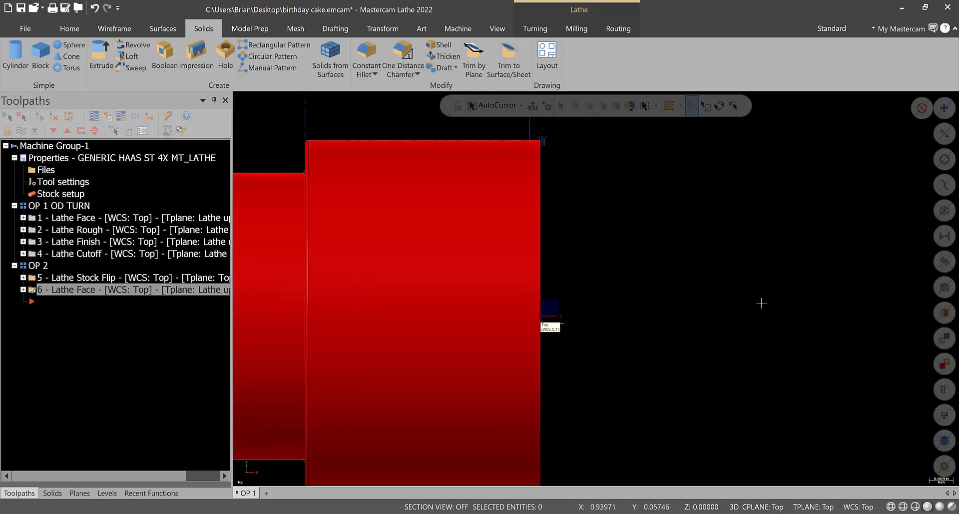
scroll(758, 301, "down", 3)
scroll(852, 286, "up", 1)
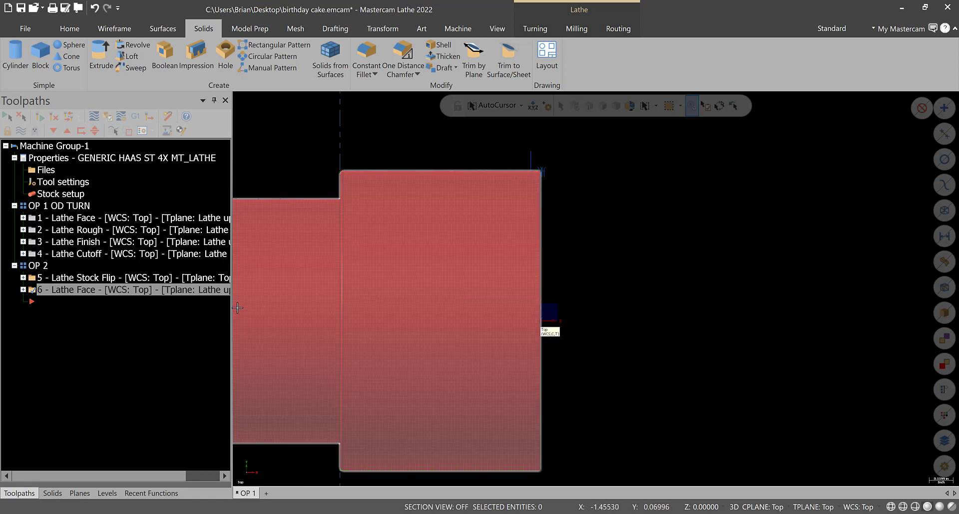
middle_click_drag(520, 328, 492, 302)
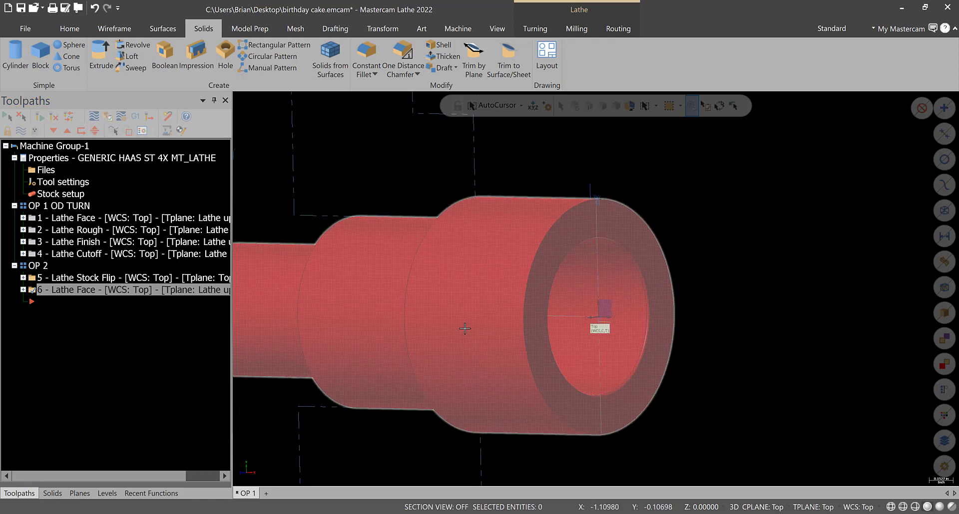
- Start a Lathe Drill operation in OP 2 and select the existing 0.375 diameter spot drill
left_click(547, 29)
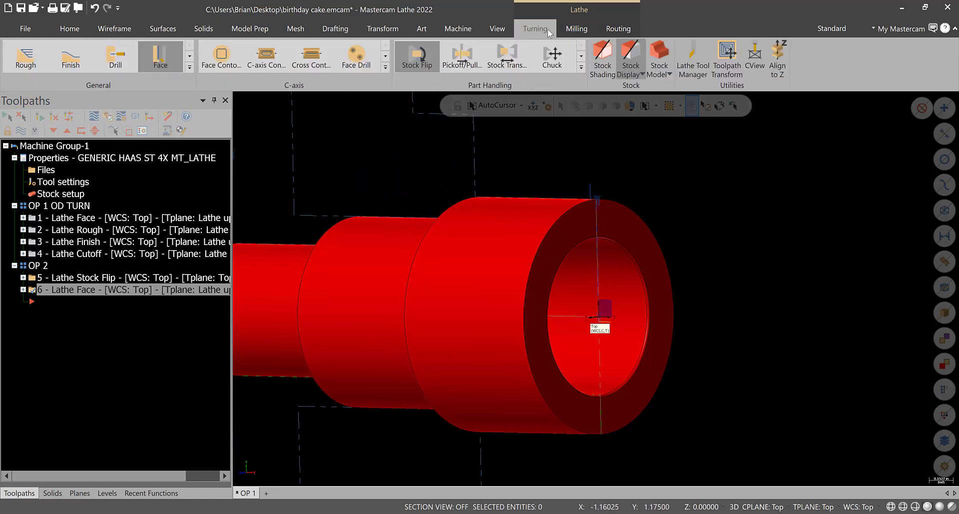
left_click(115, 56)
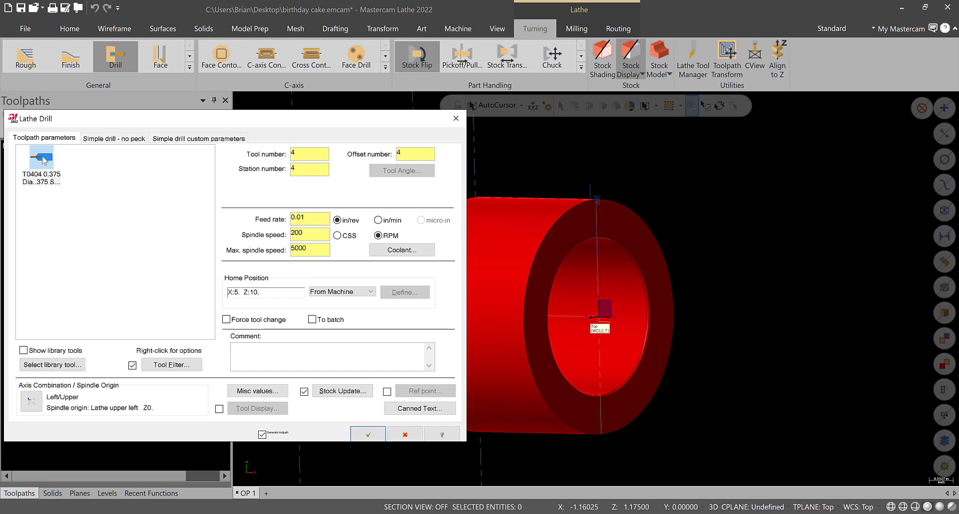
left_click(44, 160)
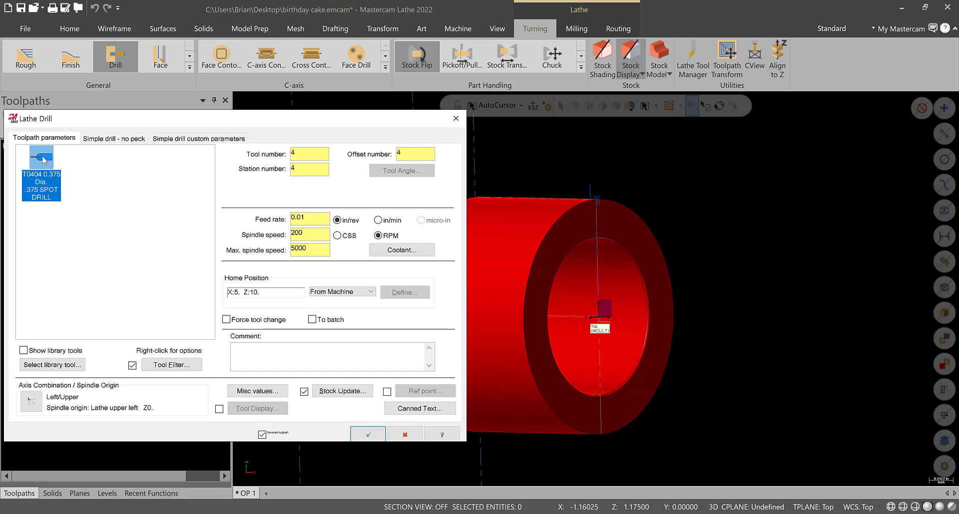
left_click(50, 365)
left_click(105, 128)
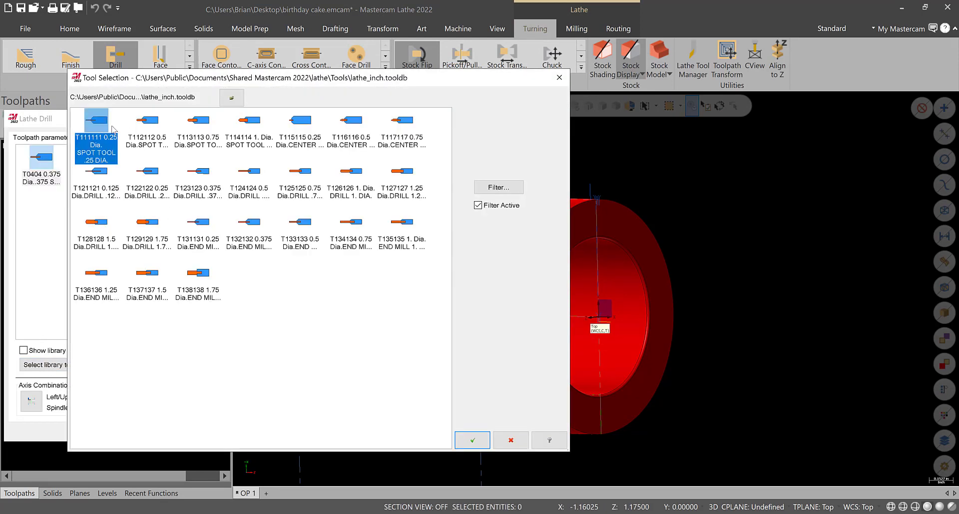
left_click(145, 126)
left_click(197, 126)
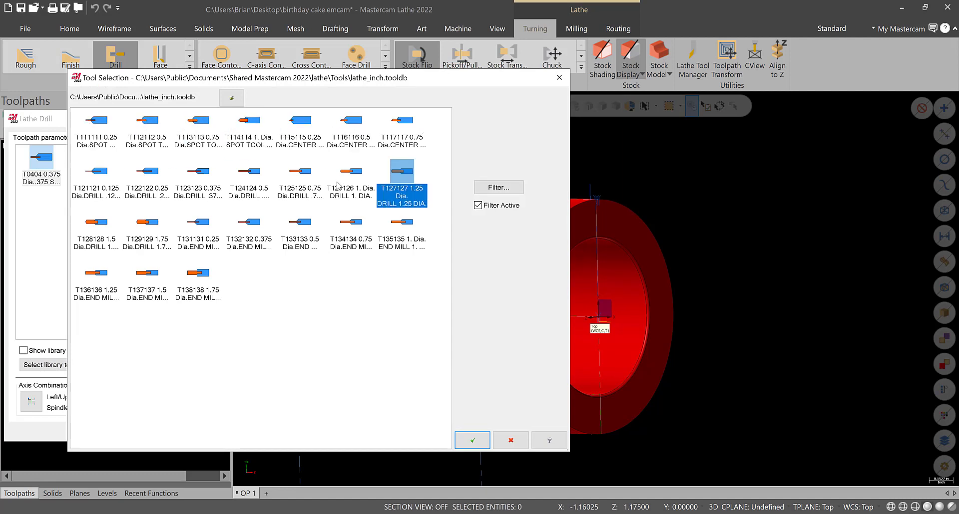
left_click(103, 239)
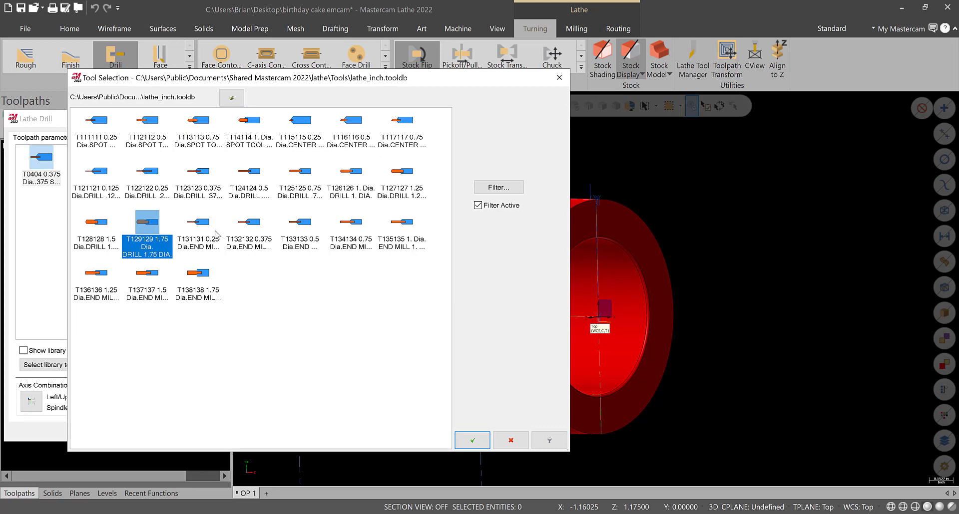
left_click(559, 78)
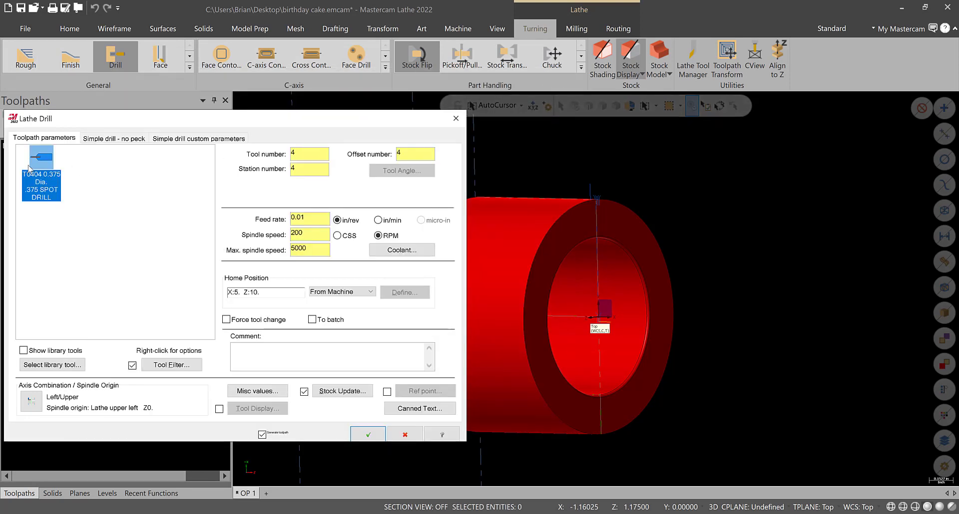
- Delete the existing 0.375 spot drill and start defining a new Drill / Tap / Reamer tool
key("Delete")
left_click(215, 308)
right_click(77, 207)
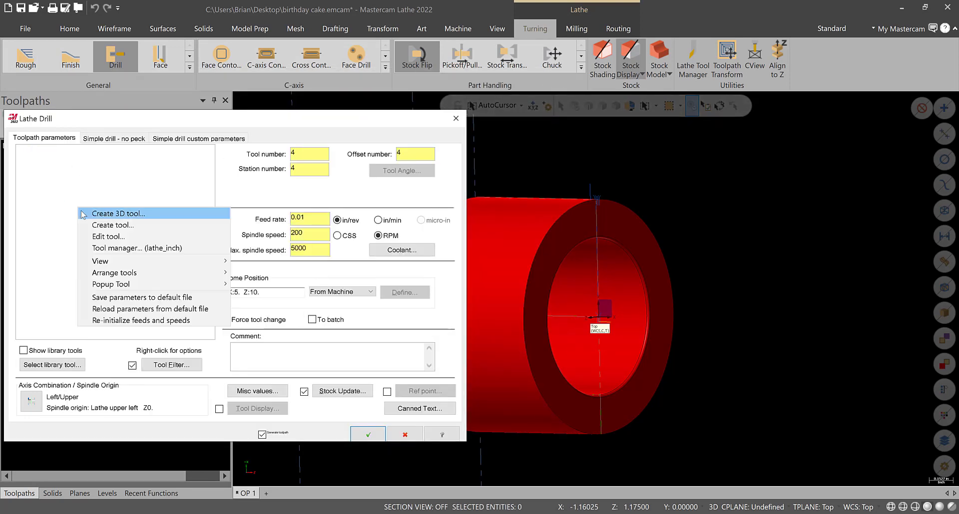
left_click(102, 228)
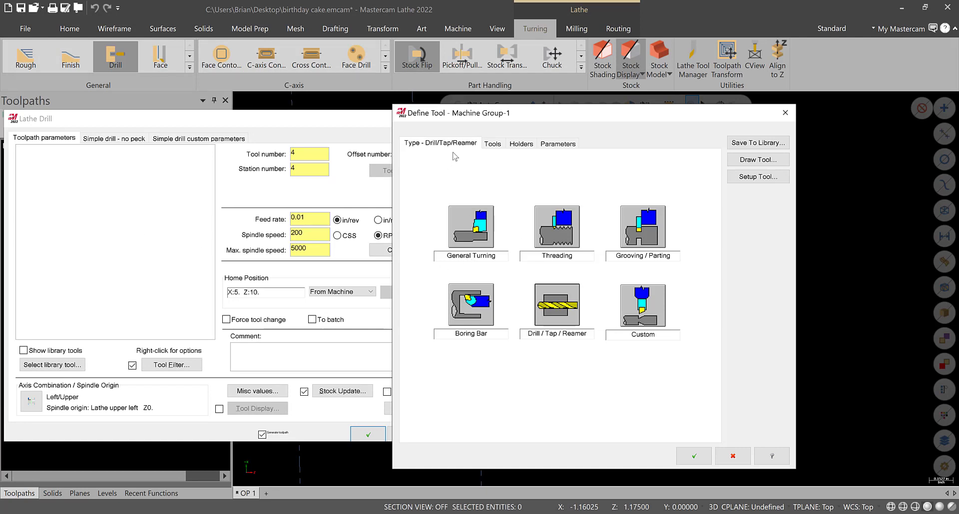
left_click(540, 295)
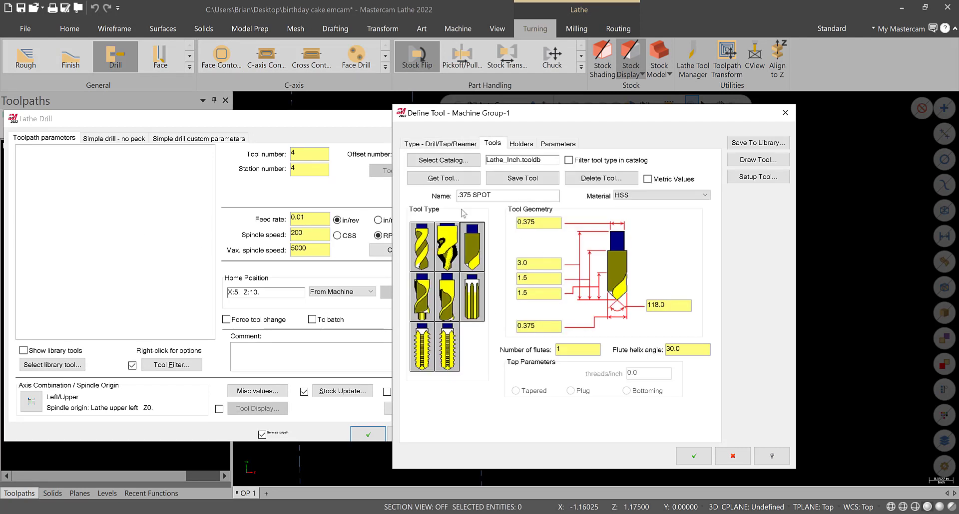
- Give the new 0.375 diameter, one-flute spot drill the tool name .375 SPOT and accept its definition
left_click(503, 197)
left_click(547, 223)
left_click(579, 349)
left_click(546, 144)
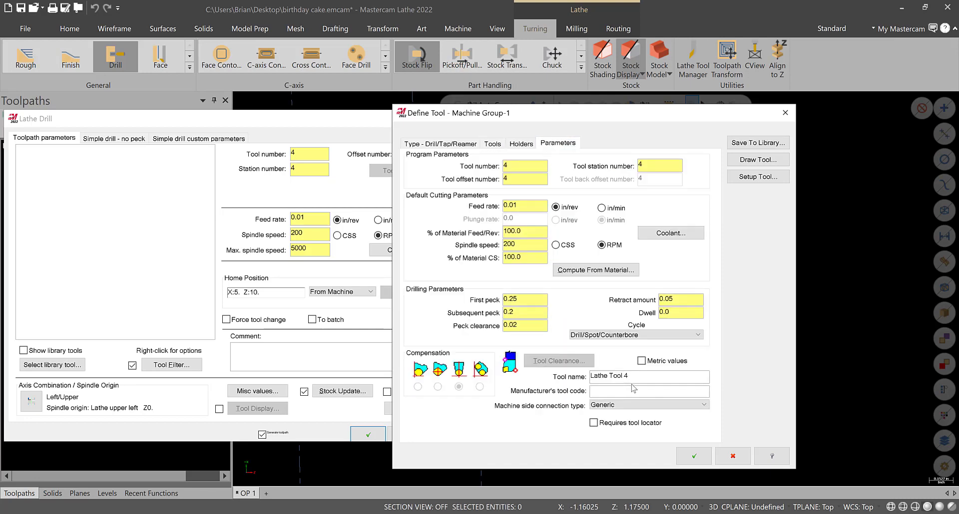
left_click_drag(642, 374, 565, 373)
type(".375 SPOT")
left_click(697, 462)
- Set the spot drilling feed rate to 0.005 in/rev, spindle speed to 500 RPM and maximum spindle speed to 1000
left_click_drag(309, 219, 241, 216)
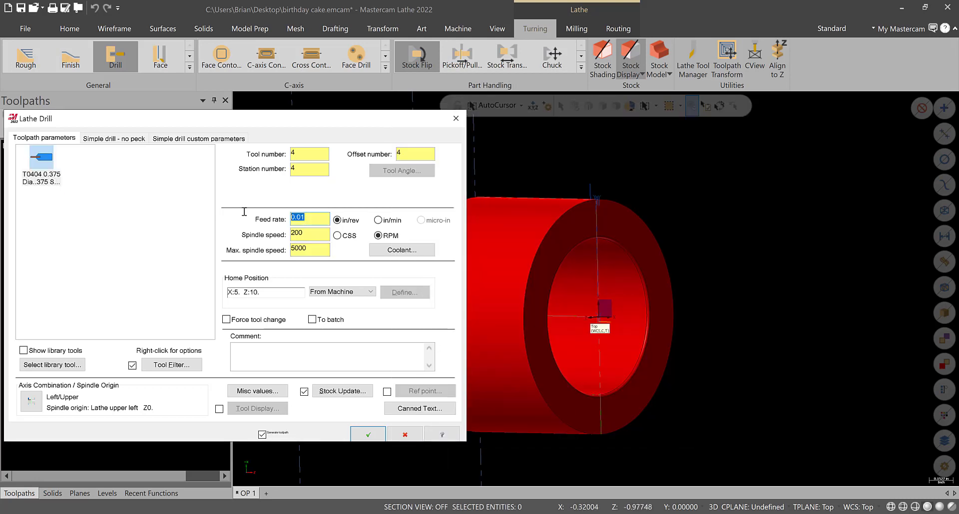
type(".005")
left_click_drag(312, 233, 275, 237)
left_click_drag(325, 250, 261, 249)
type("1")
- Calculate the spot drilling depth for a finish diameter of .36, overwriting the current depth, and generate the Lathe Drill toolpath
left_click(114, 139)
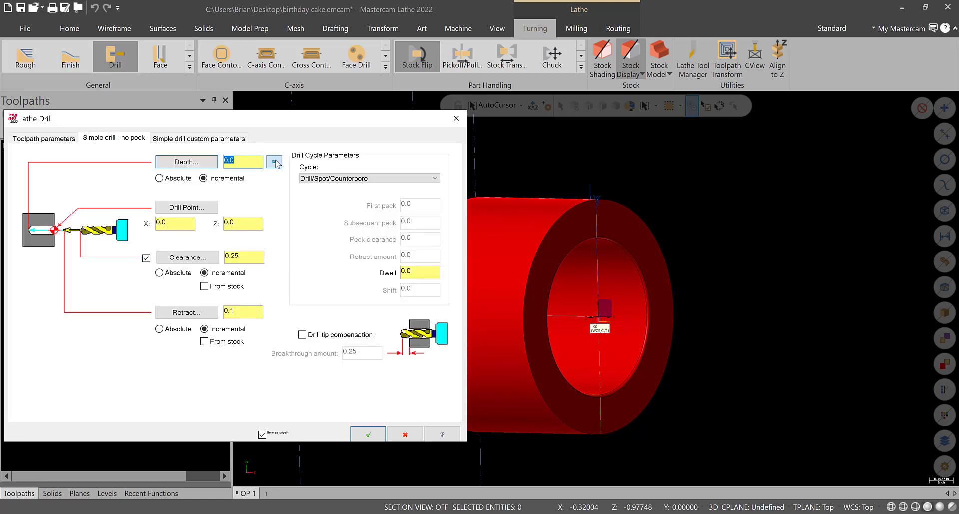
left_click(274, 162)
left_click(125, 190)
key("BackSpace")
key("BackSpace")
key("BackSpace")
key("BackSpace")
key("BackSpace")
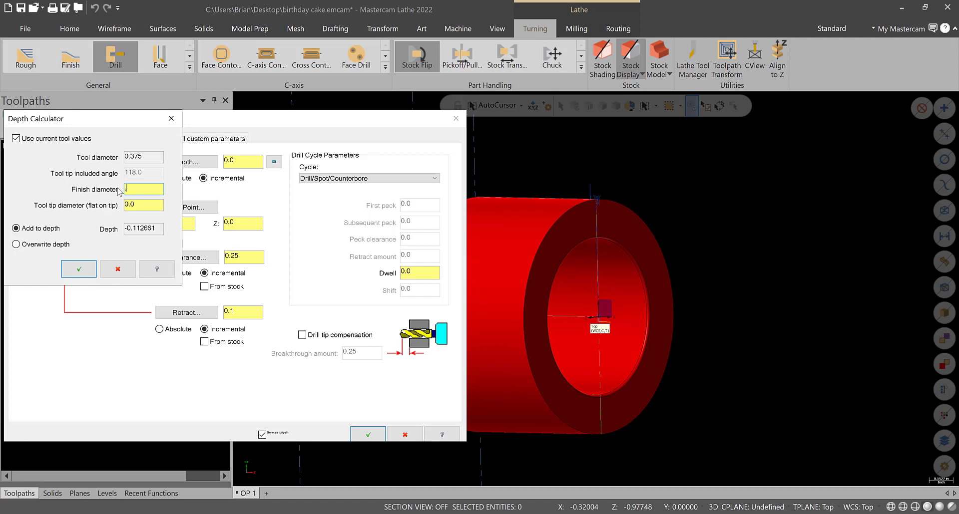
type(".36")
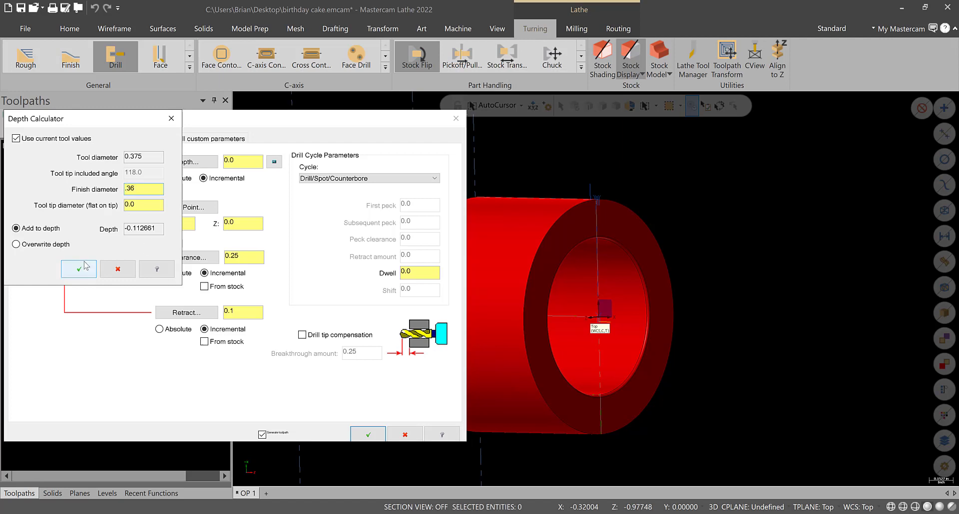
left_click(41, 244)
left_click(71, 266)
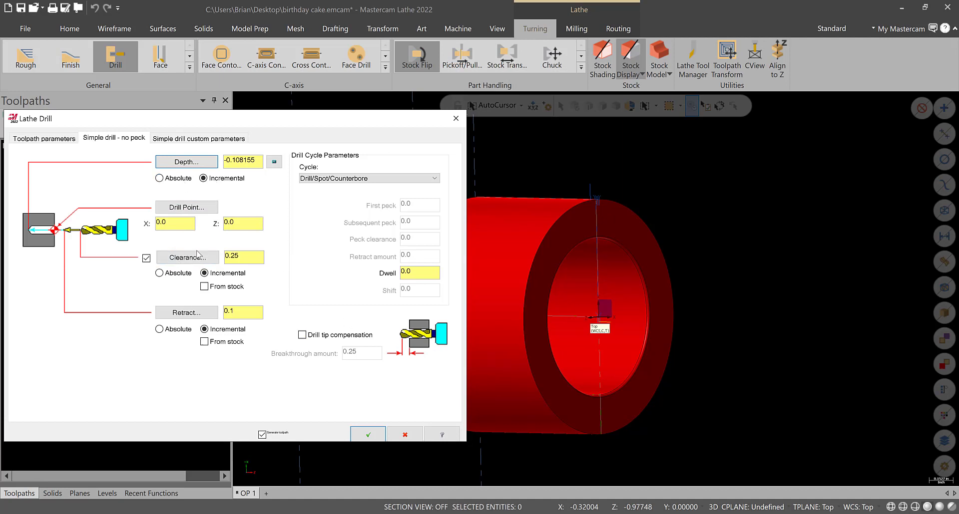
left_click(367, 433)
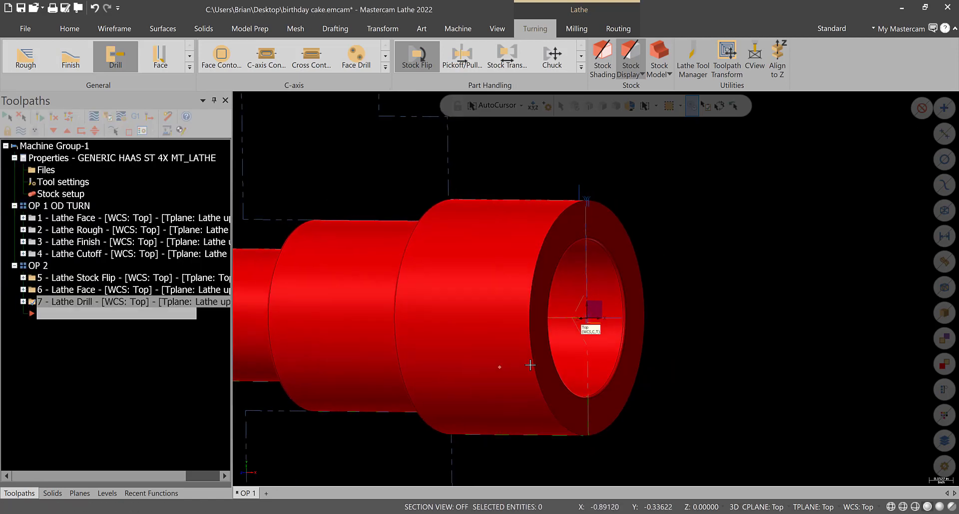
- Duplicate the spot drilling operation at the end of OP 2
scroll(520, 339, "up", 3)
scroll(491, 274, "down", 2)
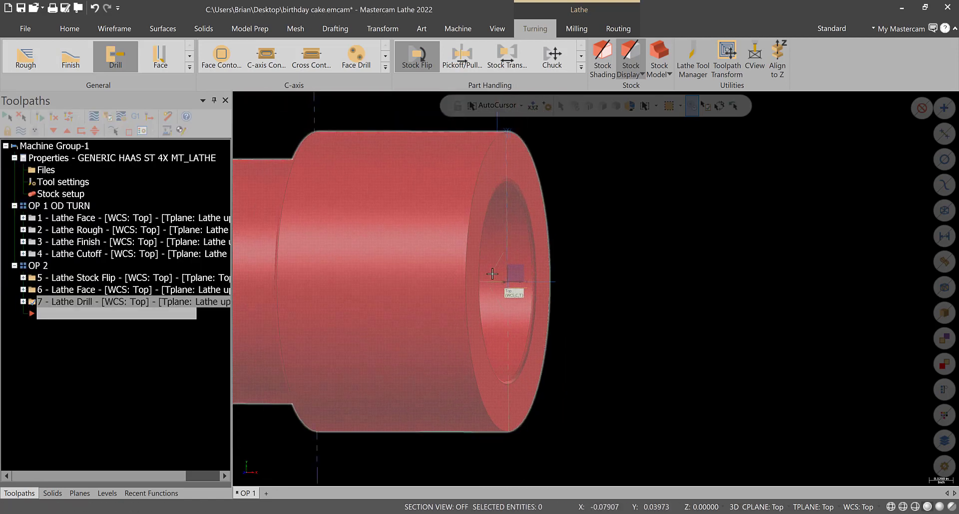
right_click(62, 302)
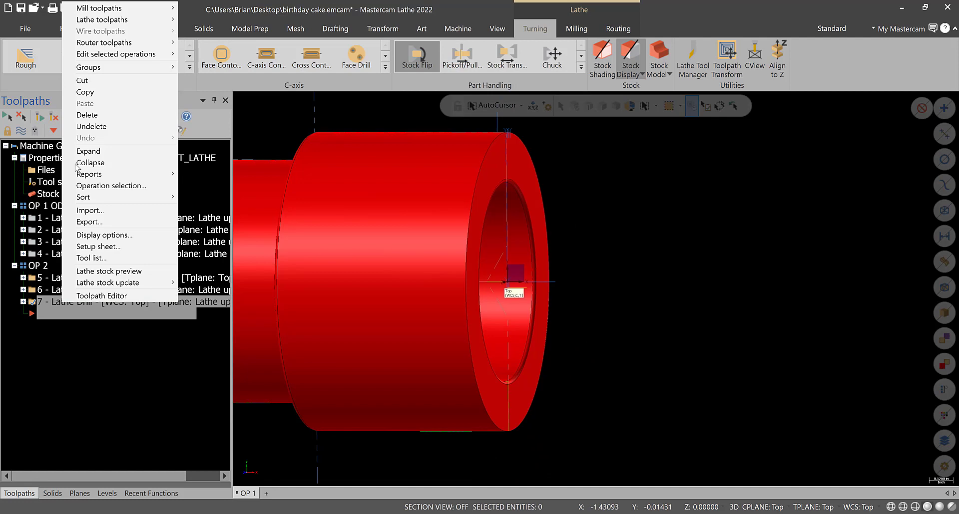
left_click(96, 91)
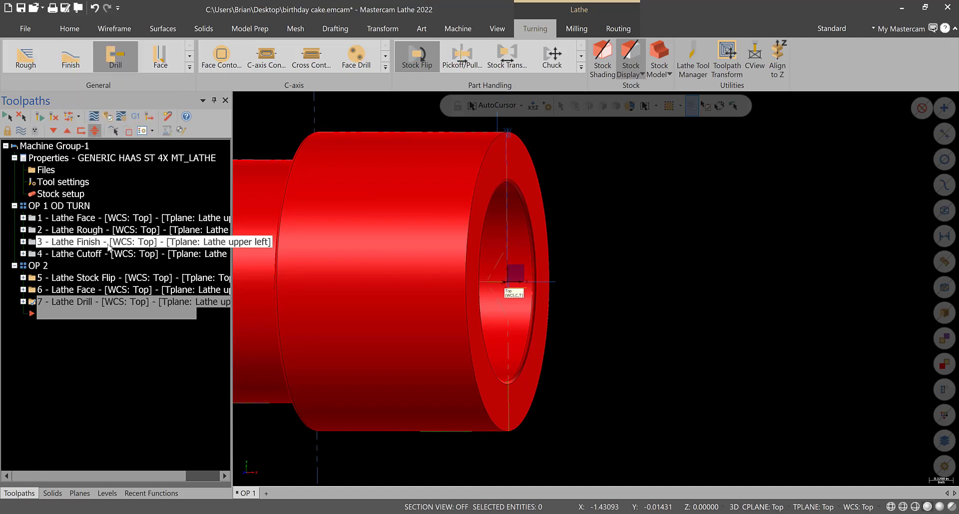
right_click(61, 318)
left_click(90, 115)
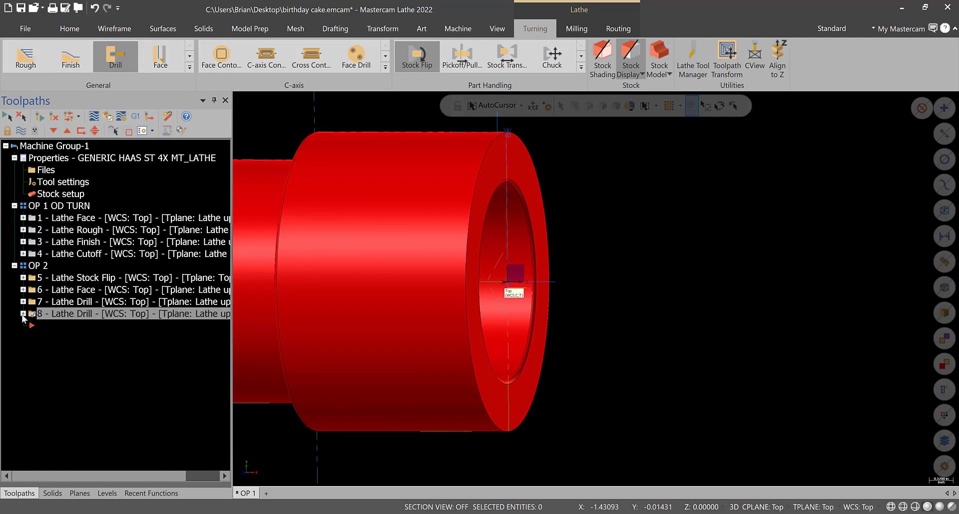
- Add the T124124 0.5 diameter drill from the inch lathe tool library to the copied Lathe Drill operation
left_click(23, 314)
left_click(59, 327)
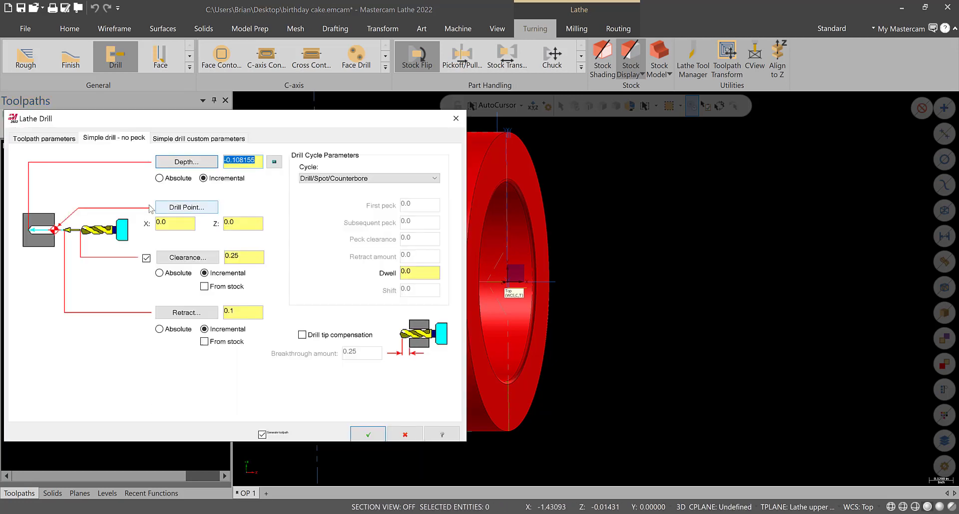
left_click(60, 139)
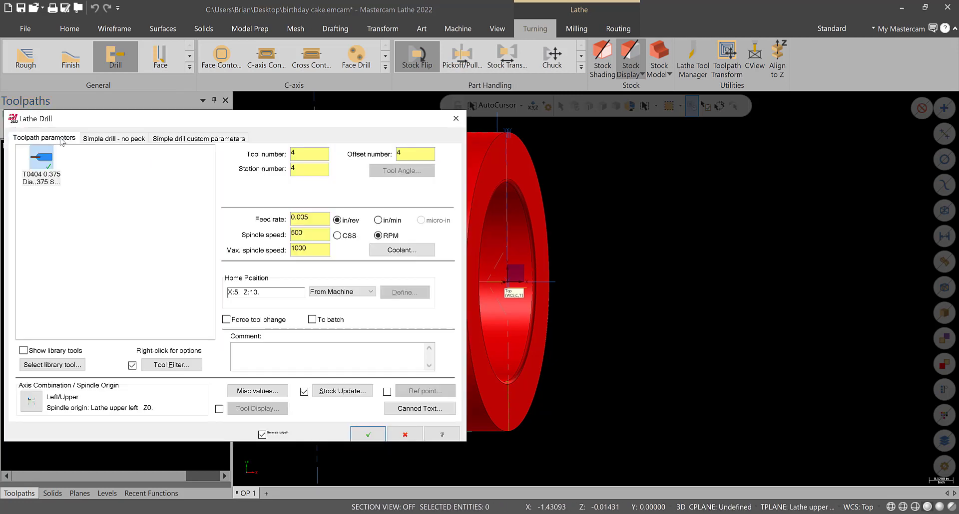
left_click(75, 365)
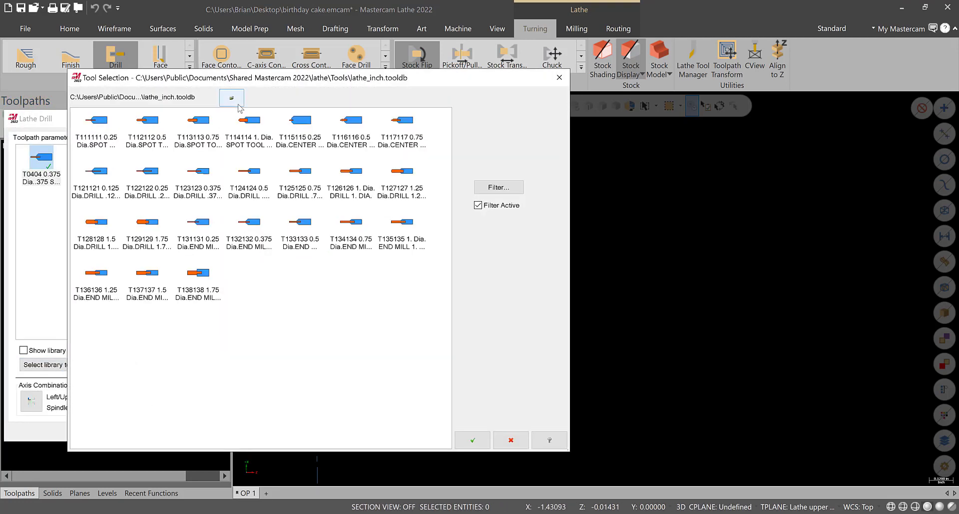
left_click(301, 225)
left_click(301, 183)
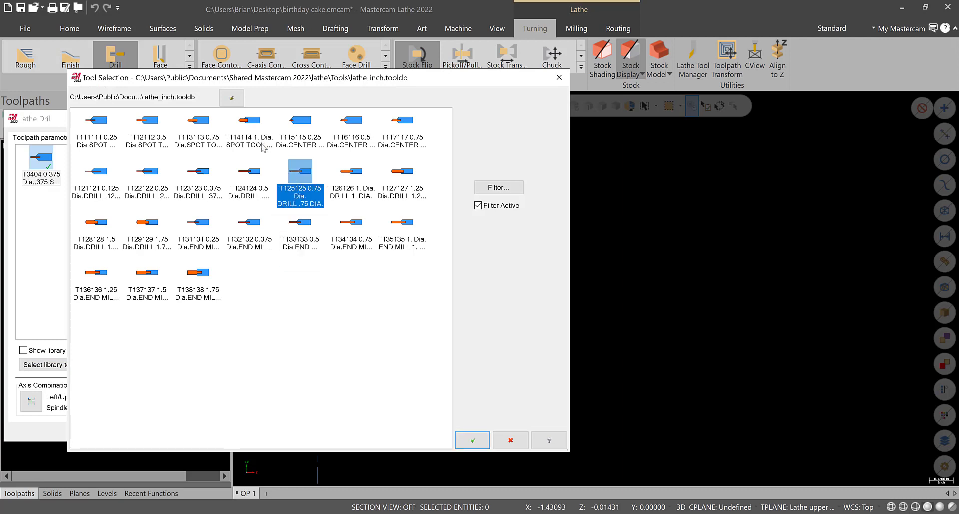
left_click(250, 177)
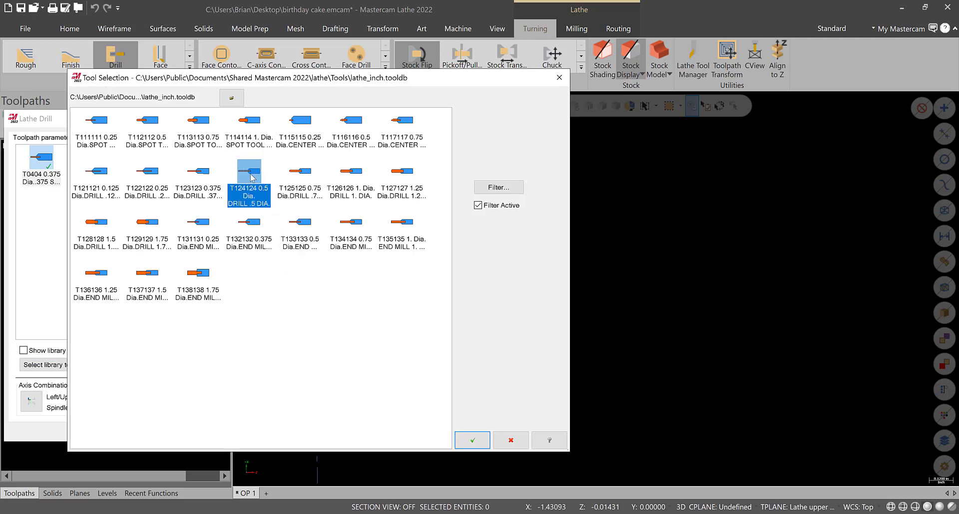
left_click(467, 440)
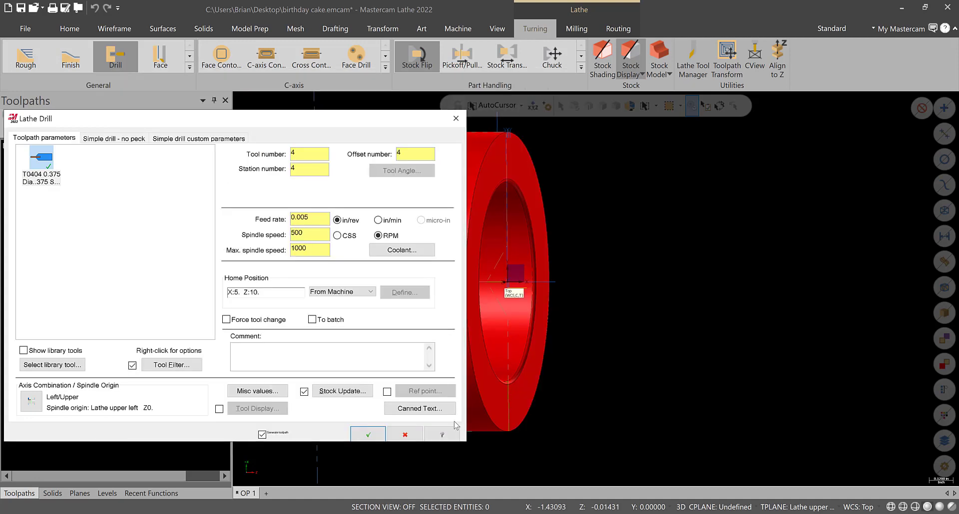
- Inspect the 0.5 drill's tool geometry and holder dimensions in its tool definition
double_click(95, 163)
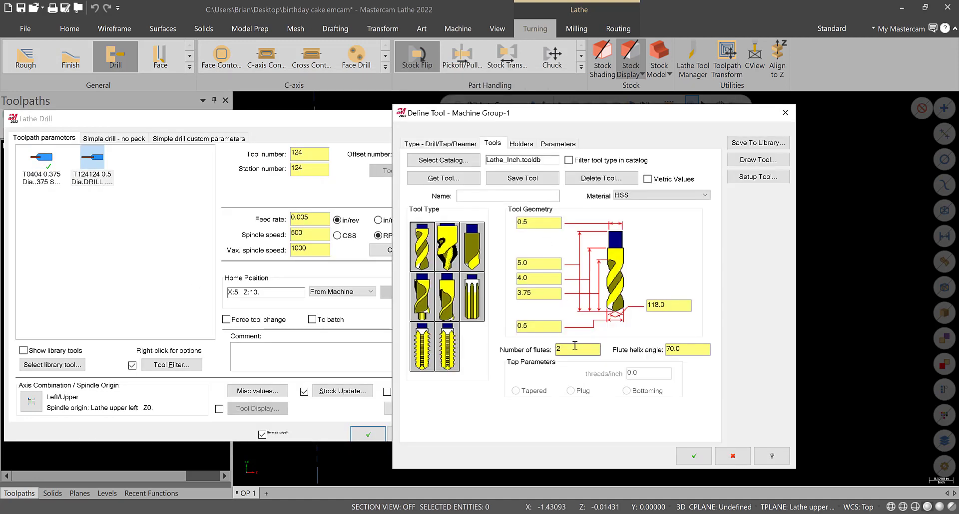
type("1")
left_click(550, 295)
left_click(546, 265)
left_click(547, 149)
left_click(521, 146)
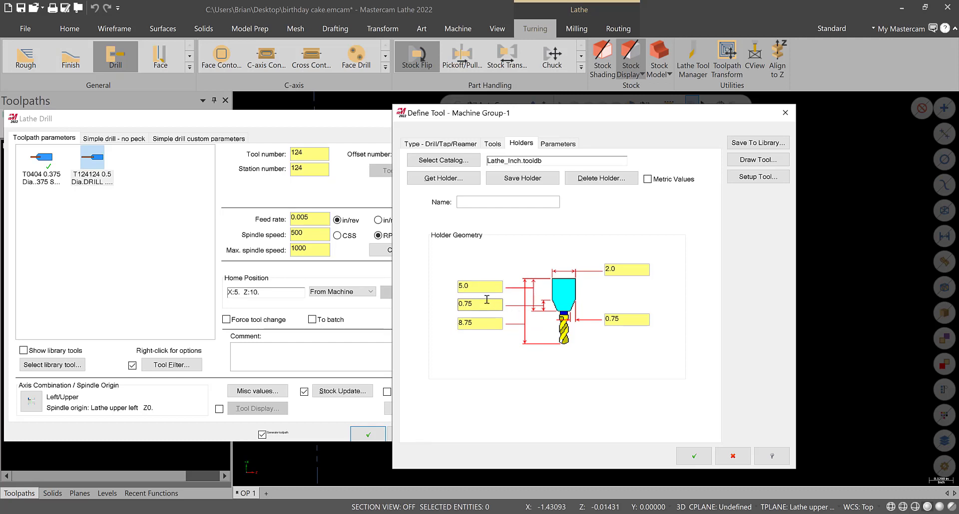
left_click(482, 287)
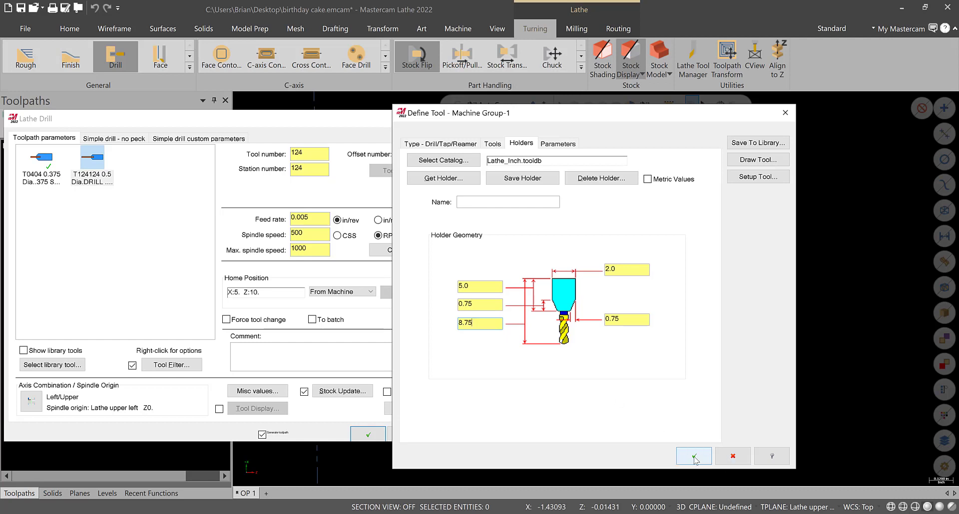
left_click(694, 456)
key("Tab")
key("Tab")
key("Tab")
key("Tab")
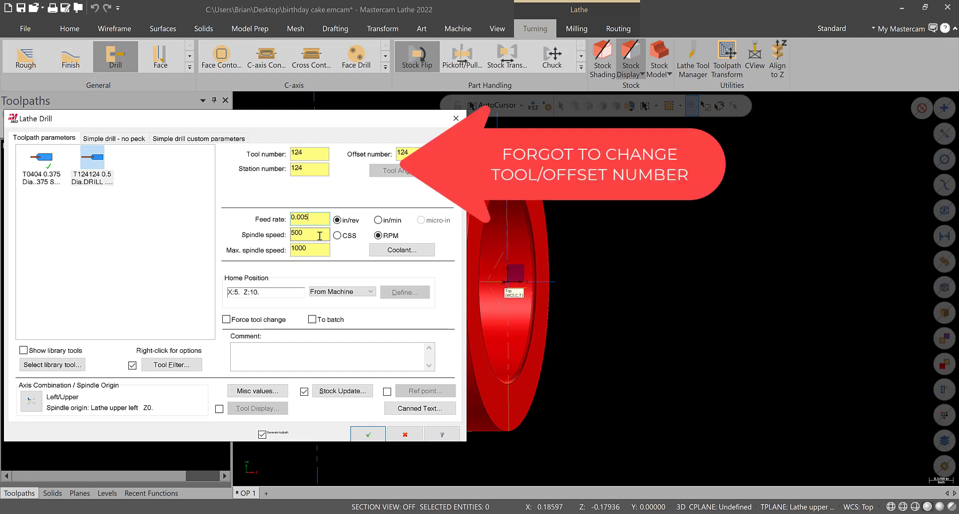
- Set the 0.5 drill operation's cycle to Peck with a first peck of 0.1
middle_click_drag(629, 394, 515, 332)
scroll(516, 332, "up", 1)
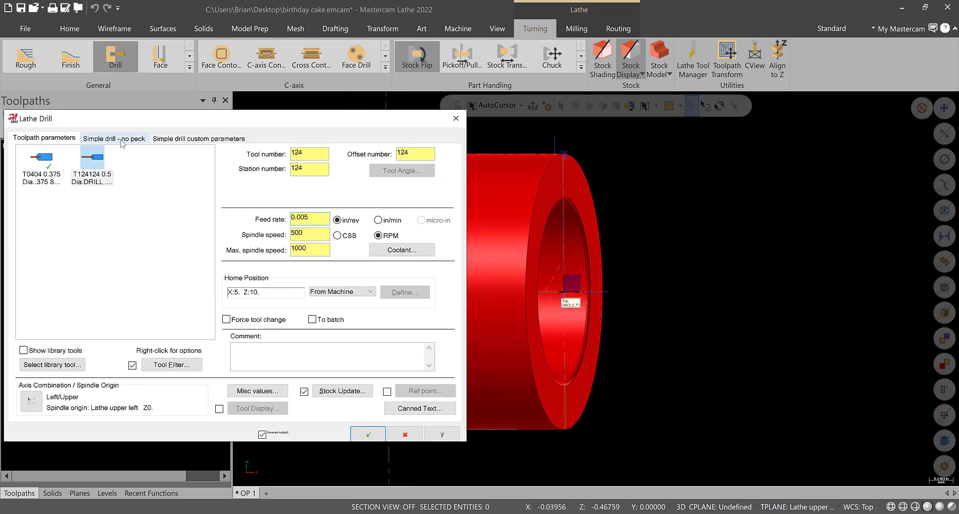
left_click(114, 138)
left_click(385, 179)
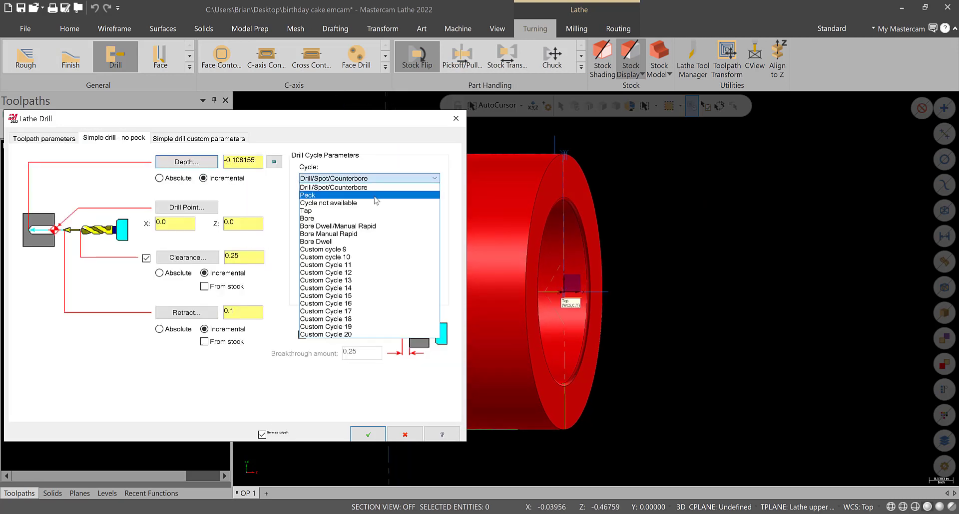
left_click(384, 195)
left_click(426, 210)
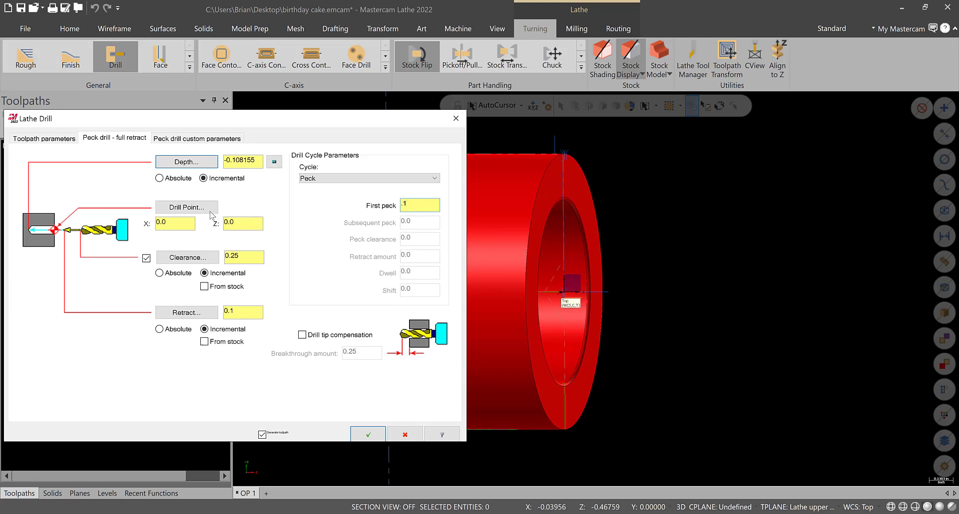
- Set the drilling depth to -3.0 by picking the bore's center point on the small end face of the part
left_click(214, 163)
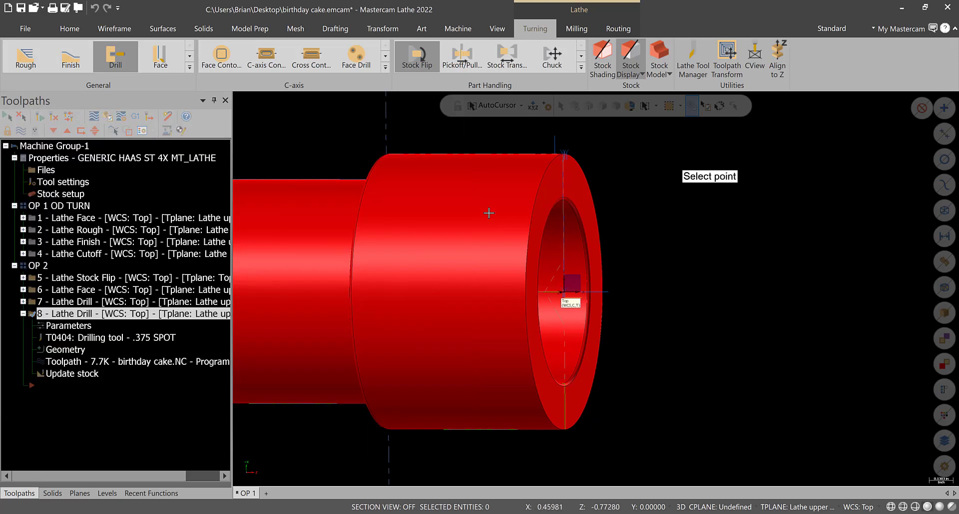
scroll(415, 255, "up", 3)
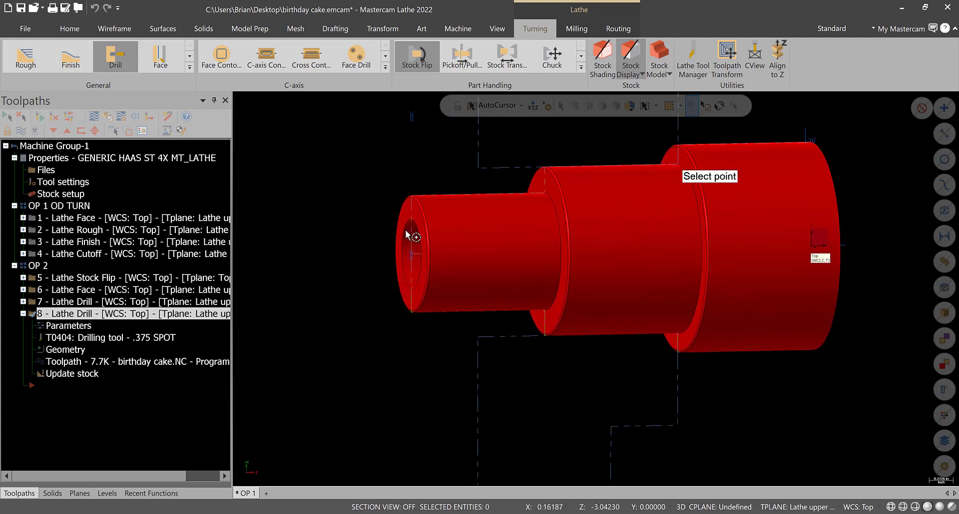
left_click(408, 237)
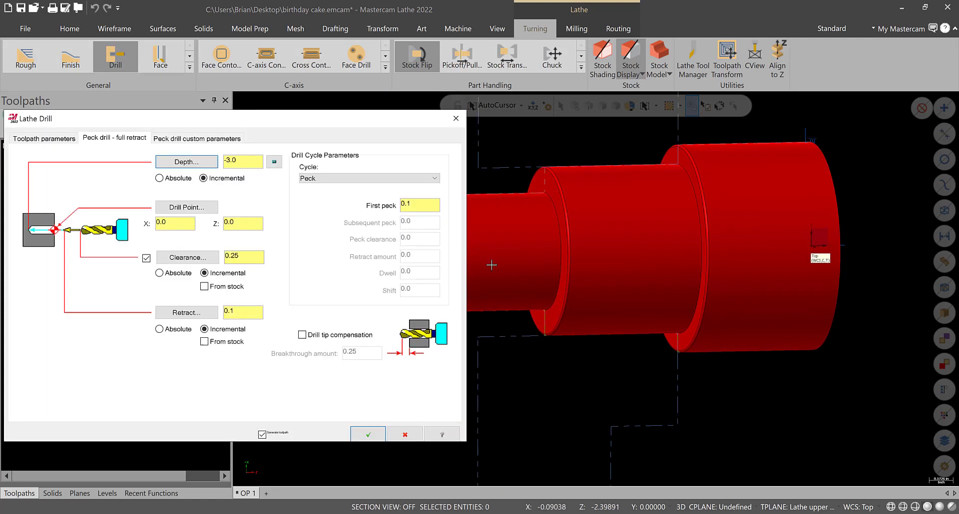
- Enable drill tip compensation with a 0.01 breakthrough amount, keep the Peck cycle, and generate the drill toolpath
left_click(350, 335)
left_click_drag(369, 352, 314, 342)
type(".01")
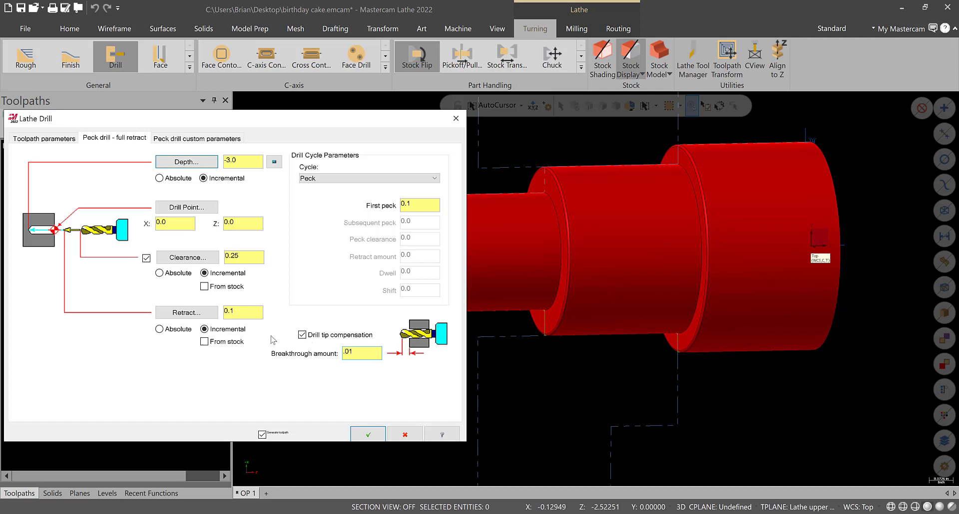
left_click(323, 178)
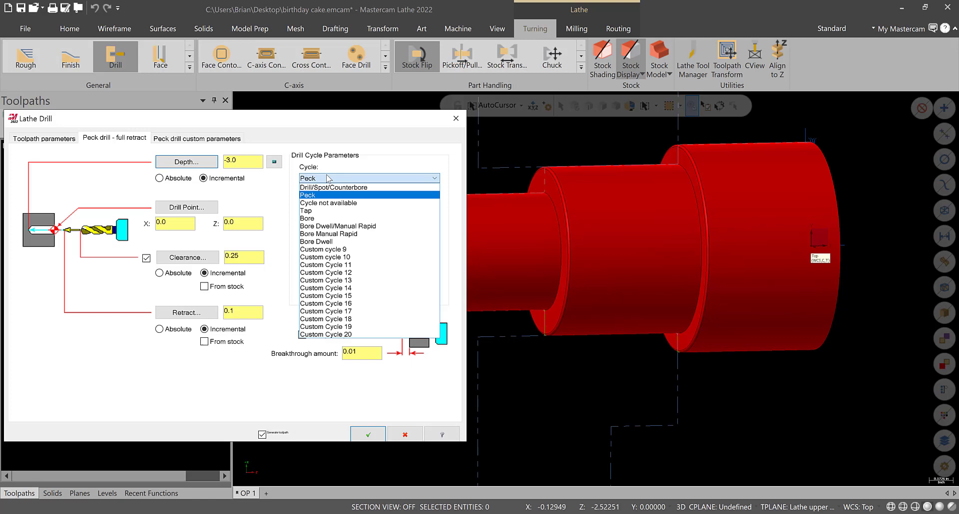
left_click(328, 178)
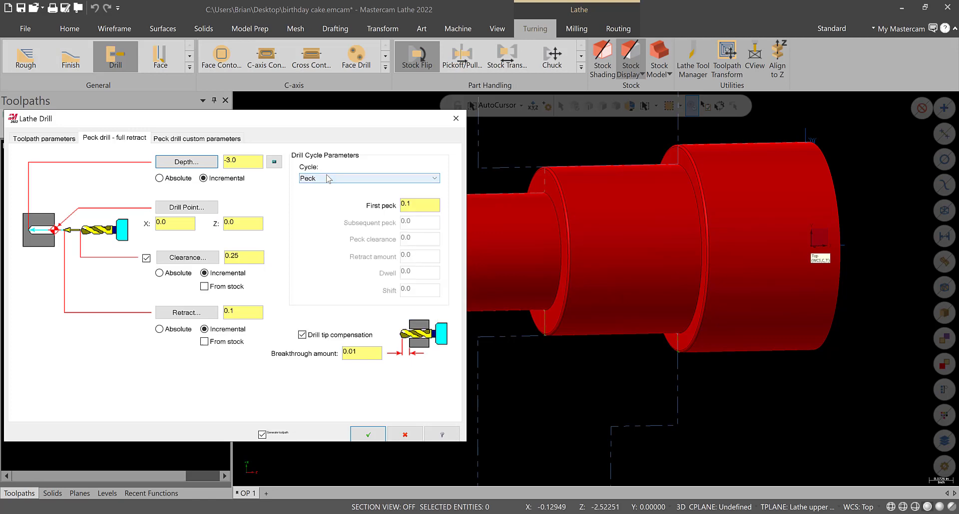
left_click(369, 435)
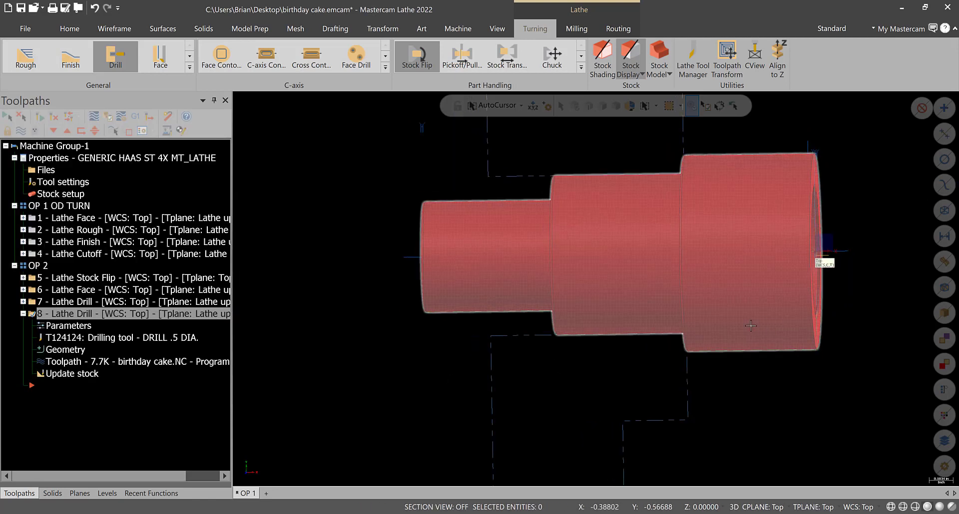
- Backplot the 0.5 drill toolpath and inspect the pecking motion and the tip's breakthrough at the part's small end
middle_click_drag(723, 339, 921, 354)
scroll(922, 354, "up", 3)
middle_click_drag(862, 317, 804, 306)
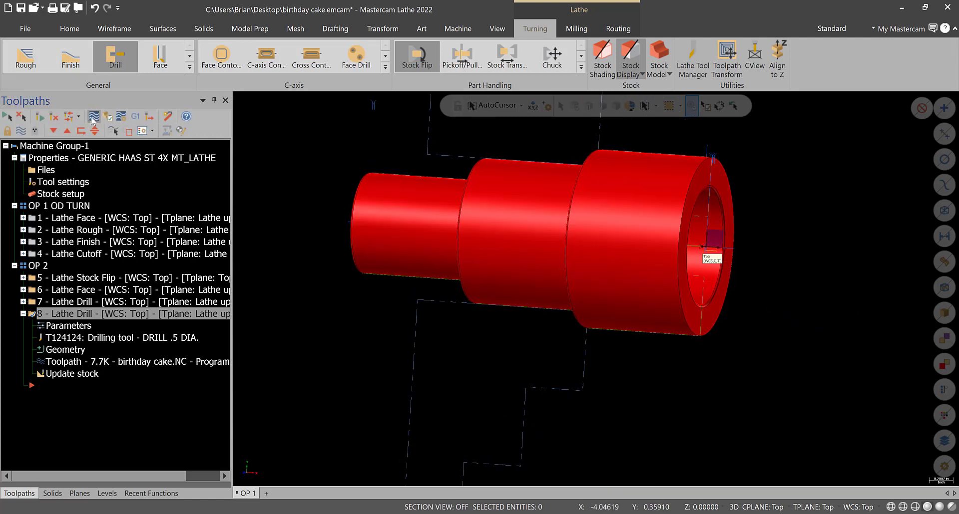
left_click(93, 117)
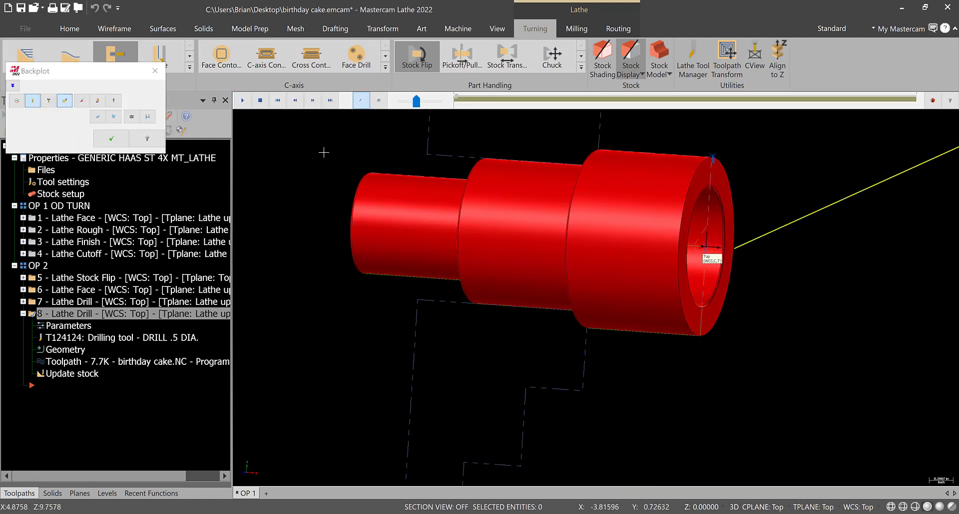
scroll(429, 213, "down", 2)
scroll(405, 111, "up", 2)
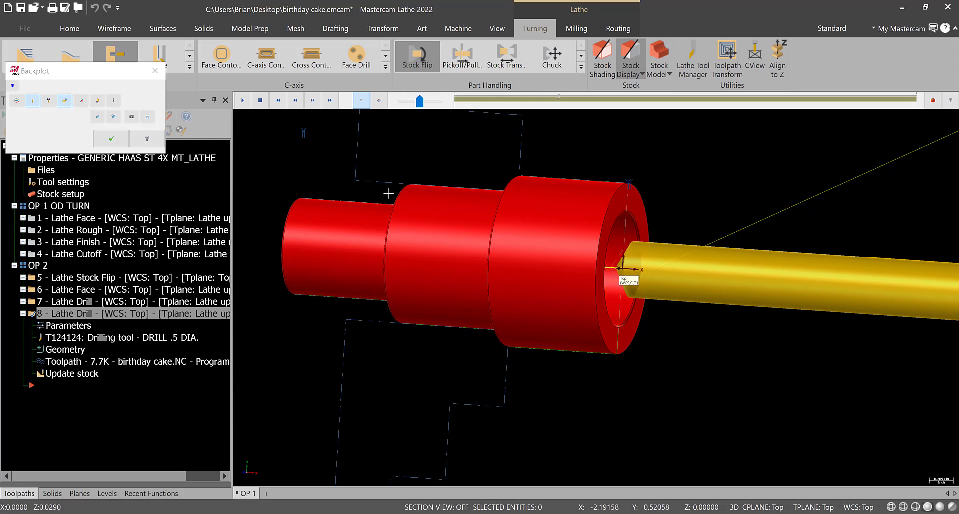
mouse_move(544, 219)
middle_mouse_down()
mouse_move(481, 205)
mouse_move(396, 214)
middle_mouse_up()
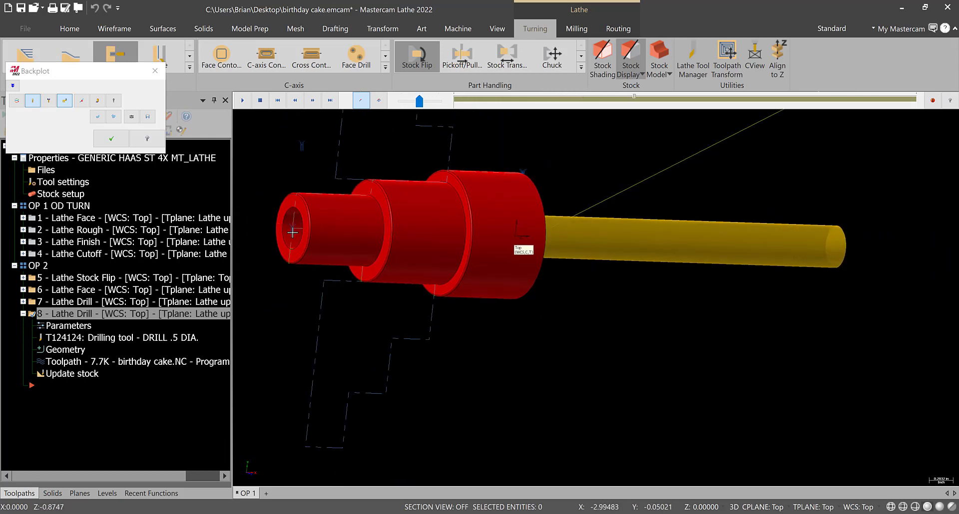
scroll(292, 232, "down", 2)
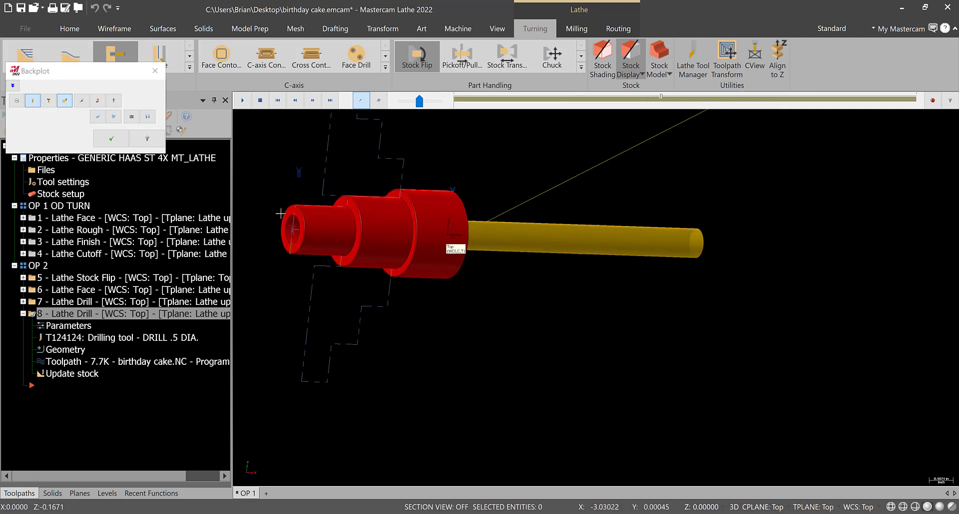
scroll(263, 180, "up", 4)
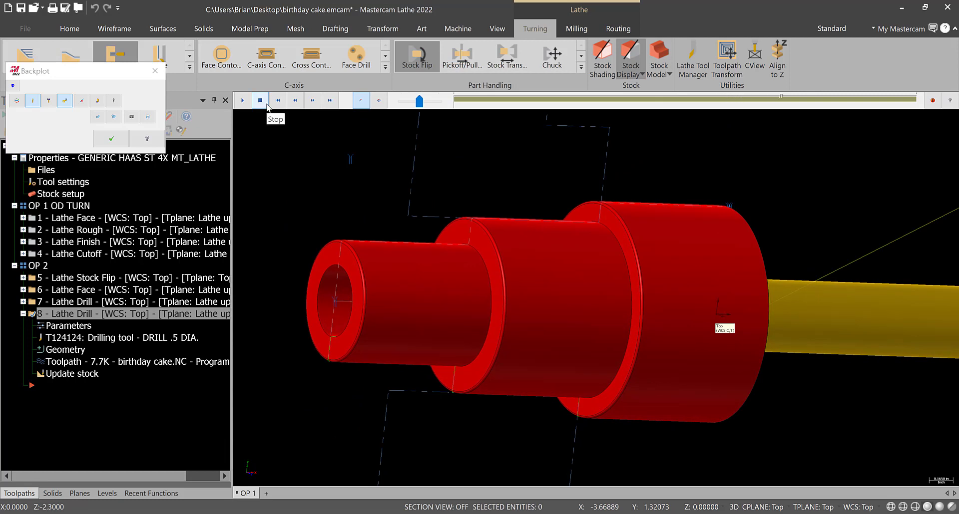
mouse_move(499, 340)
middle_mouse_down()
mouse_move(618, 342)
mouse_move(497, 343)
middle_mouse_up()
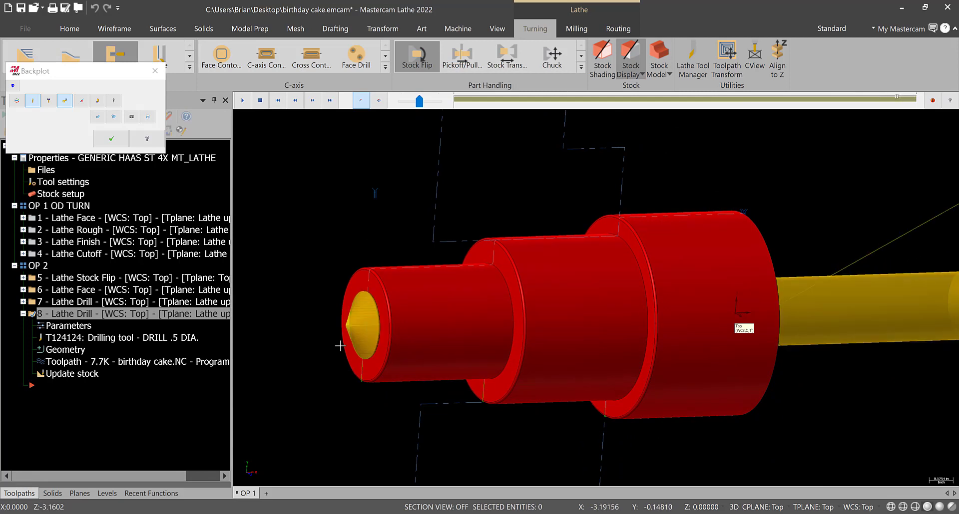
scroll(340, 346, "up", 6)
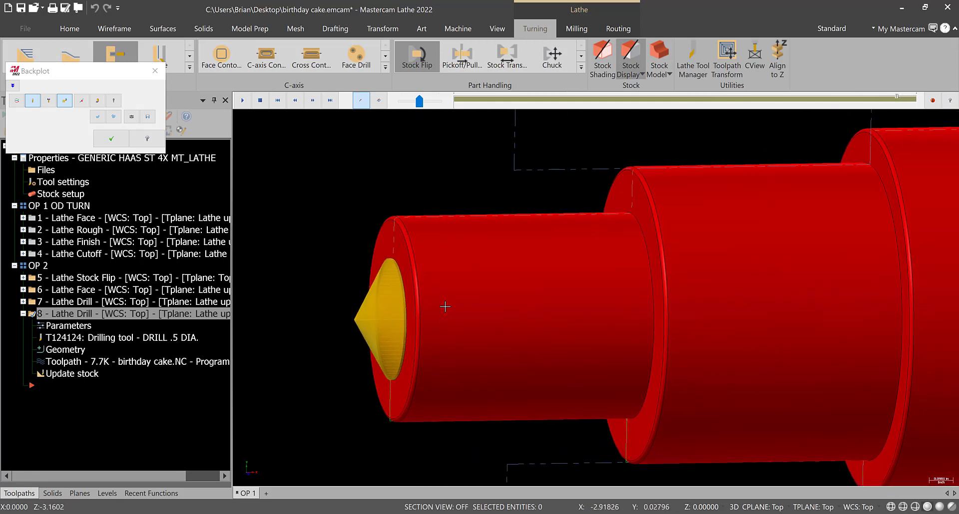
scroll(445, 306, "down", 2)
scroll(433, 317, "down", 4)
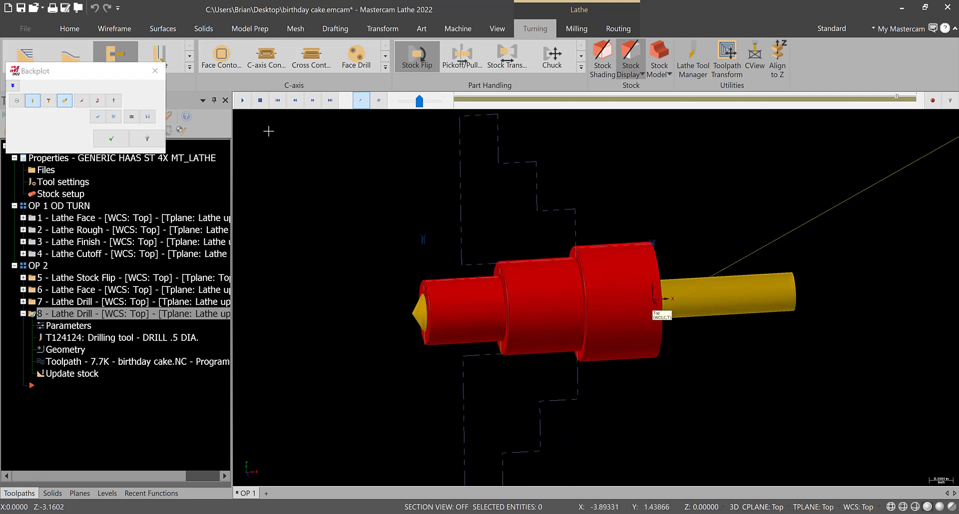
left_click(156, 71)
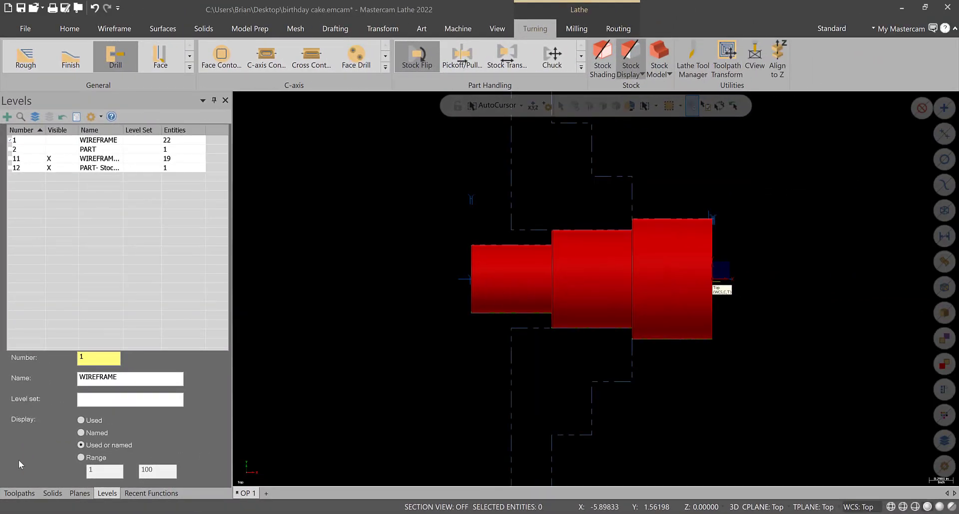
- Set the 0.5 drill operation's tool, offset and station numbers to 5 and accept the parameters
left_click(19, 493)
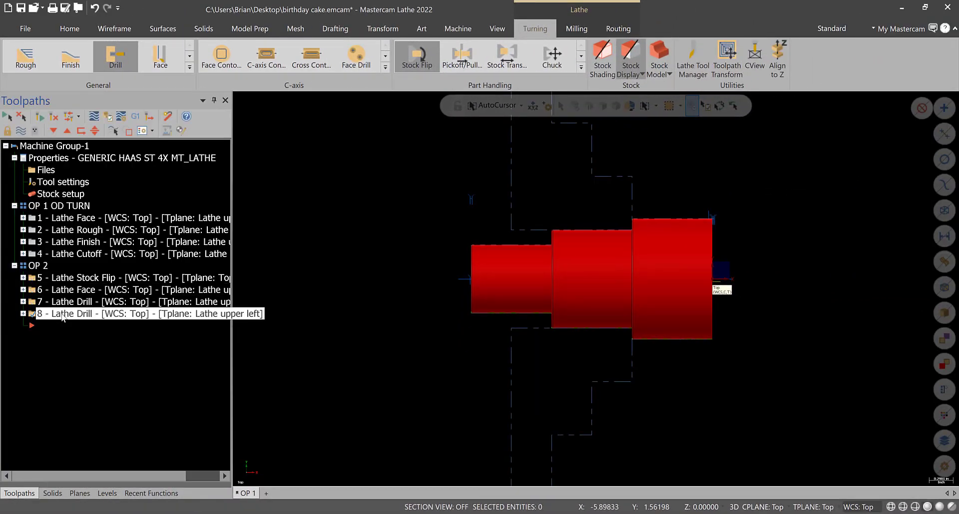
left_click(23, 313)
left_click(68, 326)
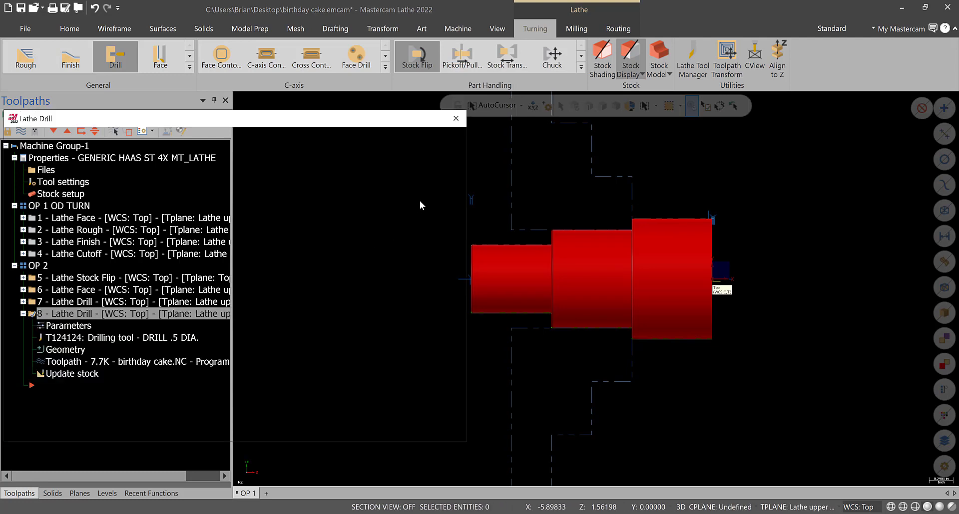
left_click(70, 140)
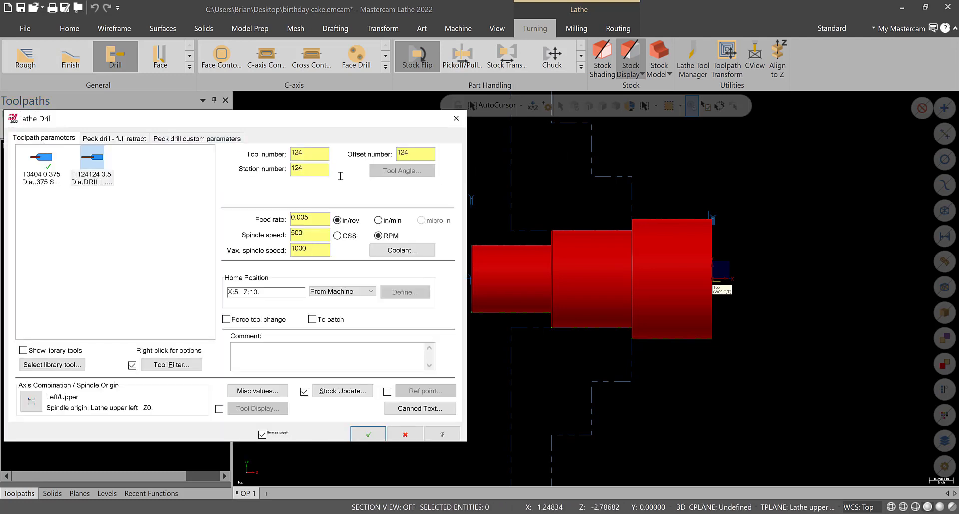
key("Tab")
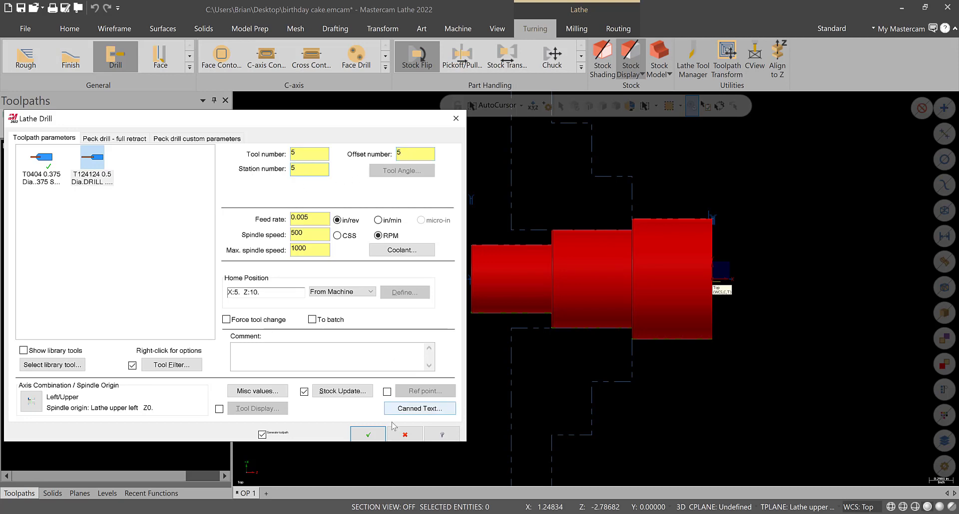
left_click(367, 434)
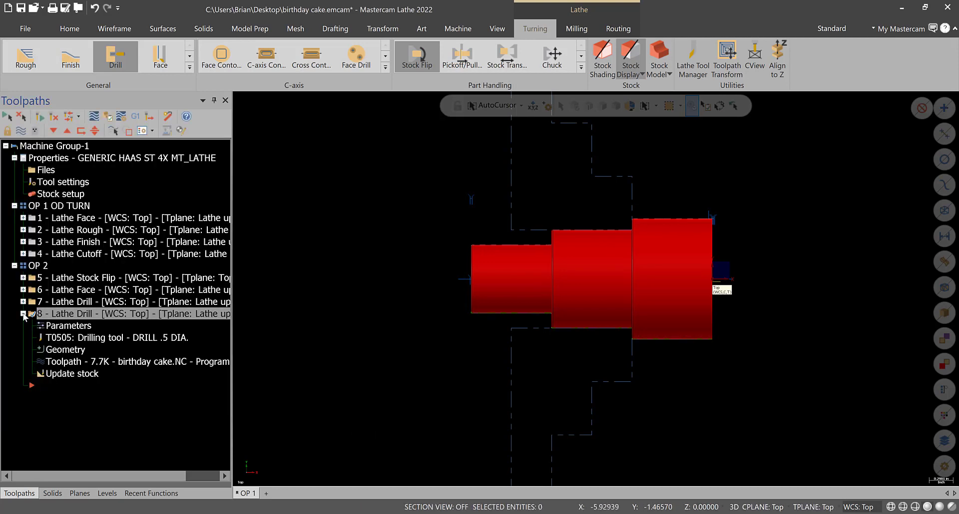
left_click(23, 314)
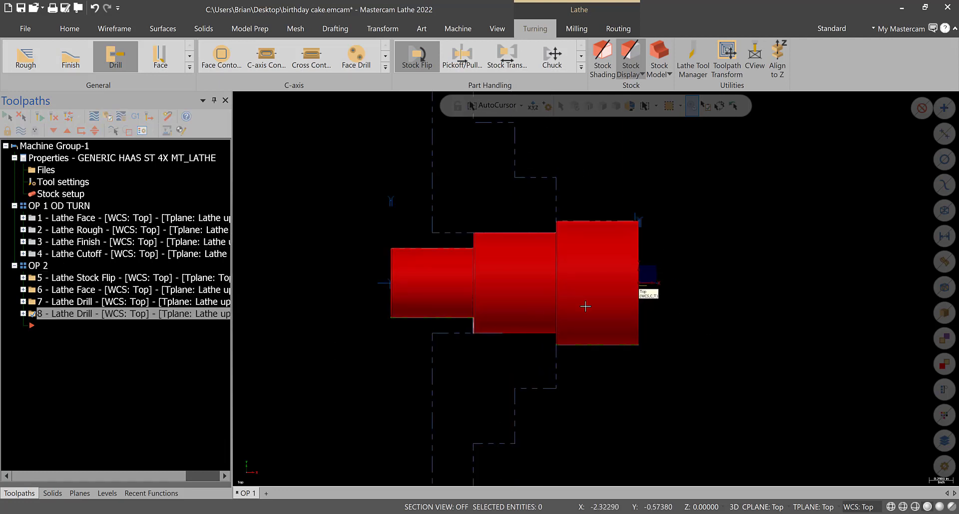
- Move the insert arrow to the end of OP 1 OD TURN and return it to the end of OP 2
scroll(702, 305, "down", 2)
scroll(702, 305, "up", 1)
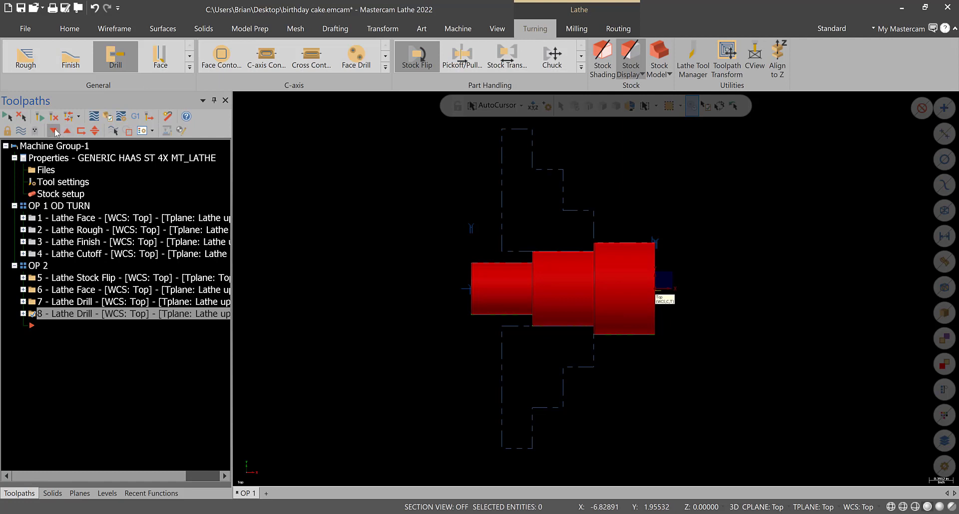
left_click(56, 202)
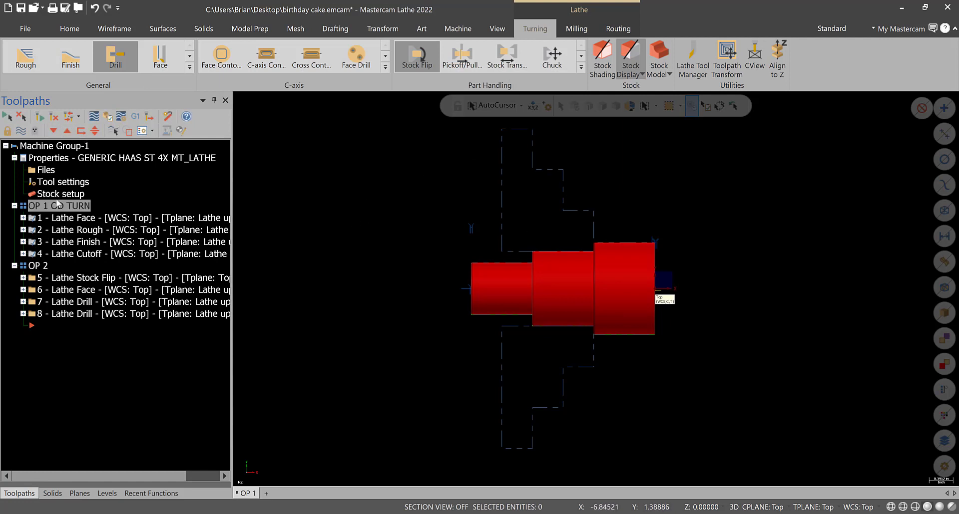
left_click(80, 131)
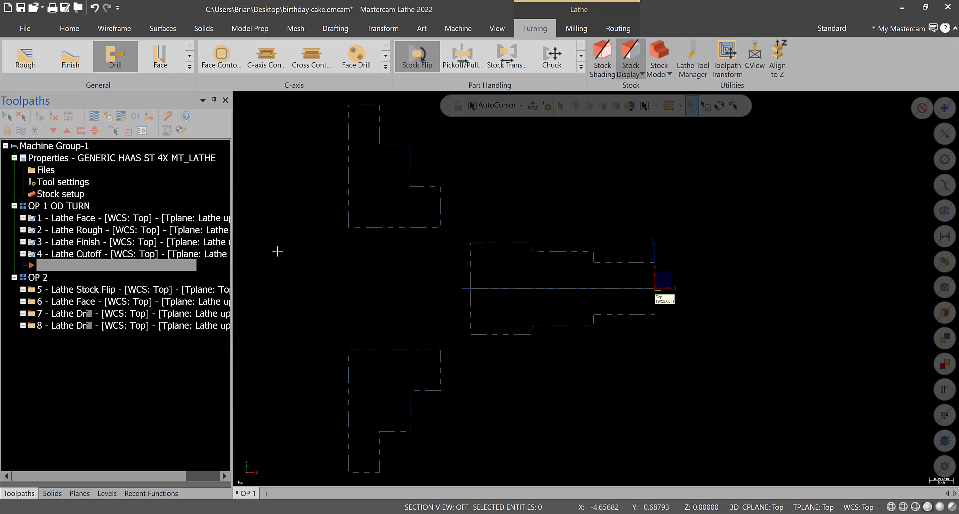
left_click(38, 278)
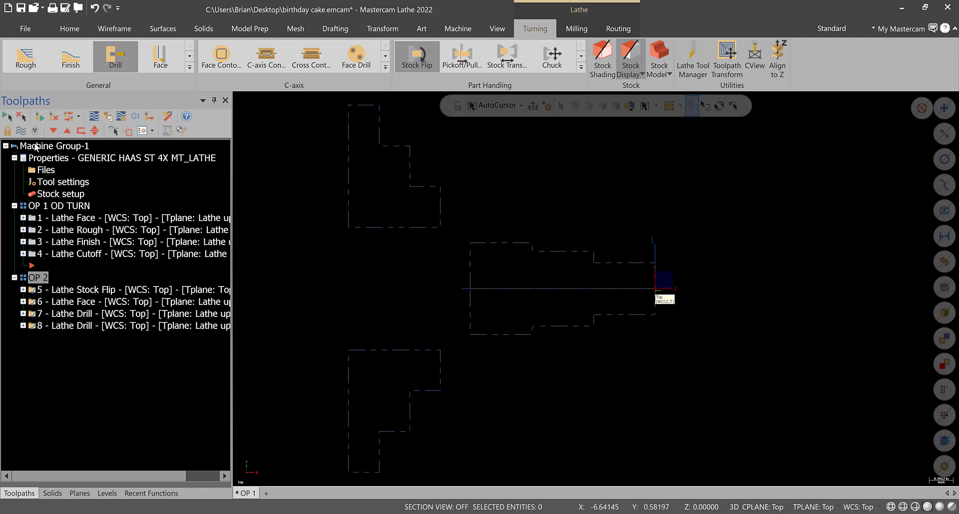
left_click(78, 134)
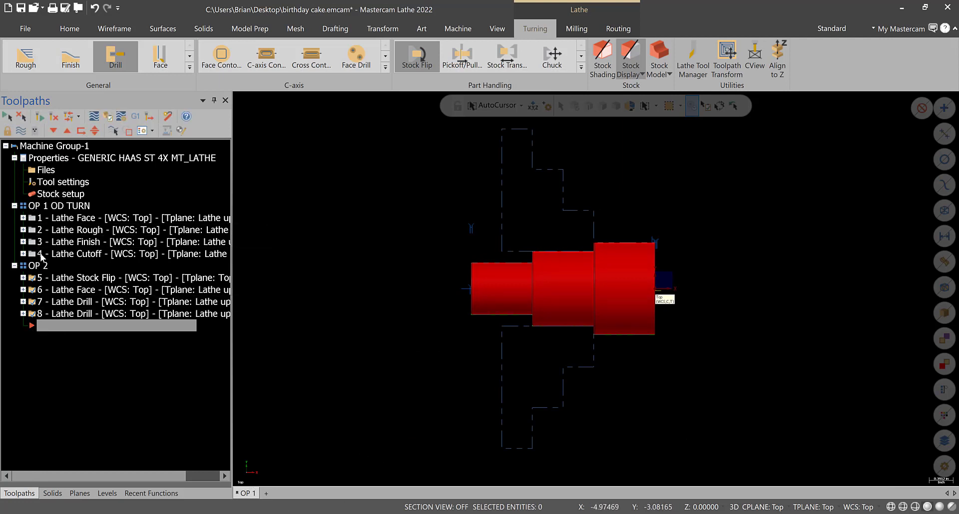
- Display the OP 1 viewsheet with the insert arrow after OP 1 OD TURN, and return the arrow to the end of OP 2
left_click(46, 205)
left_click(81, 131)
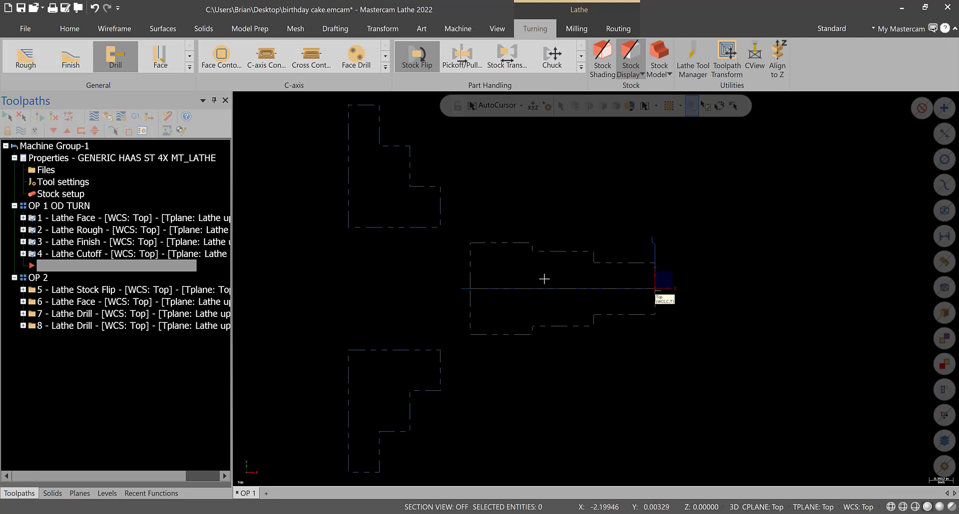
left_click(246, 494)
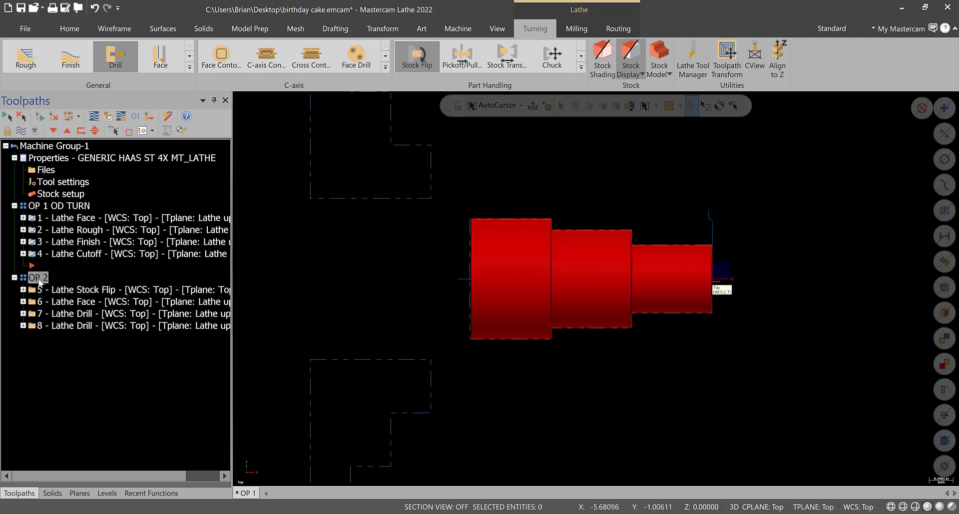
left_click(81, 131)
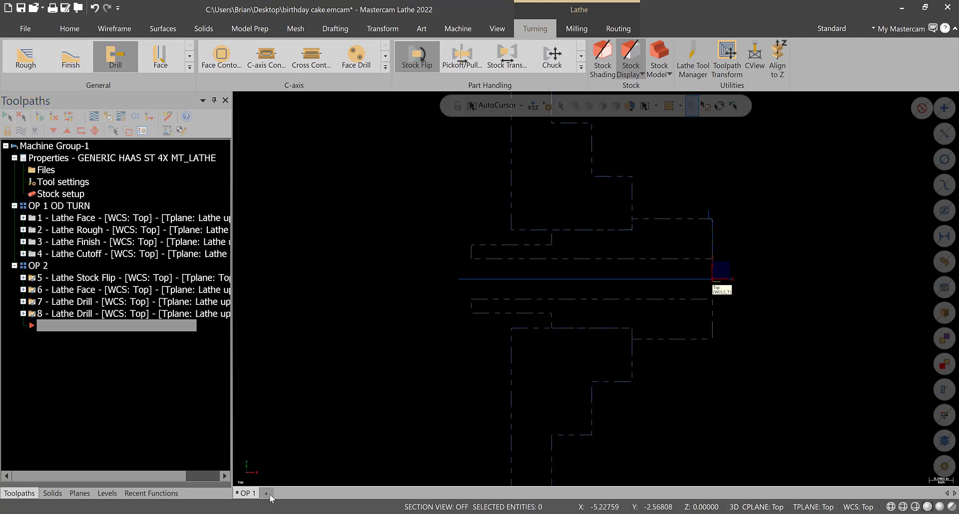
- Hide level 2 PART and show the flipped wireframe and part on levels 11 and 12
left_click(103, 495)
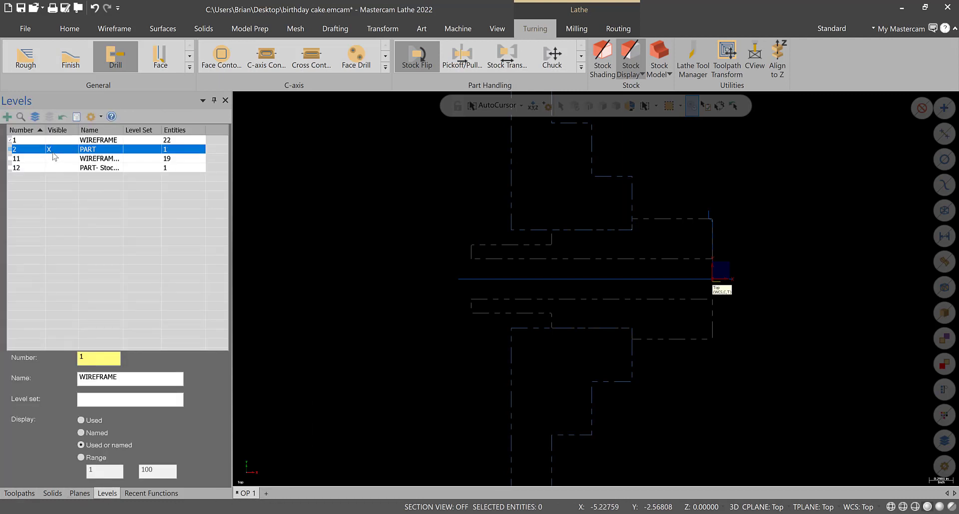
left_click(61, 168)
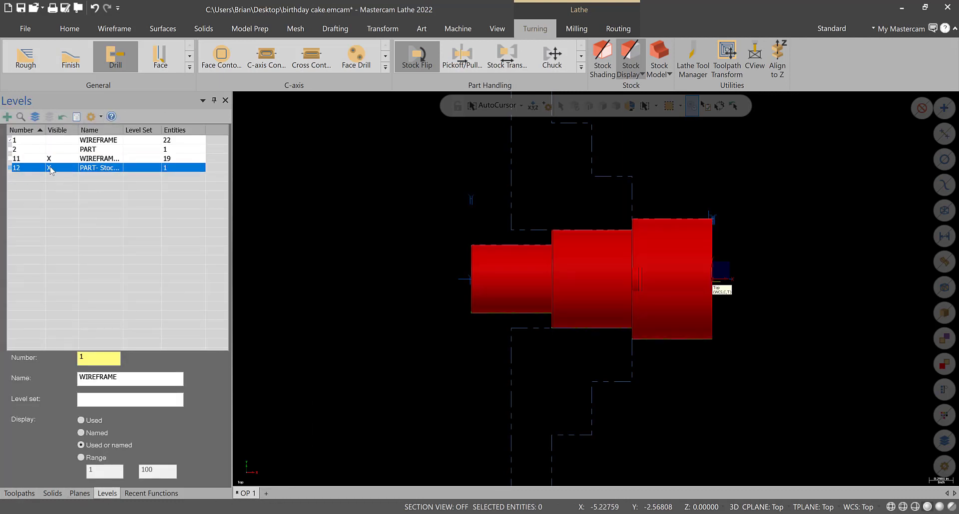
scroll(659, 342, "down", 1)
scroll(839, 290, "up", 1)
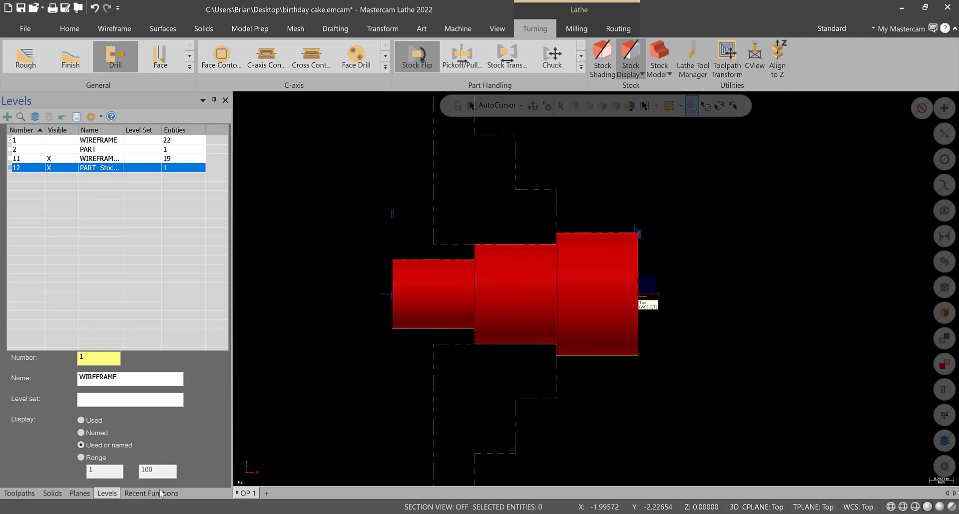
- Create a new viewsheet named OP 2 and save its viewsheet bookmark
left_click(266, 493)
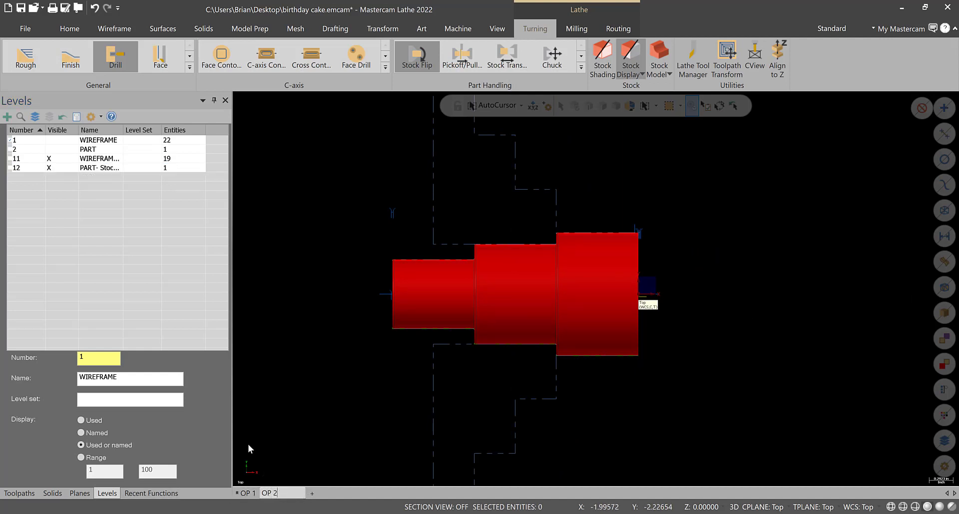
key("Return")
right_click(275, 494)
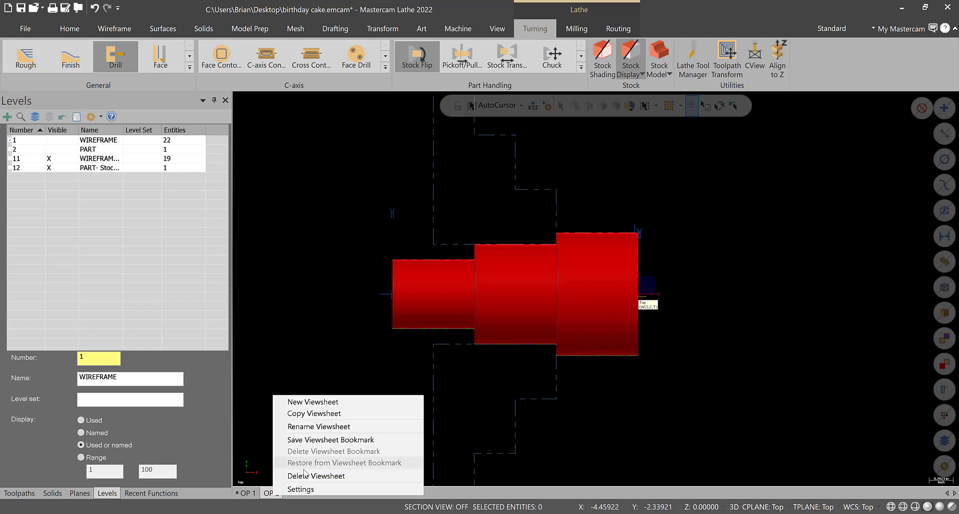
left_click(309, 440)
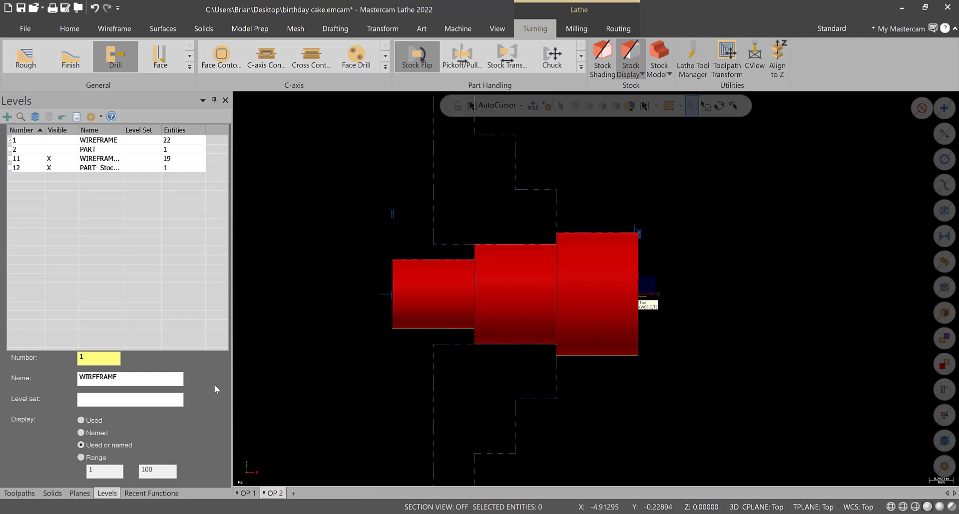
- Check the OP 1 and OP 2 viewsheets with the insert arrow at each group's end, finishing on OP 2
left_click(19, 493)
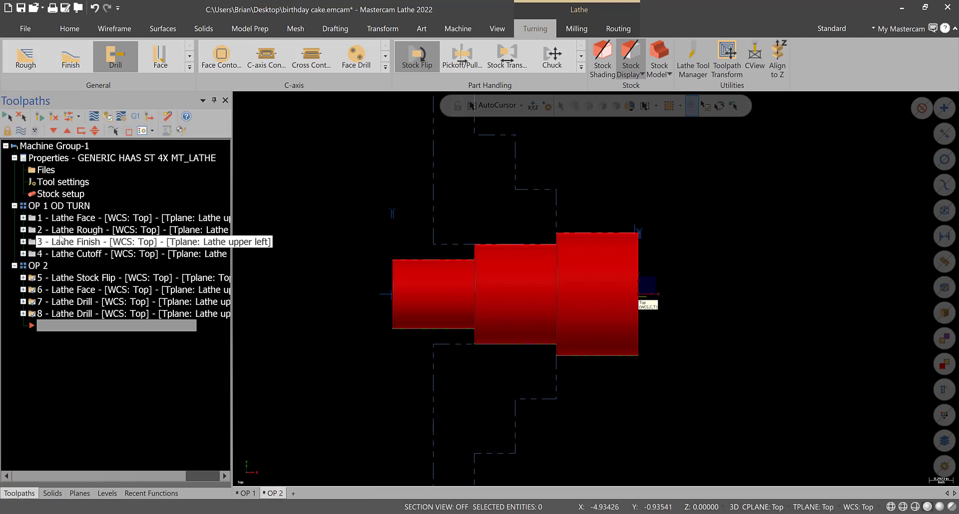
left_click(70, 206)
left_click(81, 131)
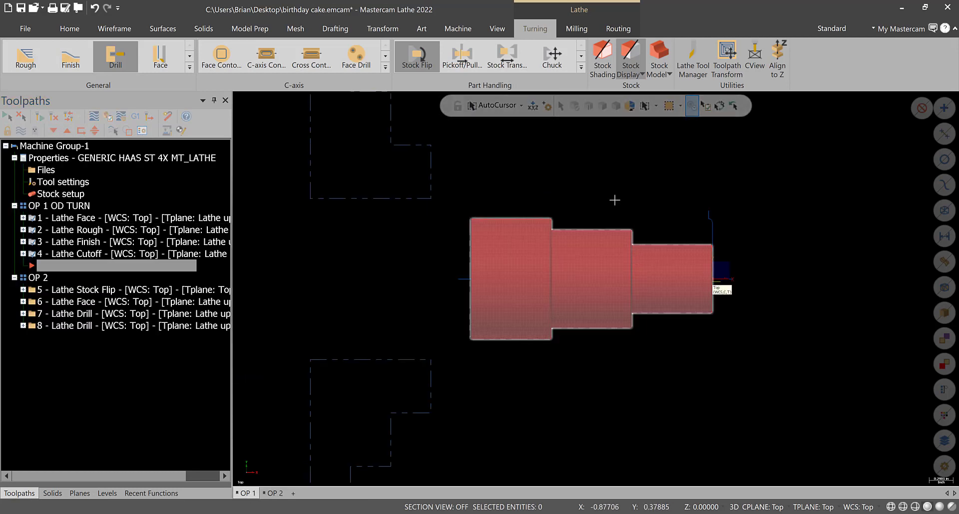
left_click(31, 277)
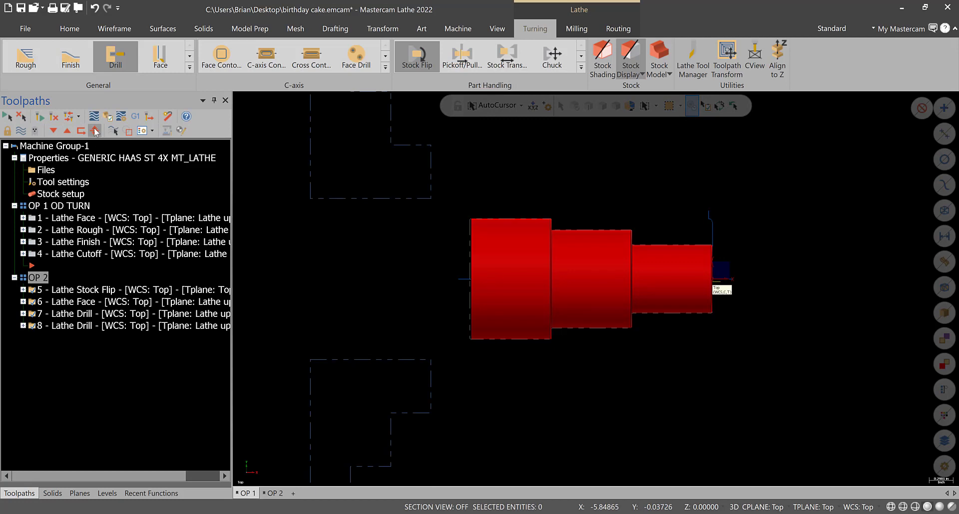
left_click(95, 132)
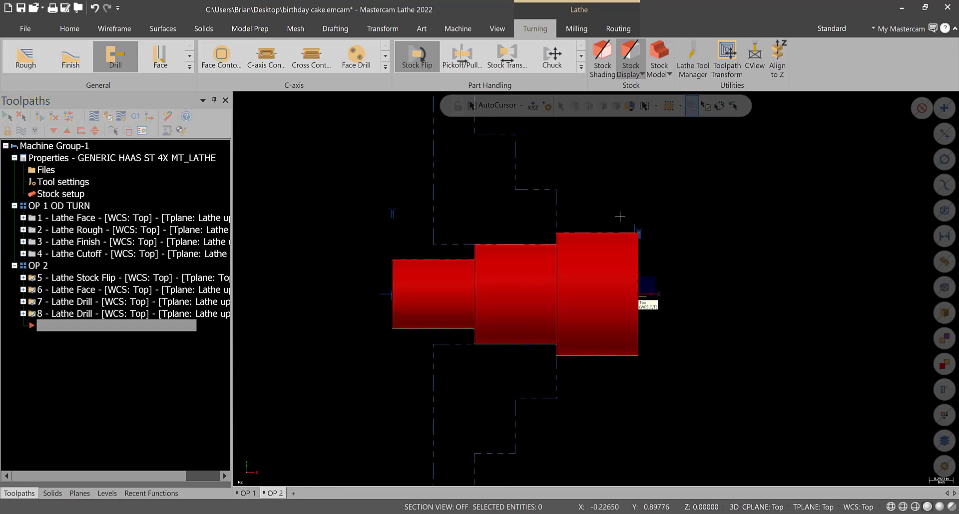
- Save the birthday cake part file
scroll(631, 218, "down", 2)
key("alt+F1")
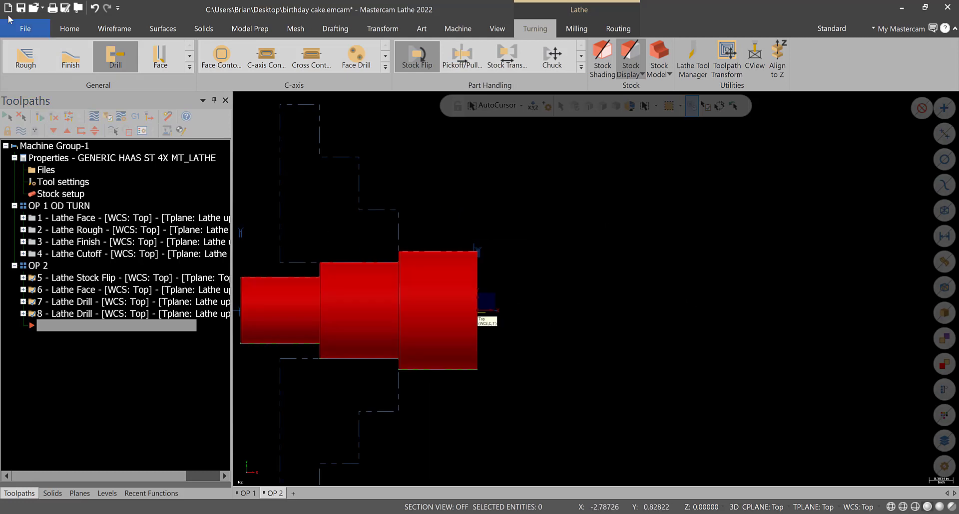
left_click(21, 9)
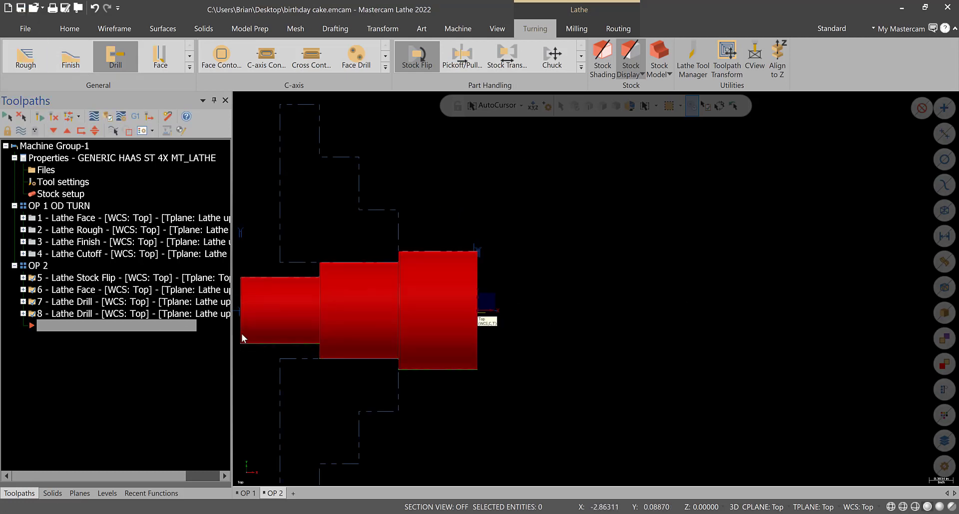
- Start a lathe Rough toolpath and chain the small radius at the bore's mouth, with the chain direction reversed
middle_click_drag(243, 339, 479, 249)
scroll(484, 240, "up", 3)
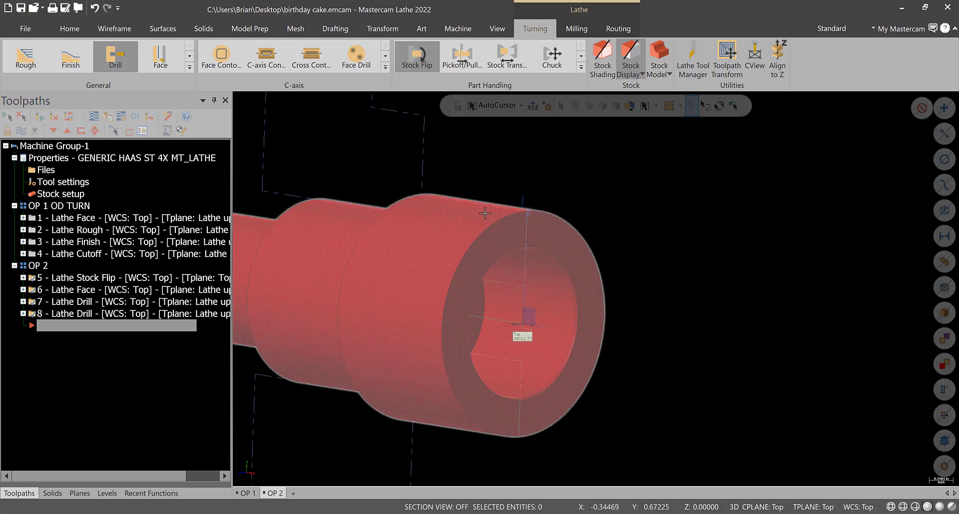
left_click(38, 59)
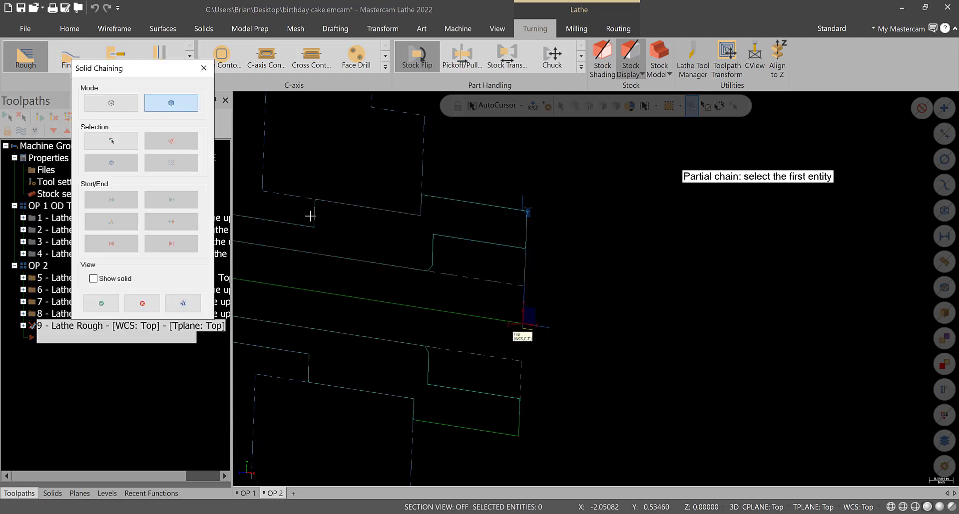
middle_click_drag(310, 215, 593, 181)
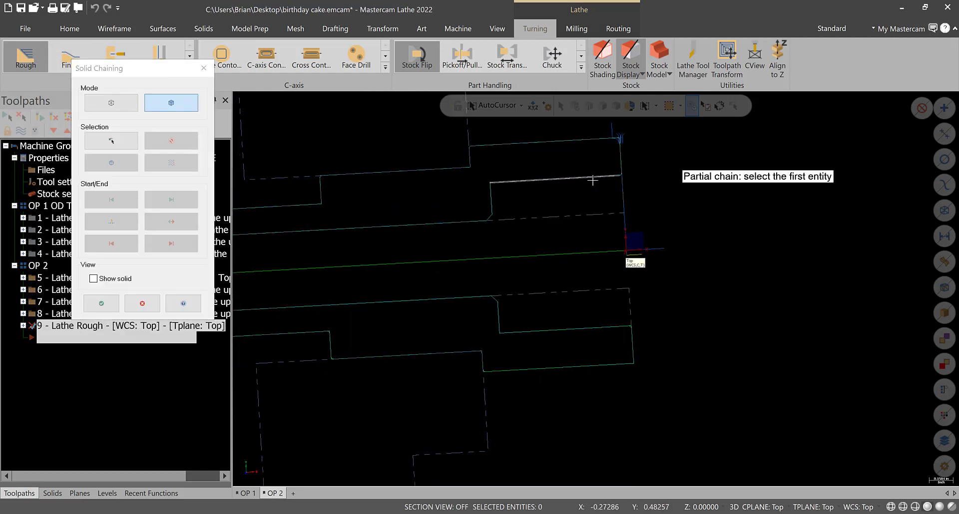
scroll(609, 170, "up", 4)
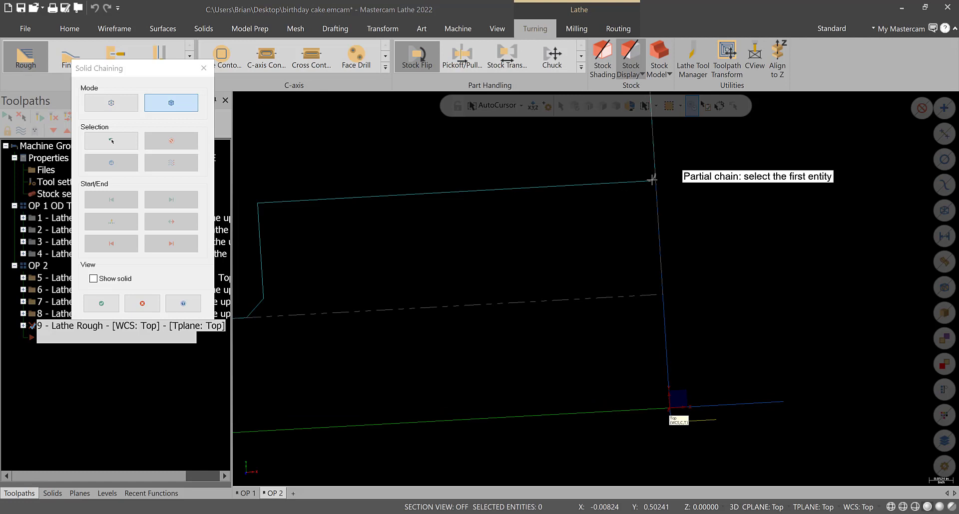
left_click(652, 179)
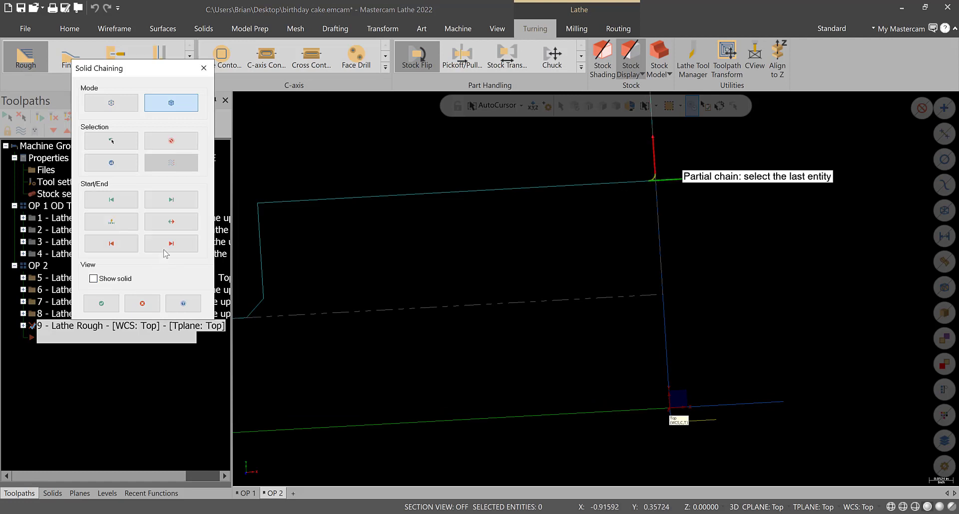
left_click(171, 221)
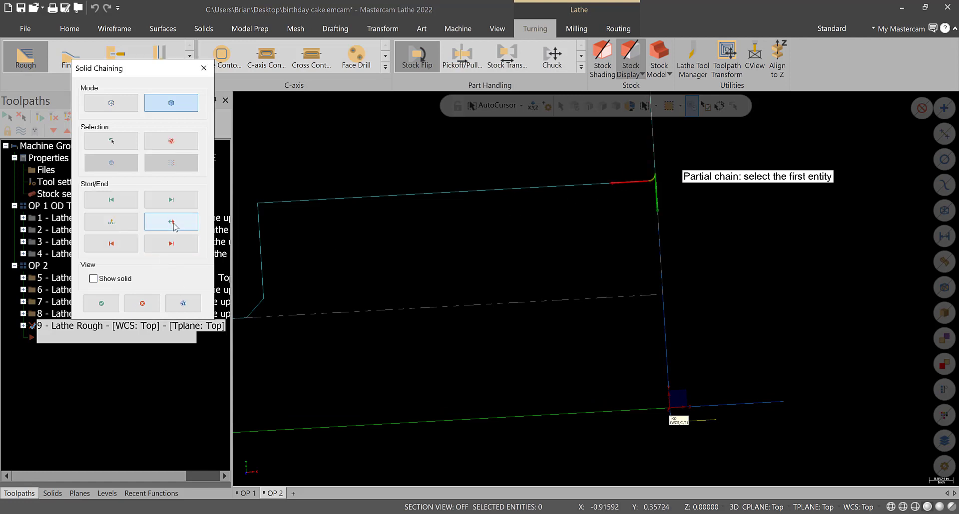
left_click(111, 245)
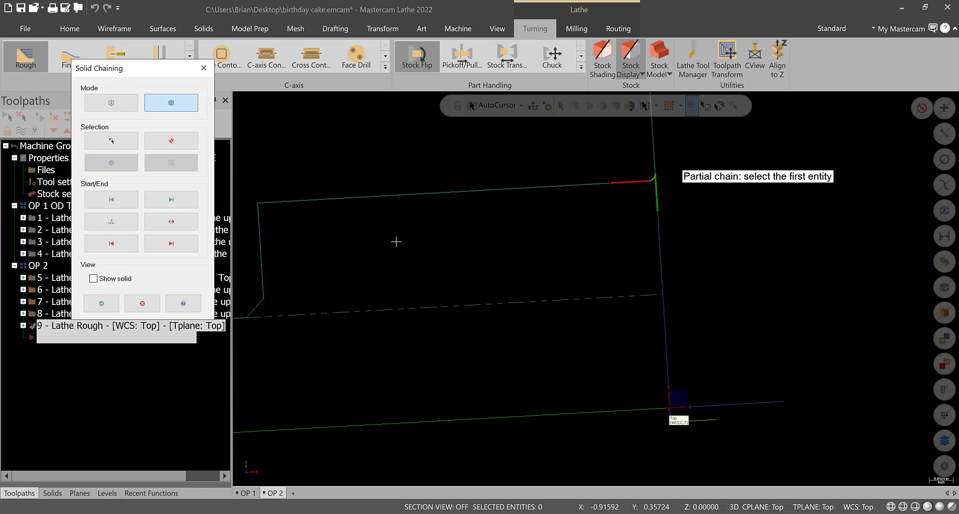
- Try to chain the bore profile from the large bore wall through the inner chamfer, and unselect that chain
left_click(622, 183)
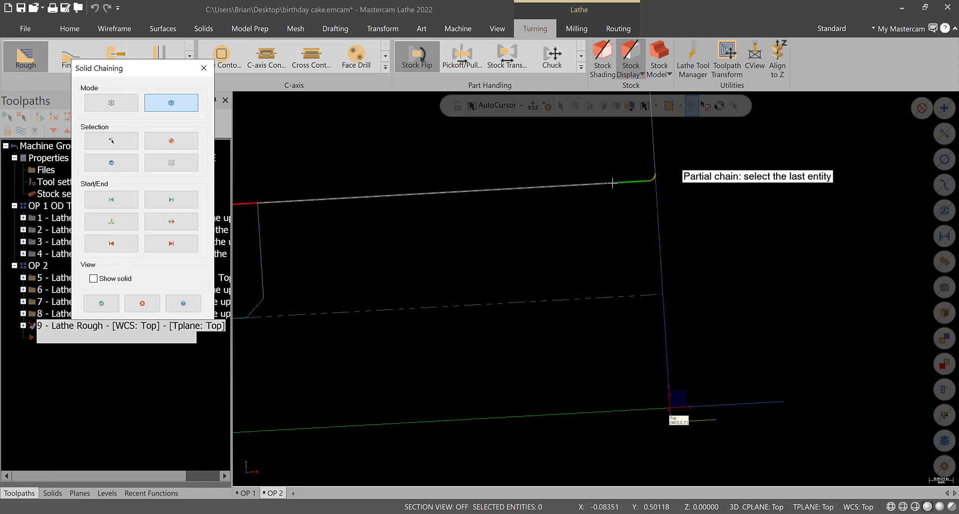
scroll(519, 239, "down", 3)
scroll(364, 257, "up", 2)
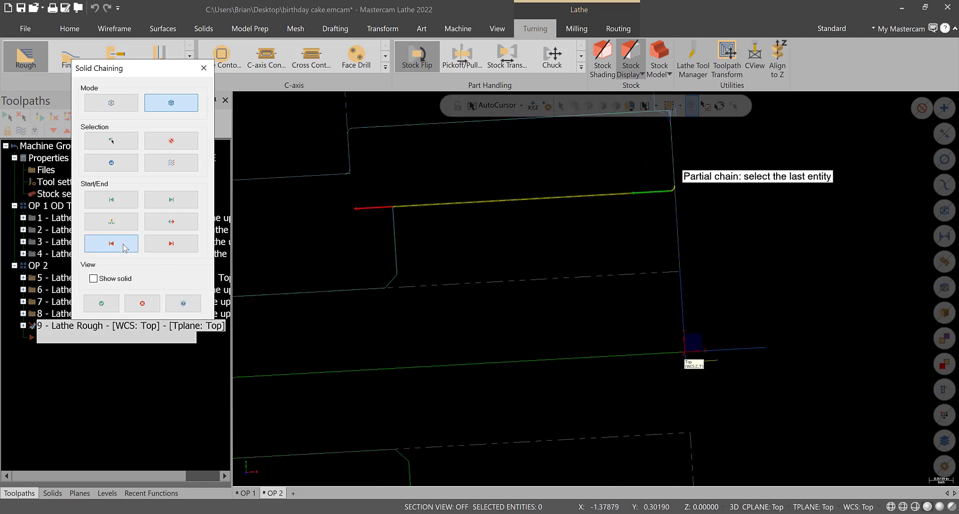
left_click(171, 243)
left_click(161, 249)
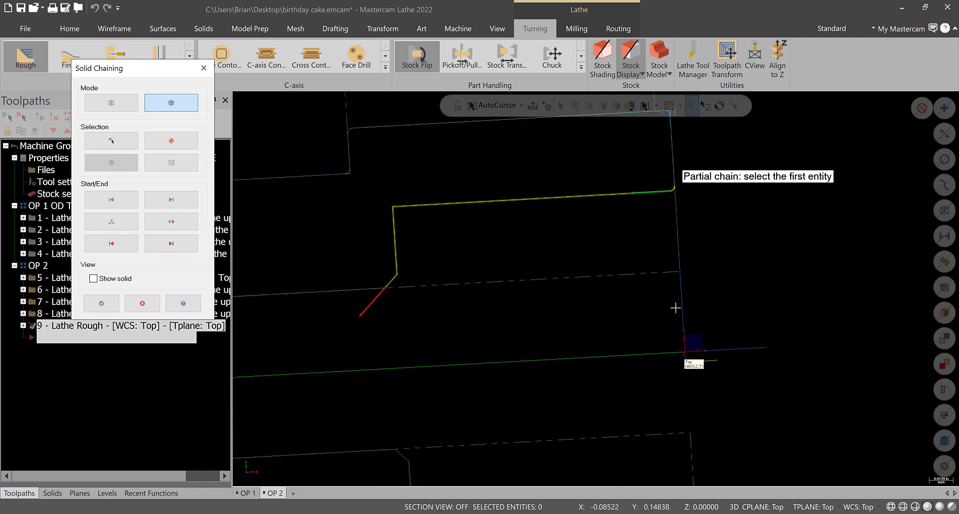
scroll(674, 186, "up", 2)
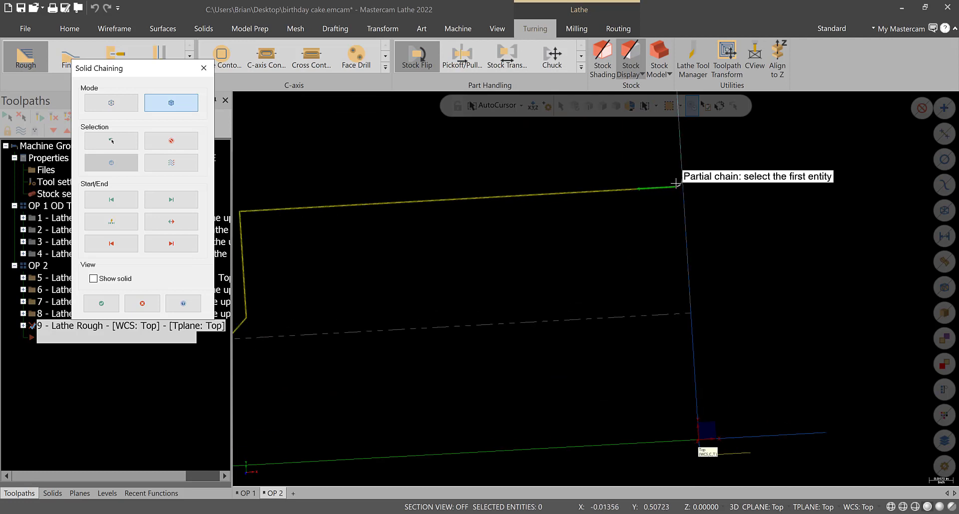
scroll(359, 172, "down", 1)
left_click(171, 140)
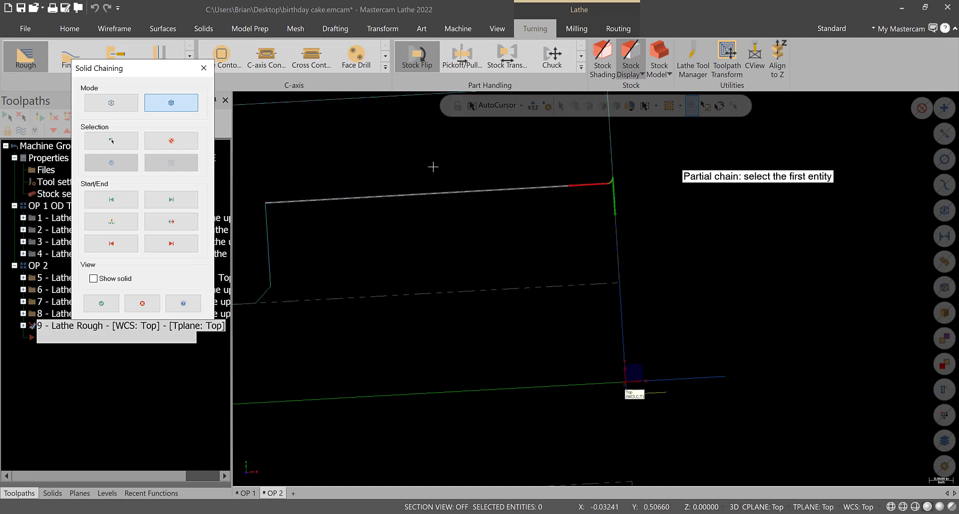
- Chain the bore profile from the entrance radius along the wall and shoulder through the inner chamfer, and accept the chain
left_click(614, 180)
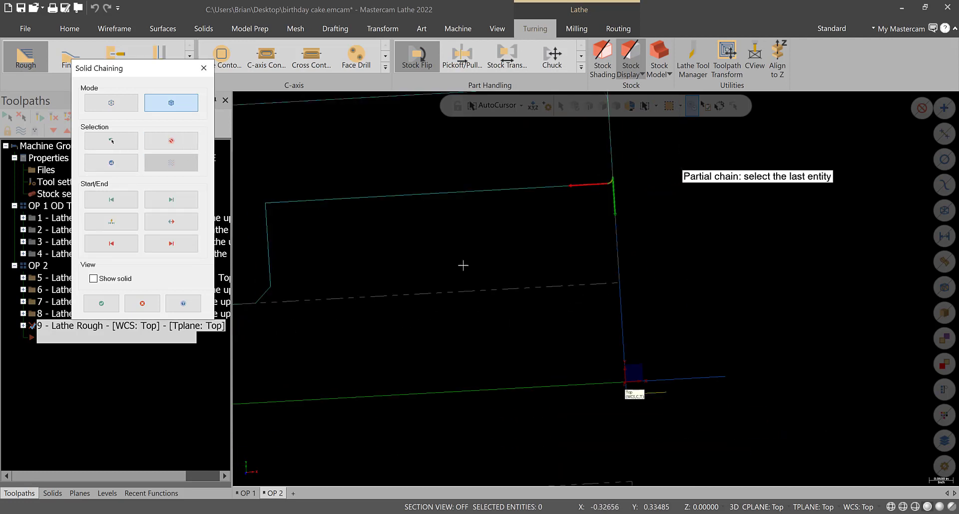
left_click(274, 293)
scroll(459, 272, "up", 3)
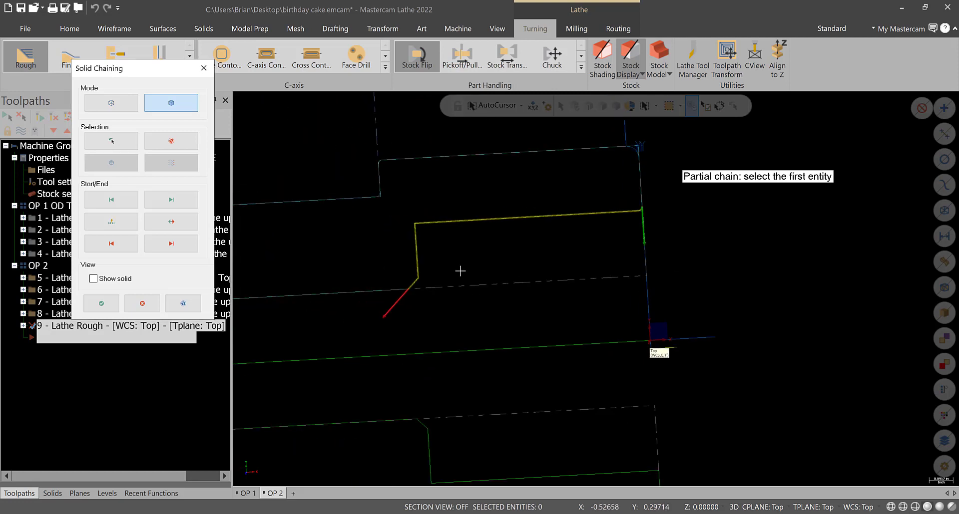
scroll(408, 282, "down", 2)
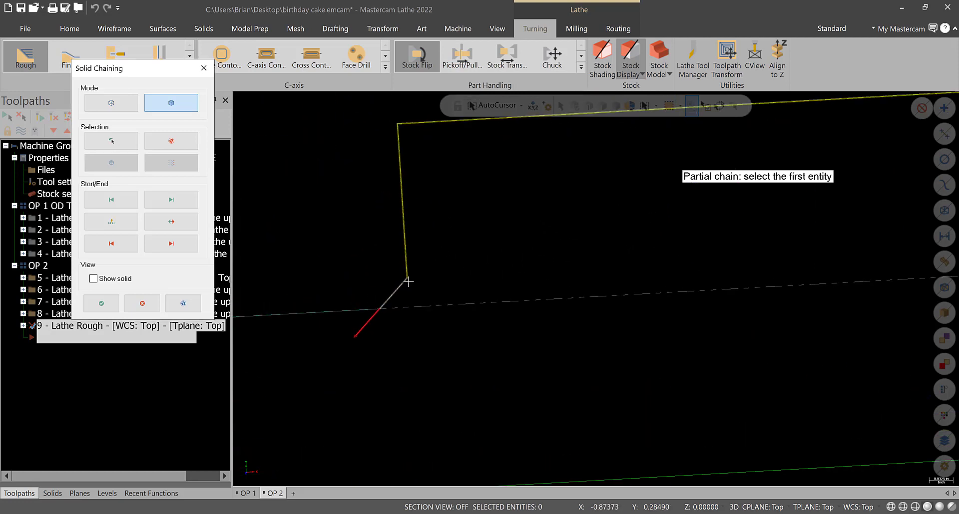
left_click(102, 303)
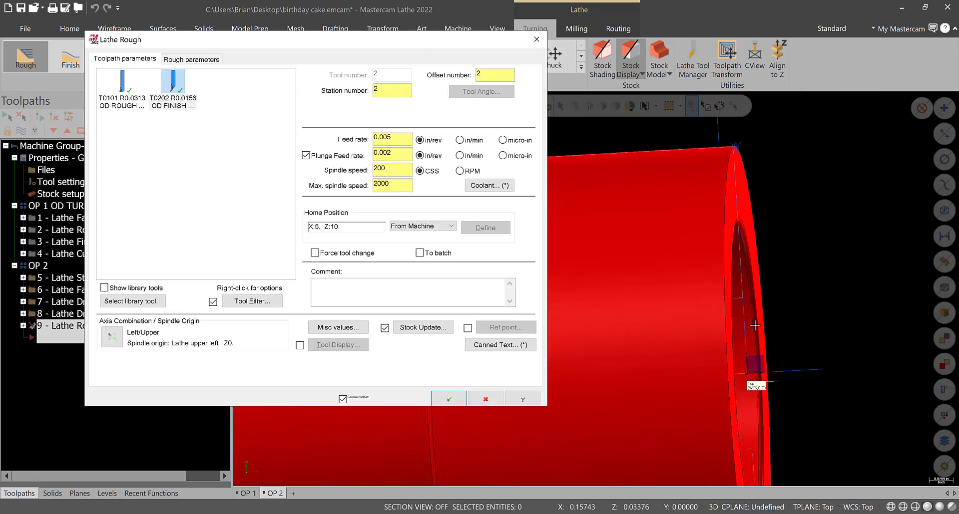
- Select library tool T7272 R0.0078 ID ROUGH MIN. .25 DIA. - 75 DEG. for the bore roughing operation
scroll(712, 334, "down", 2)
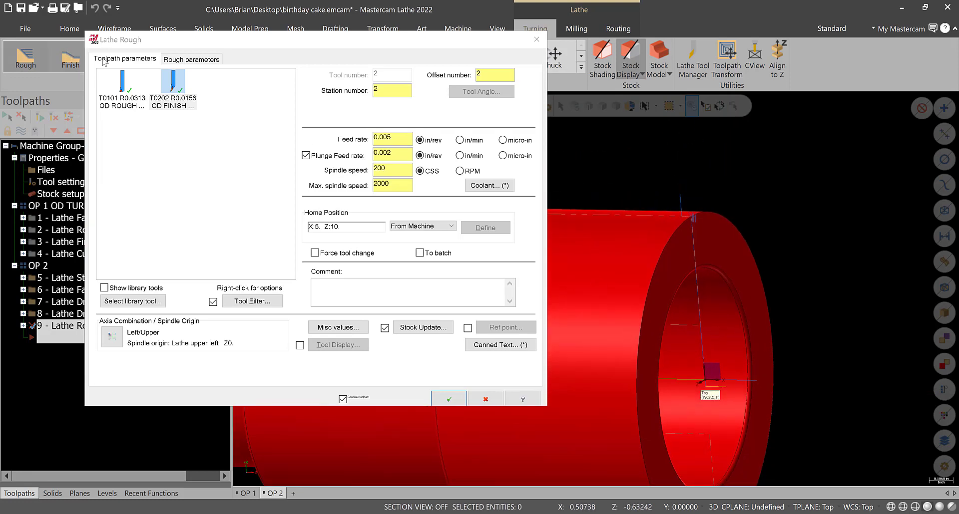
left_click(149, 305)
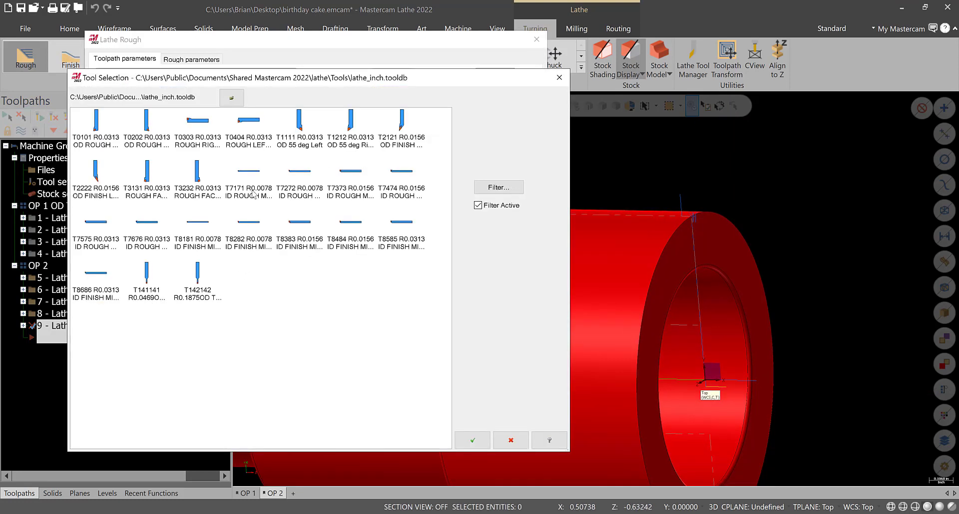
left_click(254, 194)
left_click(302, 177)
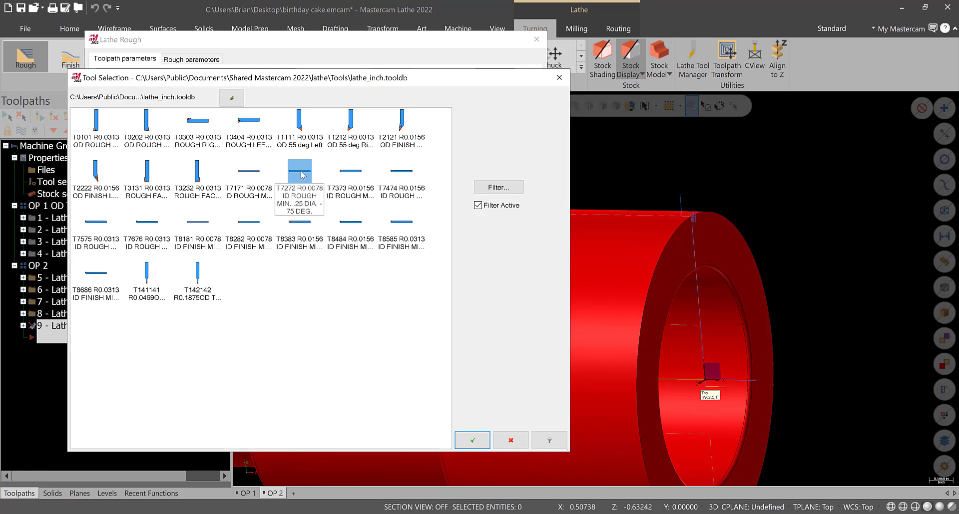
left_click(472, 440)
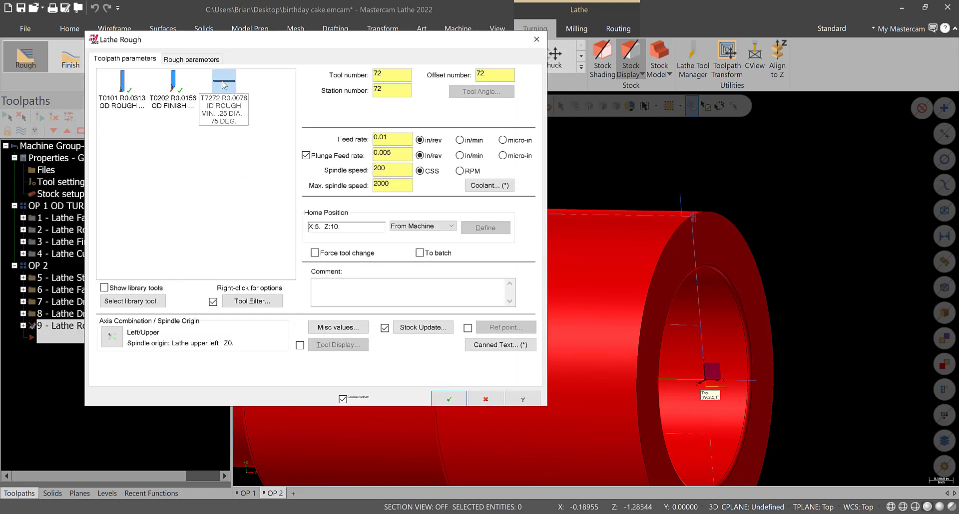
- Renumber the ID boring tool and its station as 6, and set the roughing feed rate to 0.007 in/rev
mouse_move(222, 85)
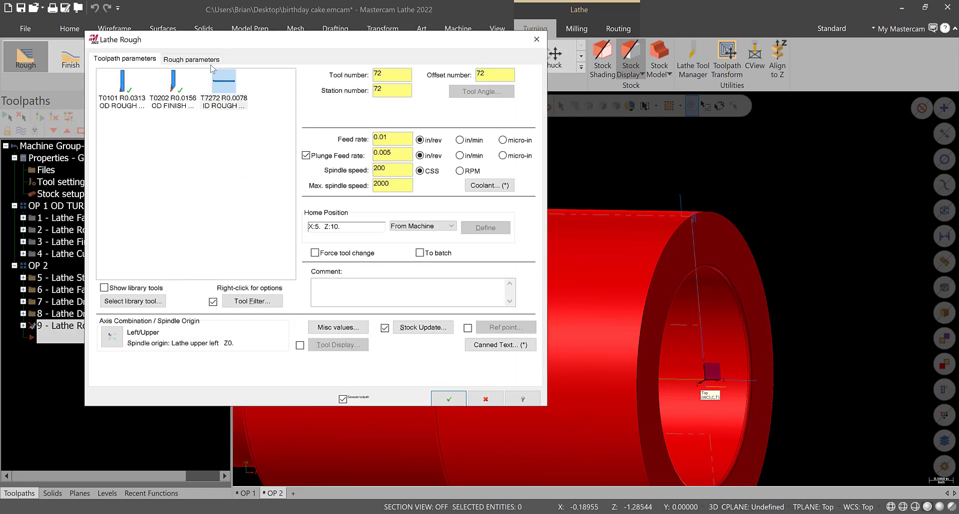
left_click(229, 89)
left_click(396, 74)
type("6")
double_click(398, 93)
type("6")
left_click(405, 153)
double_click(396, 173)
double_click(409, 183)
left_click(405, 156)
- Set the roughing depth of cut to 0.025, extend the contour end by 0.02 at lead-out, and generate the toolpath
left_click(190, 59)
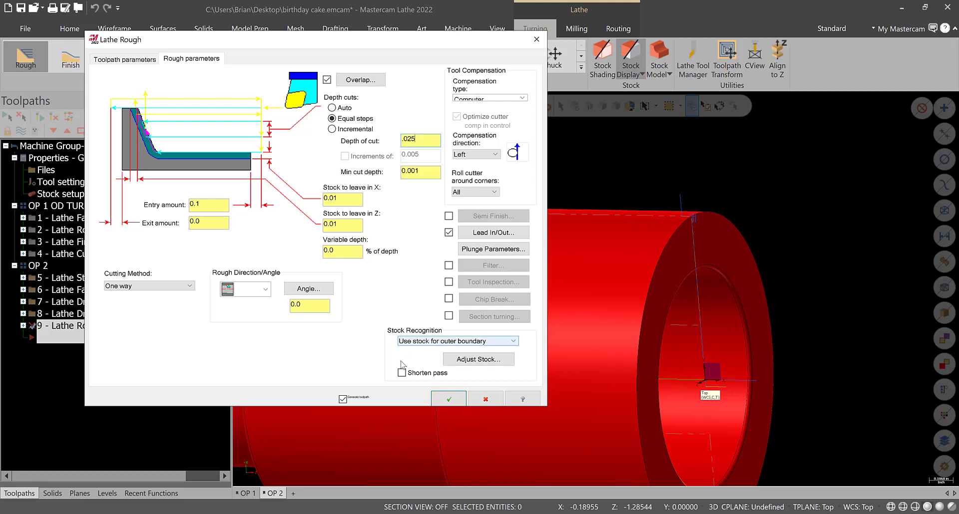
left_click(465, 234)
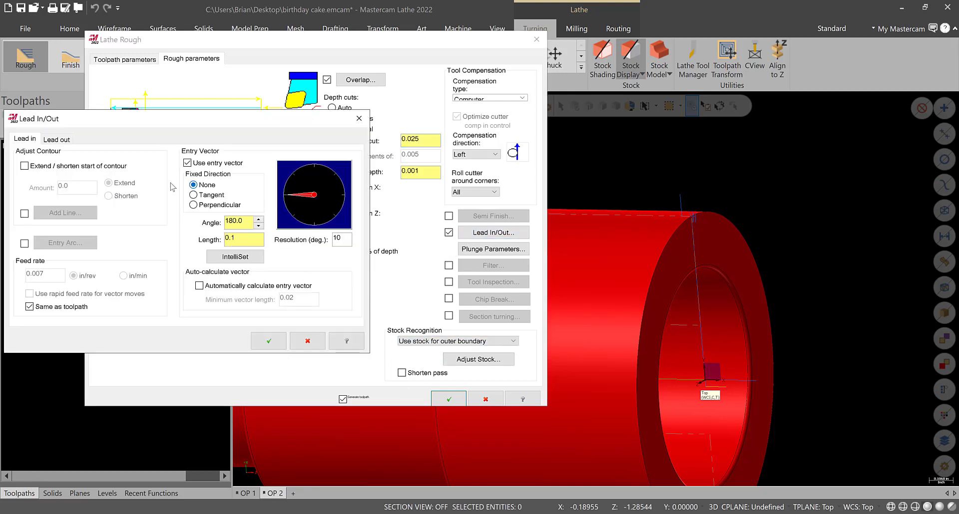
left_click(56, 138)
left_click(62, 166)
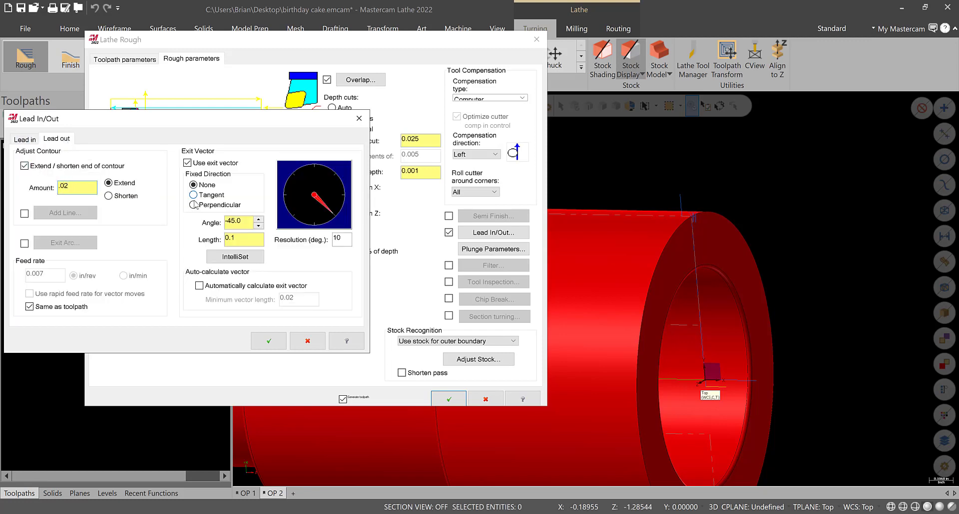
left_click(272, 348)
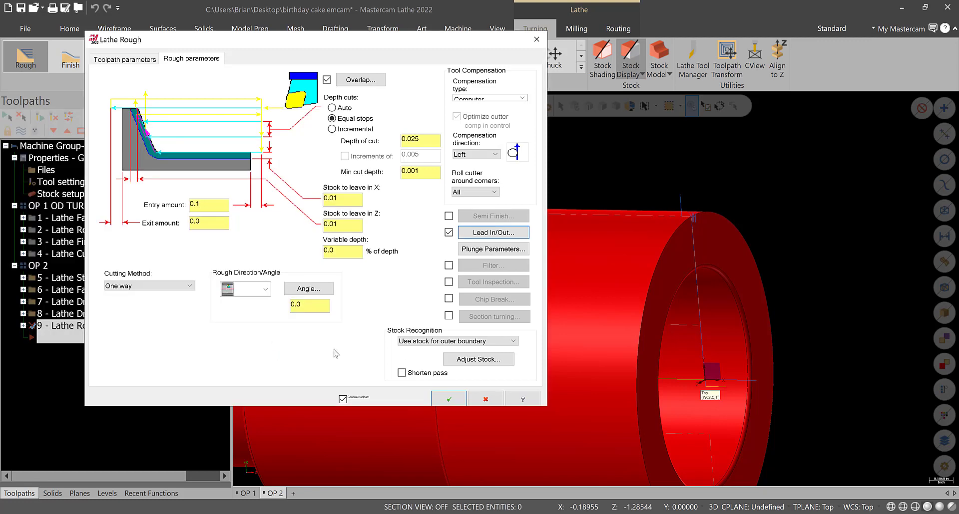
left_click(449, 400)
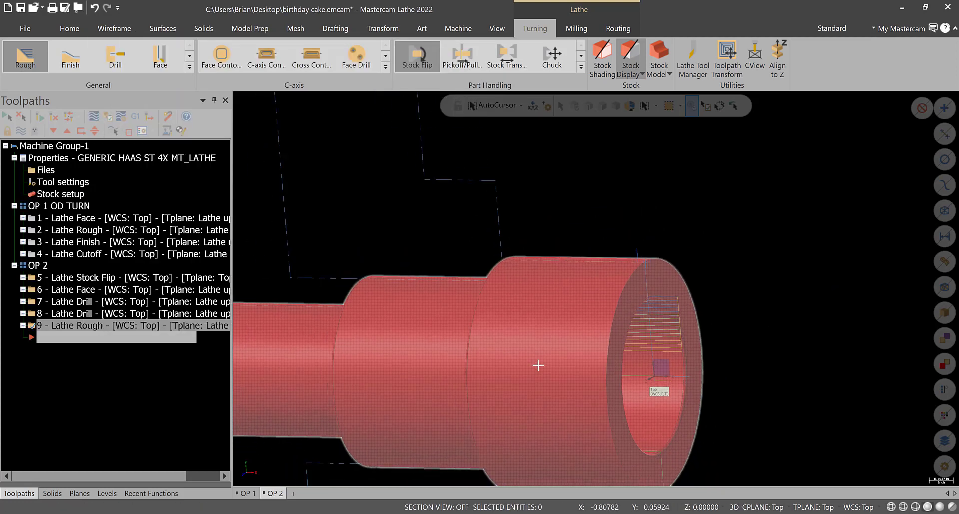
- Backplot the bore roughing toolpath in a wireframe Top view zoomed in on the counterbore
middle_click_drag(545, 362, 574, 345)
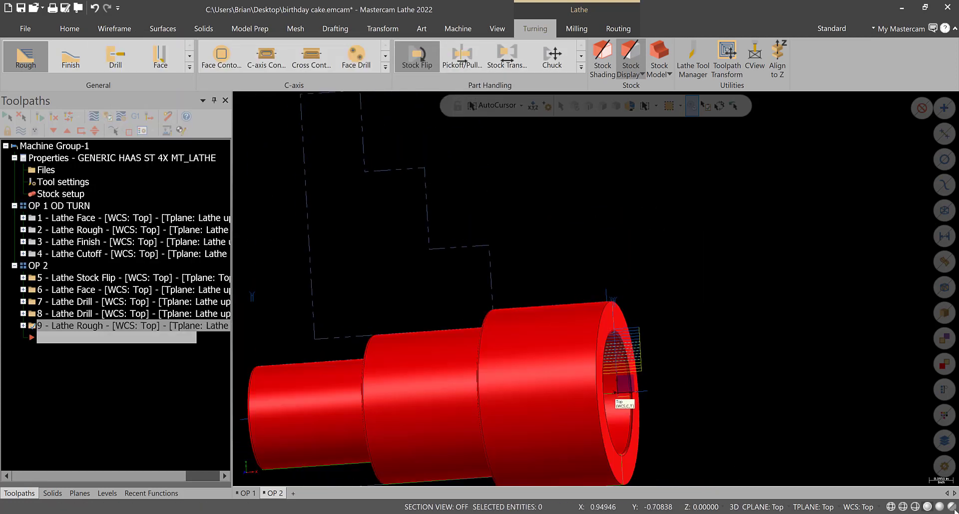
left_click(891, 507)
right_click(547, 171)
left_click(578, 237)
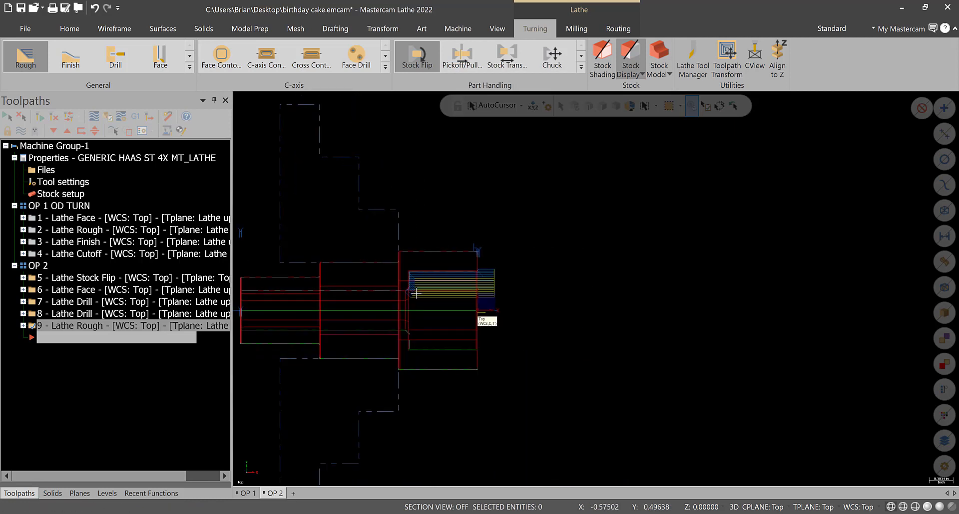
scroll(416, 294, "up", 6)
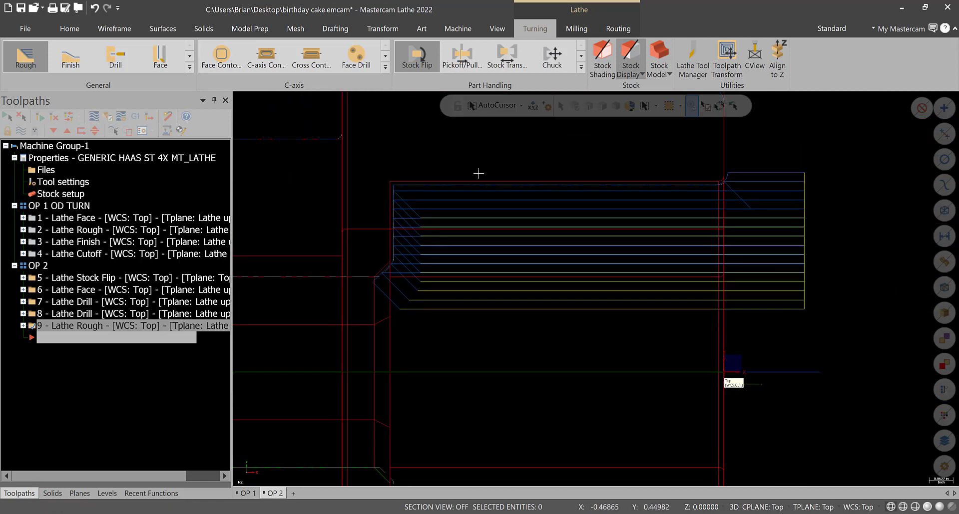
left_click(93, 116)
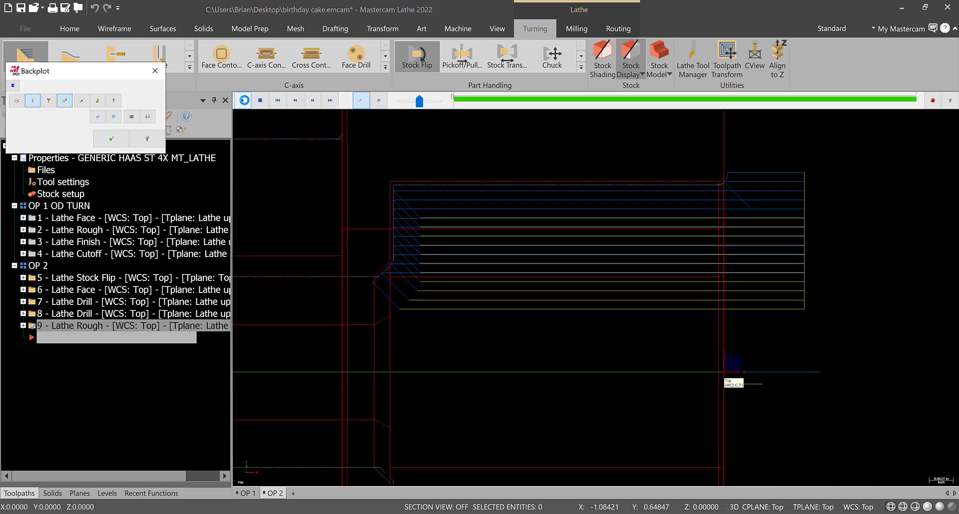
left_click(244, 100)
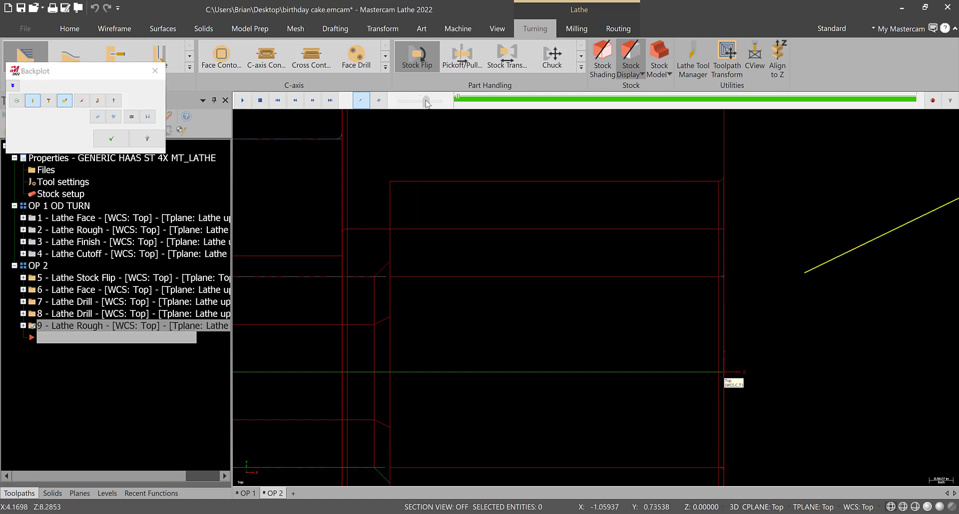
left_click_drag(426, 103, 430, 103)
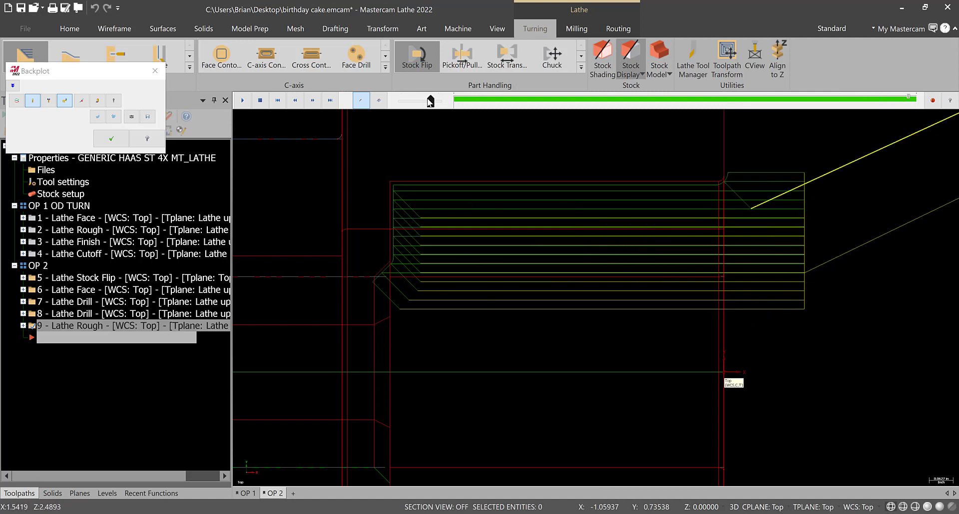
left_click(155, 71)
scroll(501, 246, "down", 2)
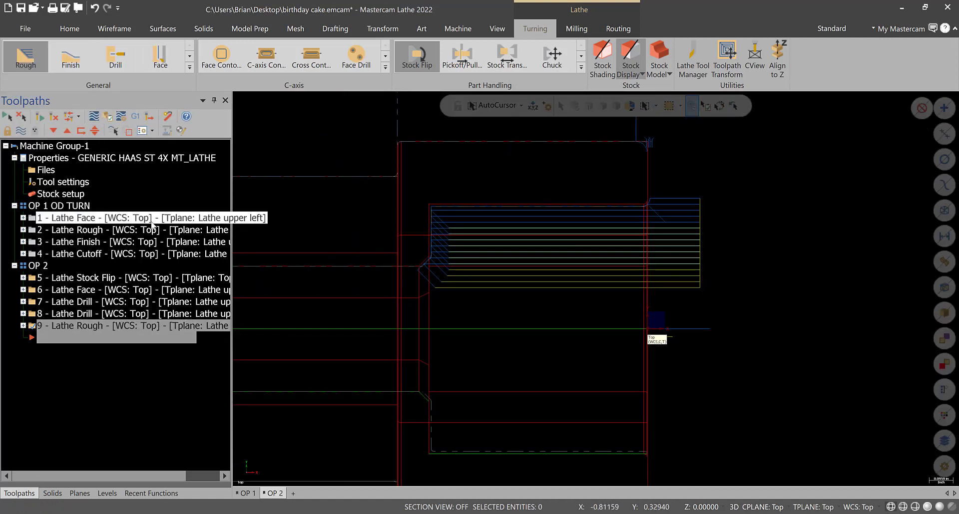
- Hide the bore roughing toolpath and chain a lathe Finish toolpath from the bore's entrance radius through the inner chamfer
left_click(38, 131)
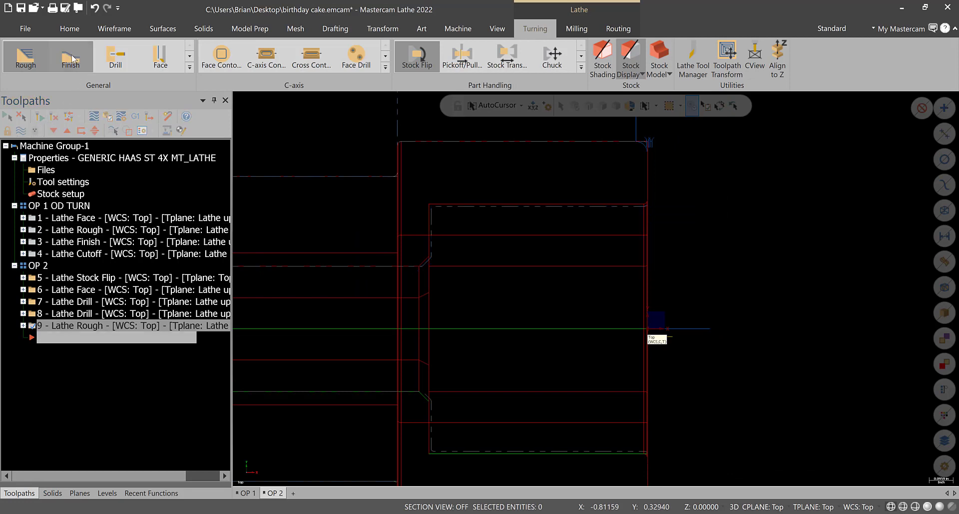
left_click(71, 57)
left_click(646, 205)
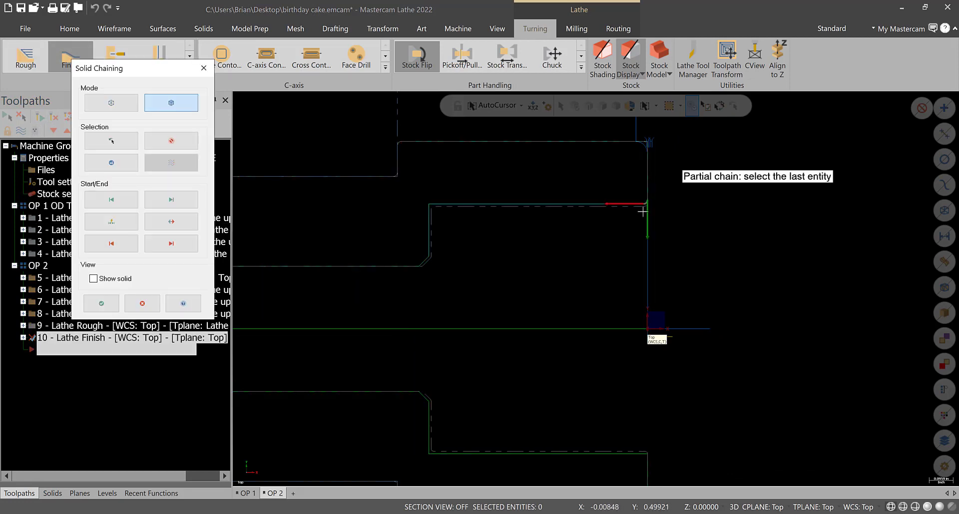
left_click(426, 266)
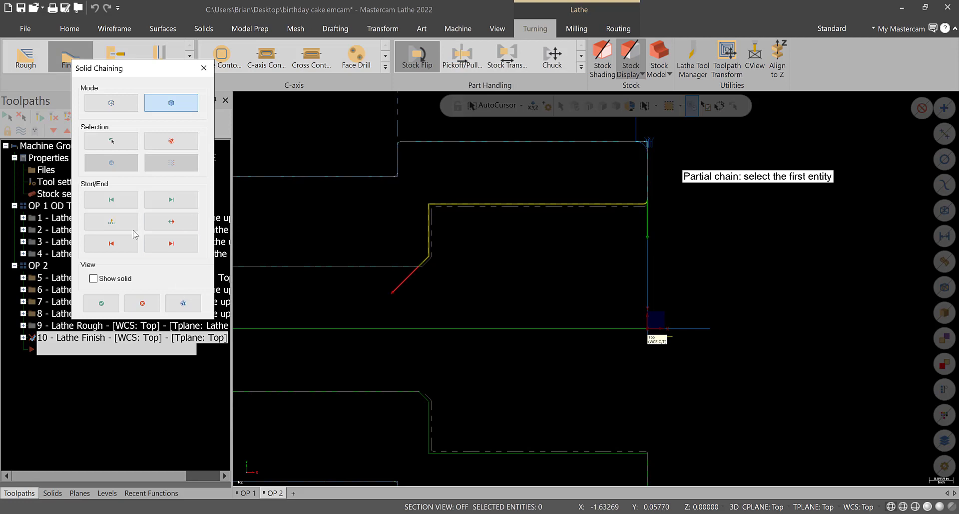
left_click(102, 305)
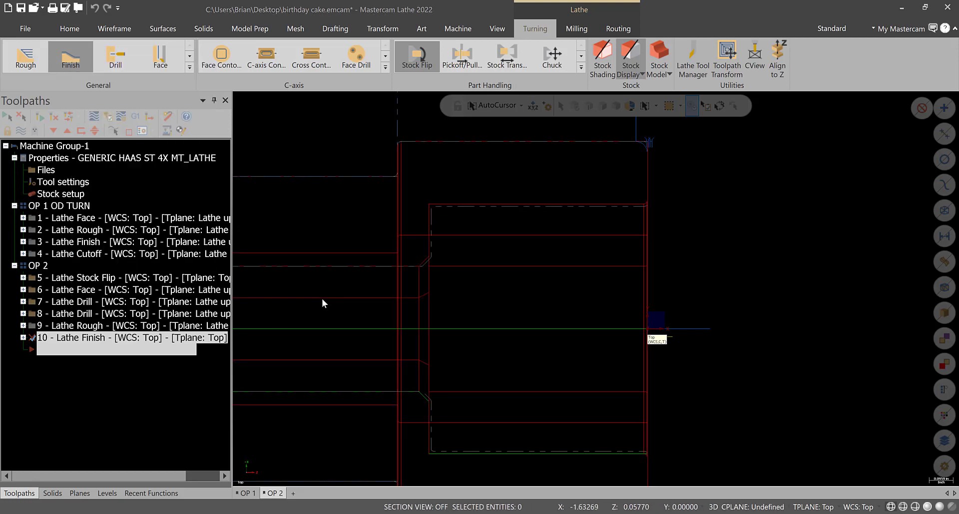
- Choose tool T0606 for the bore finish pass, with a 0.003 in/rev feed rate and 600 CSS spindle speed
left_click(143, 178)
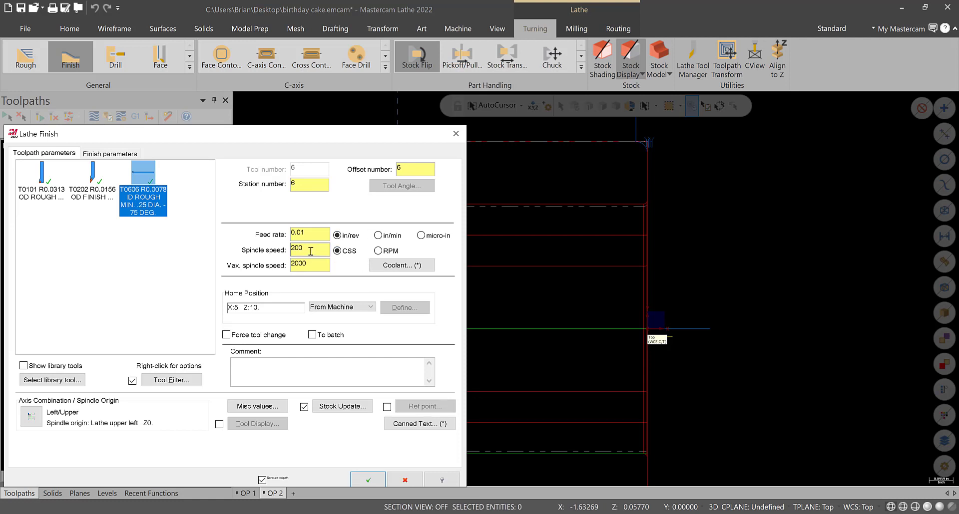
double_click(309, 234)
type(".0")
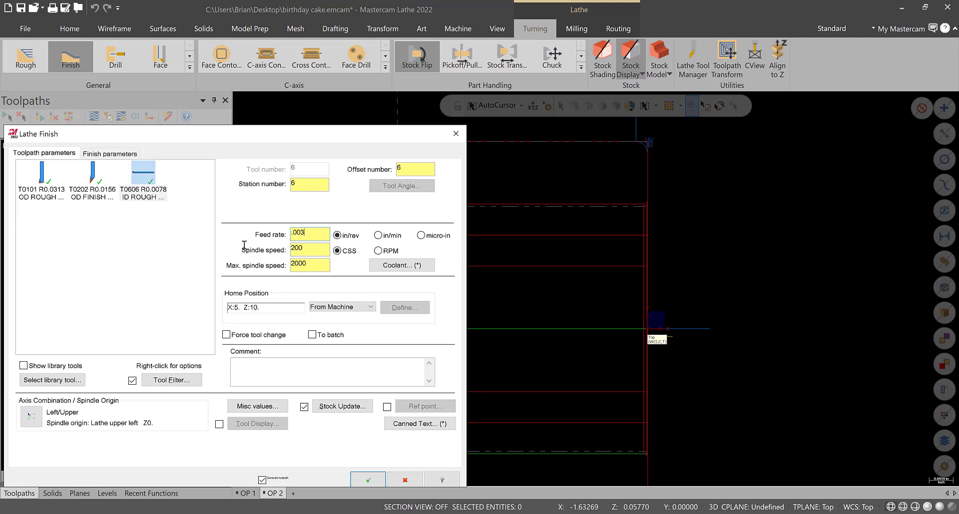
key("Tab")
type("500")
left_click(319, 263)
left_click(321, 261)
scroll(714, 327, "down", 2)
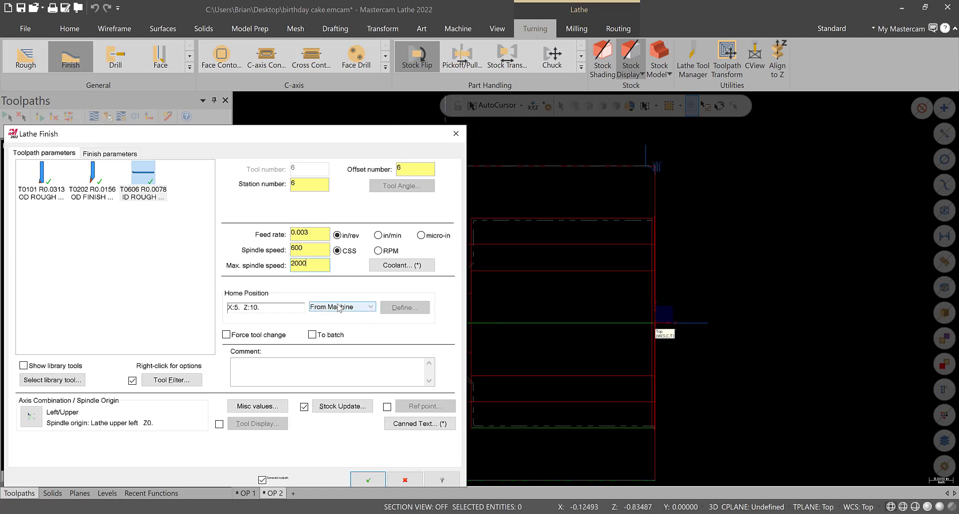
- Extend the end of the finish contour in the lead-out settings and generate the bore finish toolpath
left_click(109, 154)
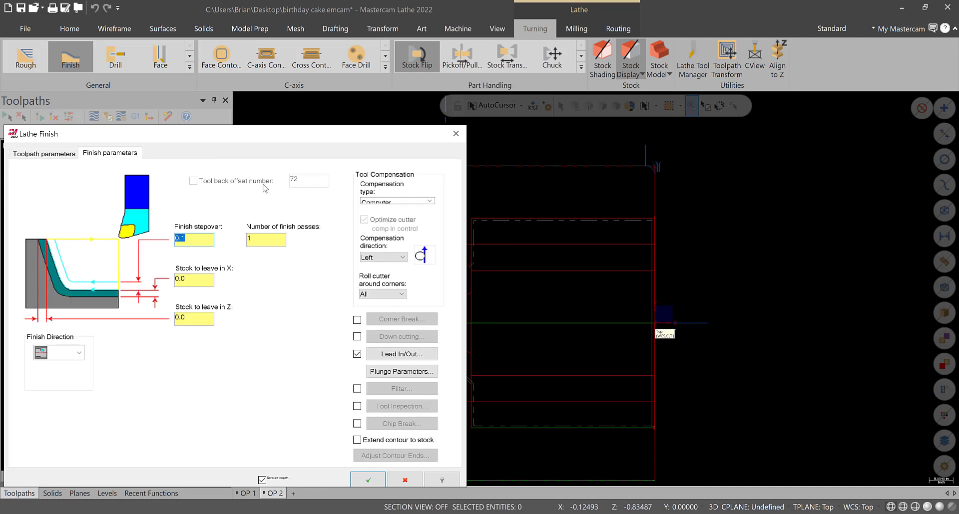
left_click(402, 354)
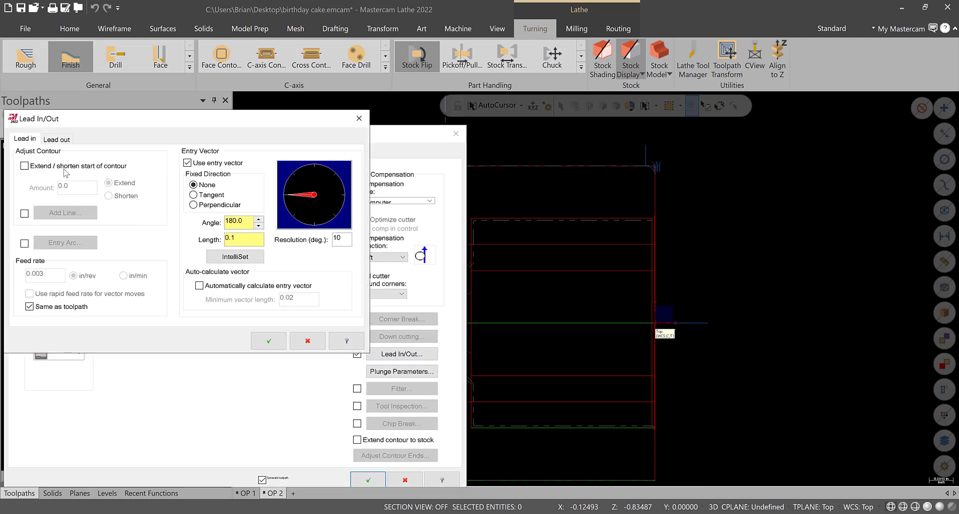
left_click(56, 140)
left_click(35, 166)
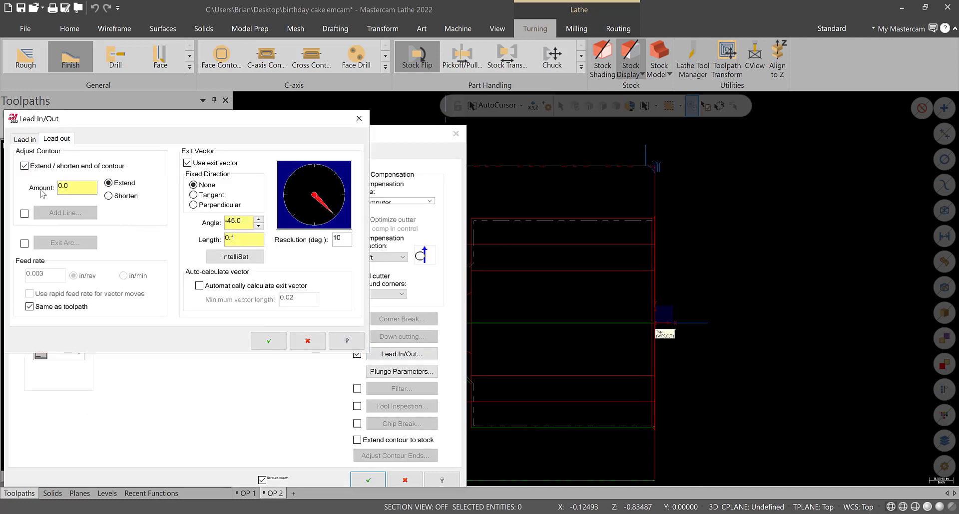
double_click(73, 189)
left_click(269, 341)
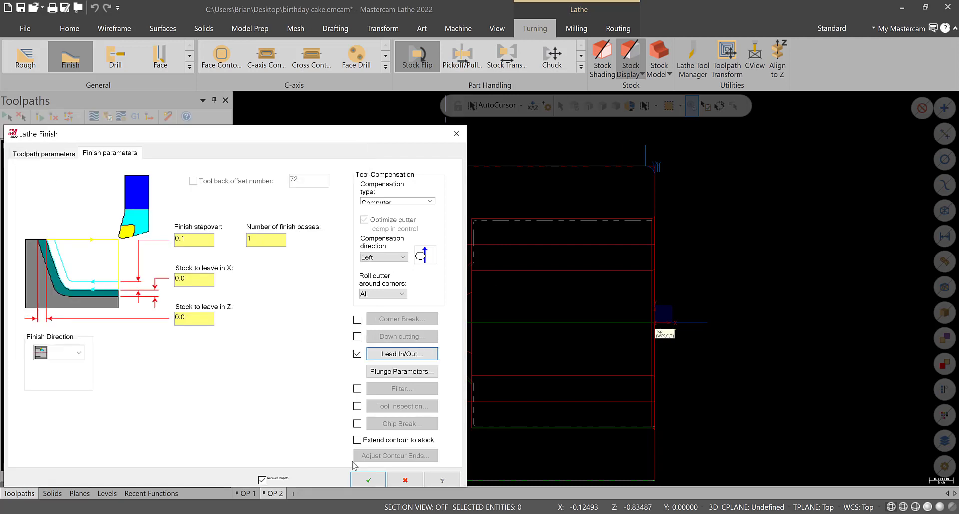
left_click(368, 479)
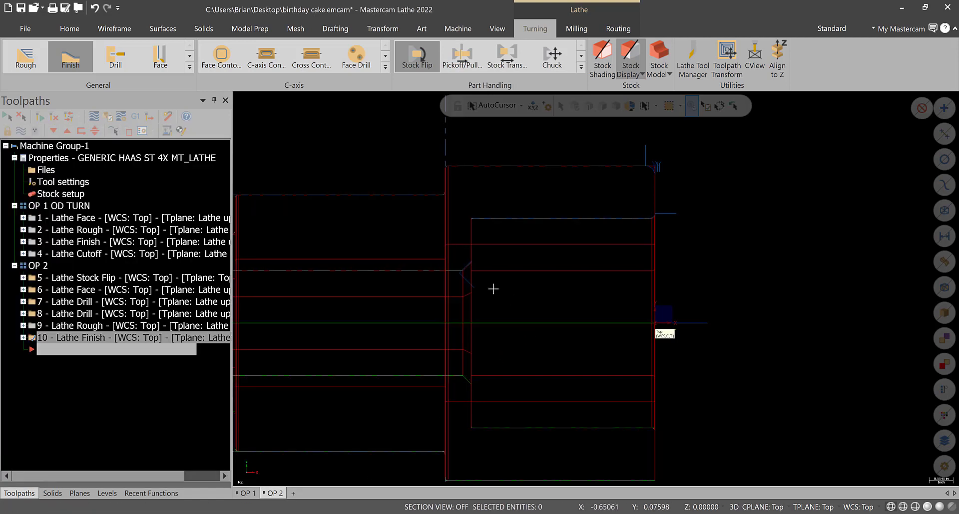
- Examine the bore finish toolpath closely around the inner chamfer and its exit move
scroll(432, 265, "up", 6)
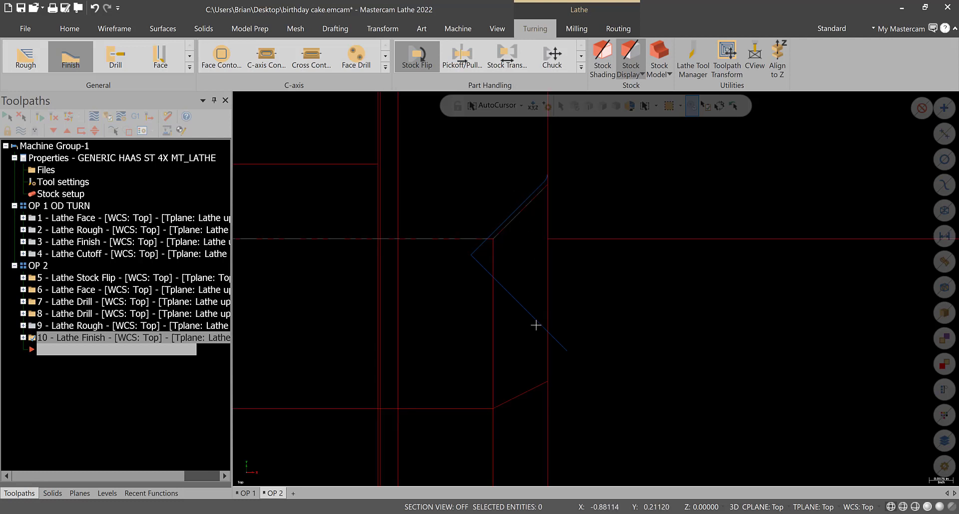
scroll(544, 327, "up", 3)
scroll(686, 339, "up", 2)
scroll(685, 339, "down", 2)
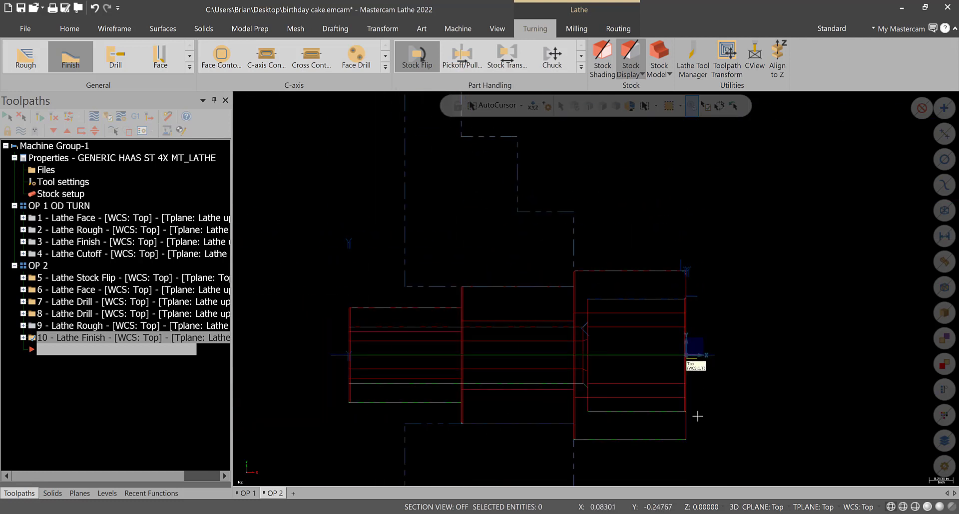
scroll(588, 192, "up", 3)
scroll(588, 194, "up", 2)
scroll(406, 337, "up", 2)
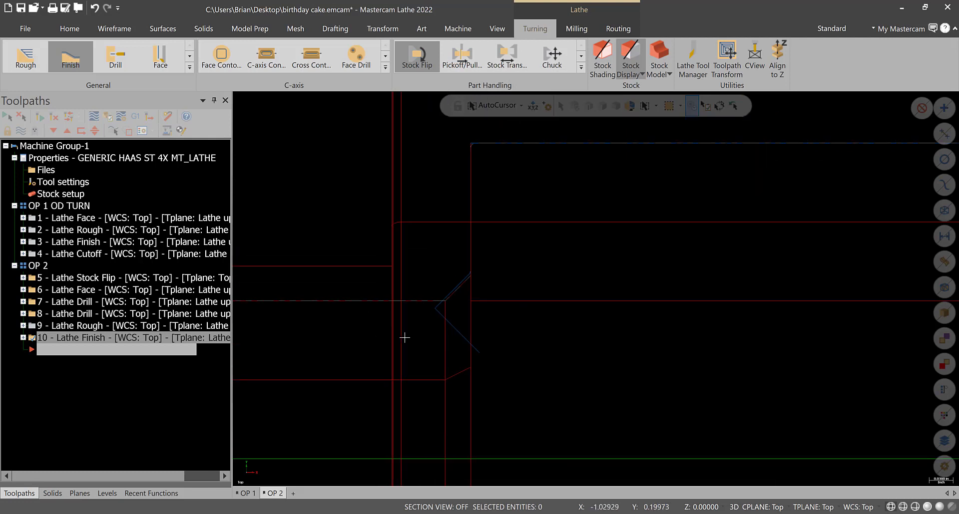
scroll(465, 284, "up", 2)
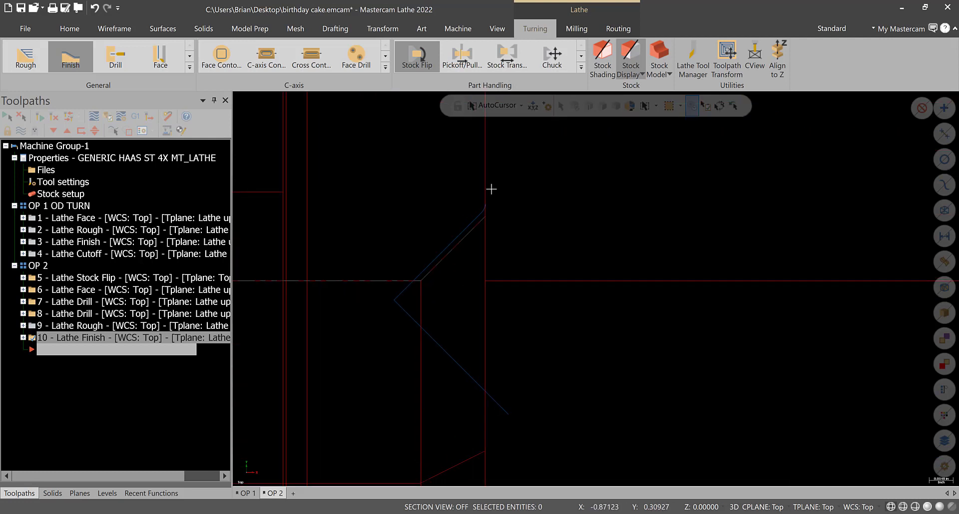
scroll(399, 283, "down", 2)
scroll(400, 284, "down", 2)
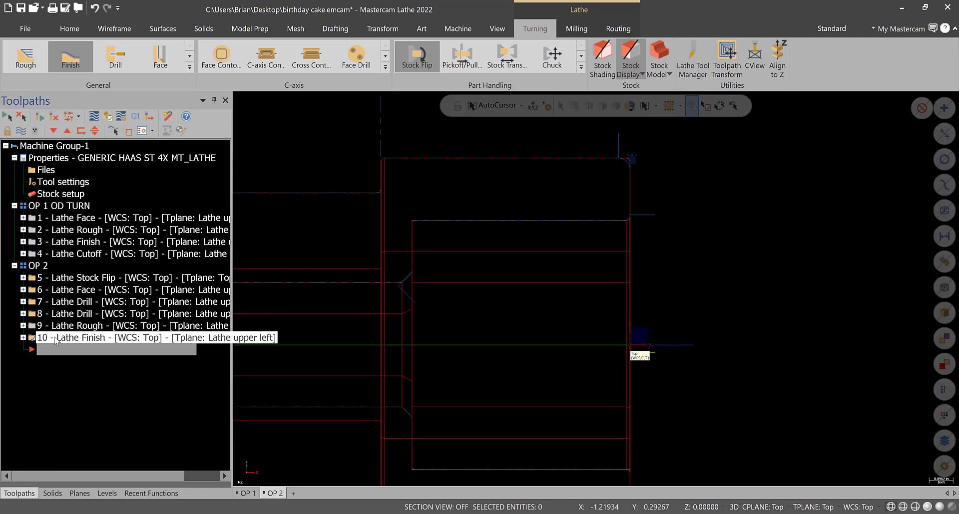
- Review the finish parameters of operation 10, Lathe Finish, accept them and view the toolpath against the whole part
left_click(23, 337)
left_click(86, 350)
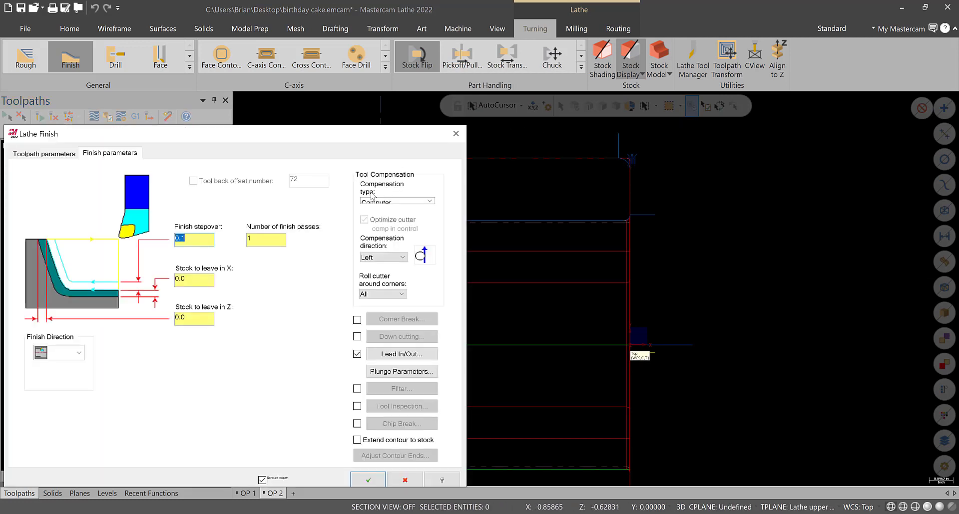
left_click(368, 480)
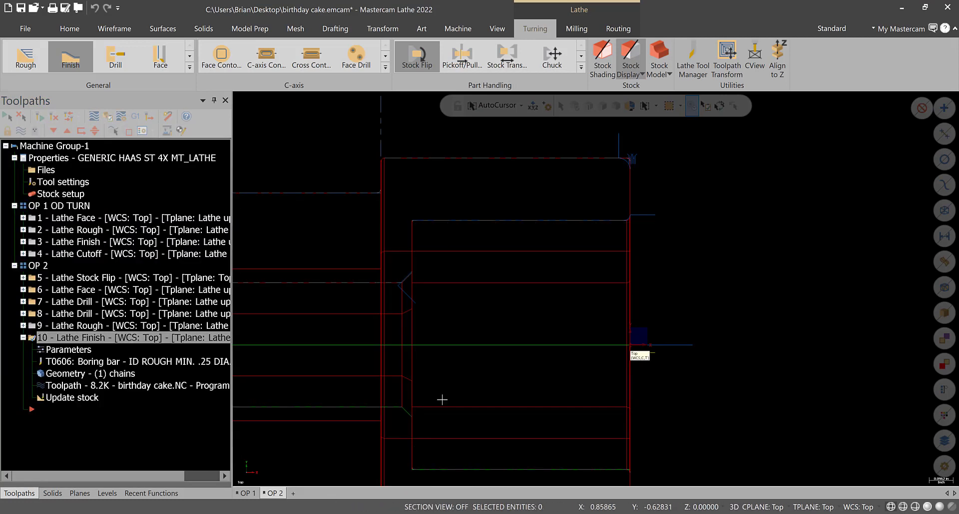
scroll(445, 404, "down", 3)
scroll(349, 442, "up", 2)
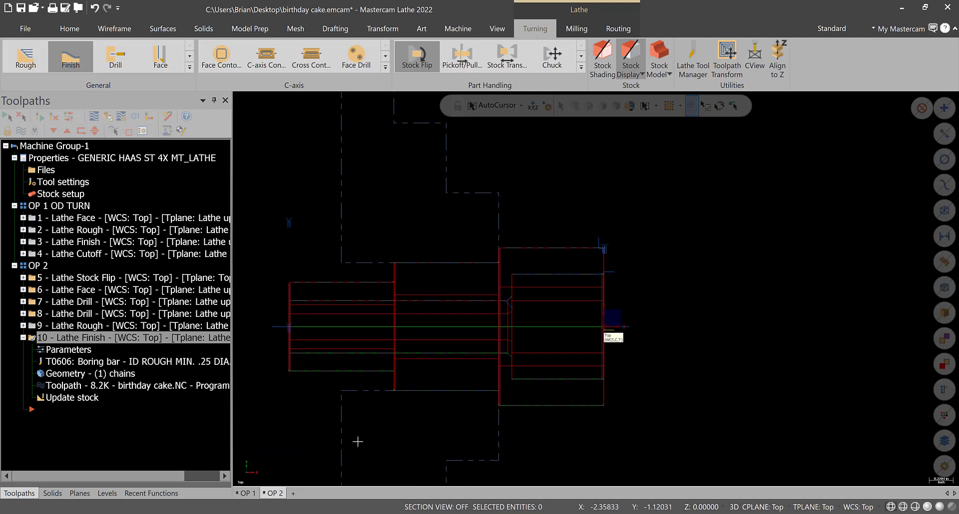
- Inspect the insert definition of boring bar T0606 in the bore finish operation, checking the available corner radius sizes
left_click(68, 349)
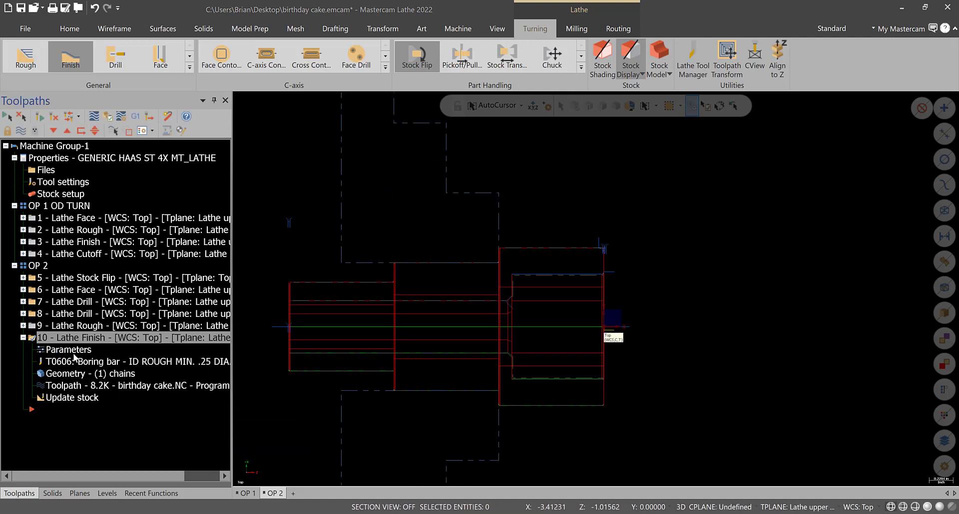
left_click(59, 153)
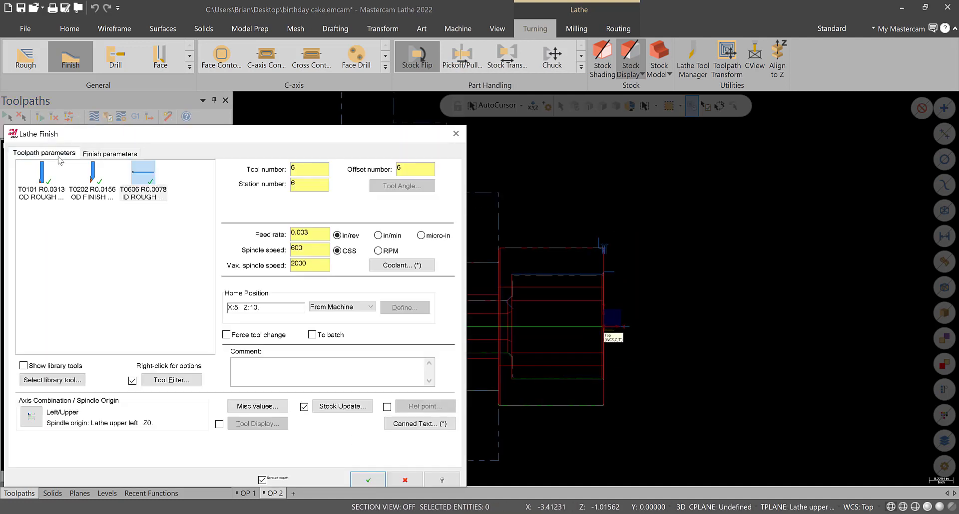
double_click(137, 172)
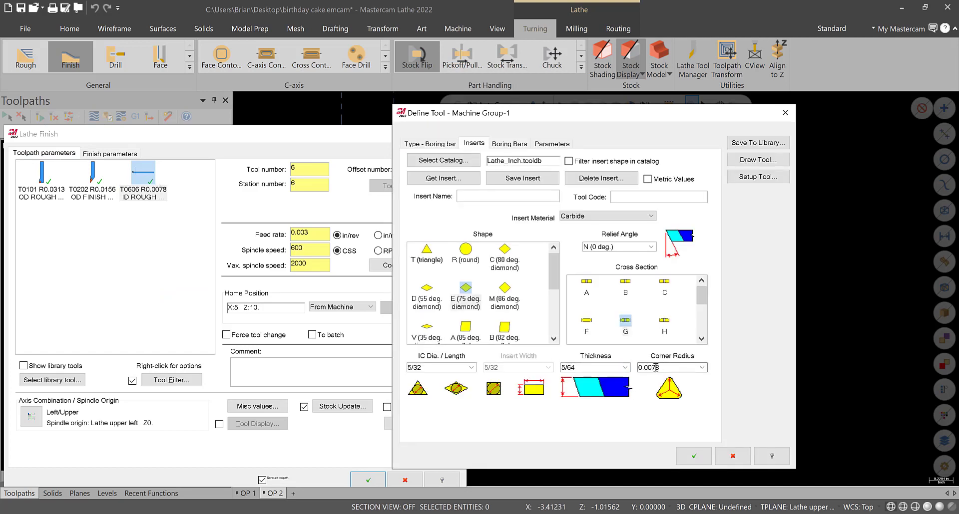
left_click(702, 368)
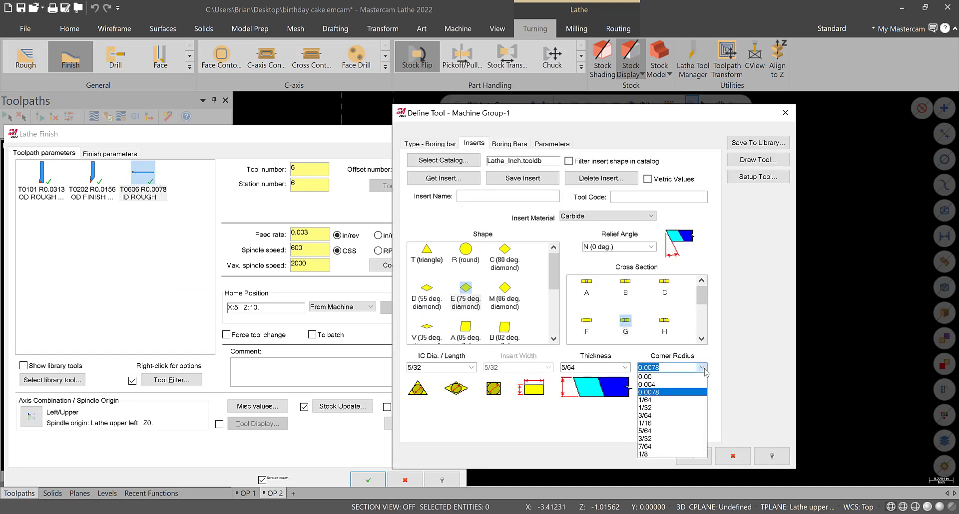
left_click(703, 370)
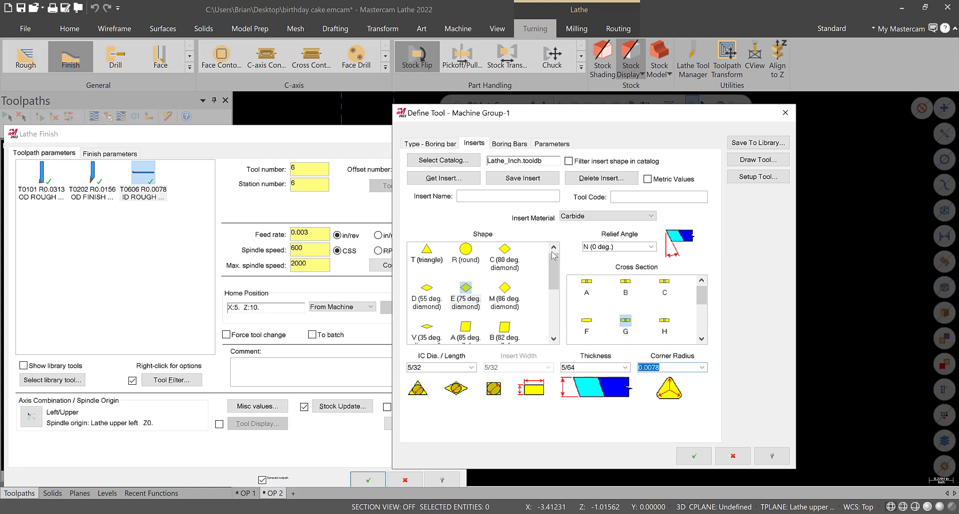
left_click(702, 455)
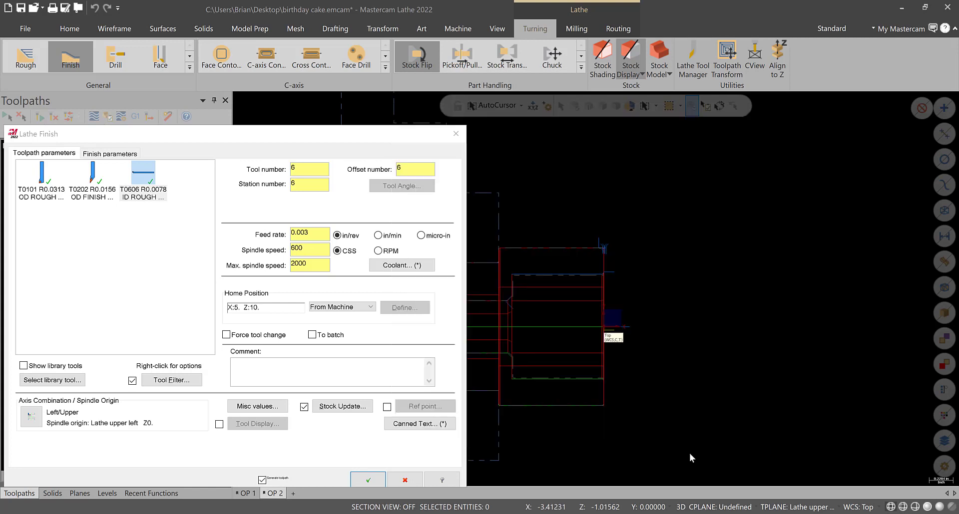
- Check OD tools T0202 and T0101 in the bore finish settings, then reselect boring bar T0606 and accept the operation
left_click(91, 170)
left_click(42, 172)
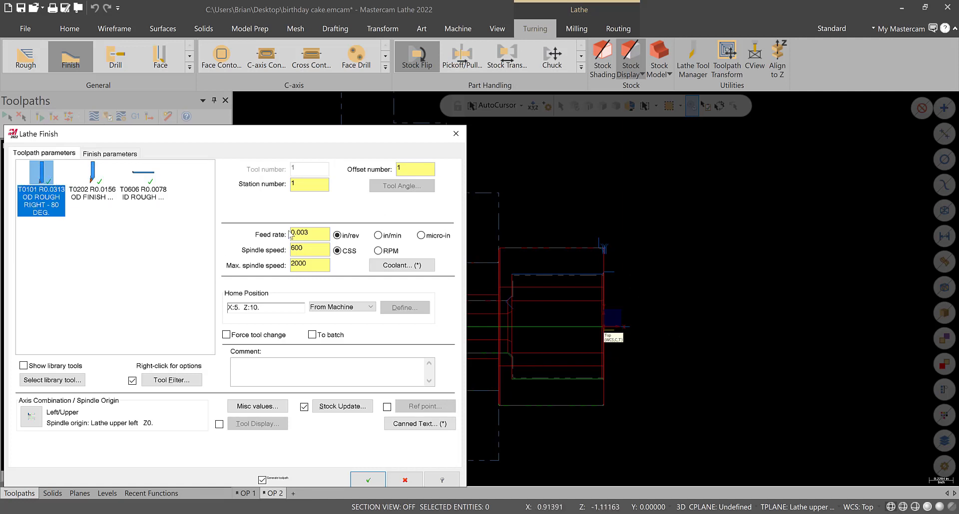
left_click(143, 174)
left_click(367, 479)
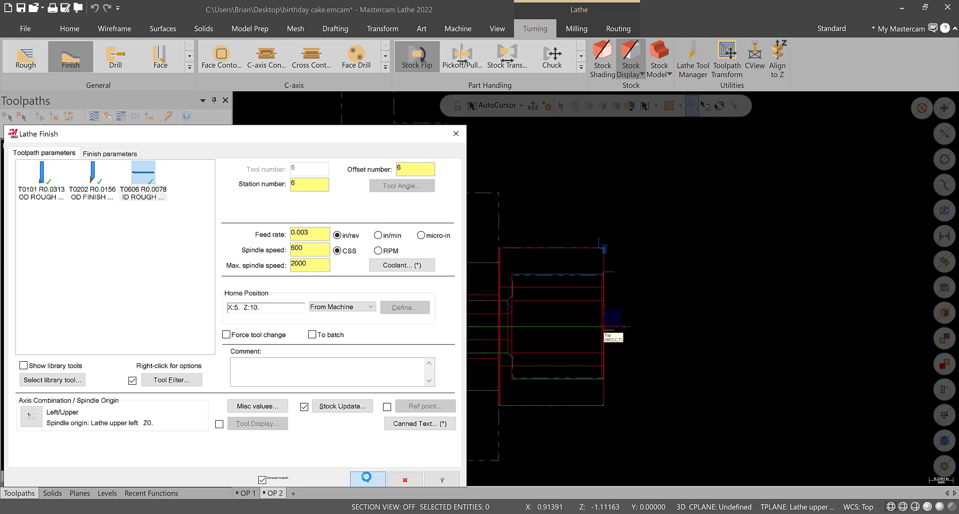
left_click(24, 338)
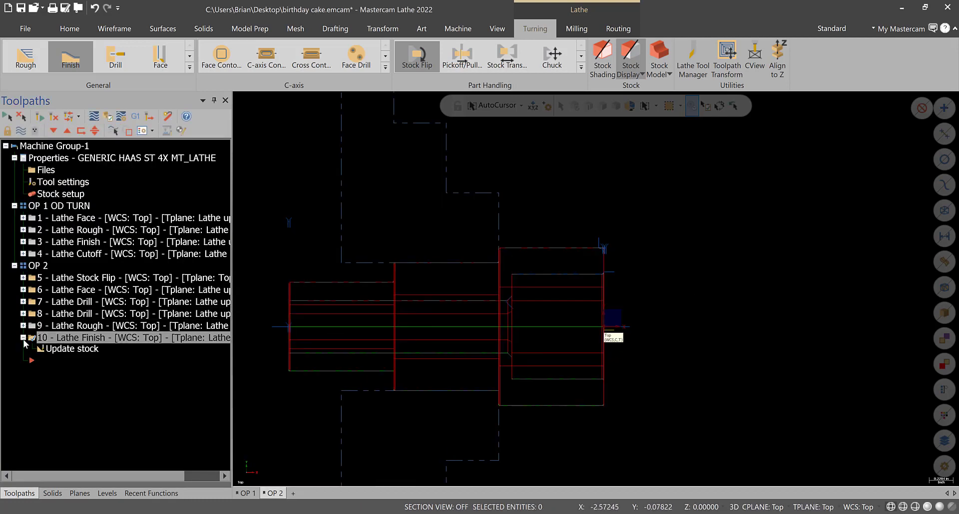
left_click(23, 337)
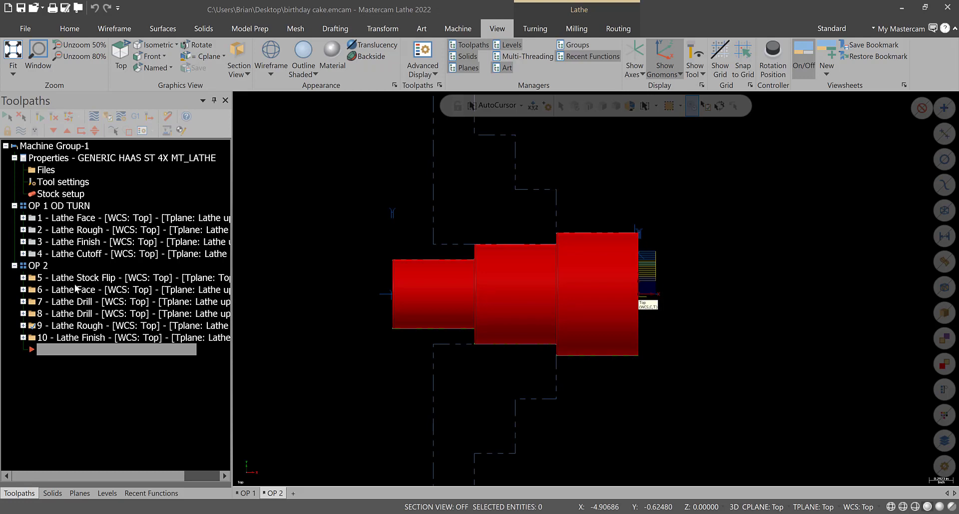
- Review the stock and chuck positions of the Lathe Stock Flip operation and leave its stock update turned on
left_click(72, 339)
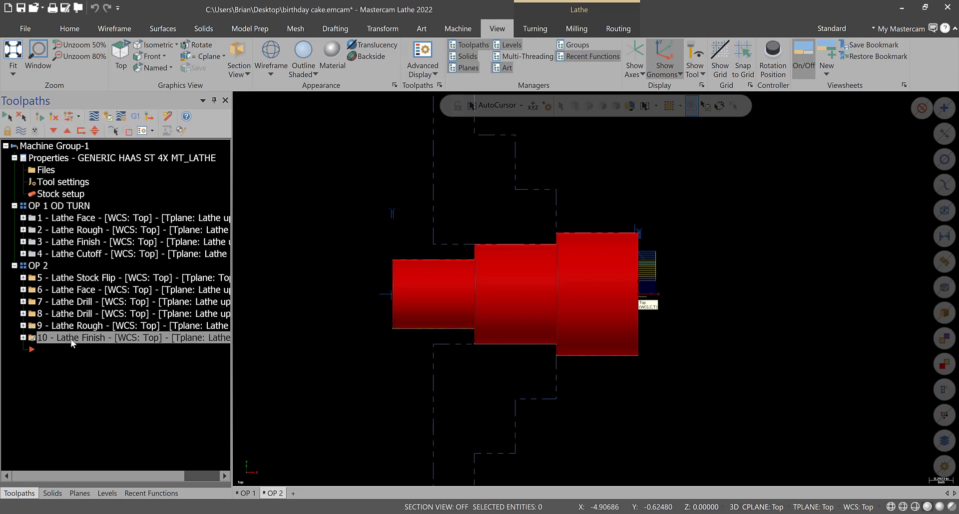
left_click(23, 278)
left_click(79, 315)
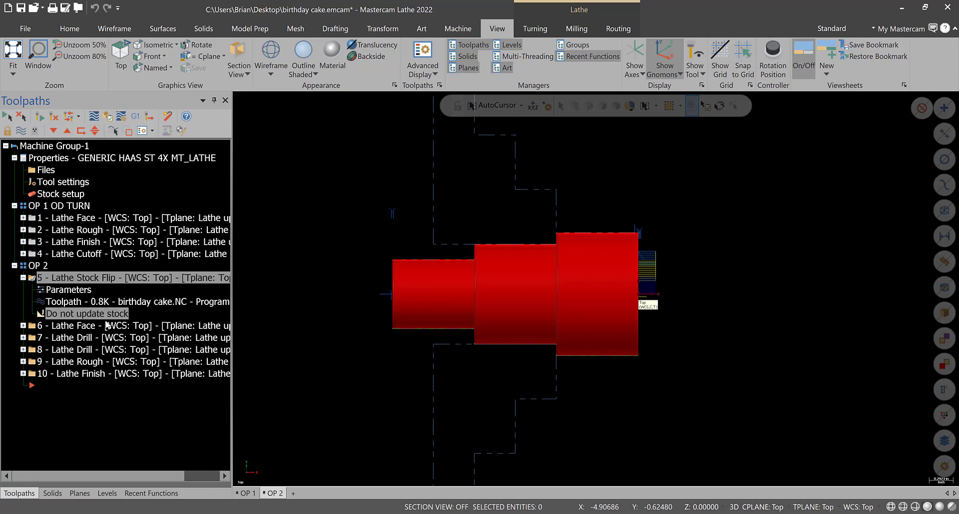
left_click(69, 289)
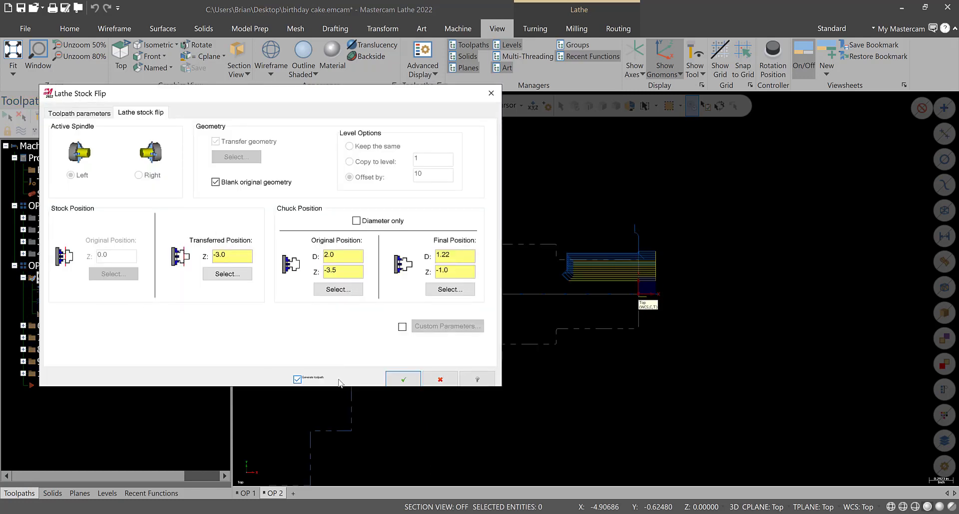
left_click(403, 379)
left_click(95, 313)
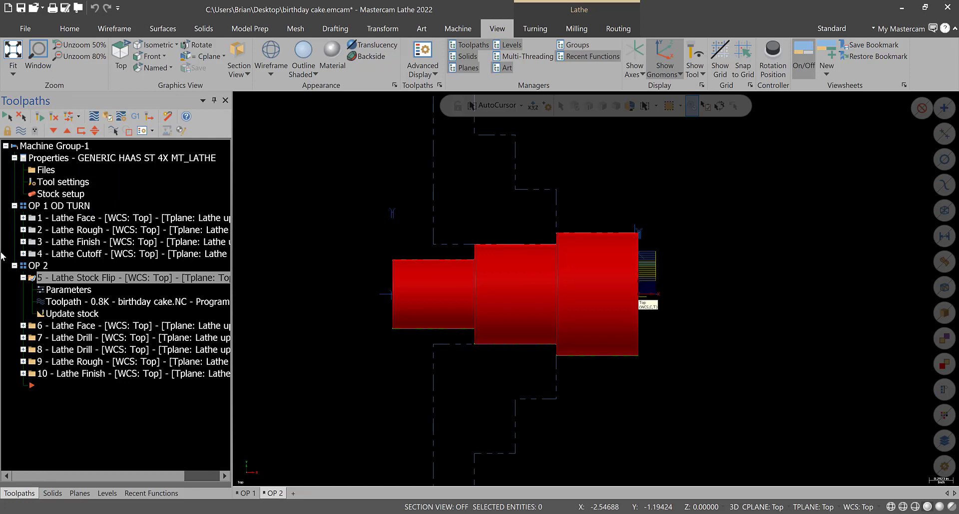
left_click(23, 278)
- Verify operations 6 through 10 of OP 2 in the simulator from an angled 3/4 view, playing the machining to its end
left_click(65, 339)
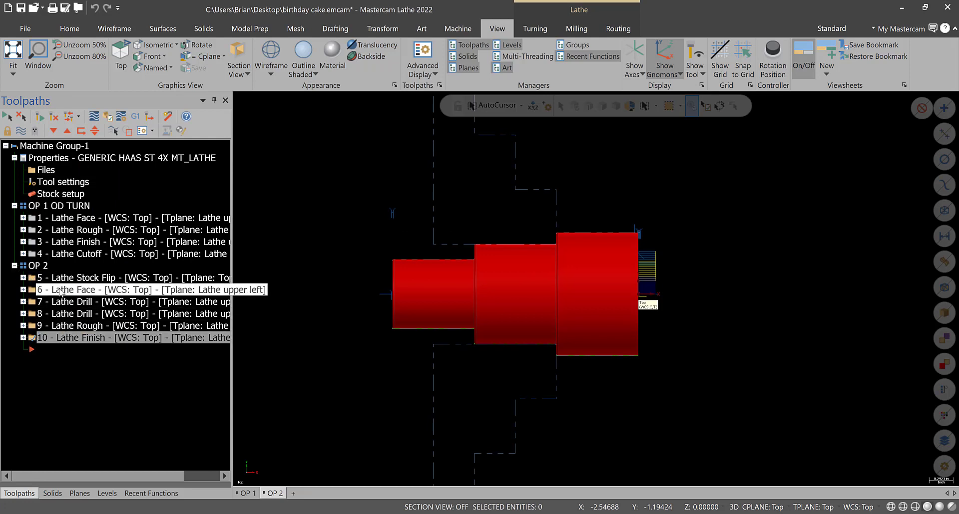
left_click(61, 292, "shift")
left_click(108, 116)
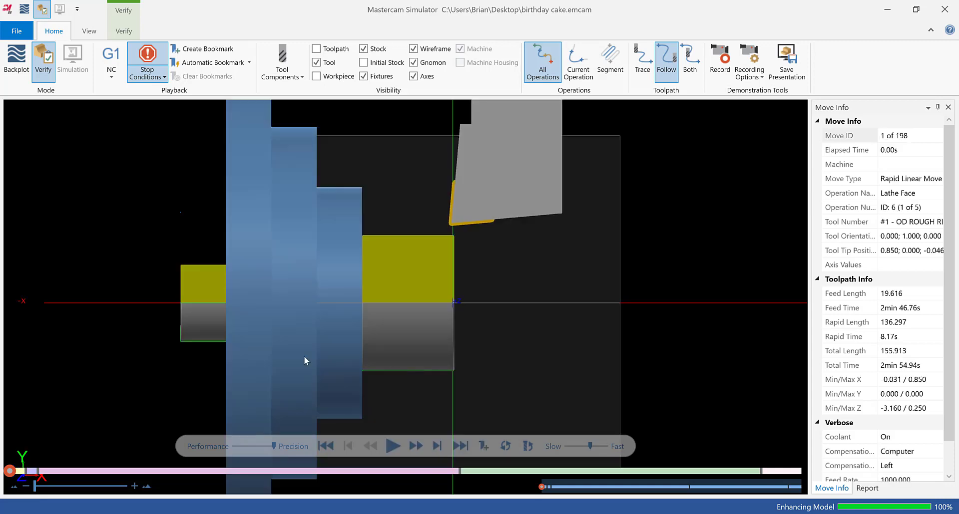
middle_click_drag(303, 356, 400, 208)
left_click(132, 30)
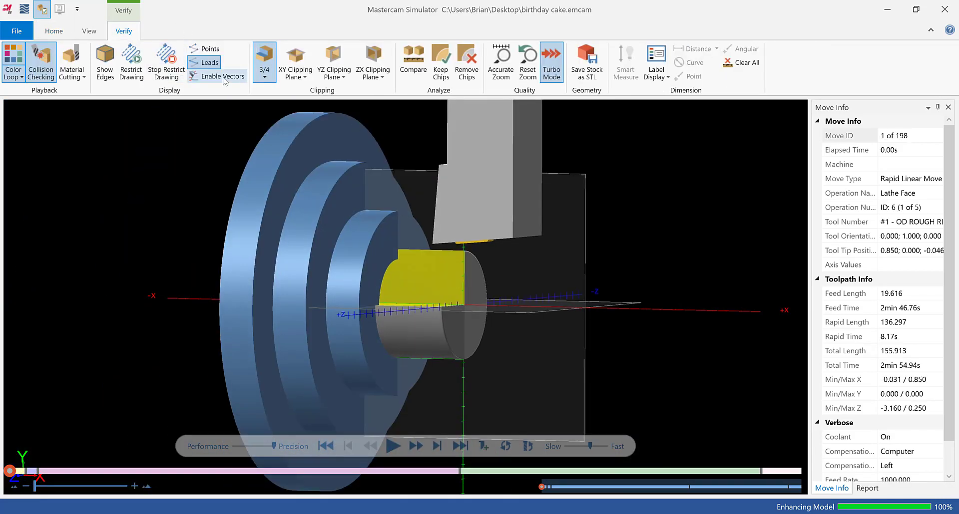
left_click(264, 73)
left_click(199, 133)
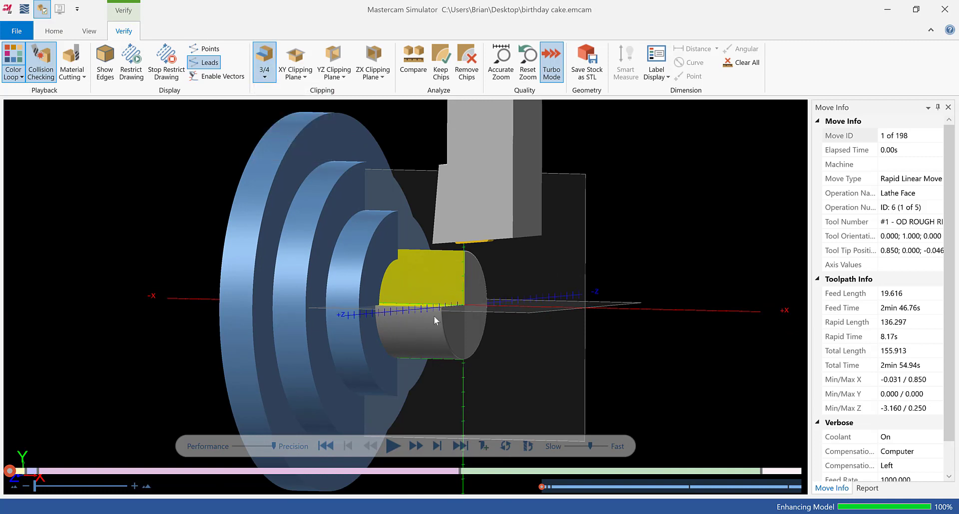
left_click(392, 445)
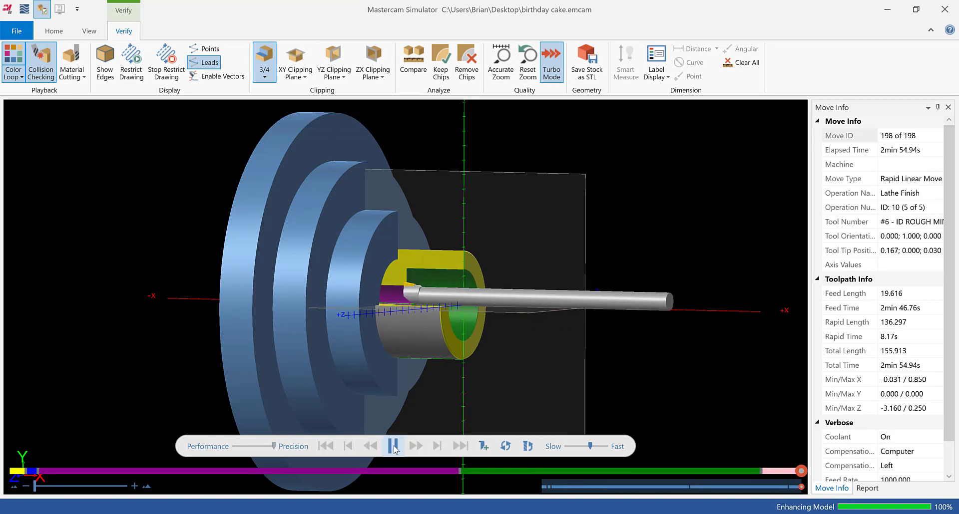
left_click(944, 9)
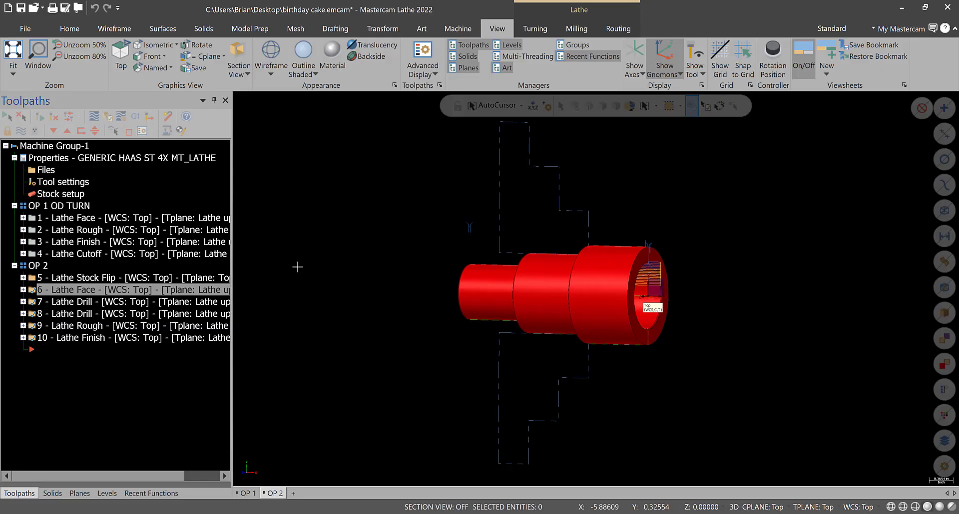
- Open operations 5 through 10, including the stock flip, in Verify and inspect the starting stock in the chuck
left_click(69, 338)
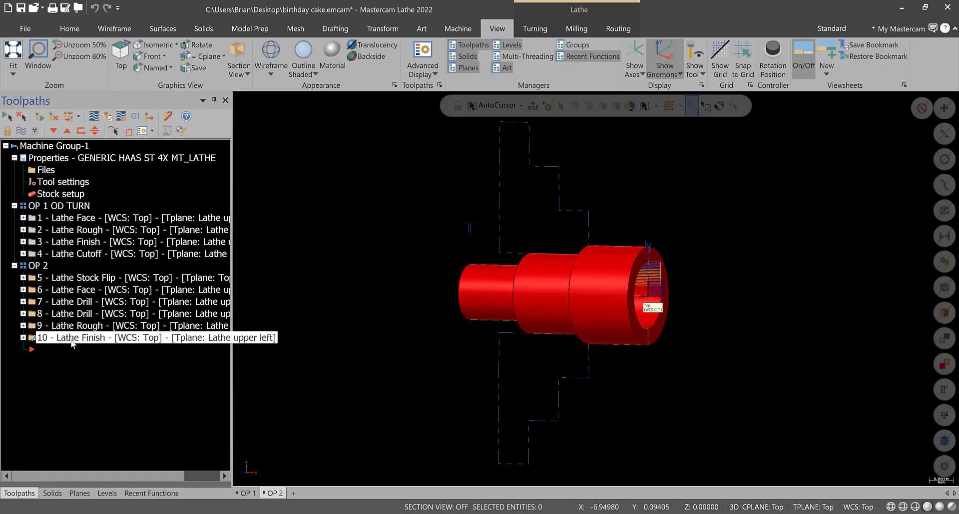
left_click(63, 281, "shift")
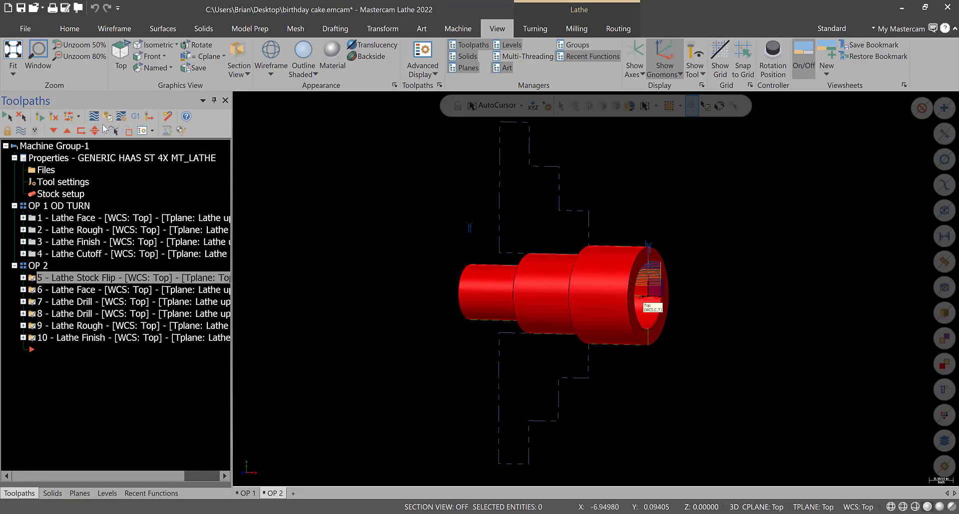
left_click(108, 116)
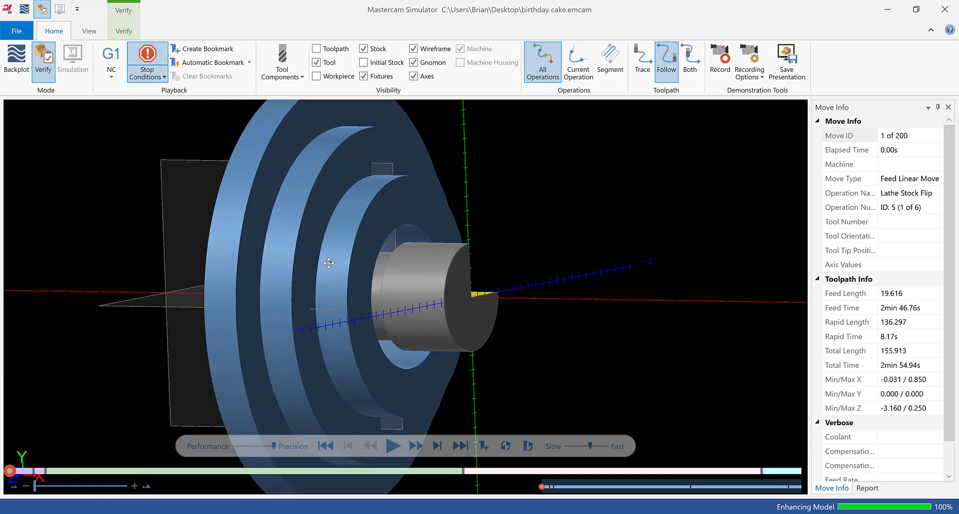
left_click(944, 9)
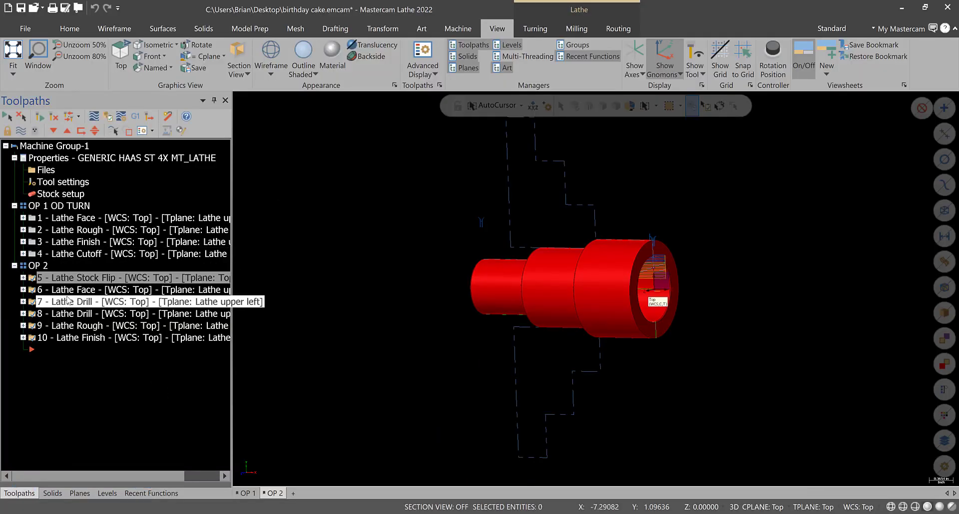
- Reopen the simulation with only operations 6 through 10, leaving out the stock flip
left_click(83, 289)
left_click(83, 343)
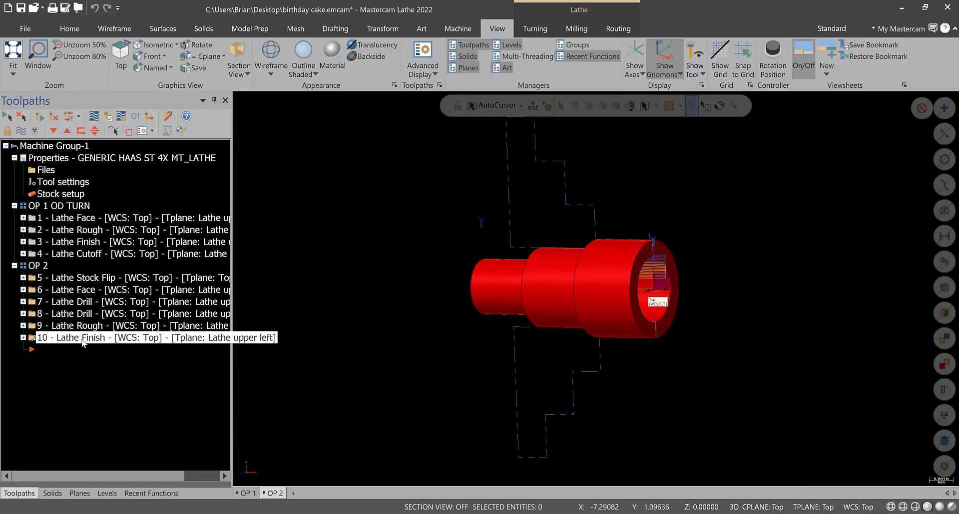
left_click(80, 289, "shift")
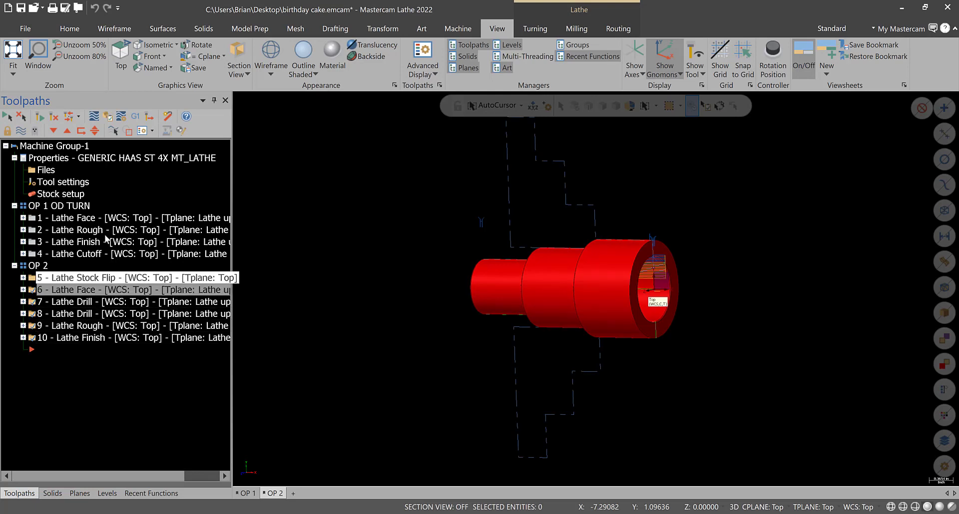
left_click(108, 116)
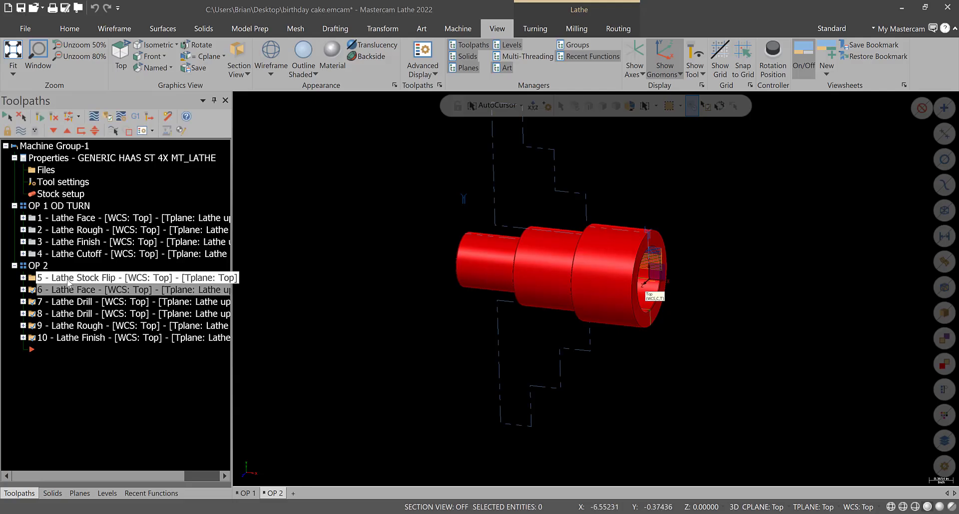
- Add a new toolpath group under Machine Group-1
left_click(38, 265)
left_click(68, 145)
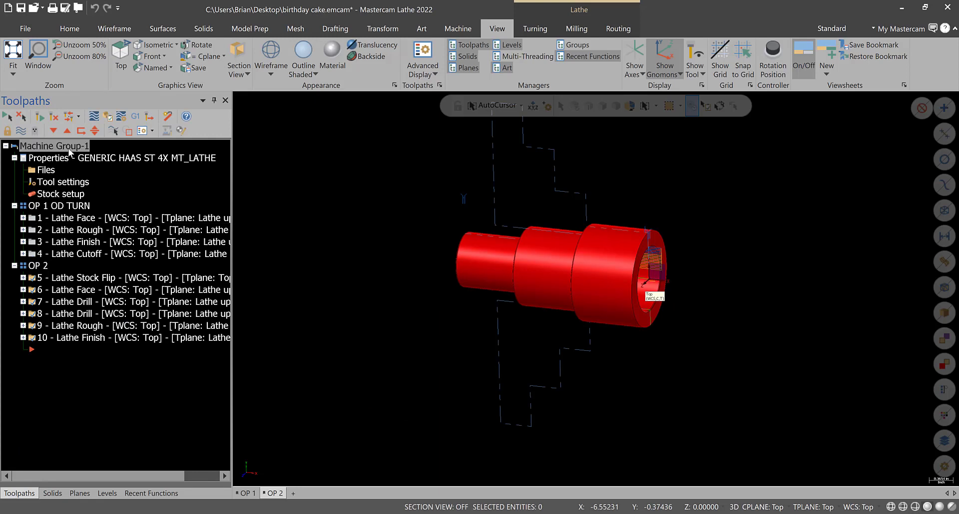
right_click(68, 146)
mouse_move(111, 215)
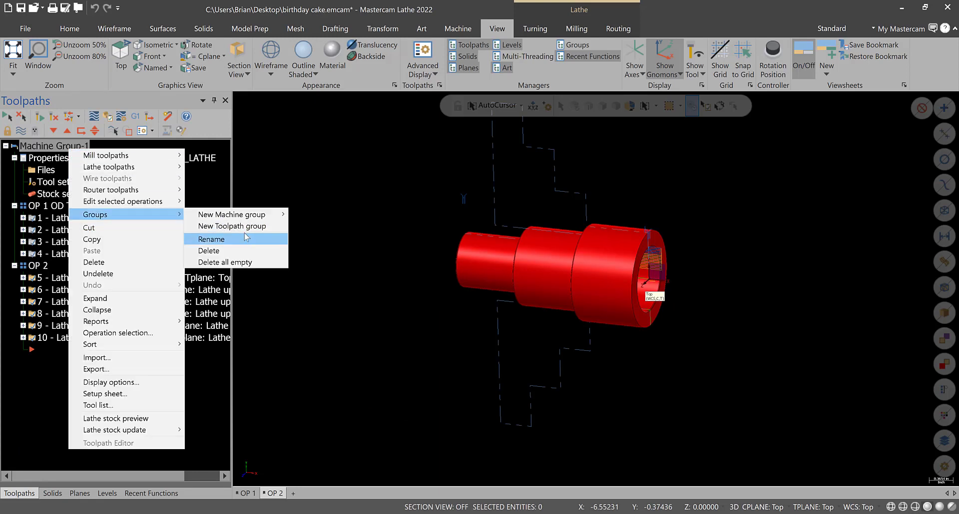
left_click(219, 226)
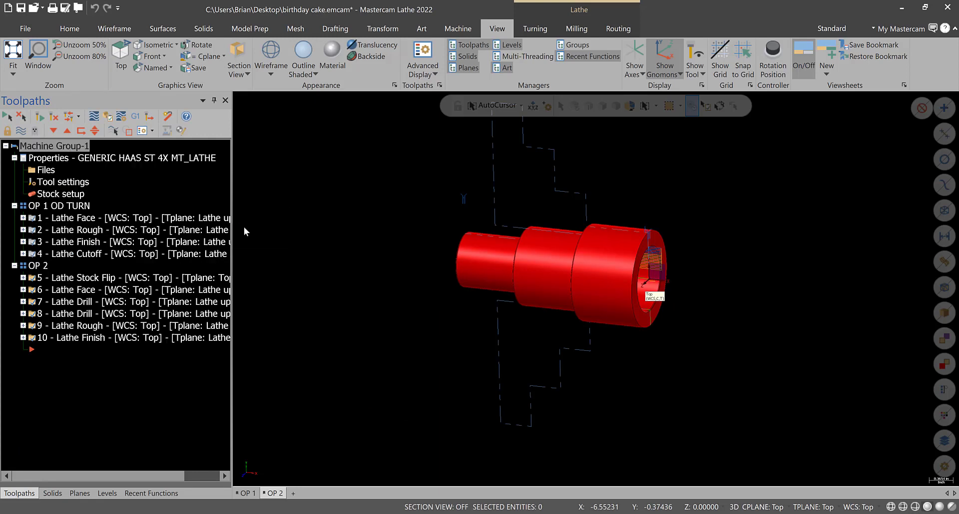
- Move operations 6 through 10 from the OP 2 group into the new toolpath group
left_click(73, 290)
left_click(70, 338, "shift")
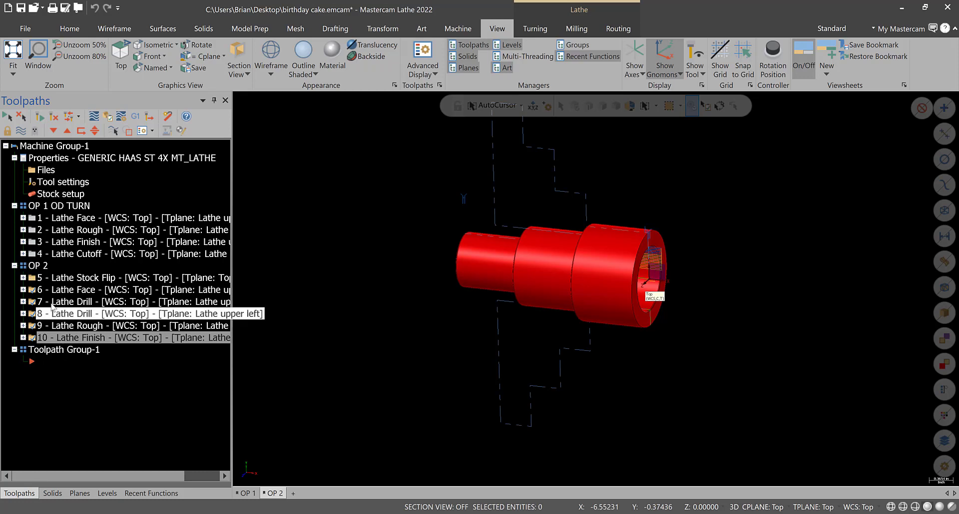
left_click(44, 268)
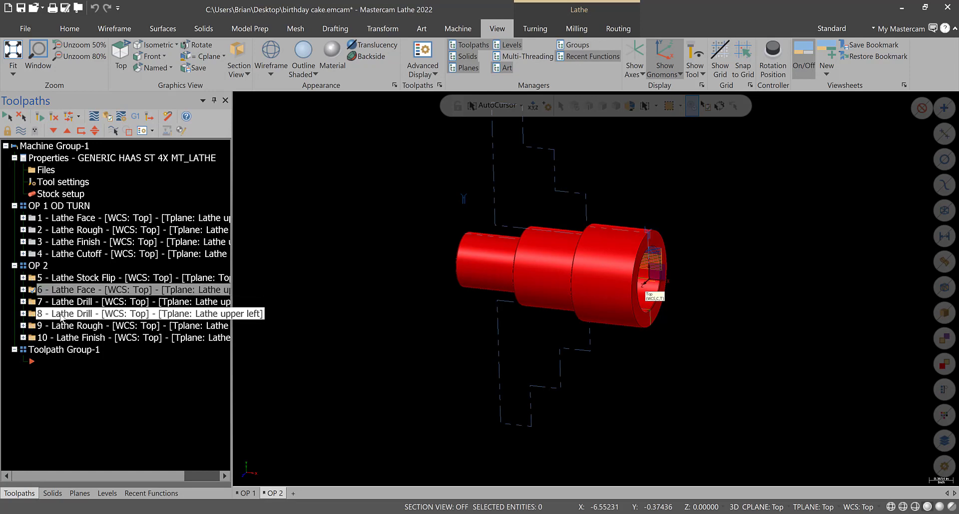
left_click(68, 337)
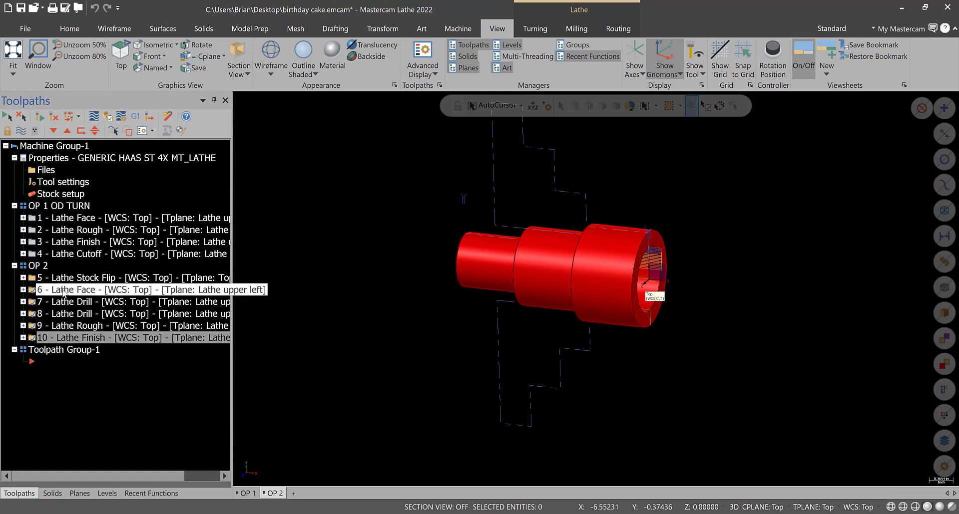
left_click_drag(63, 292, 64, 349)
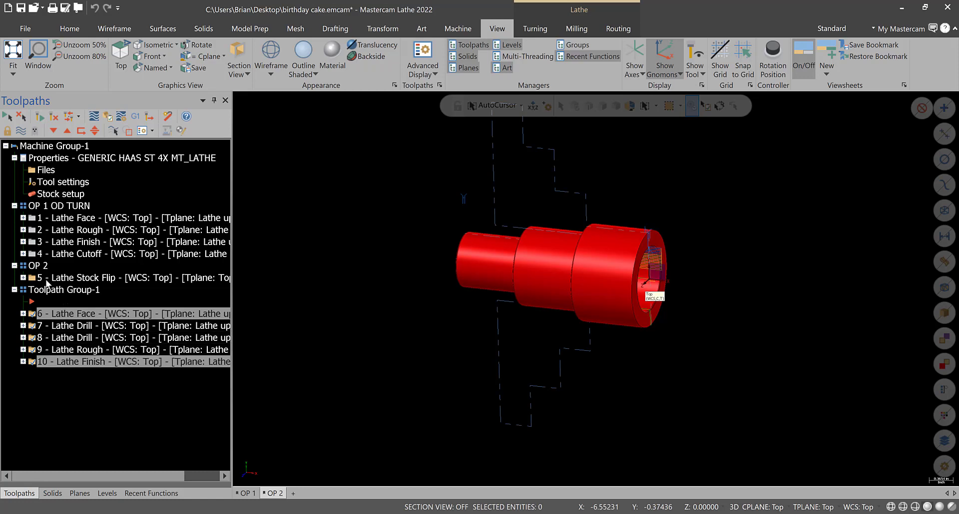
- Rename the group holding the stock flip as STOCK FLIP and the group with operations 6 through 10 as OP 2
left_click_drag(50, 278, 45, 270)
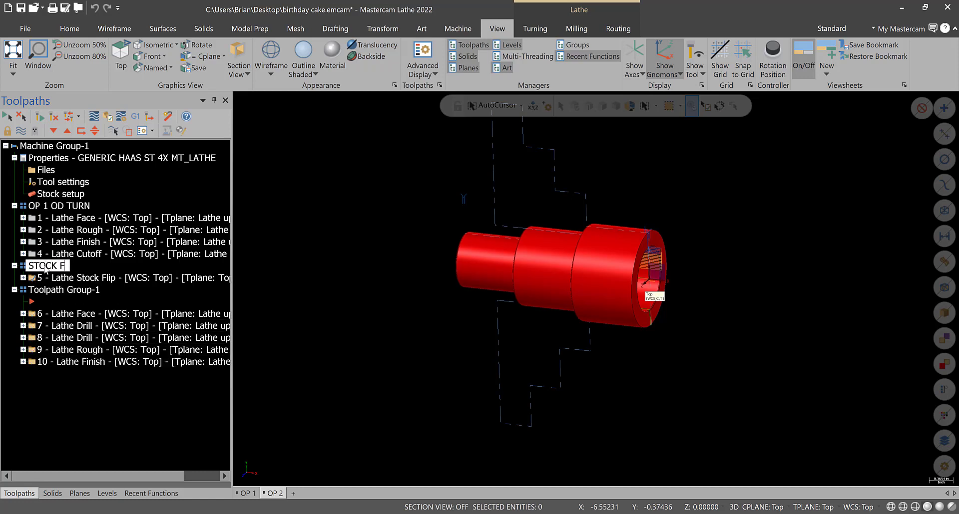
left_click(80, 294)
left_click(85, 292)
type("OP 2")
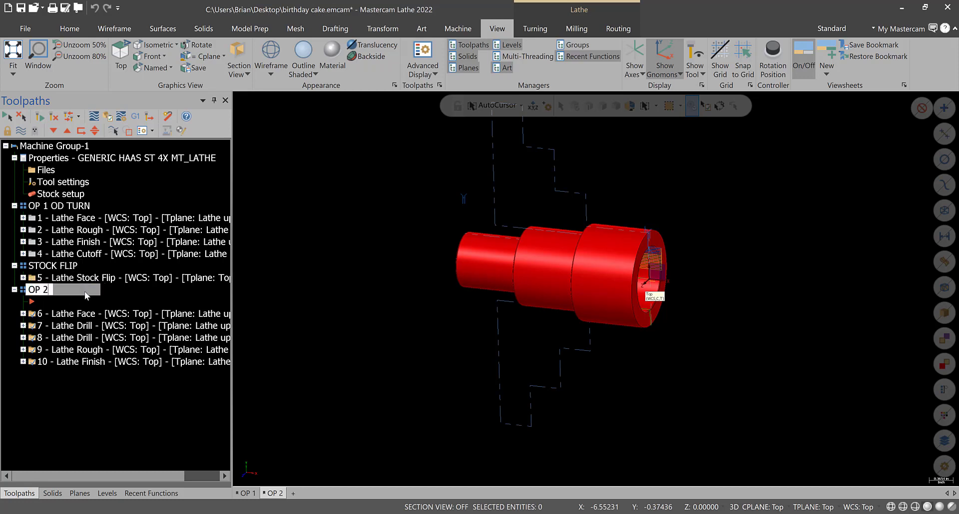
key("Return")
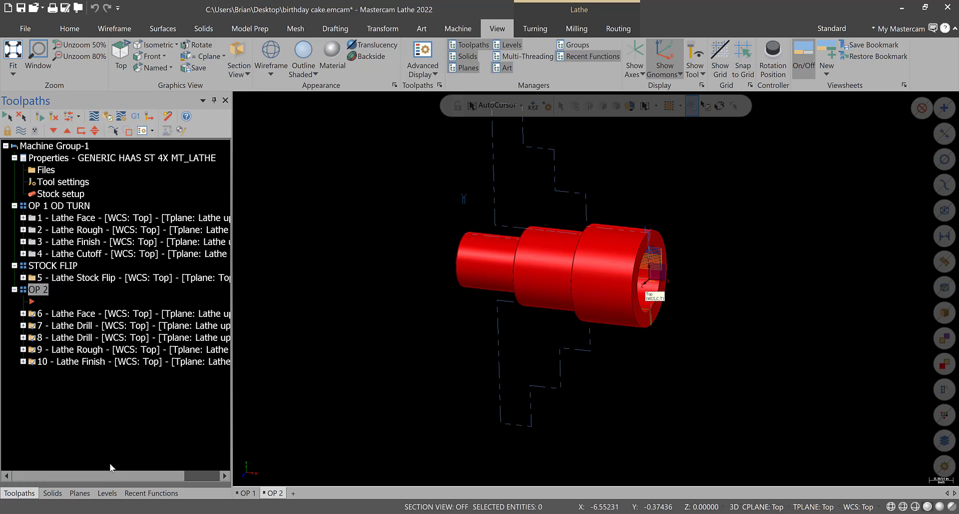
- Move the insert arrow down past operations 6 through 10 to the end of the OP 2 group
left_click(54, 131)
left_click(54, 130)
left_click(54, 130)
left_click(53, 130)
left_click(53, 130)
- Verify the whole OP 2 group, playing the facing, drilling and boring to the end, and close the simulator
left_click(42, 291)
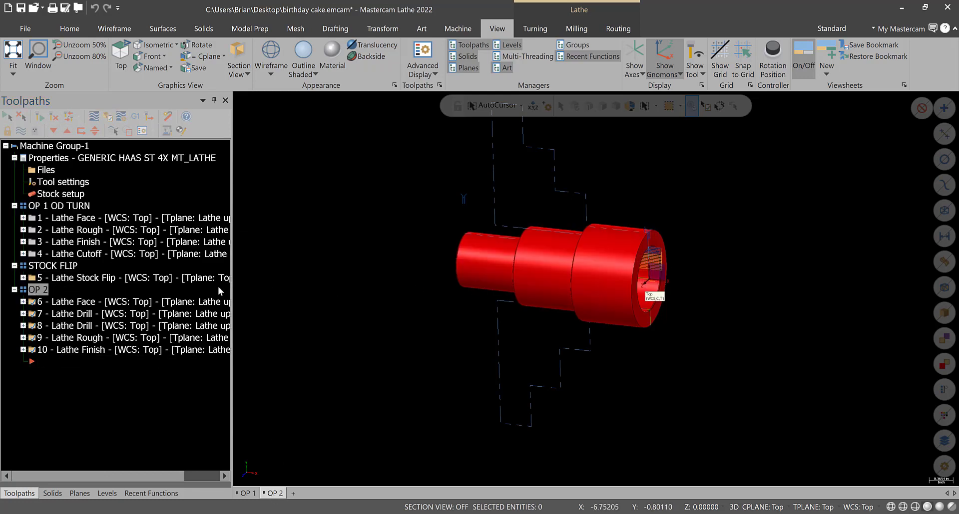
left_click(107, 117)
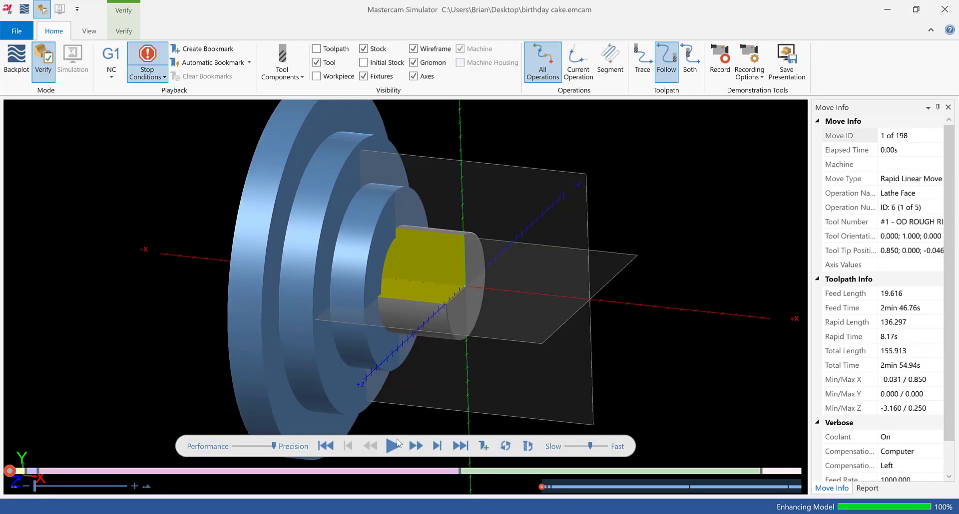
left_click(393, 447)
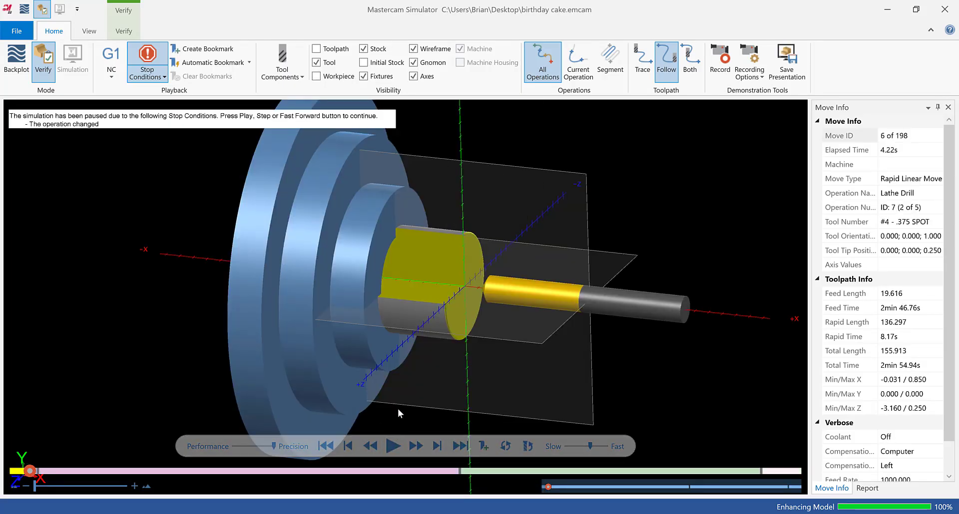
left_click(392, 451)
left_click(393, 448)
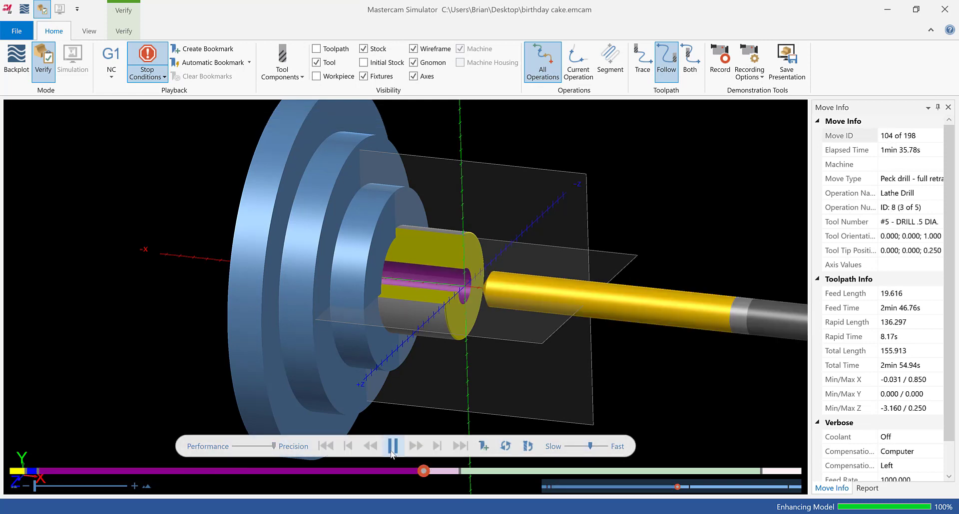
left_click(393, 447)
left_click(393, 449)
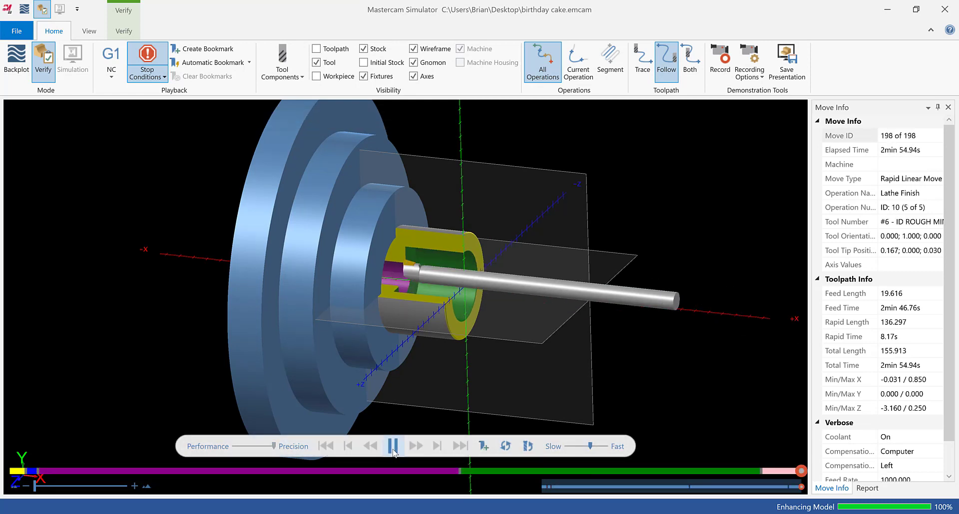
left_click(944, 9)
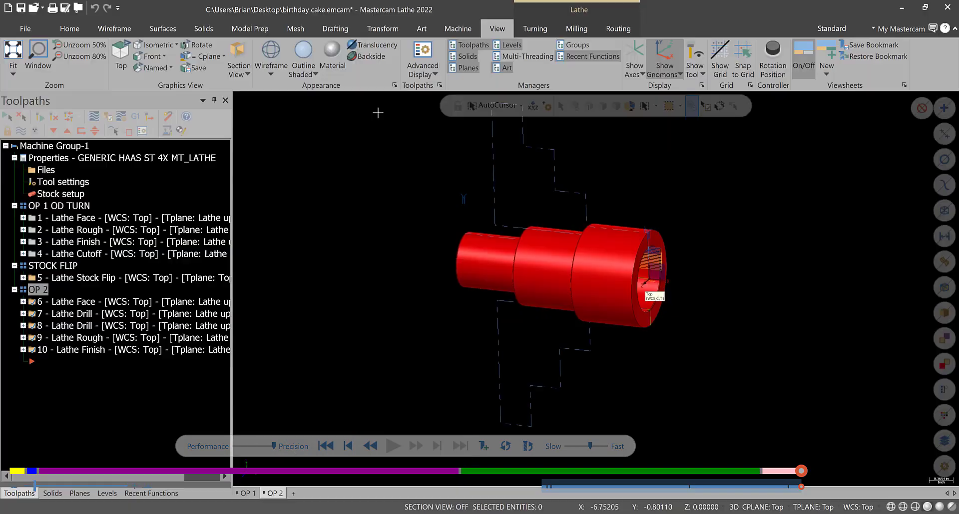
- Place the insert arrow at the end of OP 1 OD TURN, verify that group's operations through the cutoff, and close the simulator
left_click(59, 206)
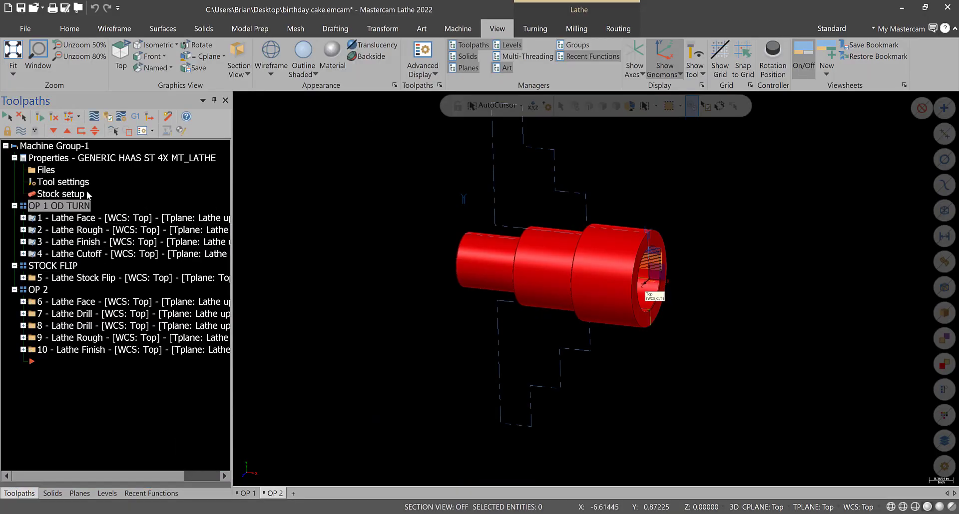
left_click(81, 131)
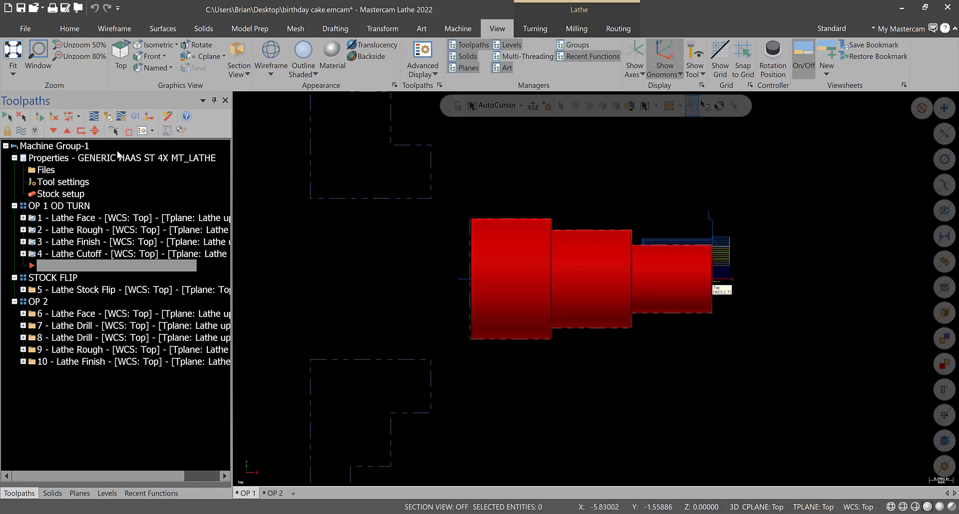
left_click(108, 117)
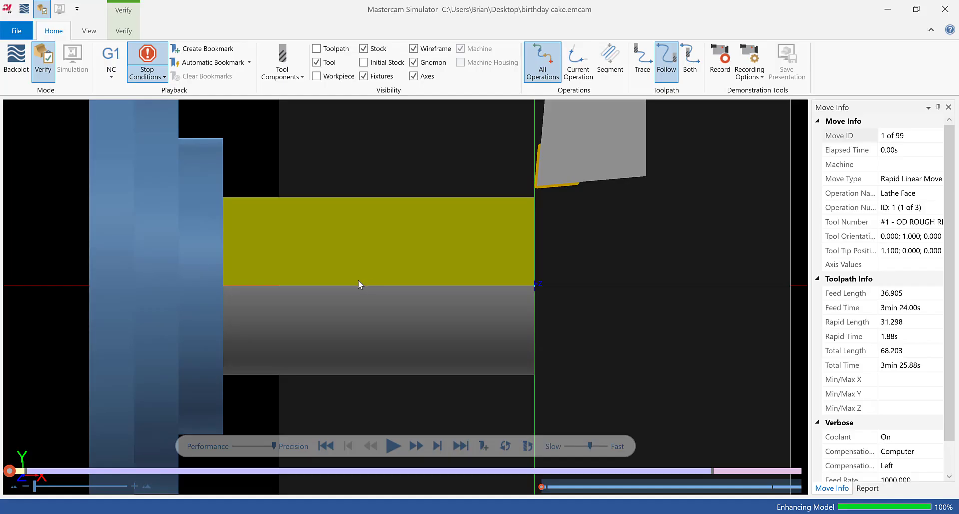
left_click(393, 445)
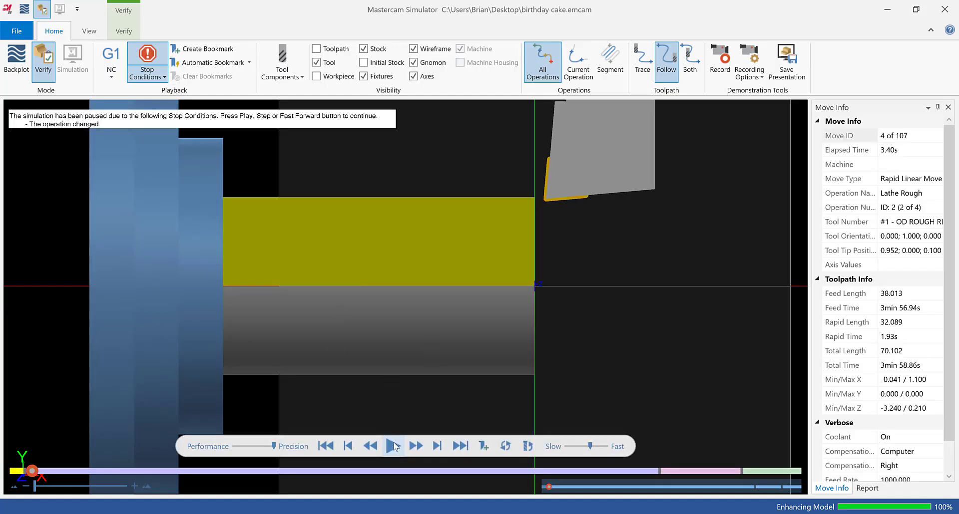
left_click(393, 446)
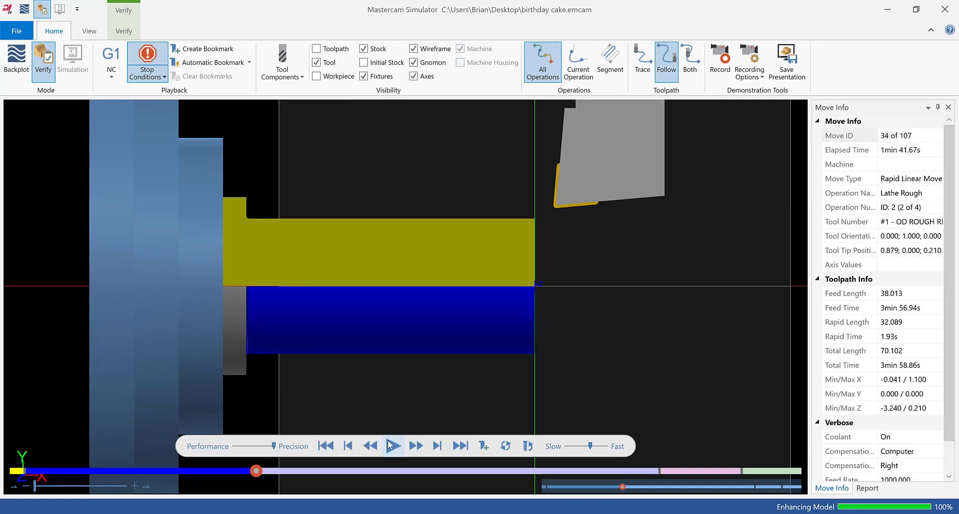
left_click(392, 449)
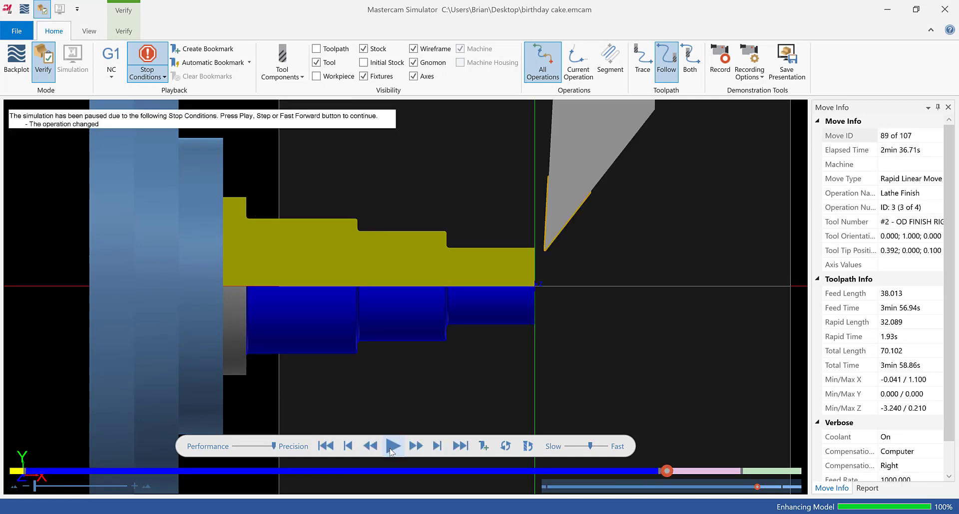
left_click(392, 449)
left_click(391, 450)
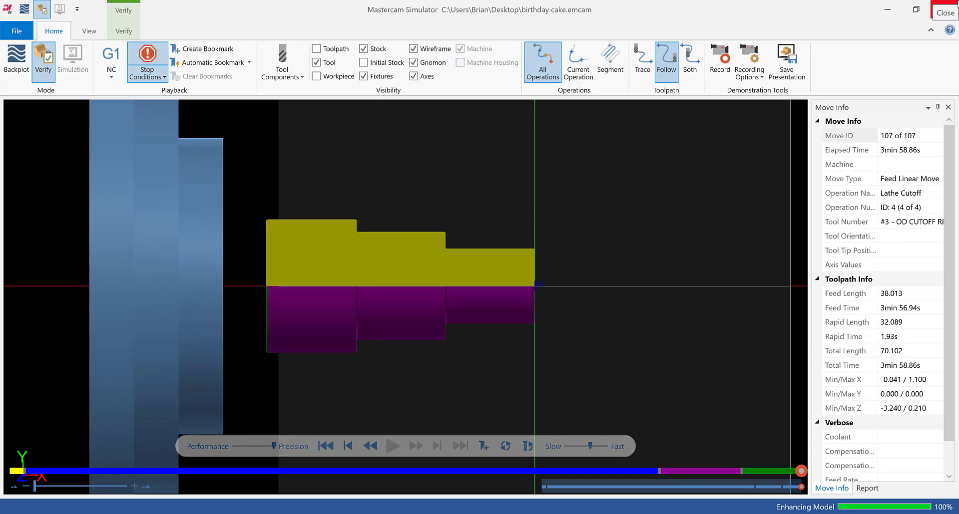
left_click(944, 9)
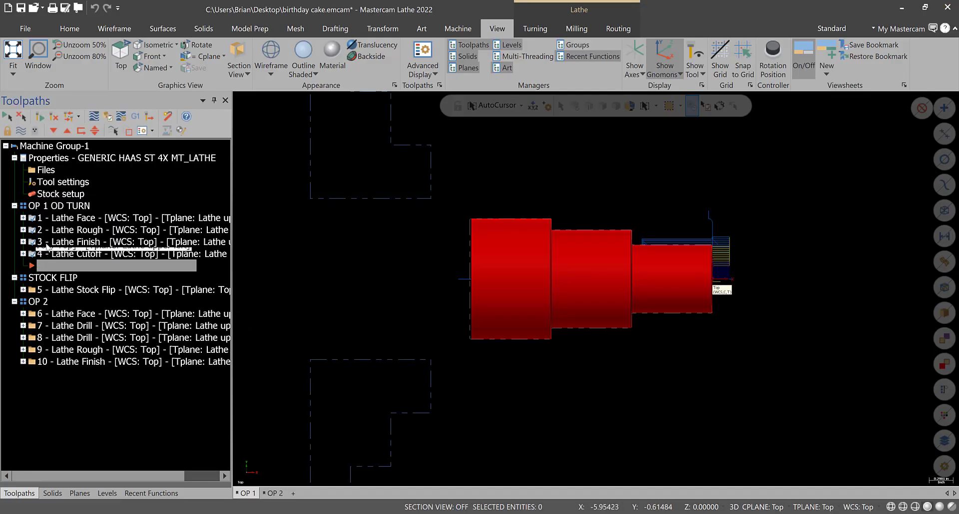
- Switch the insert arrow to the end of OP 2 and back to the end of OP 1 OD TURN, comparing the displayed setups
left_click(44, 206)
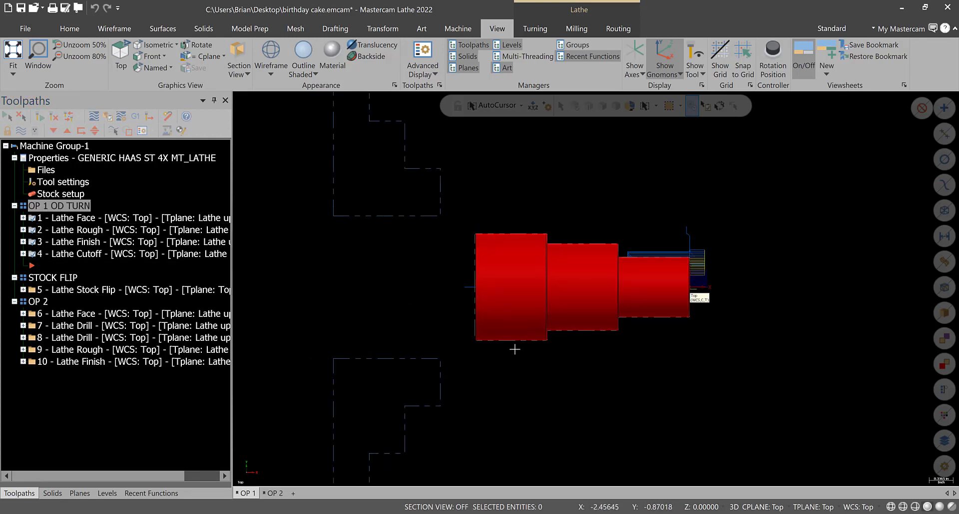
scroll(514, 344, "down", 2)
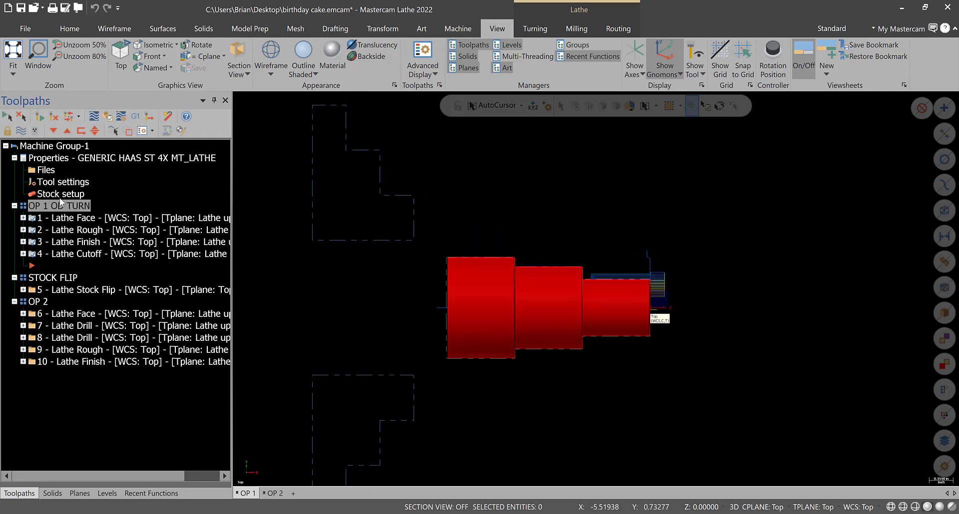
left_click(32, 302)
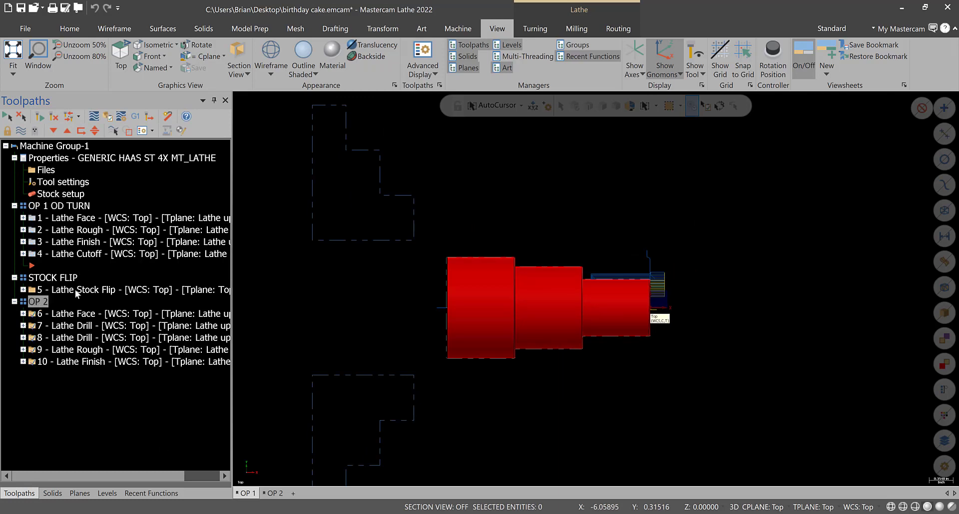
left_click(81, 131)
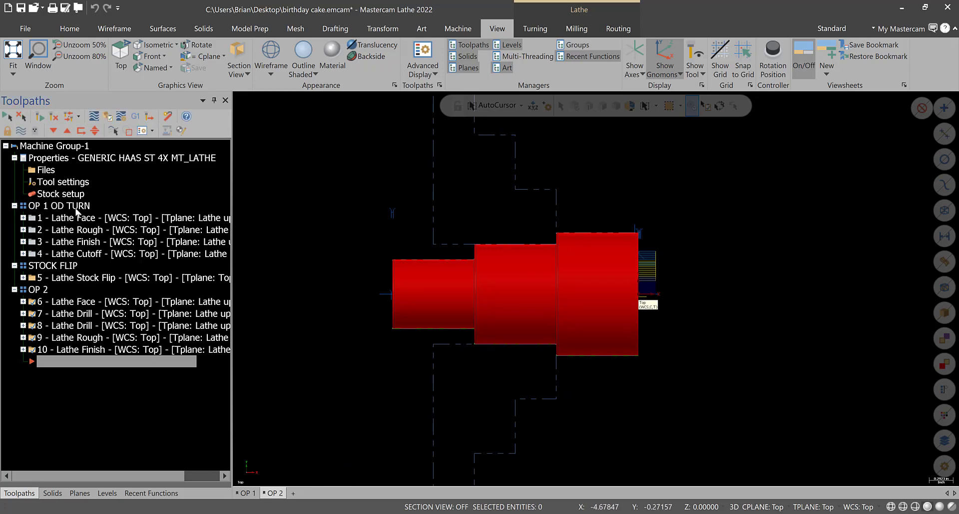
left_click(62, 206)
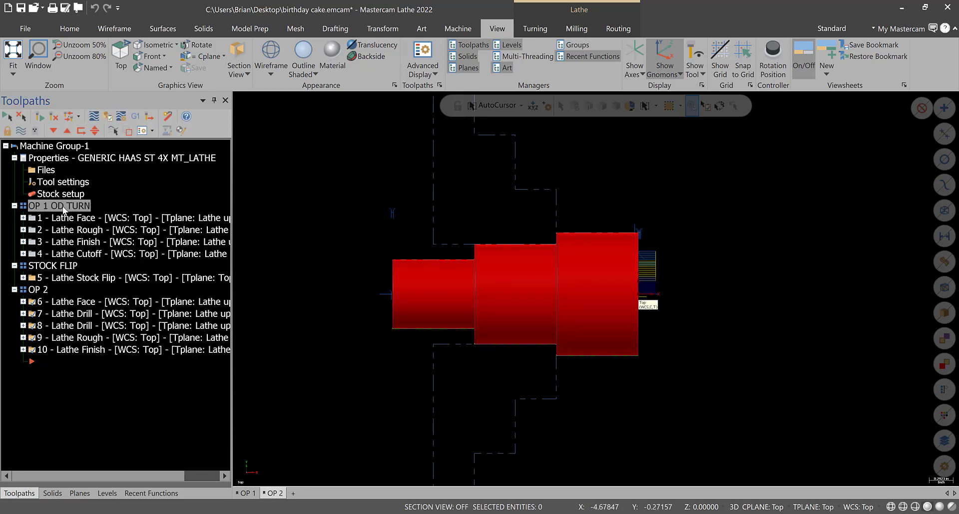
left_click(82, 131)
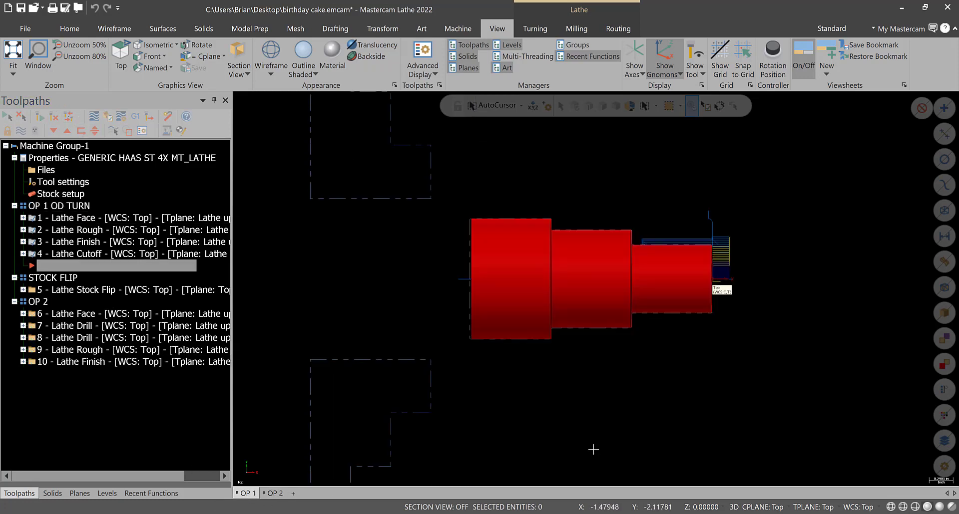
- Step the insert arrow up through the OP 1 OD TURN operations and back below the cutoff to examine the stock boundary at each stage
left_click(68, 130)
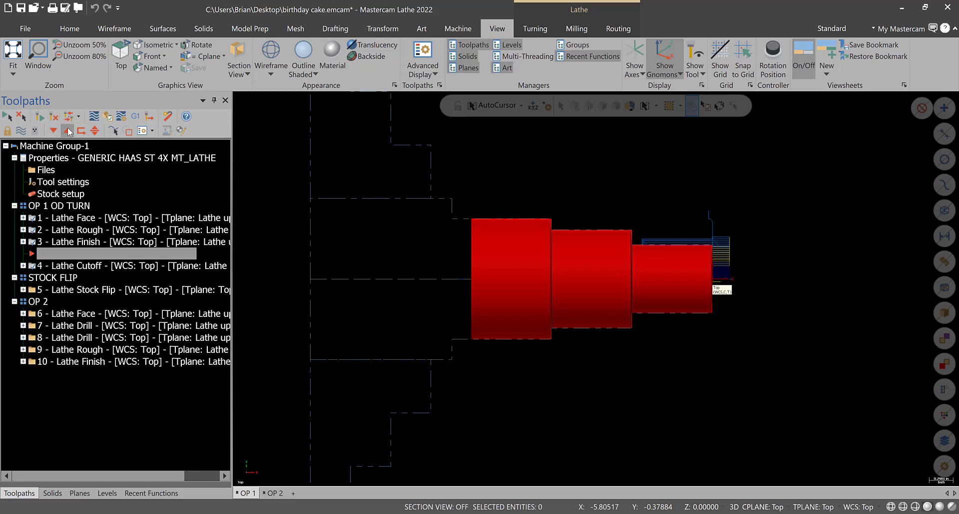
left_click(67, 130)
left_click(68, 130)
left_click(56, 132)
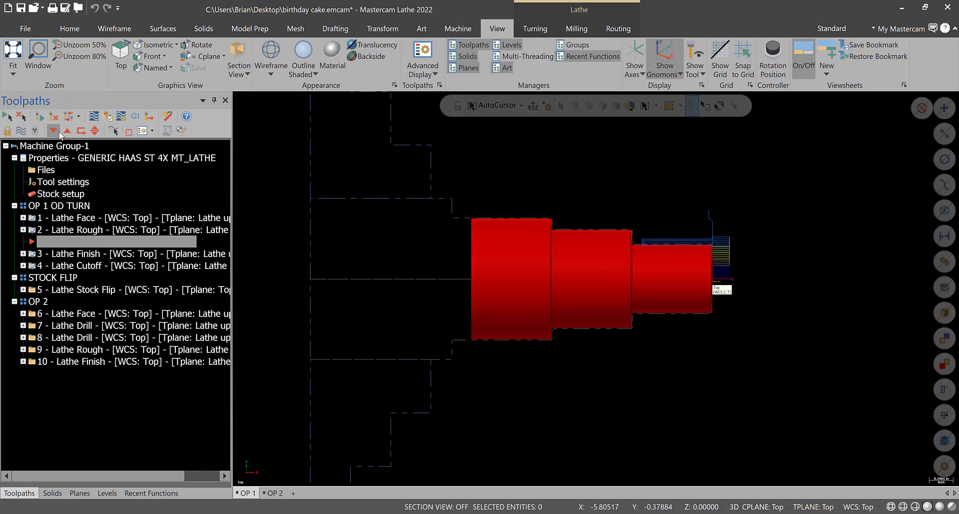
left_click(56, 131)
left_click(56, 131)
- Expand the Lathe Stock Flip operation, place the insert arrow after it, and set it to Do not update stock
left_click(52, 277)
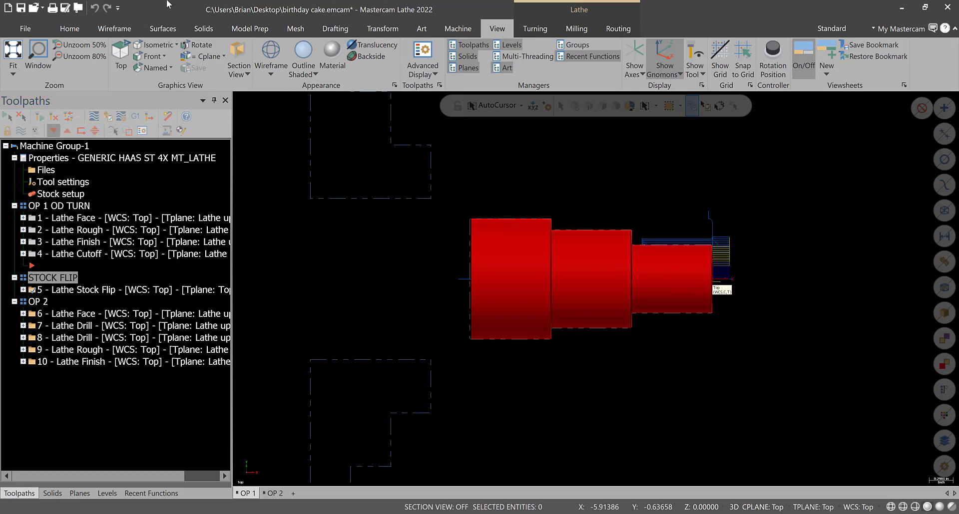
left_click(23, 290)
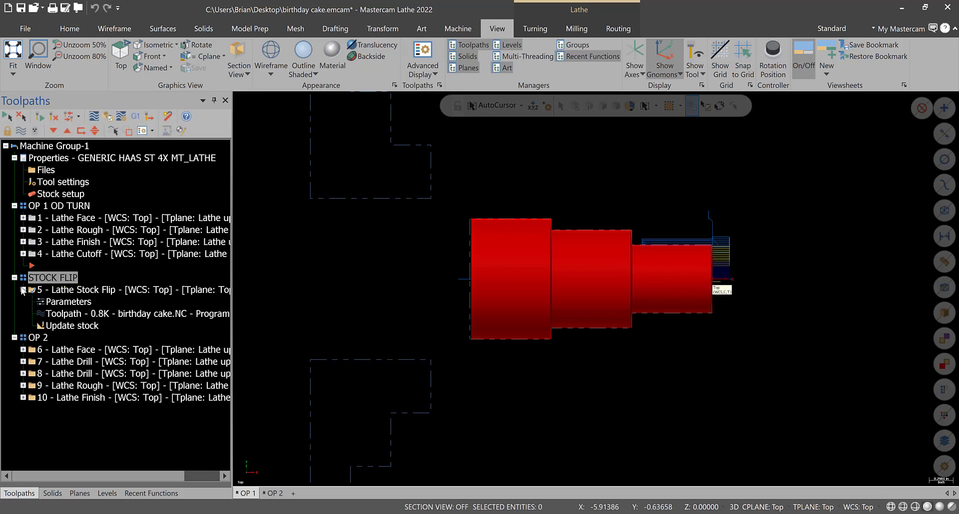
left_click(23, 290)
left_click(22, 289)
left_click(72, 329)
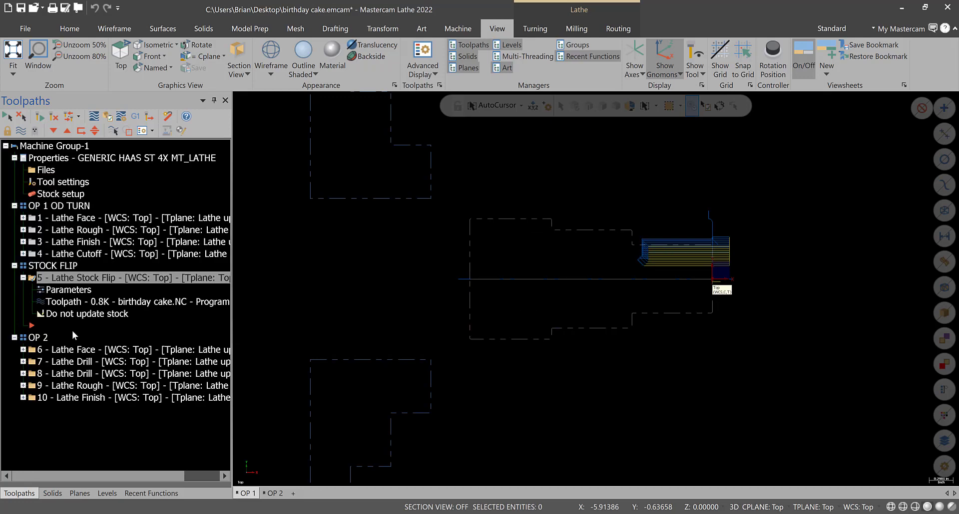
- Switch the stock flip operation back to Update stock and collapse its entry
left_click(78, 314)
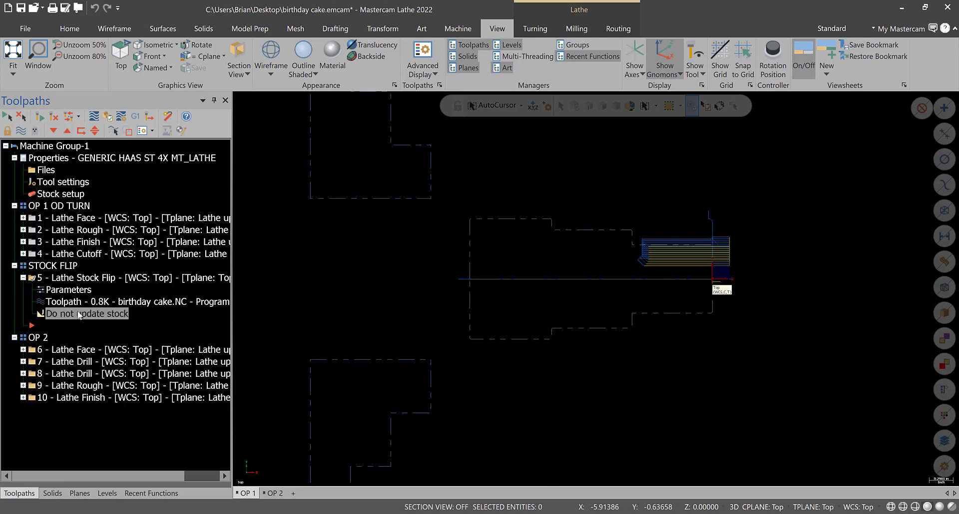
left_click(72, 313)
left_click(73, 313)
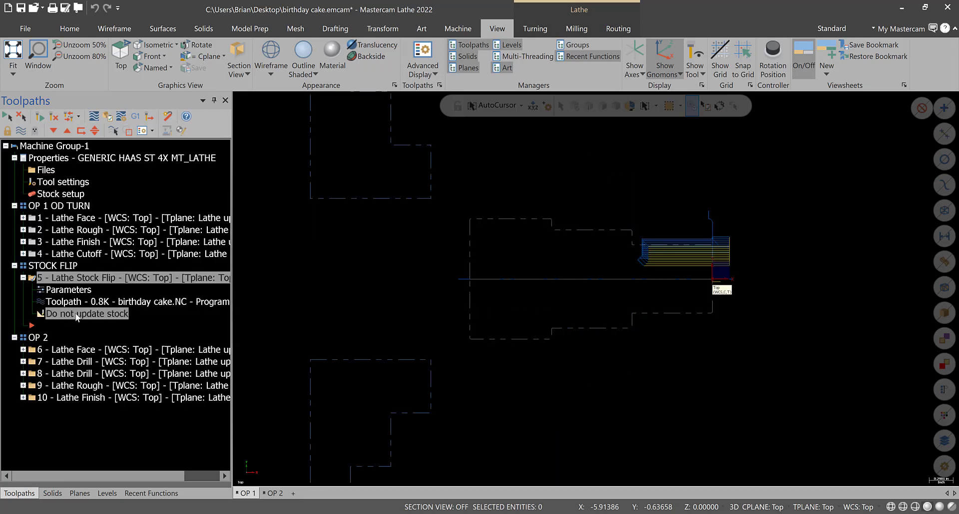
left_click(23, 278)
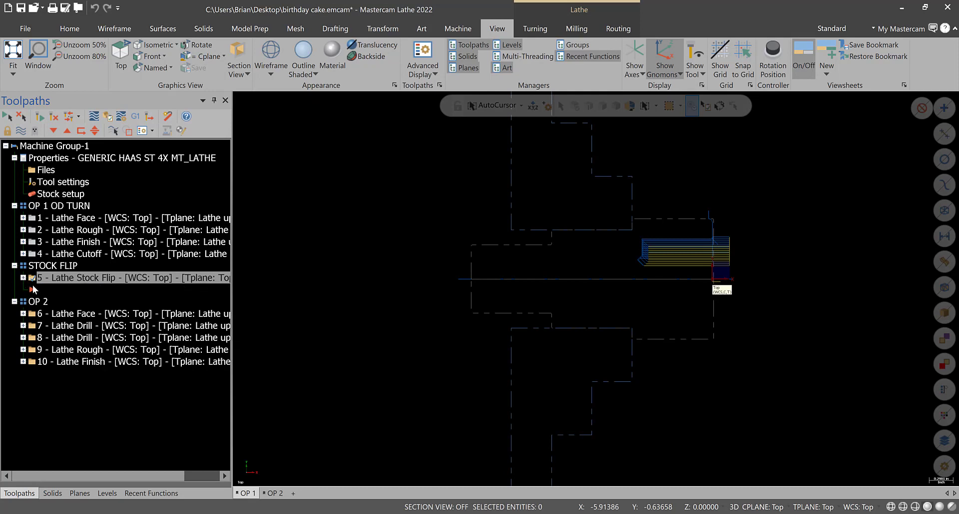
- Place the insert arrow after the last OP 2 operation and select all operations in the OP 2 group
left_click(66, 131)
left_click(54, 131)
left_click(54, 131)
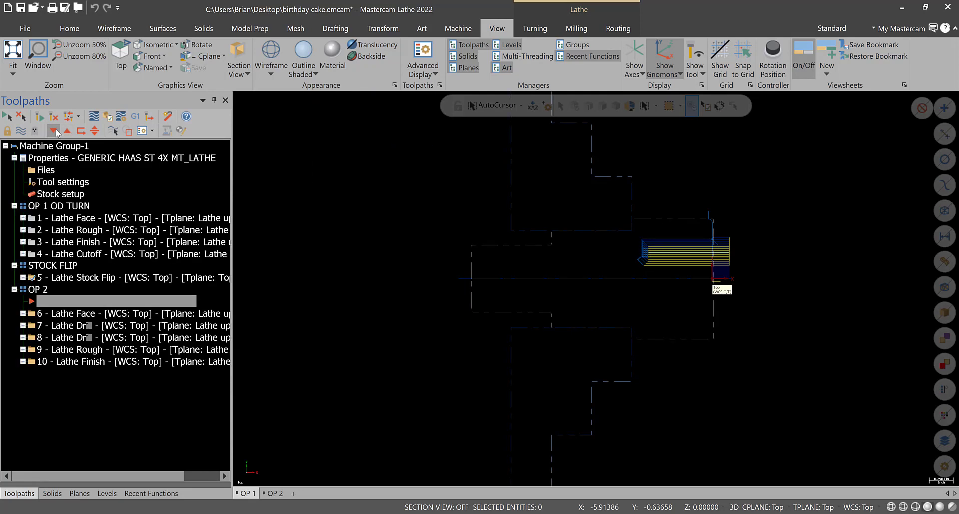
left_click(54, 131)
left_click(54, 131)
left_click(54, 130)
left_click(54, 131)
left_click(54, 131)
left_click(38, 290)
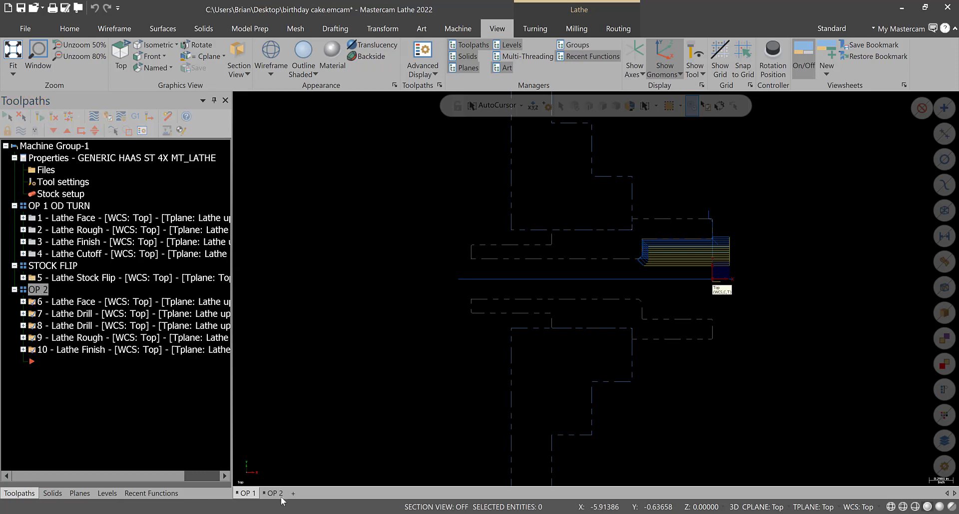
- Switch to the OP 2 viewsheet and open the OP 2 operations in Verify to examine the starting stock, then close the simulator
left_click(272, 494)
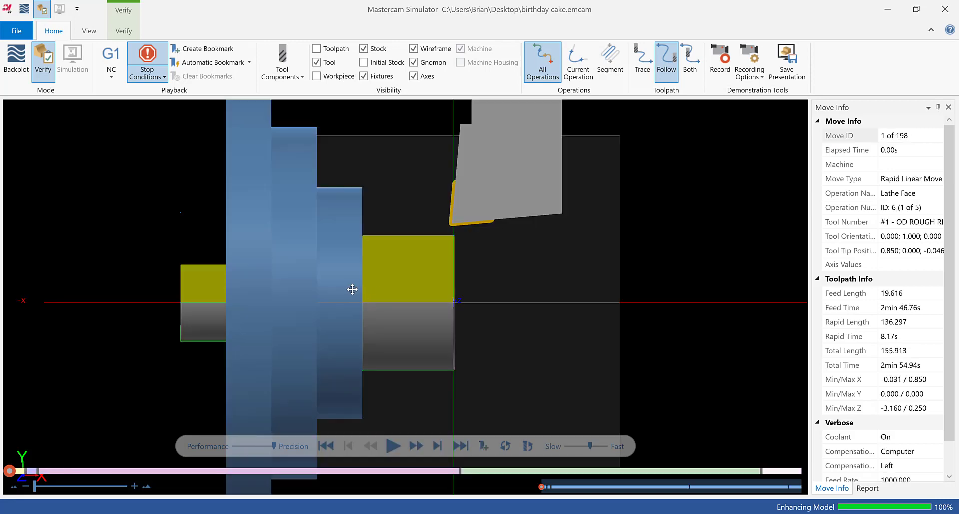
mouse_move(349, 289)
middle_mouse_down()
mouse_move(391, 289)
mouse_move(344, 287)
mouse_move(358, 283)
middle_mouse_up()
left_click(944, 9)
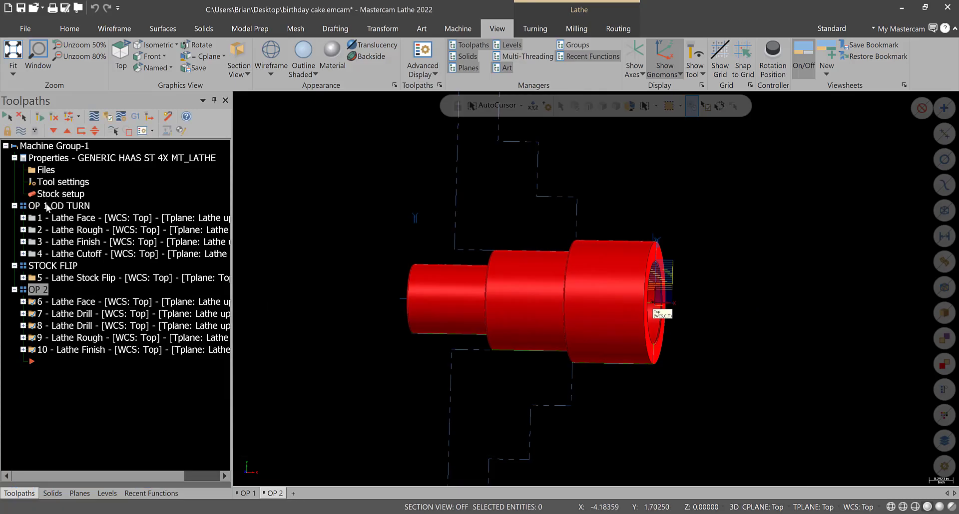
- Place the insert arrow after OP 1's cutoff, switch to the OP 1 viewsheet, and examine the OP 1 OD TURN operations' starting stock in Verify
left_click(81, 131)
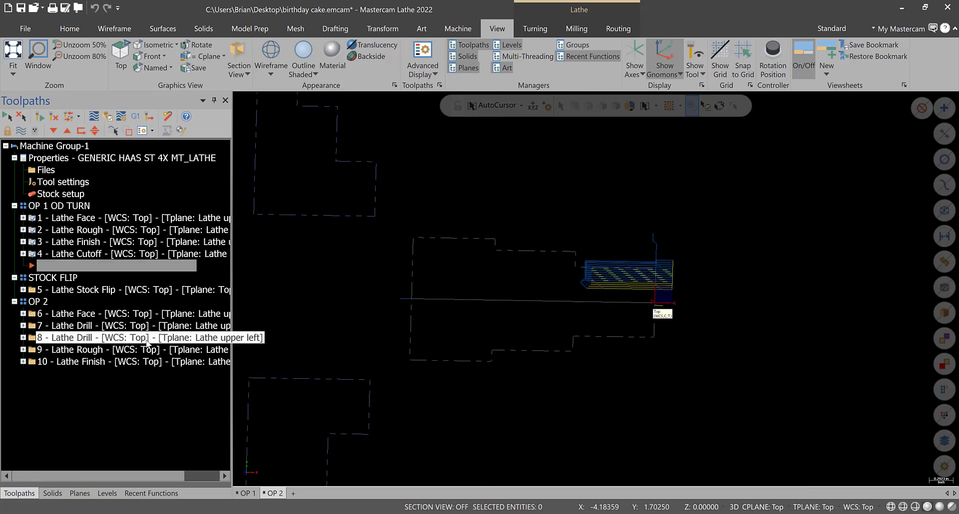
left_click(245, 494)
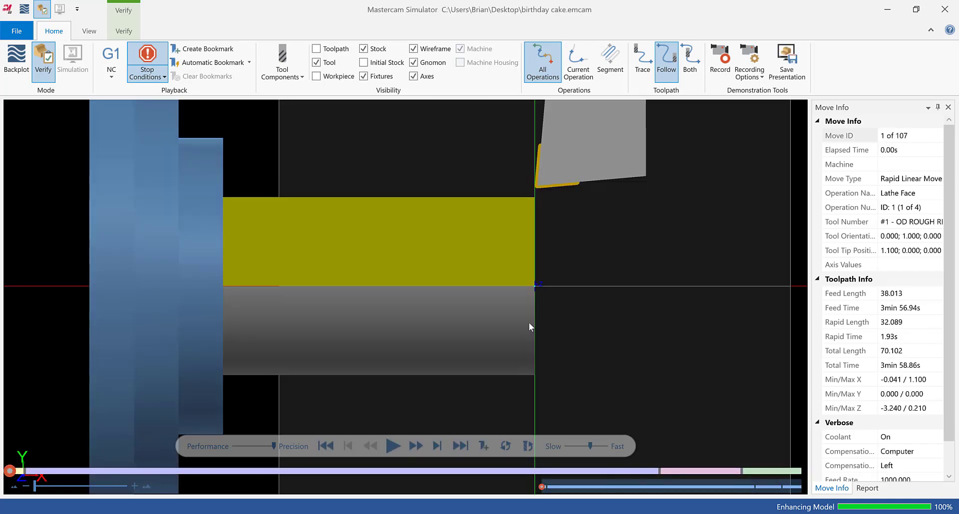
left_click(944, 9)
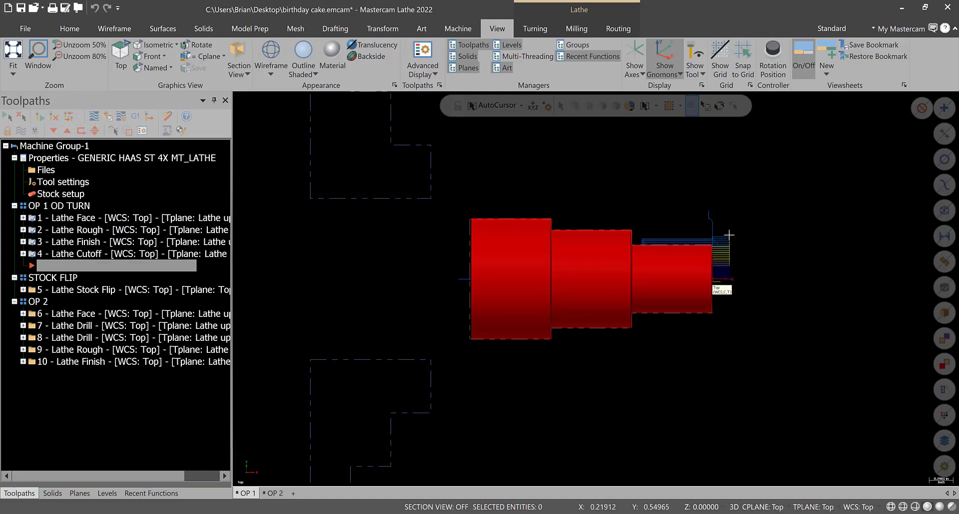
- Turn on the toolpath display for the OP 1 OD TURN operations and turn it off for the OP 2 operations
left_click(21, 131)
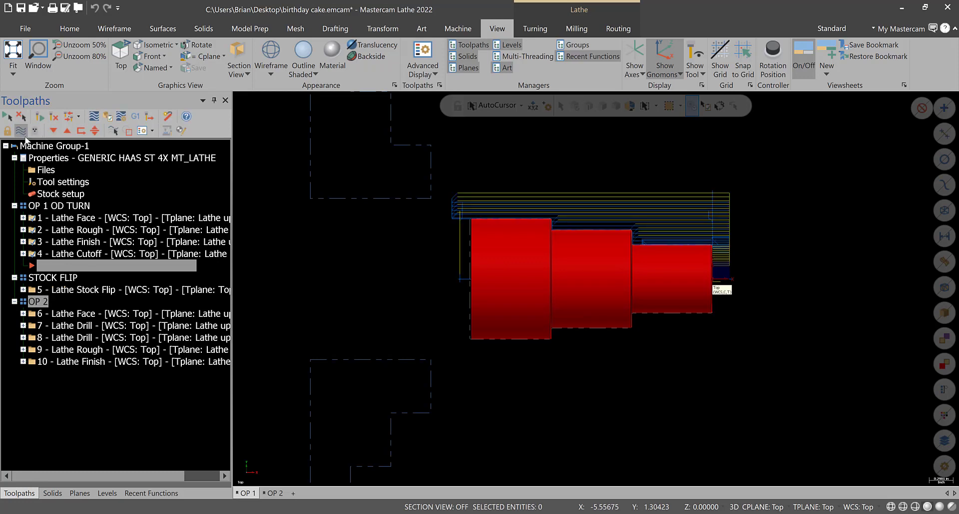
left_click(44, 281)
left_click(21, 131)
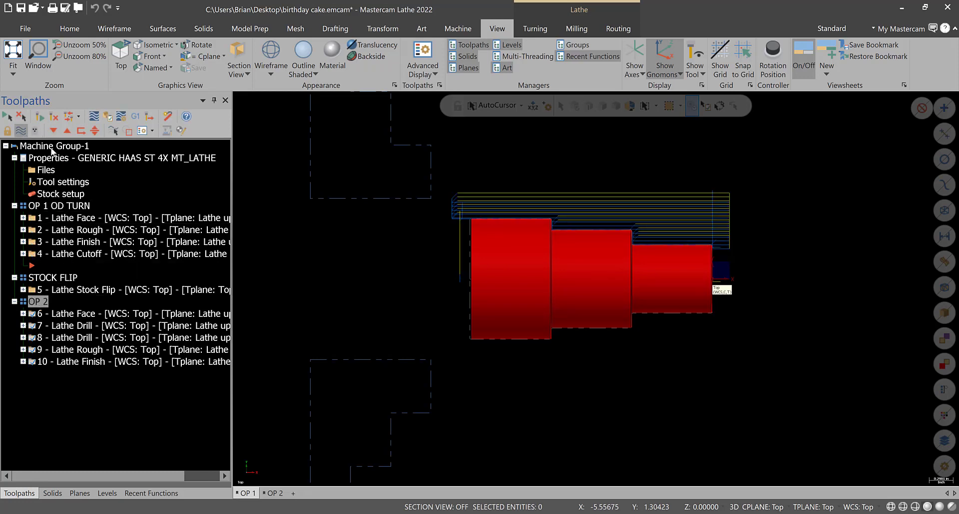